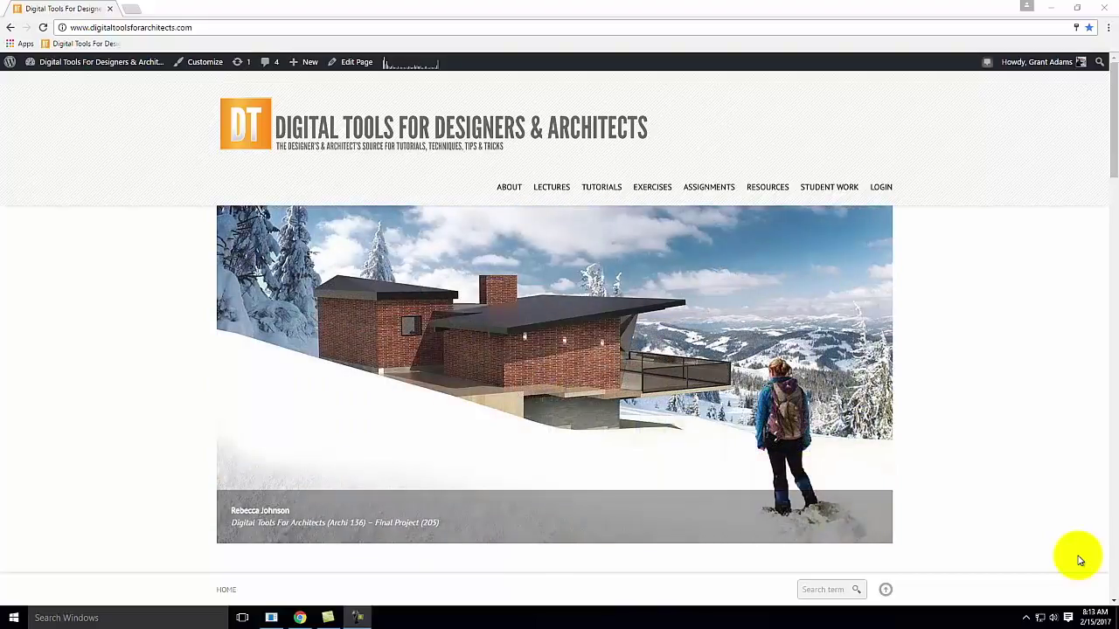
# - Open the Exercise 108 page from the Spring 2017 exercises and go to its sample scene links
pyautogui.moveTo(639, 208)
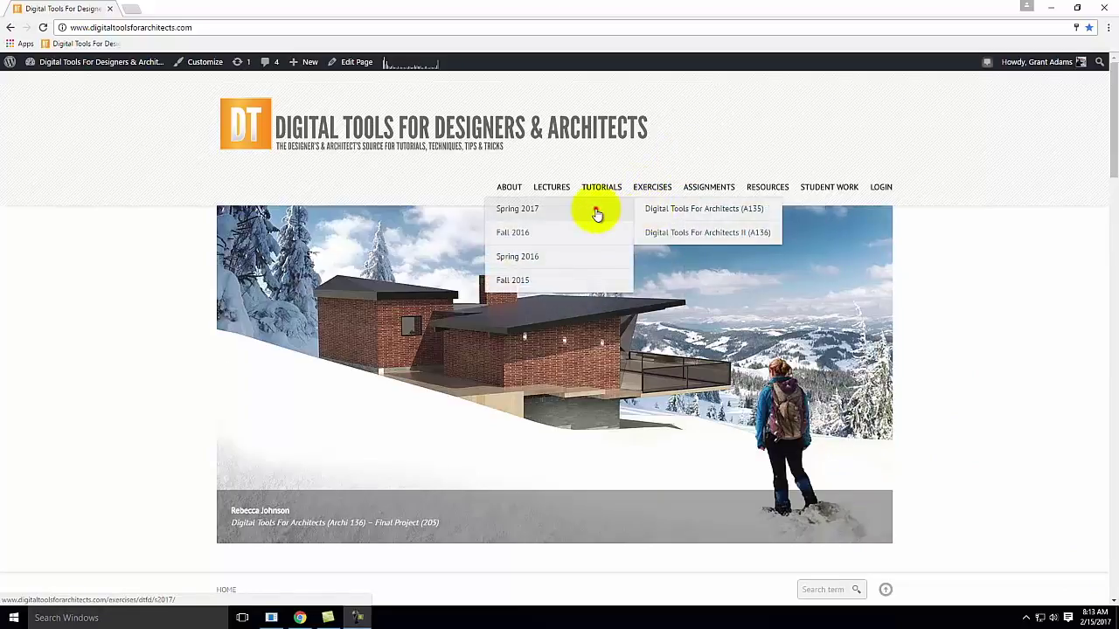
pyautogui.click(595, 213)
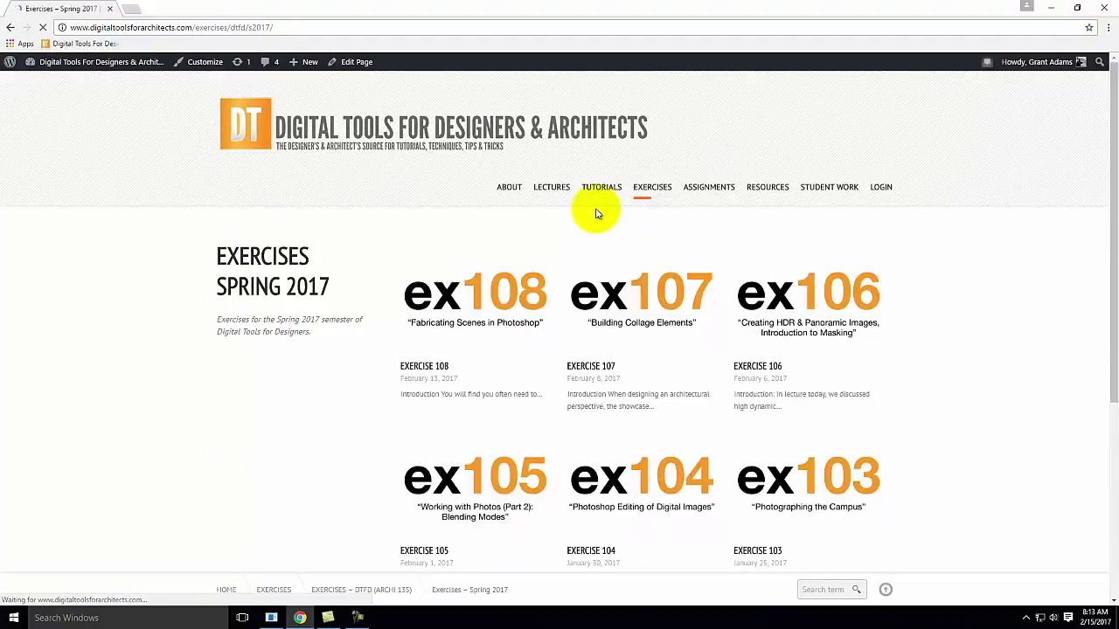
pyautogui.click(513, 281)
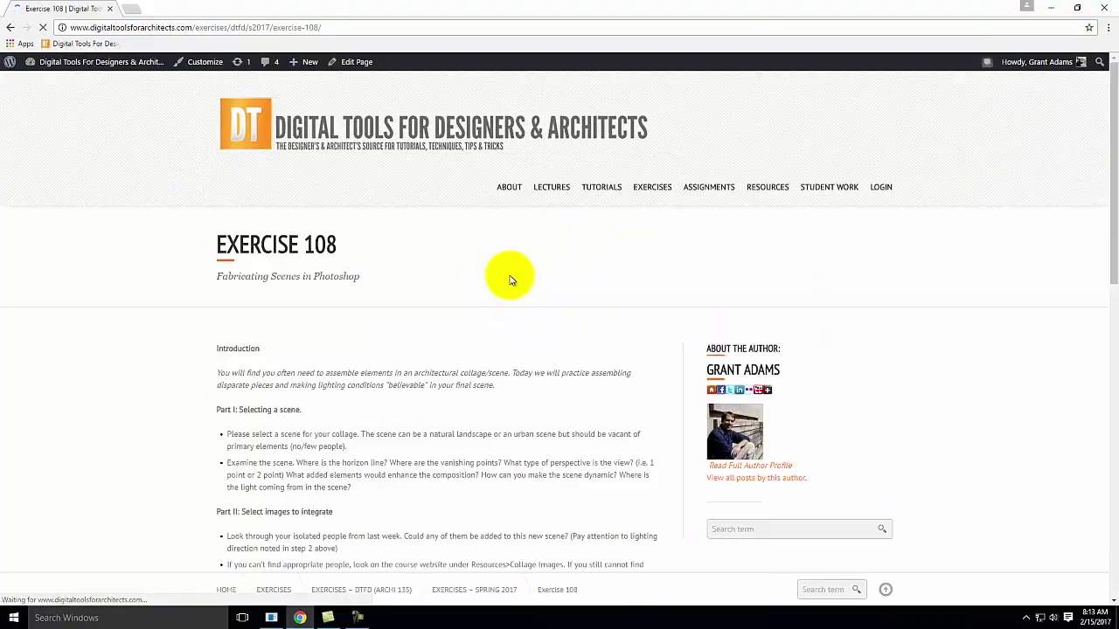
pyautogui.scroll(-12, 455, 290)
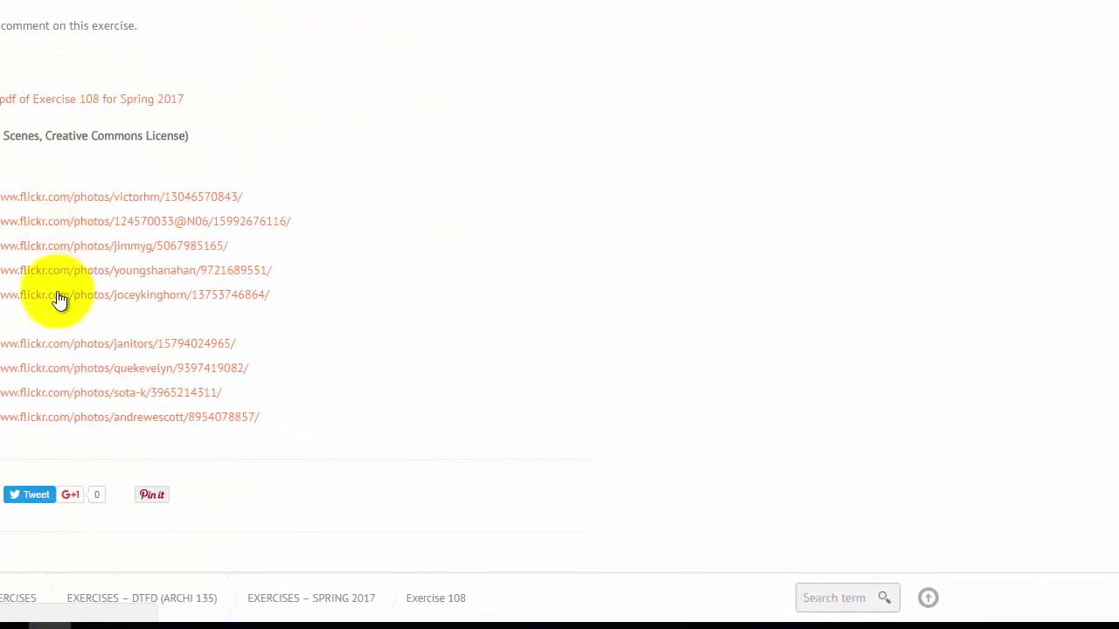
# - Open all five City Streets Flickr links in separate new browser tabs
pyautogui.rightClick(58, 201)
pyautogui.click(70, 214)
pyautogui.rightClick(85, 231)
pyautogui.click(111, 238)
pyautogui.rightClick(108, 245)
pyautogui.click(147, 264)
pyautogui.rightClick(149, 269)
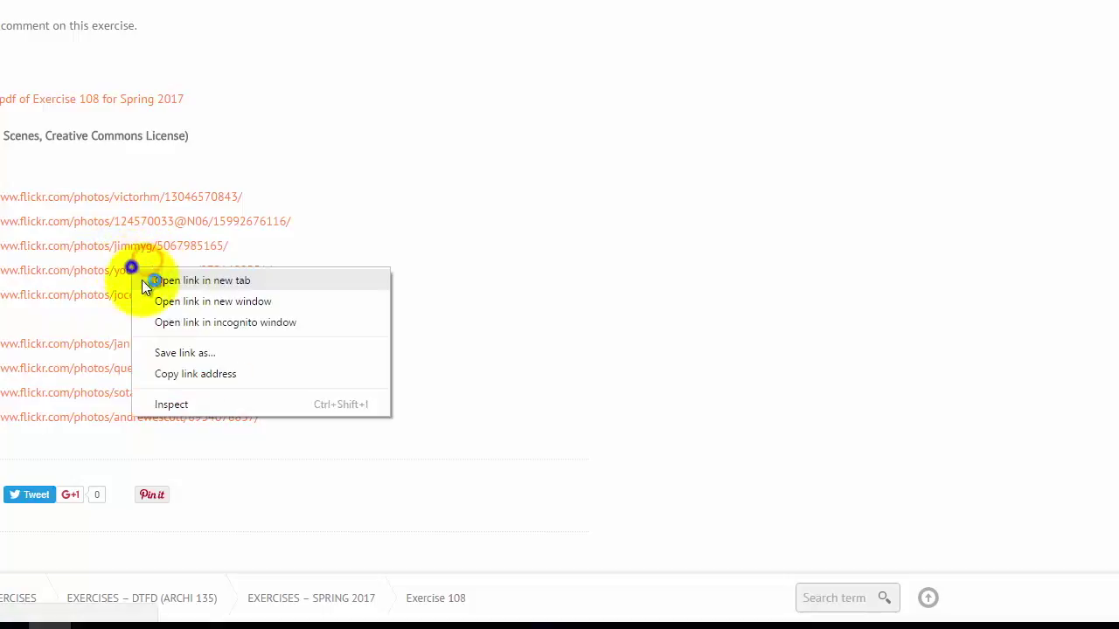
pyautogui.click(163, 280)
pyautogui.rightClick(133, 294)
pyautogui.click(179, 306)
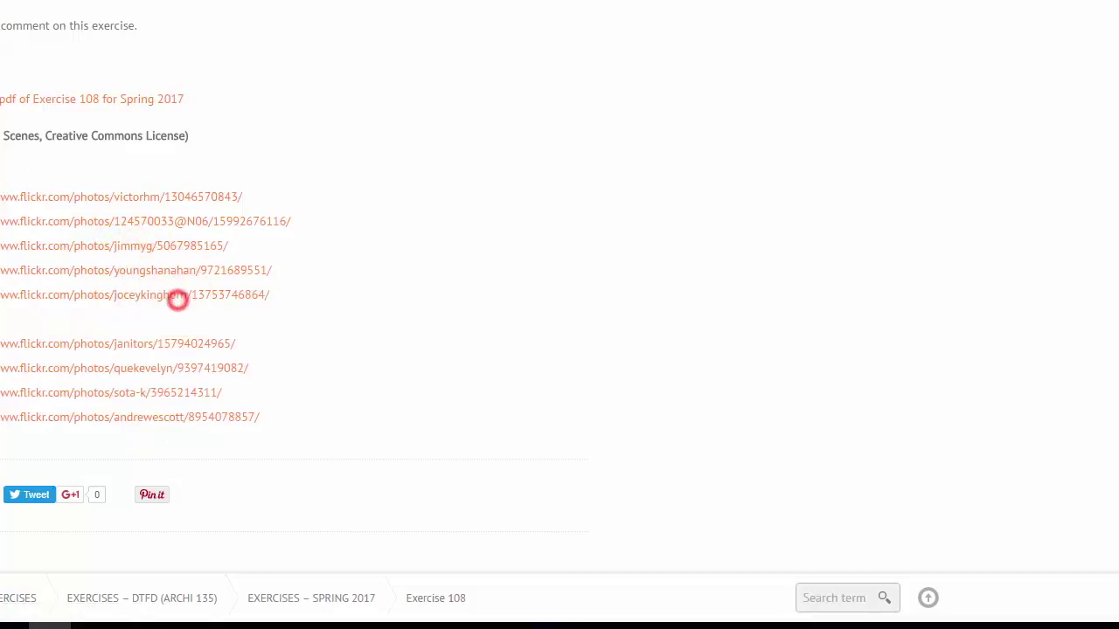
# - Look through the opened city street photos and compare their perspective and lighting as possible collage scenes
pyautogui.hotkey('ctrl', 'Tab')
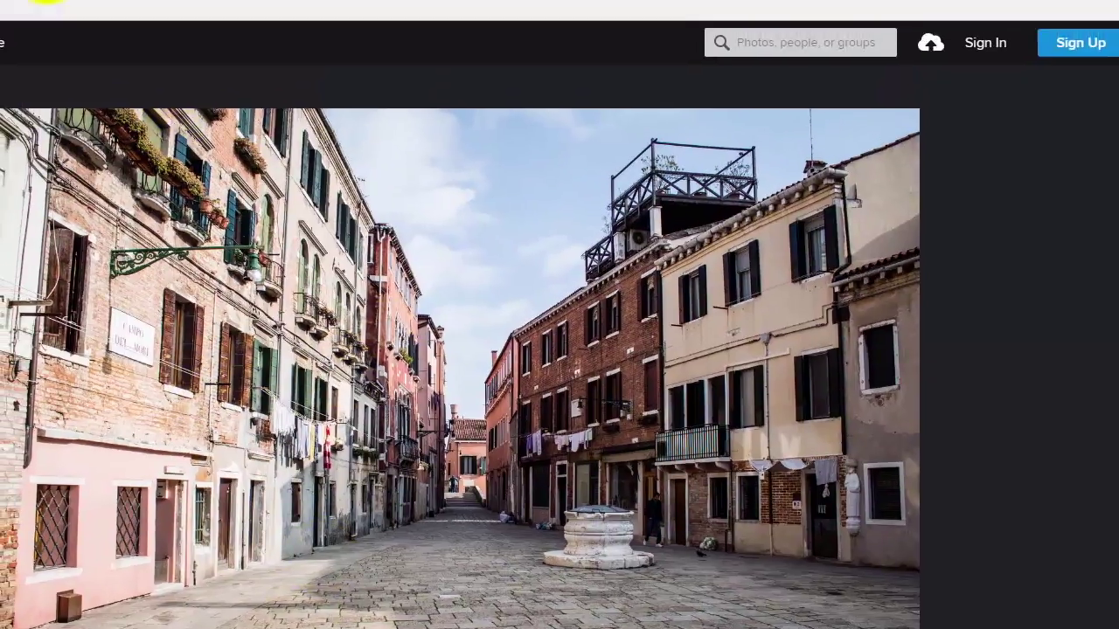
pyautogui.click(54, 14)
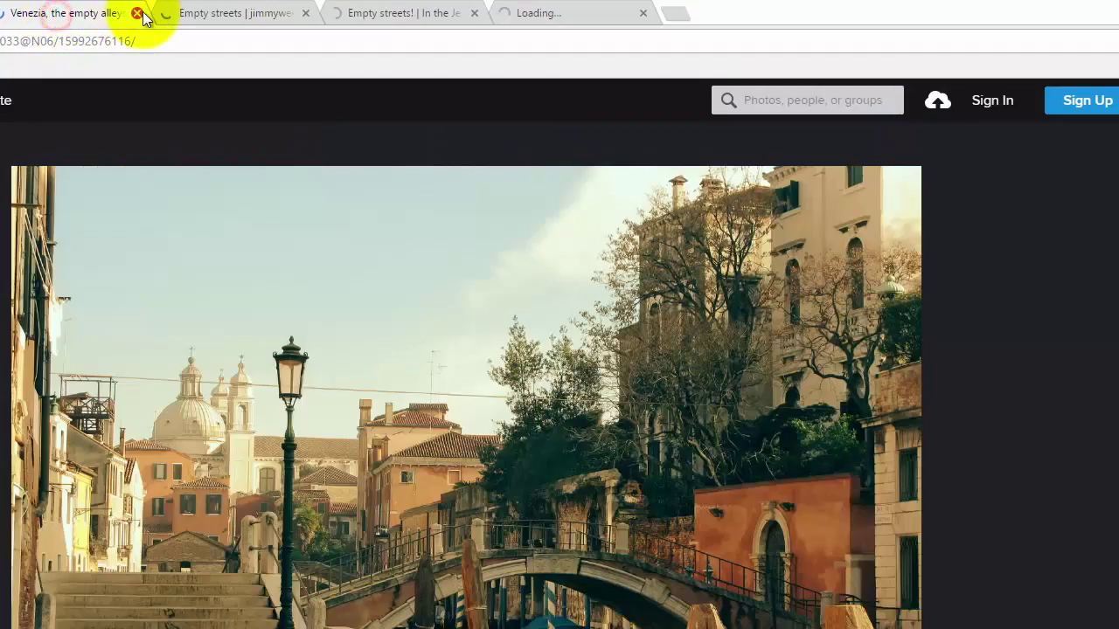
pyautogui.click(219, 13)
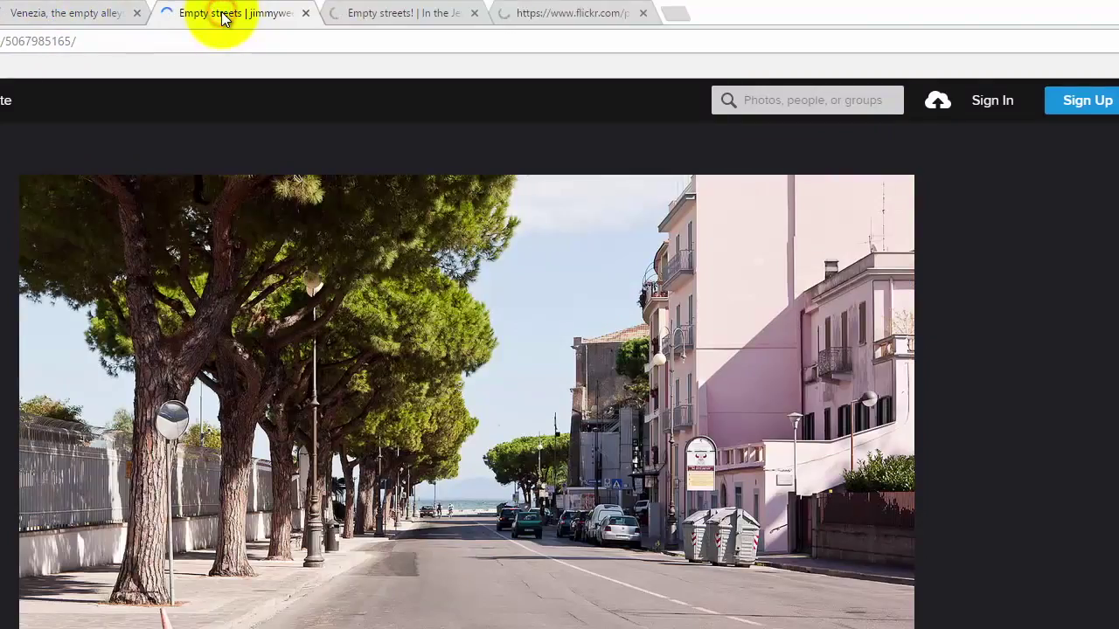
pyautogui.click(367, 14)
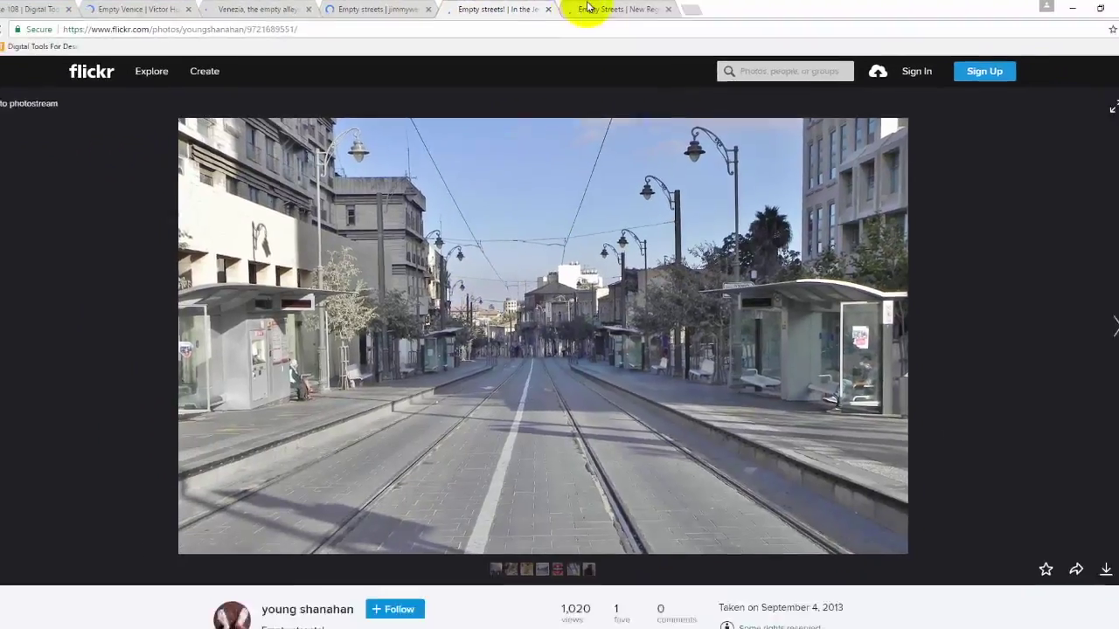
pyautogui.click(531, 11)
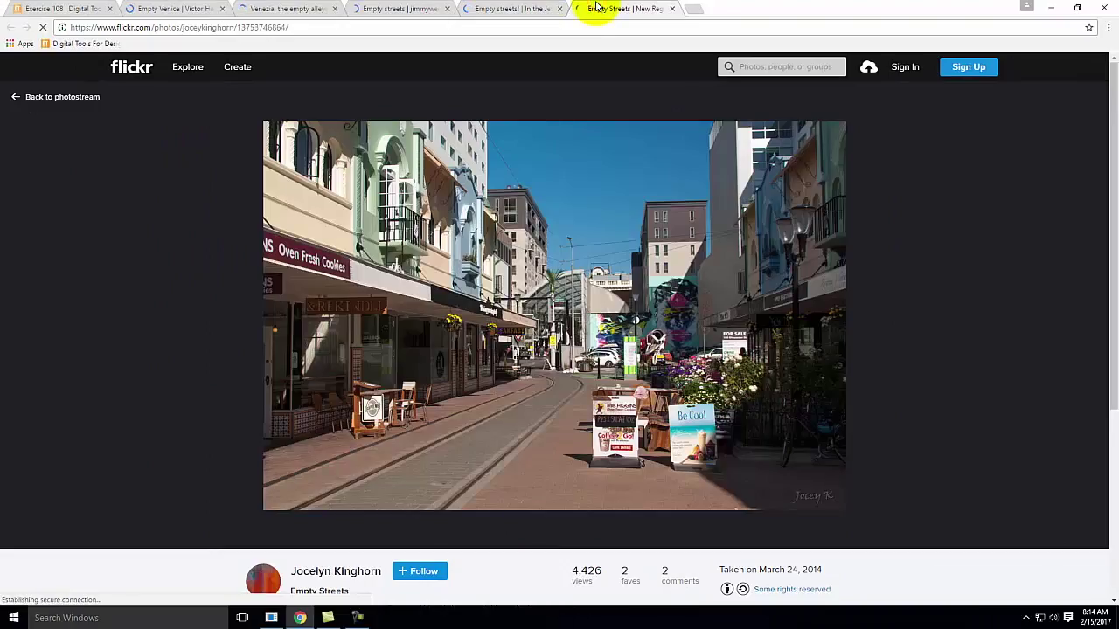
pyautogui.click(472, 9)
pyautogui.click(414, 8)
pyautogui.click(317, 7)
pyautogui.click(194, 9)
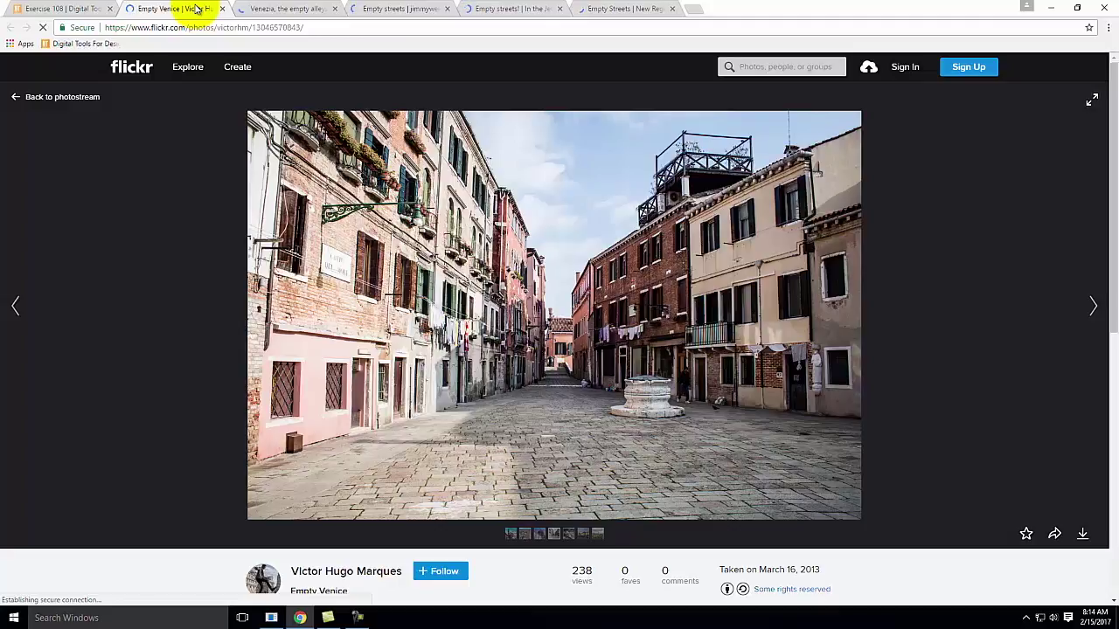
pyautogui.click(389, 8)
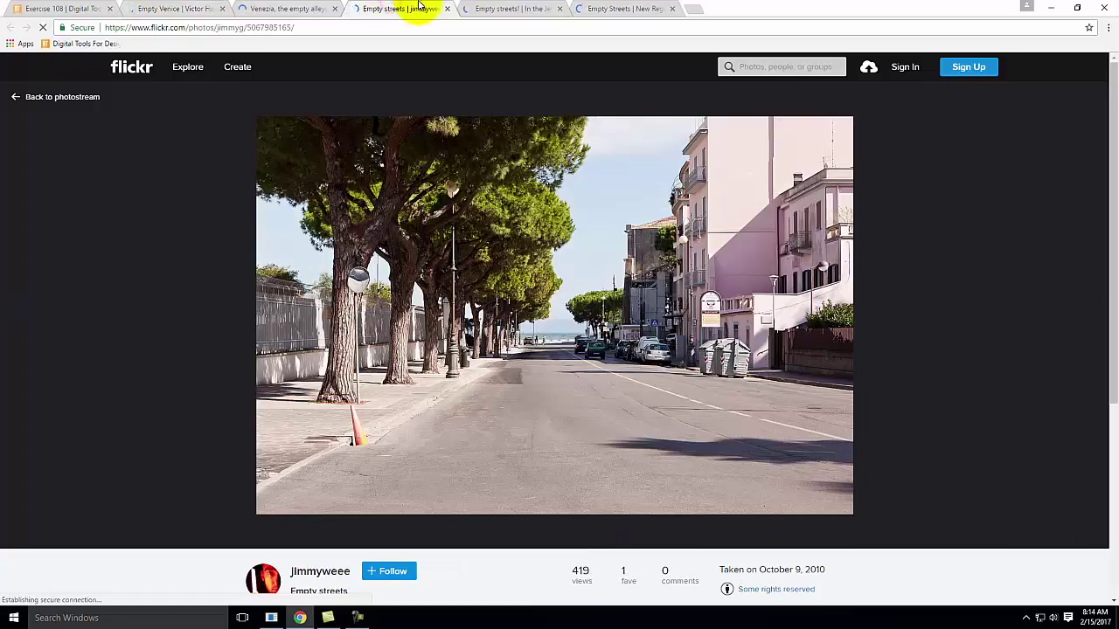
pyautogui.click(514, 9)
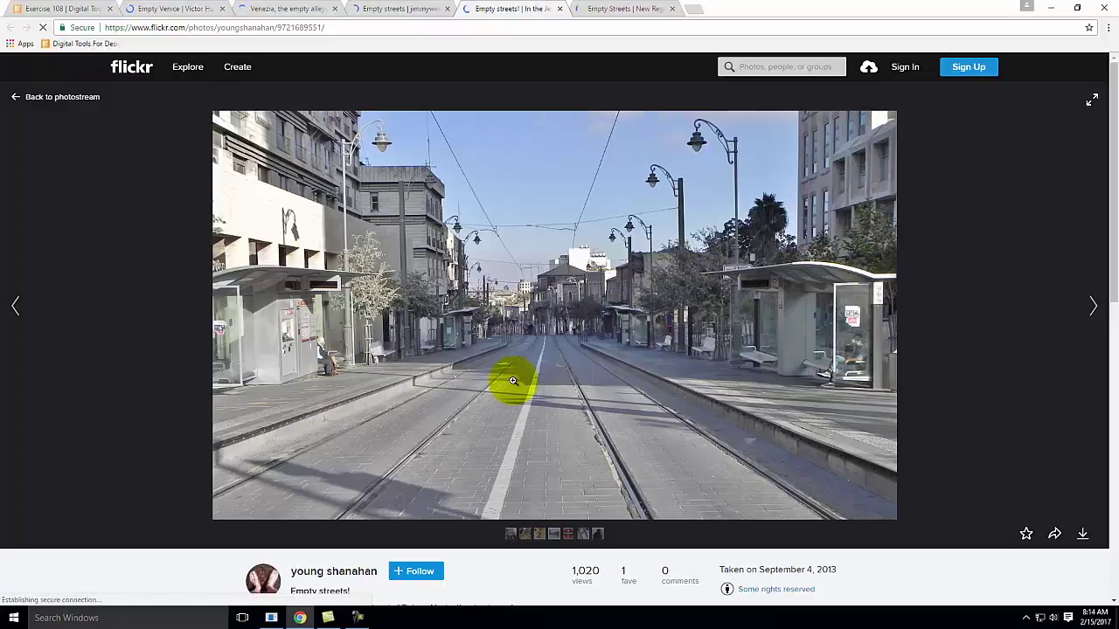
# - Return to the Exercise 108 page and open the four Landscapes Flickr links in separate new tabs
pyautogui.click(73, 8)
pyautogui.rightClick(283, 421)
pyautogui.click(302, 429)
pyautogui.rightClick(281, 436)
pyautogui.click(297, 445)
pyautogui.rightClick(289, 452)
pyautogui.click(302, 463)
pyautogui.rightClick(303, 470)
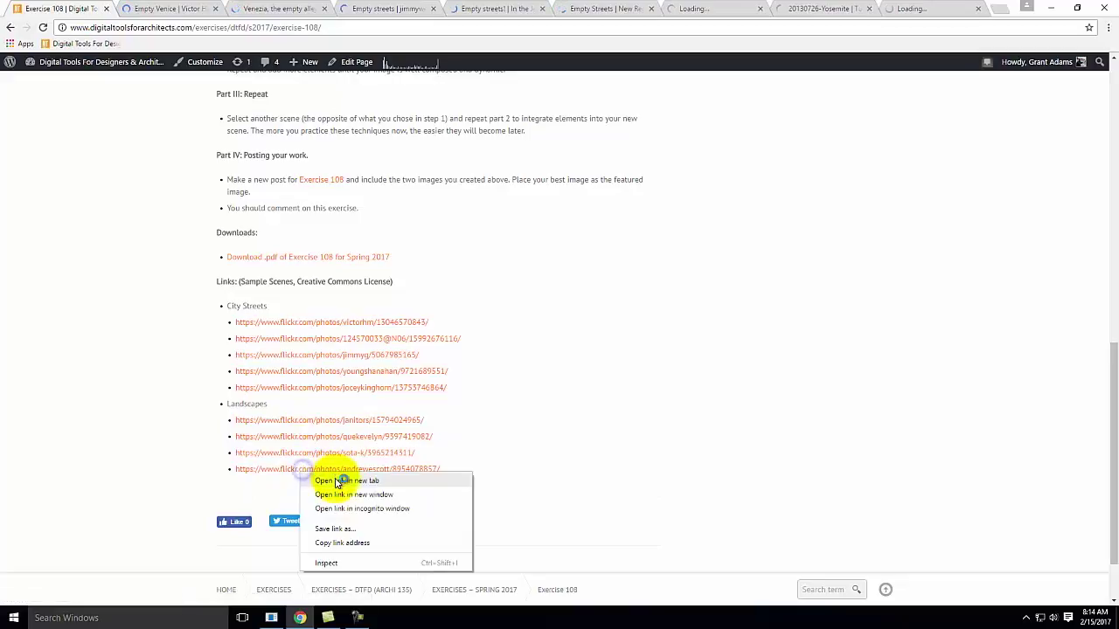
pyautogui.click(337, 481)
# - Look through the opened landscape photos as possible collage scenes
pyautogui.click(651, 9)
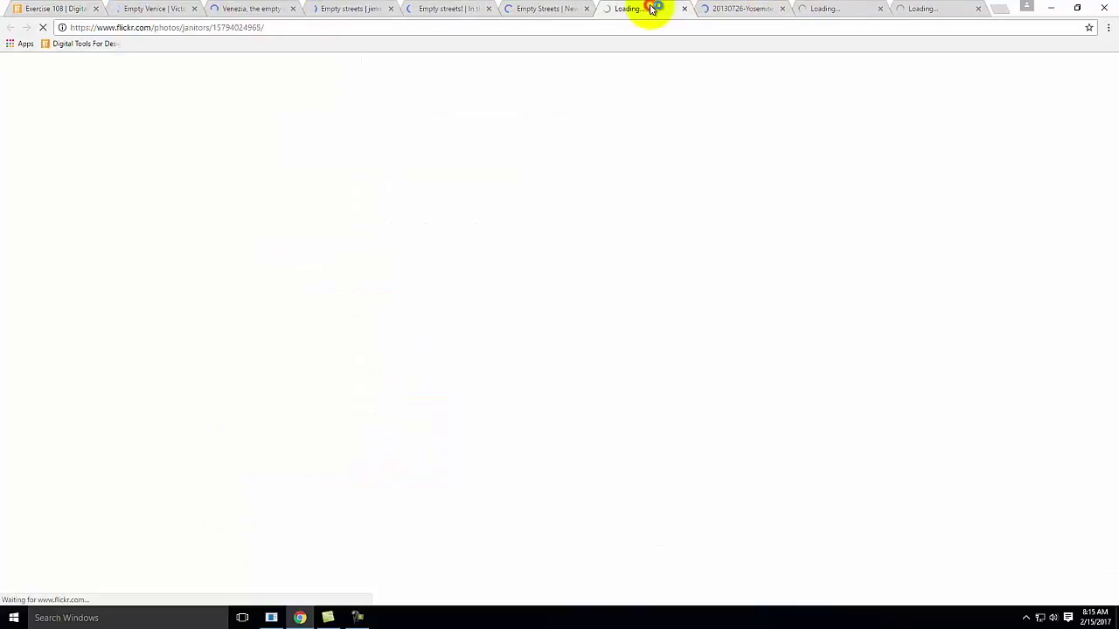
pyautogui.click(741, 9)
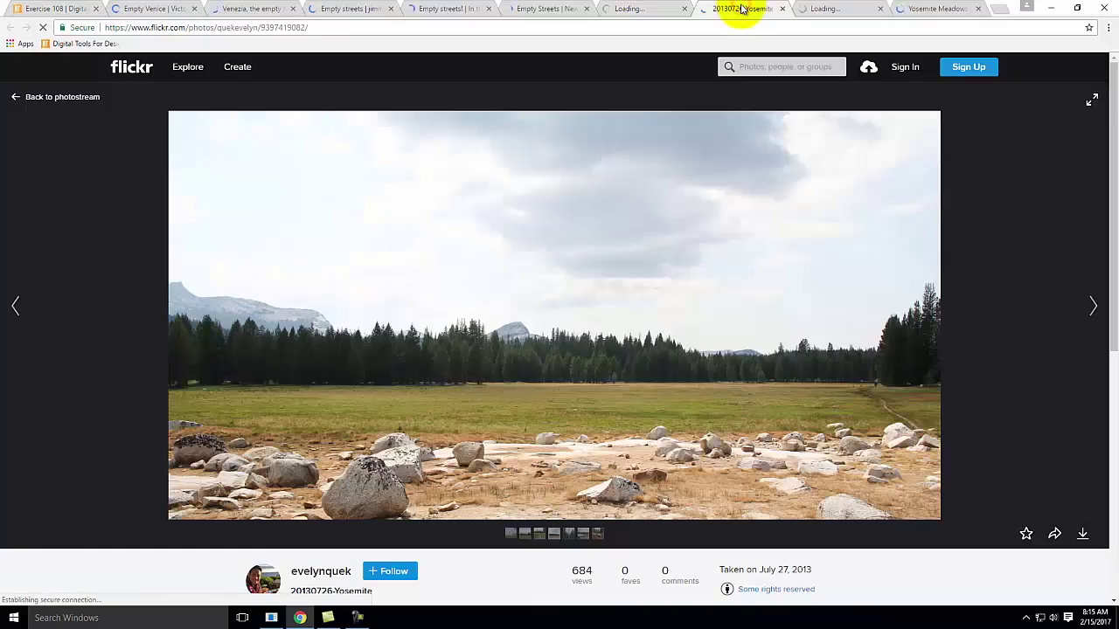
pyautogui.click(819, 8)
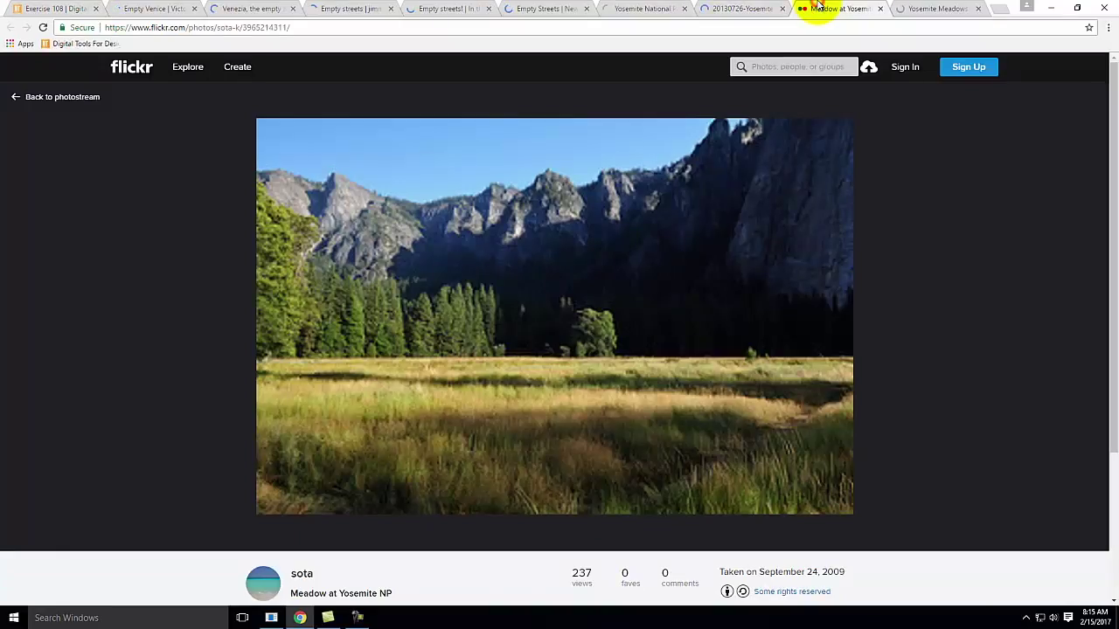
pyautogui.click(900, 10)
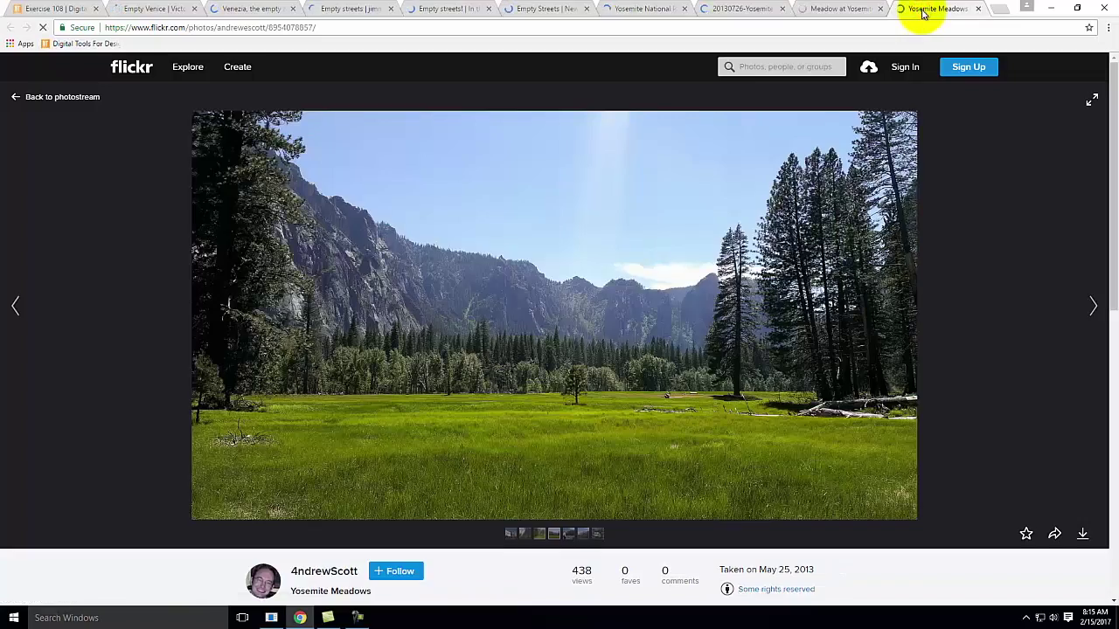
# - Minimize the browser and launch Adobe Photoshop CS6 (64 Bit)
pyautogui.click(1052, 8)
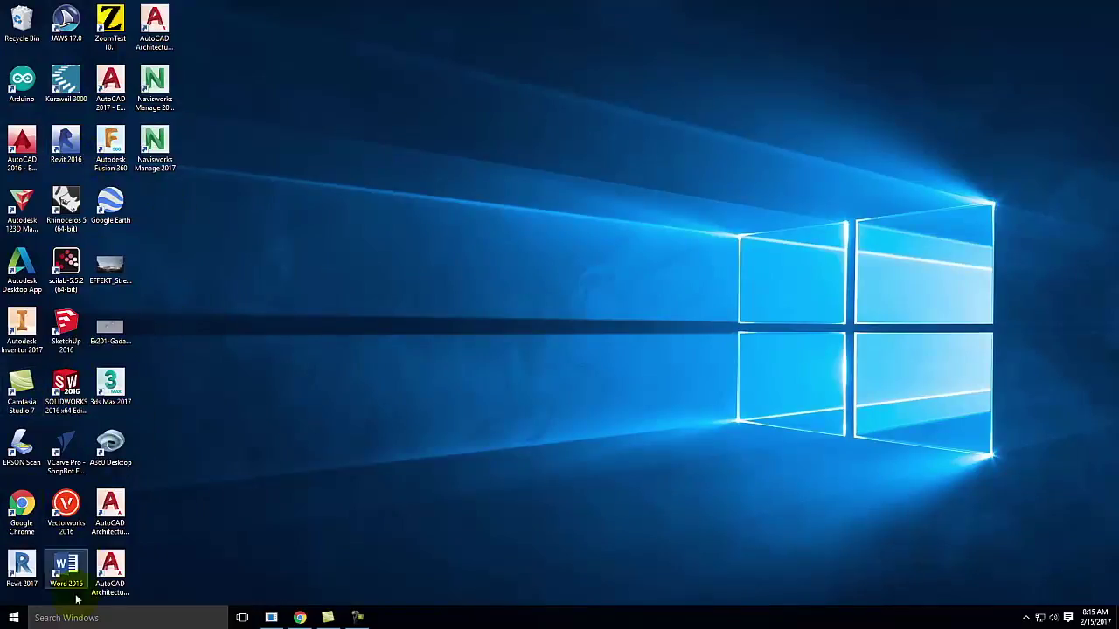
pyautogui.click(92, 618)
pyautogui.write('photoshop')
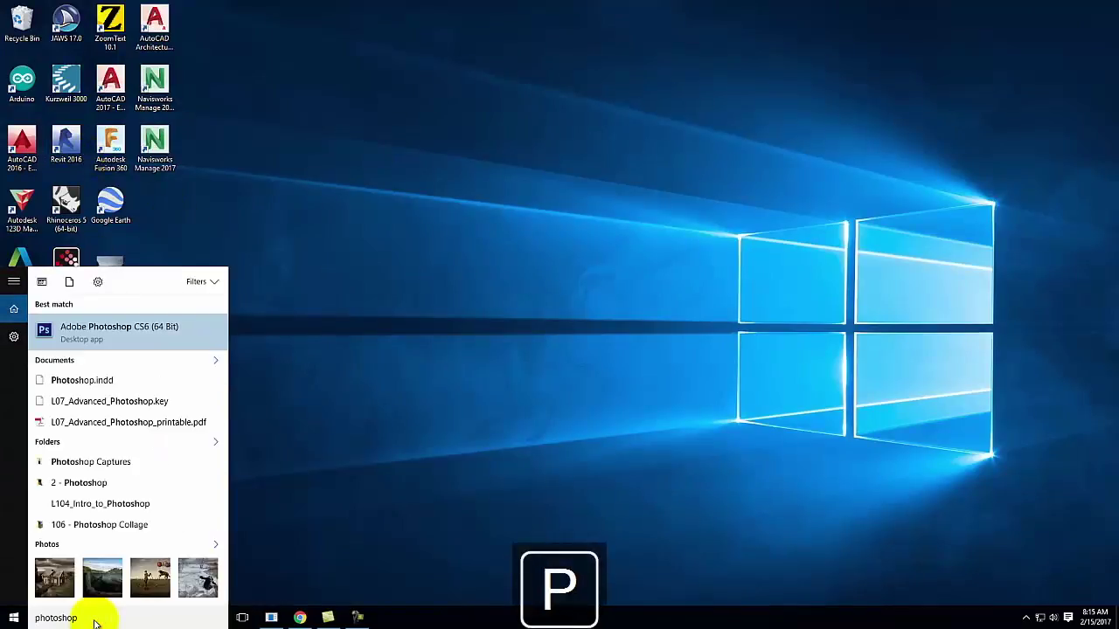
pyautogui.press('Return')
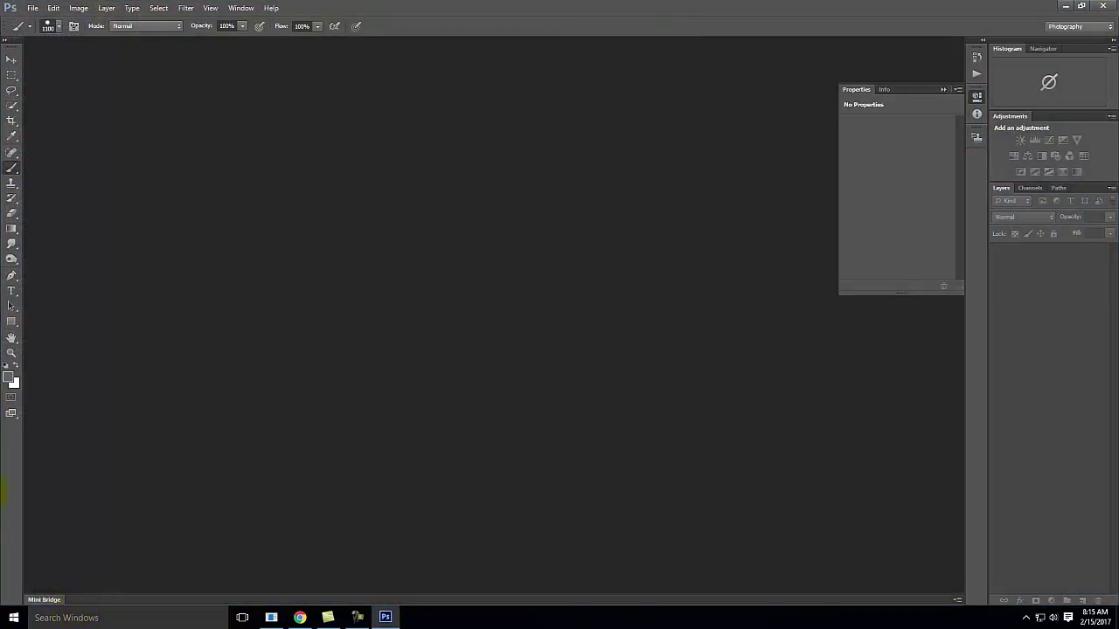
# - Start opening an image and browse to the Scenes folder inside ex108 of the A135 exercises
pyautogui.click(32, 8)
pyautogui.click(43, 29)
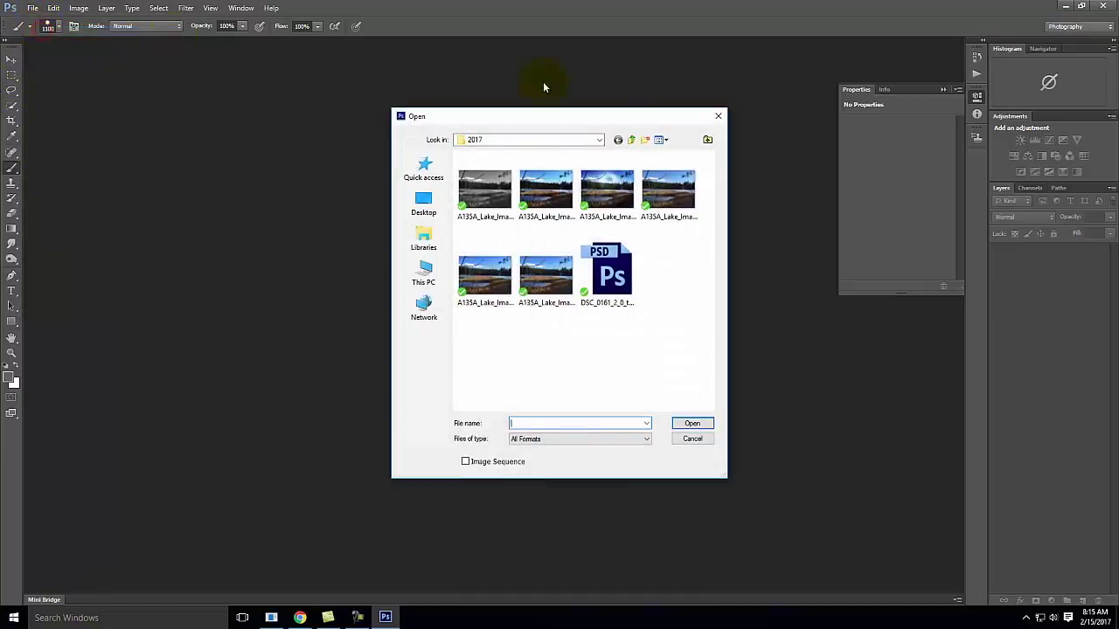
pyautogui.click(631, 140)
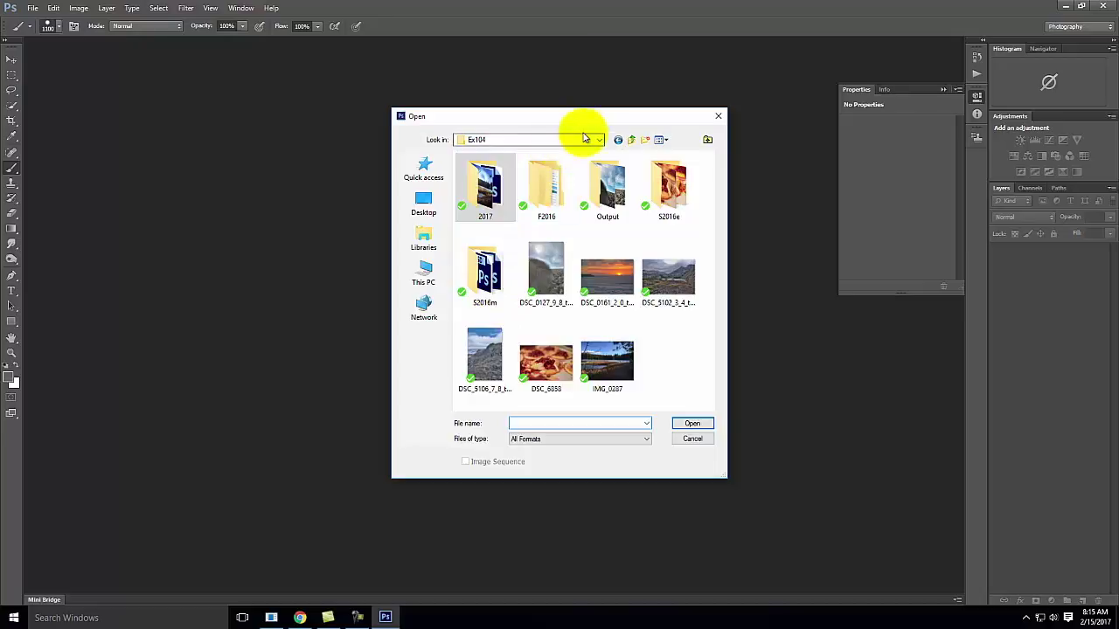
pyautogui.click(596, 142)
pyautogui.click(500, 214)
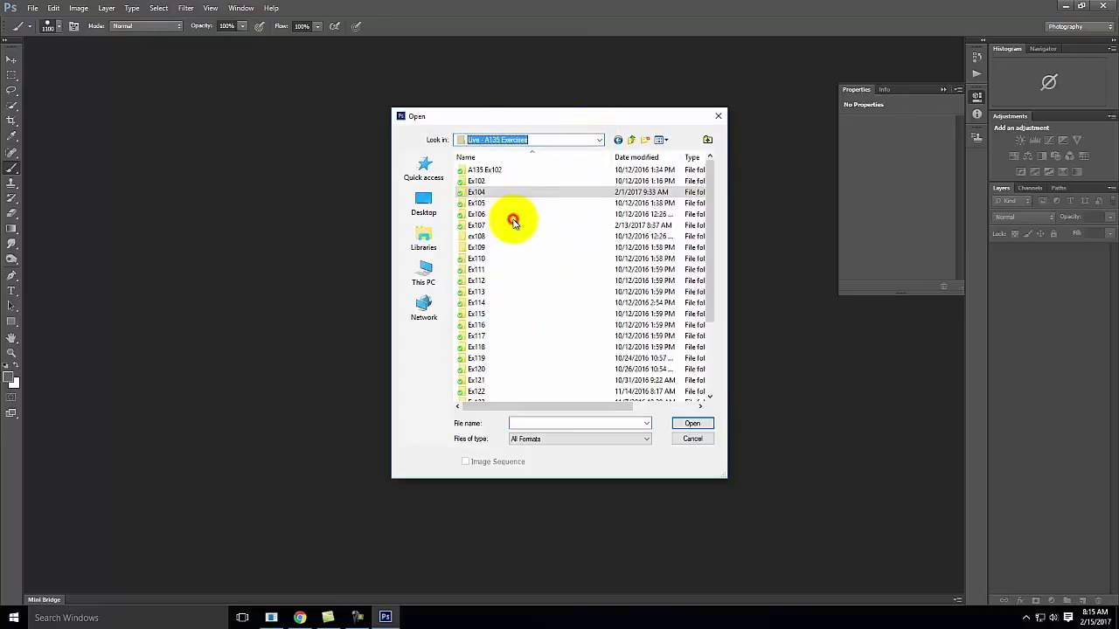
pyautogui.doubleClick(492, 238)
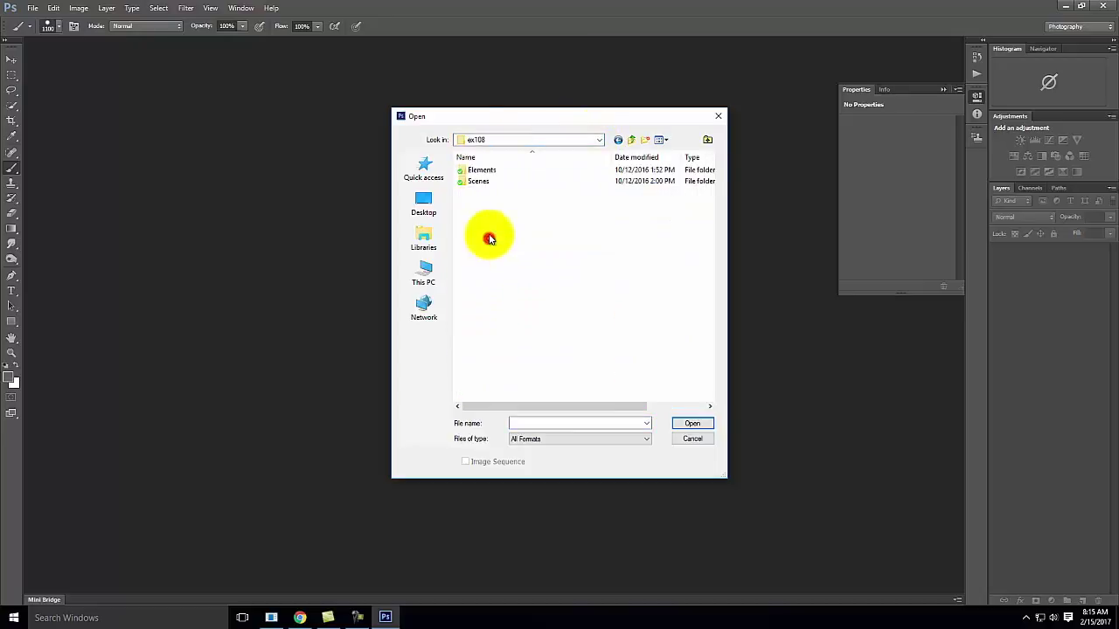
pyautogui.doubleClick(487, 182)
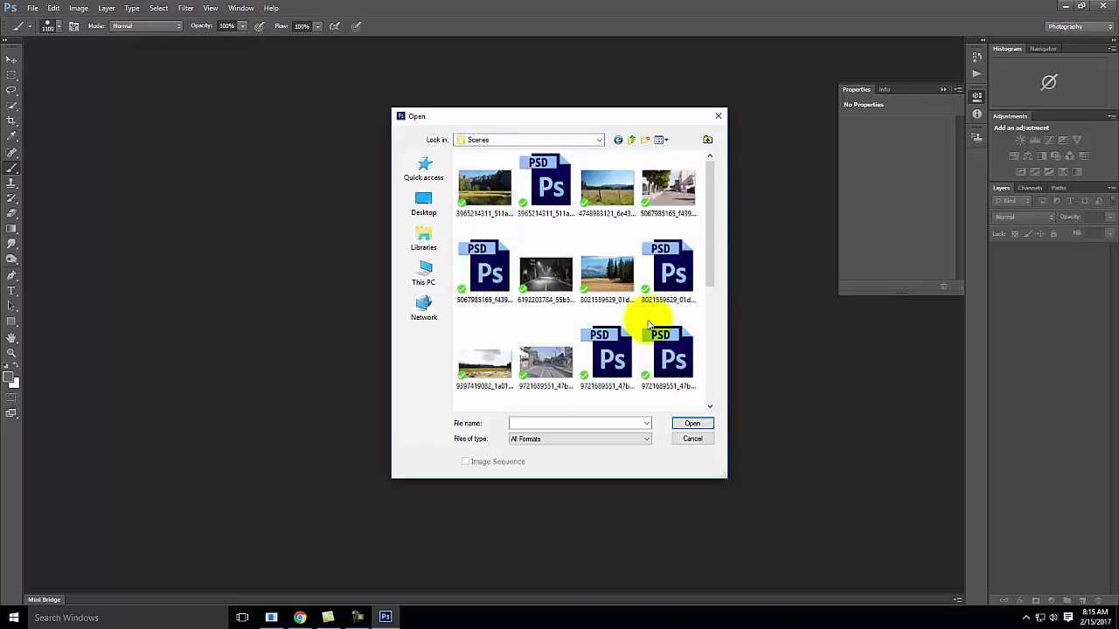
pyautogui.scroll(-1, 670, 320)
pyautogui.scroll(-2, 612, 367)
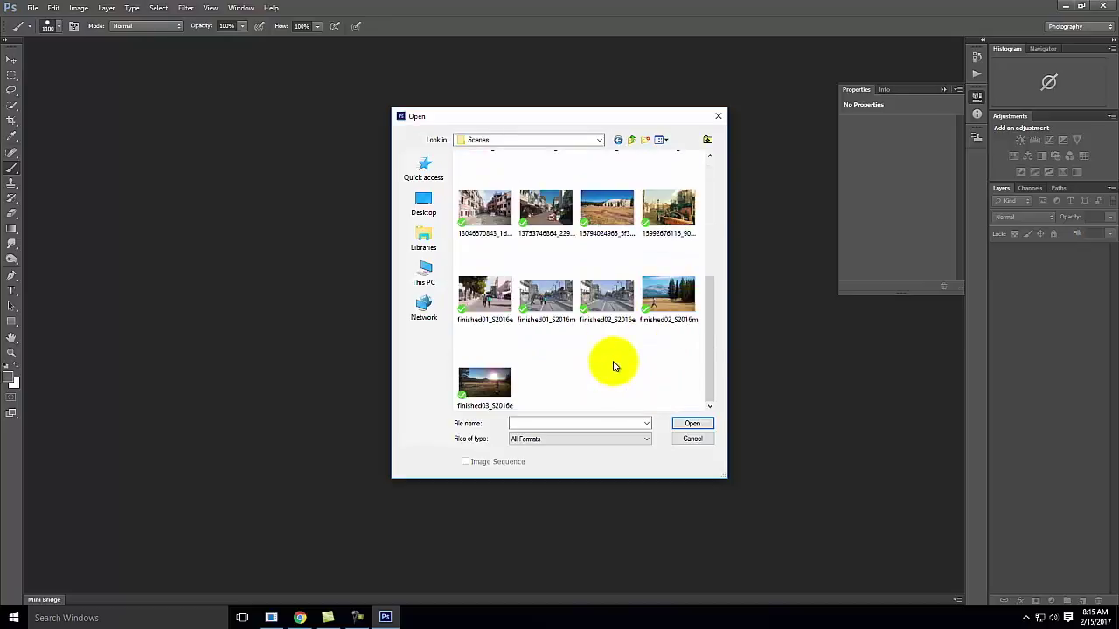
pyautogui.click(607, 296)
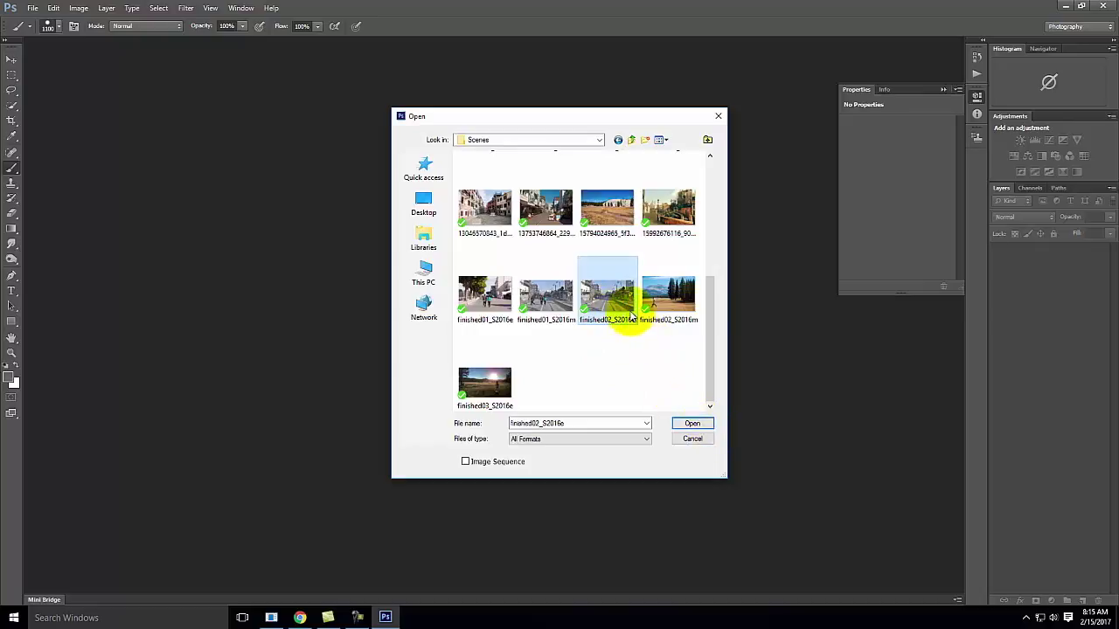
pyautogui.scroll(3, 618, 313)
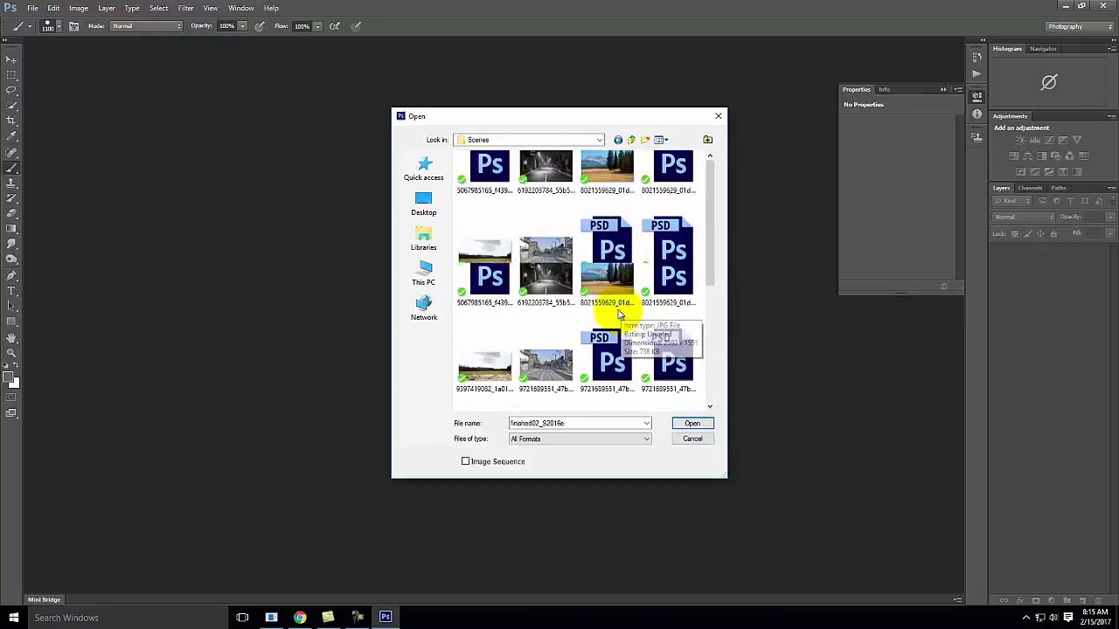
pyautogui.click(546, 360)
pyautogui.click(696, 426)
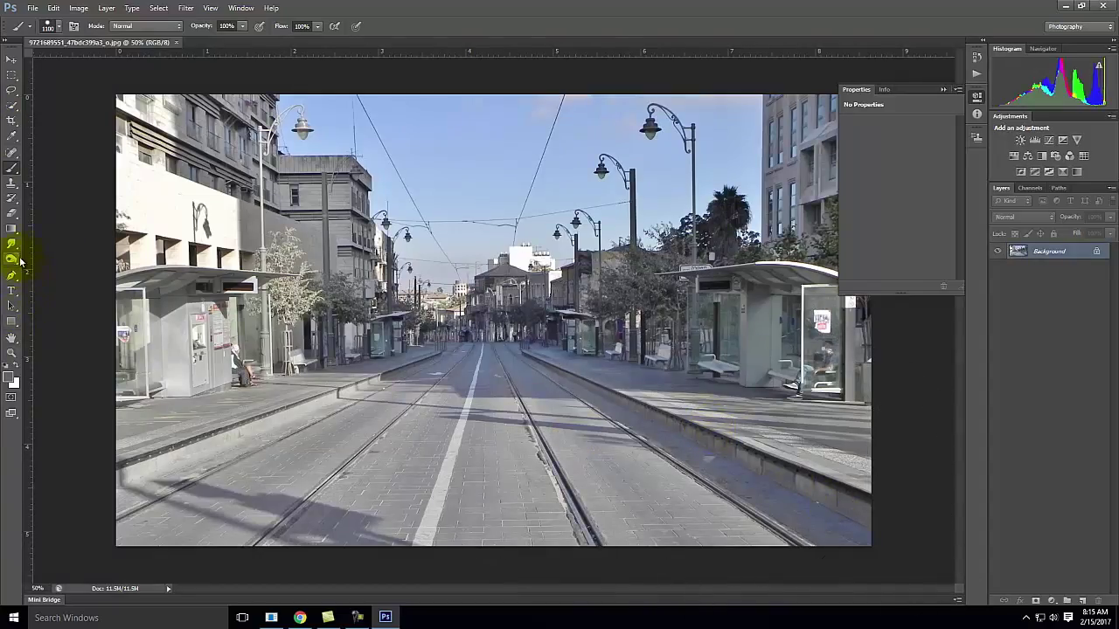
# - Activate the Line tool and set its line weight to 10 px
pyautogui.click(13, 326)
pyautogui.click(45, 364)
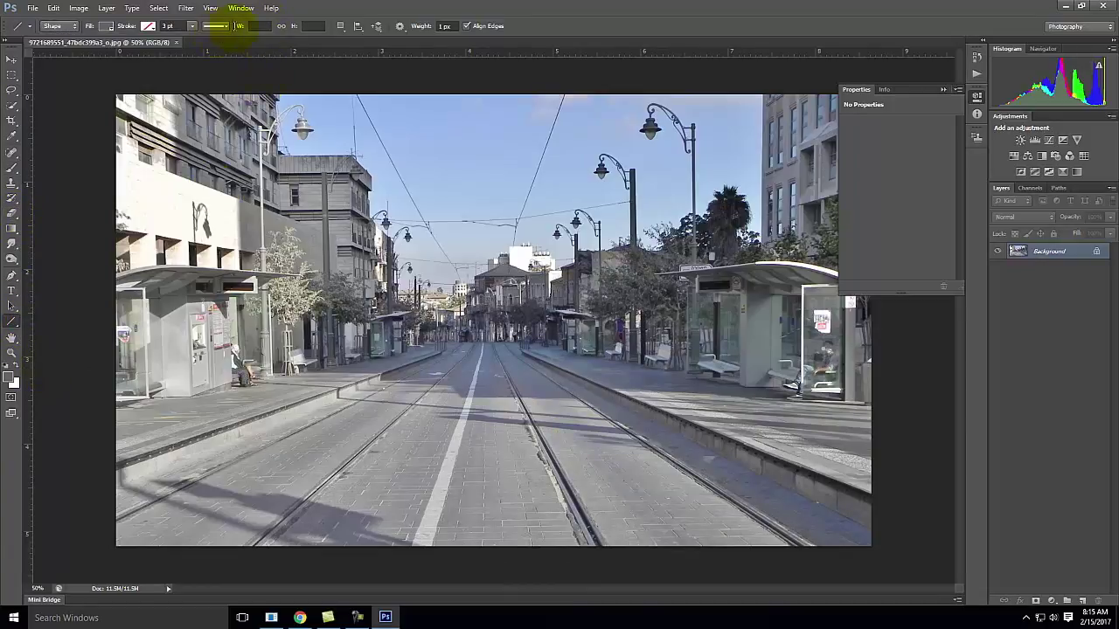
pyautogui.click(448, 25)
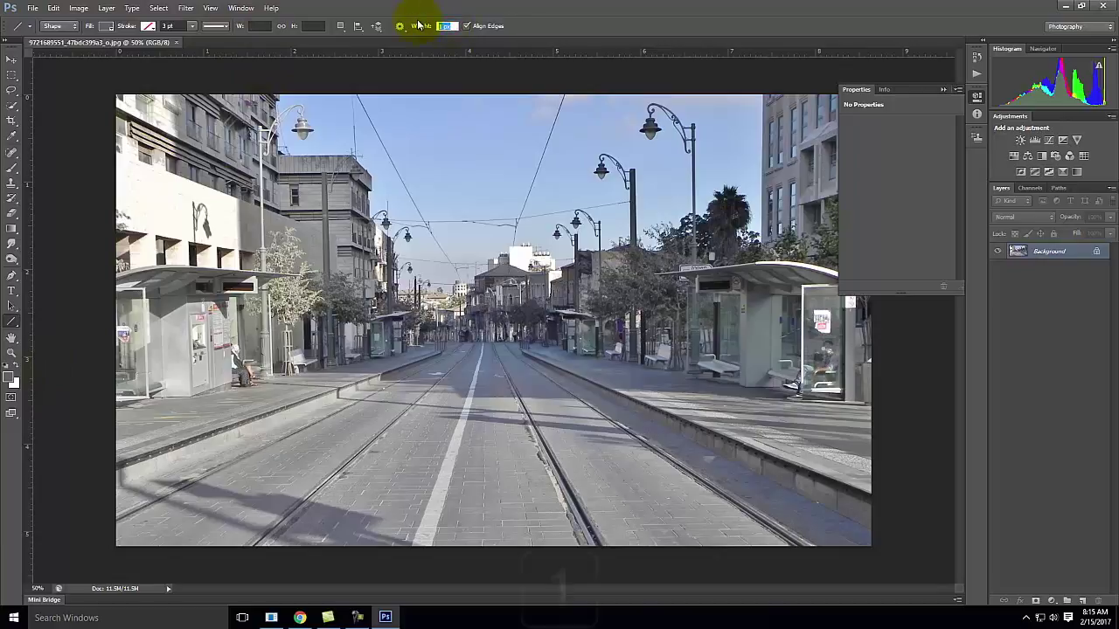
pyautogui.write('10')
pyautogui.press('Tab')
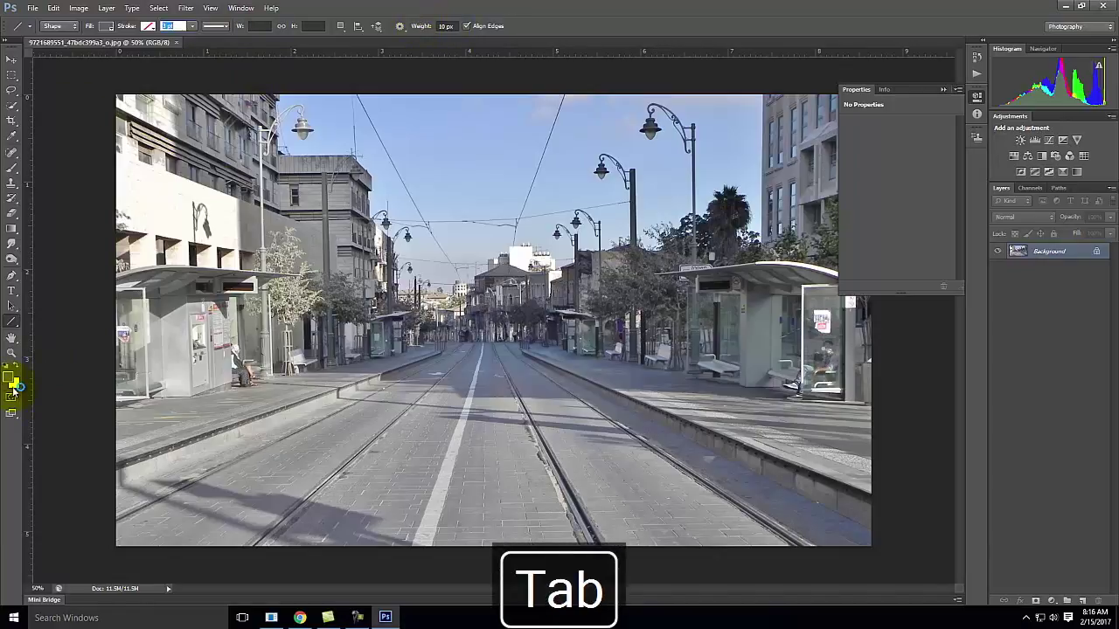
# - Set the foreground colour to red for the perspective lines
pyautogui.click(11, 380)
pyautogui.click(566, 168)
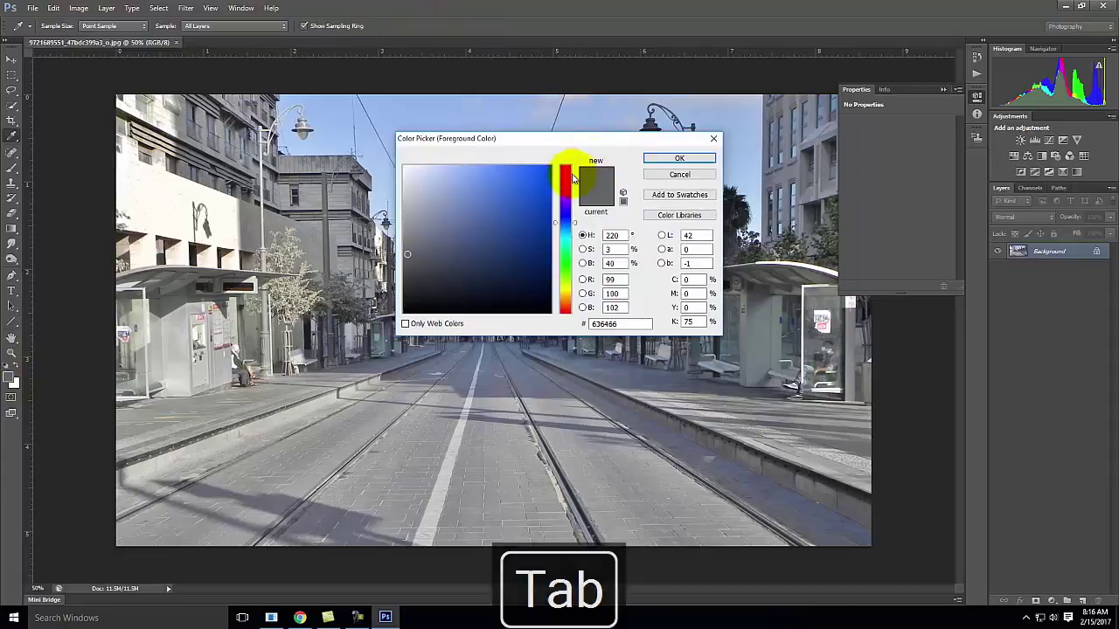
pyautogui.click(549, 167)
pyautogui.click(677, 159)
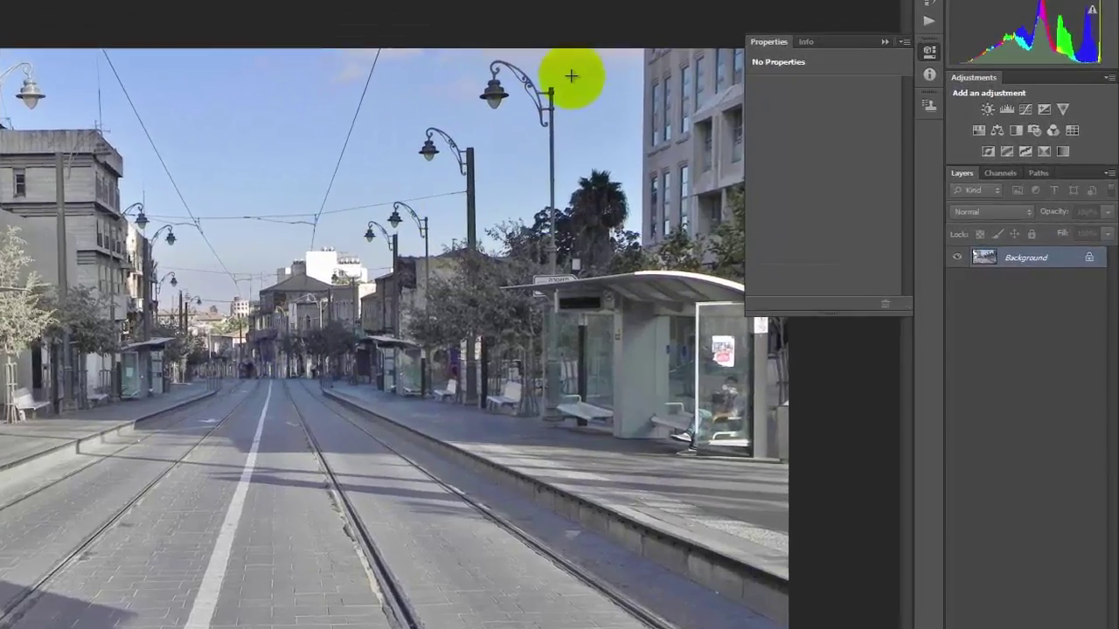
# - Draw three red lines converging near the street's far end: one past the tall lampposts' tops and one along each platform's curb
pyautogui.moveTo(706, 117); pyautogui.dragTo(672, 146)
pyautogui.moveTo(447, 103)
pyautogui.mouseDown()
pyautogui.moveTo(250, 289)
pyautogui.moveTo(207, 346)
pyautogui.moveTo(167, 370)
pyautogui.mouseUp()
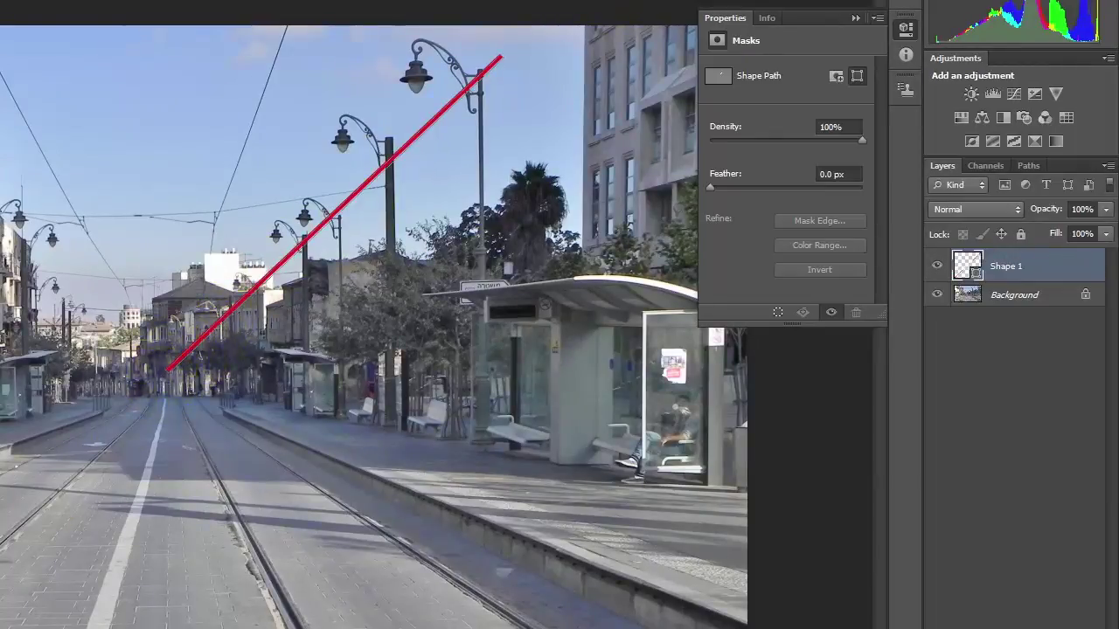
pyautogui.moveTo(33, 403); pyautogui.dragTo(155, 388)
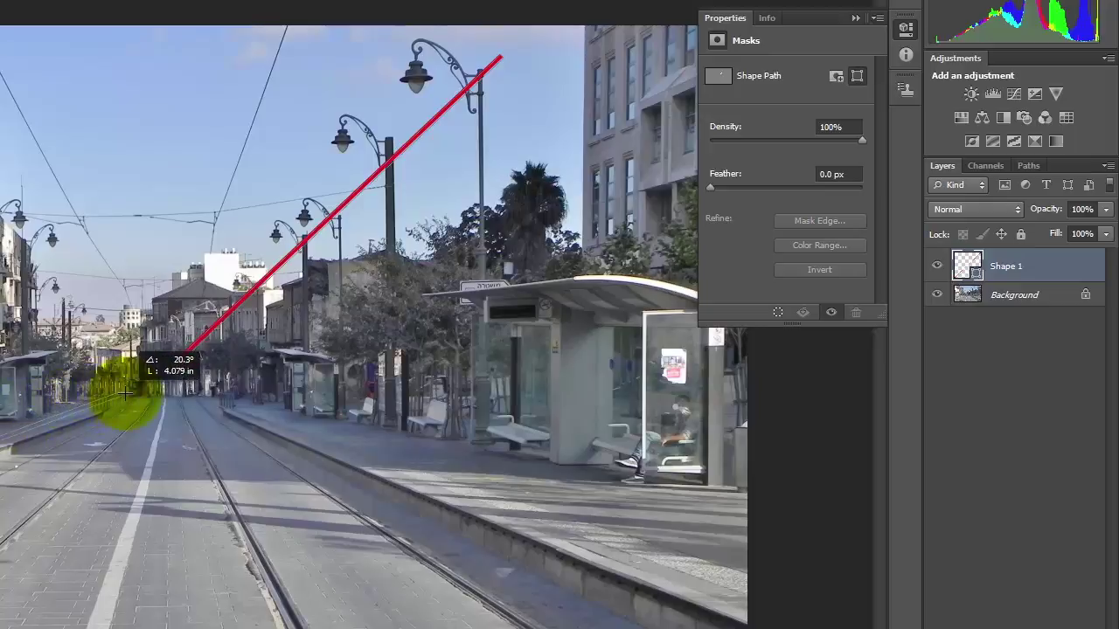
pyautogui.moveTo(271, 344); pyautogui.dragTo(273, 342)
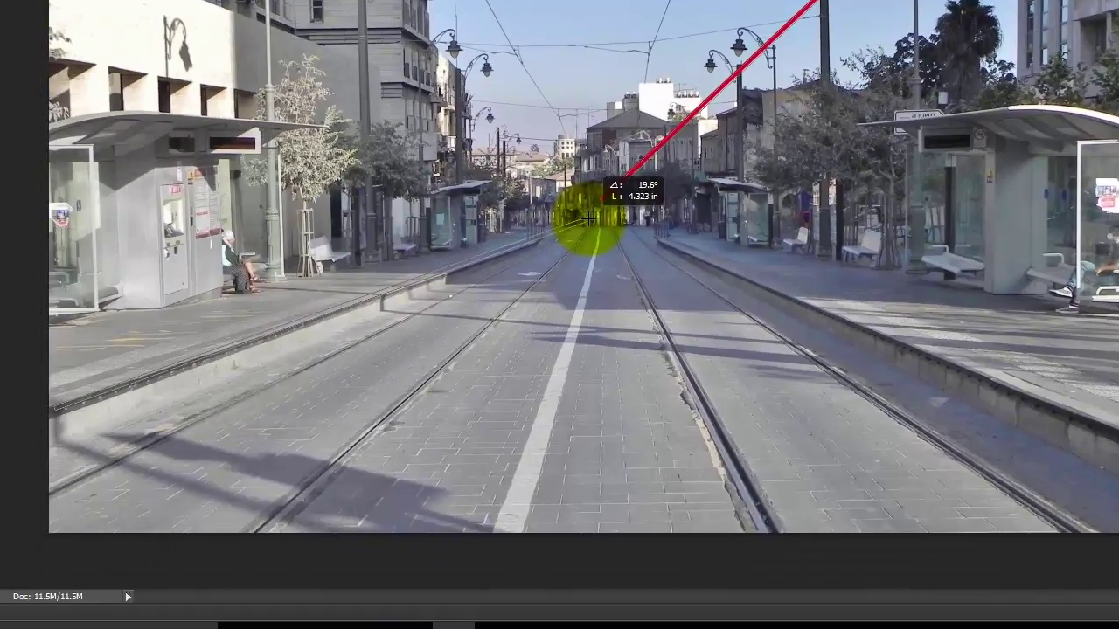
pyautogui.moveTo(591, 216); pyautogui.dragTo(587, 221)
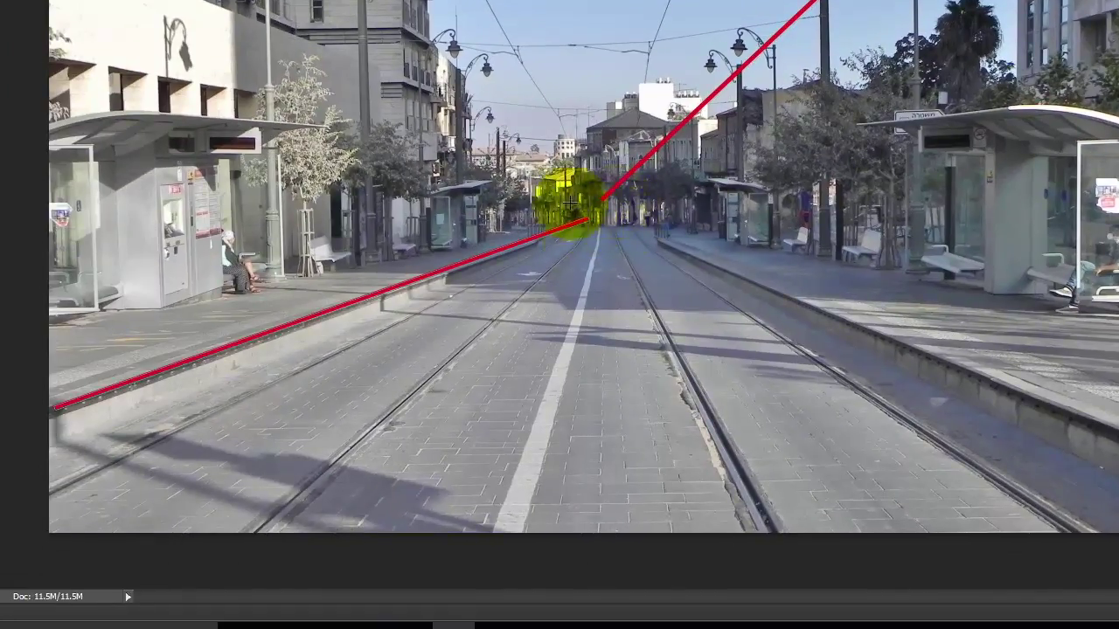
pyautogui.moveTo(1118, 445); pyautogui.dragTo(571, 253)
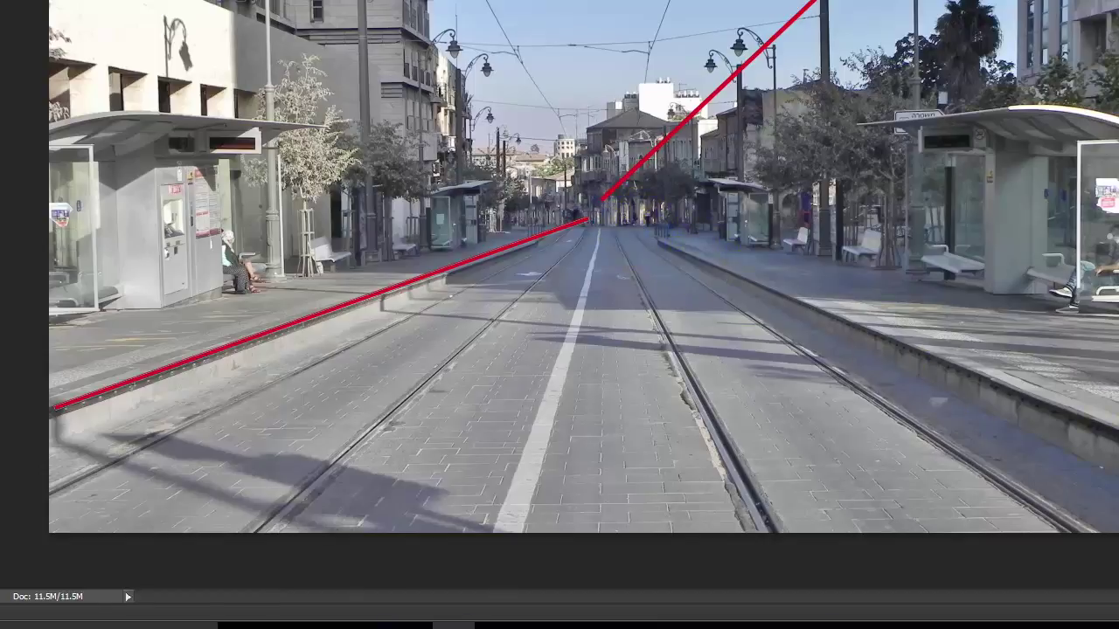
pyautogui.moveTo(470, 352); pyautogui.dragTo(487, 331)
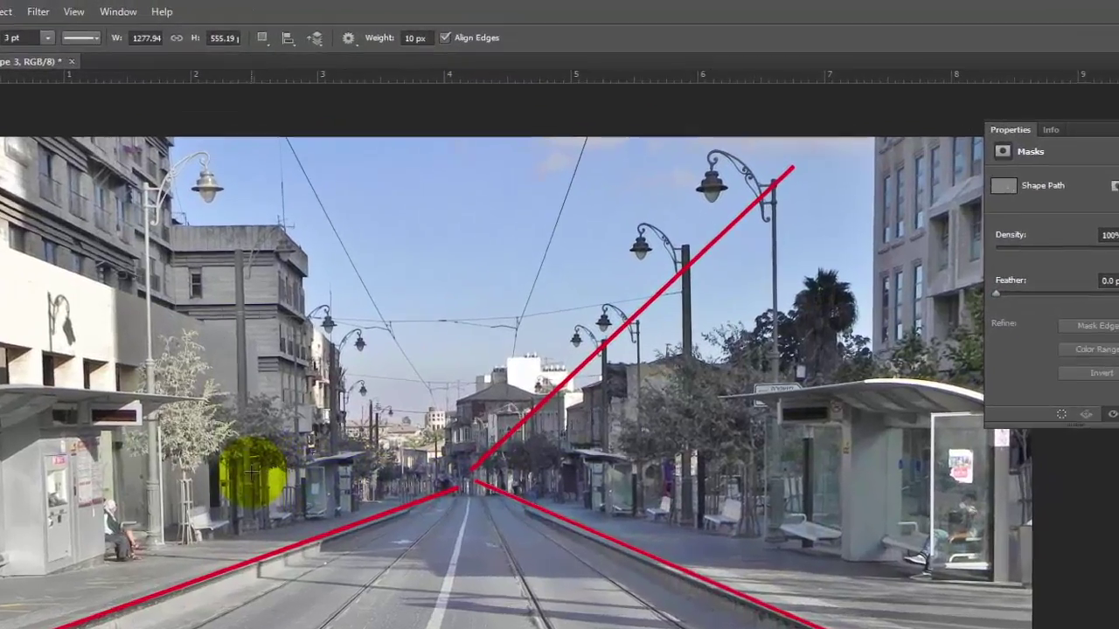
# - Try a horizontal red line about 1168 px wide across the street where the perspective lines converge
pyautogui.moveTo(333, 326); pyautogui.dragTo(623, 328)
pyautogui.moveTo(676, 492); pyautogui.dragTo(752, 486)
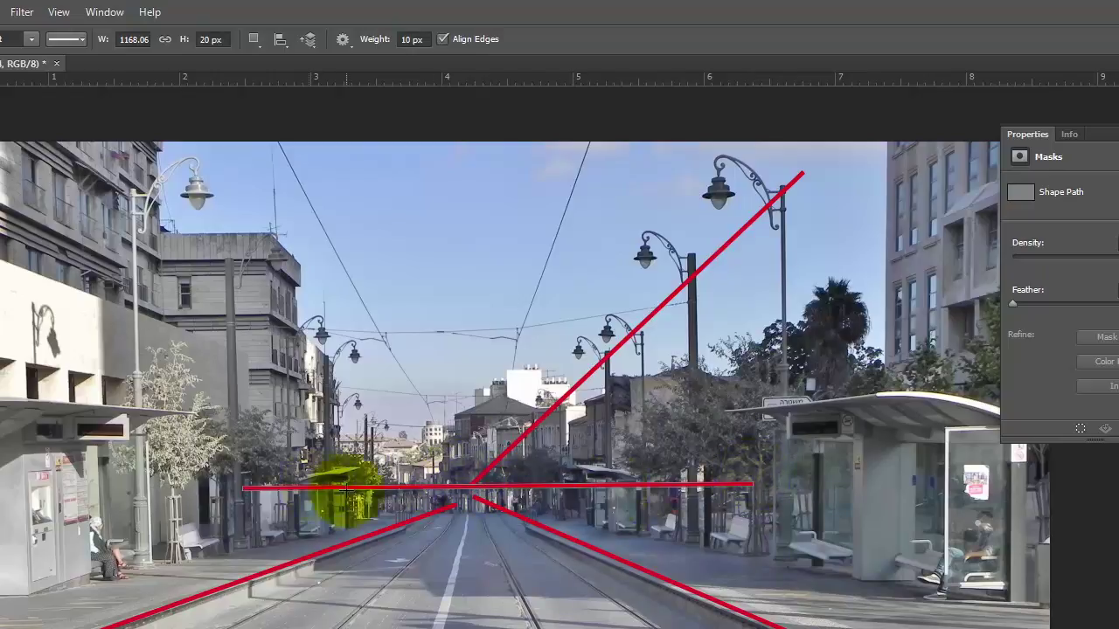
pyautogui.hotkey('ctrl', 'z')
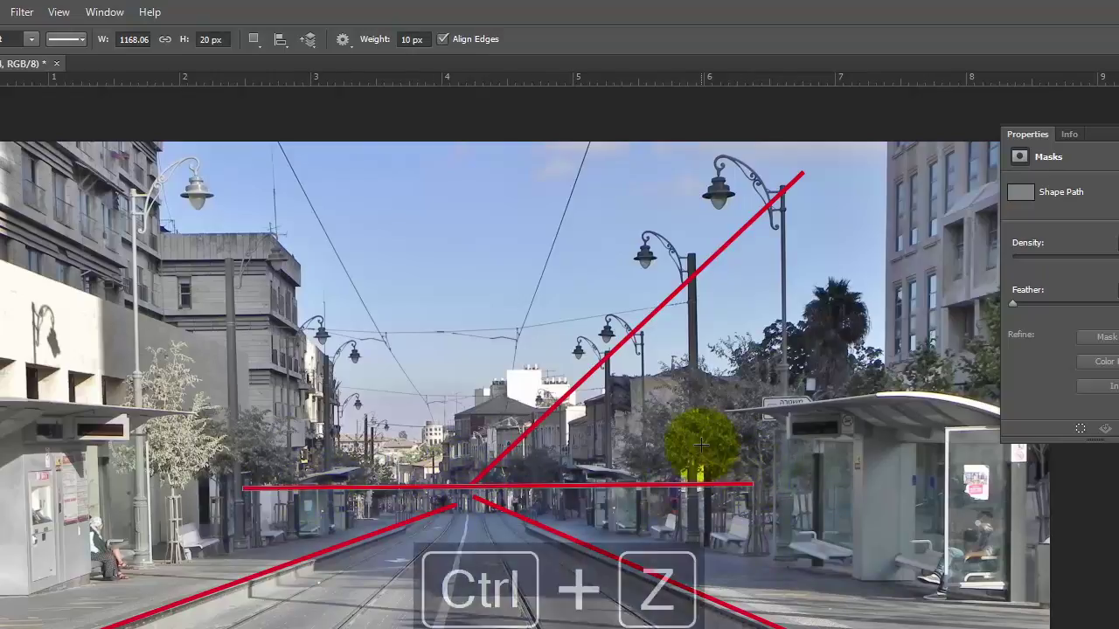
pyautogui.hotkey('ctrl', 'z')
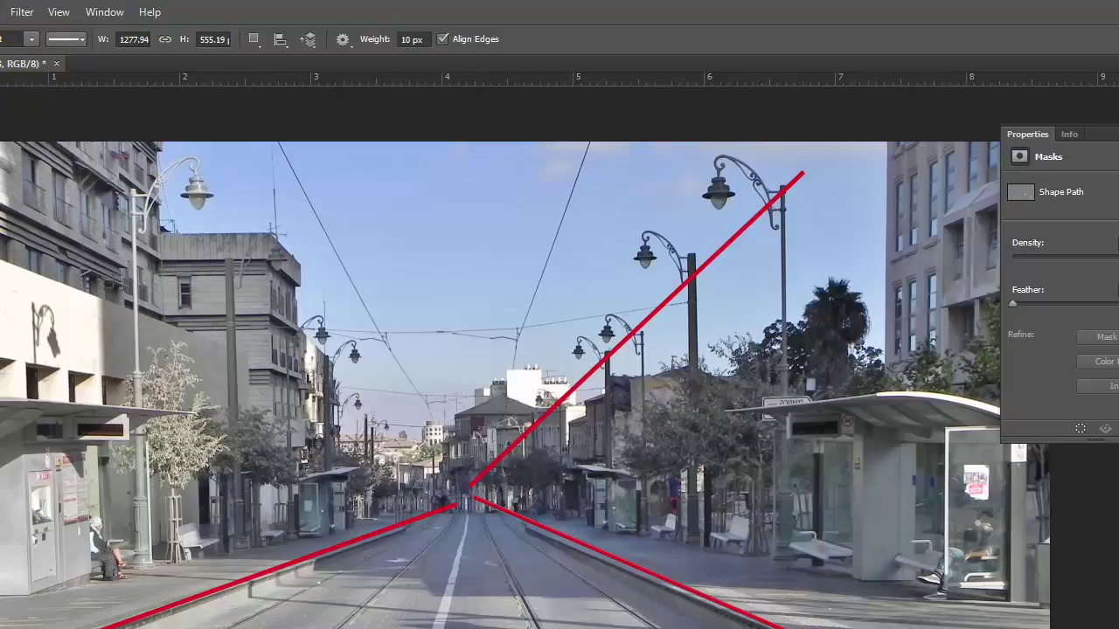
# - Place a horizontal guide at the horizon, through the point where the three red lines converge
pyautogui.click(56, 11)
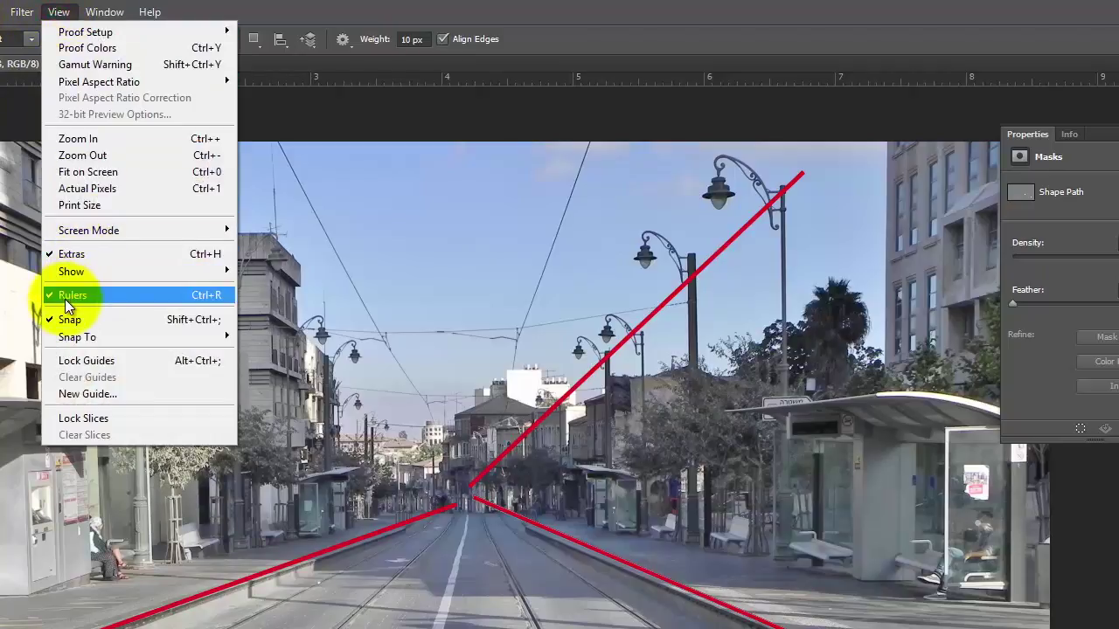
pyautogui.click(380, 74)
pyautogui.moveTo(501, 78); pyautogui.dragTo(444, 495)
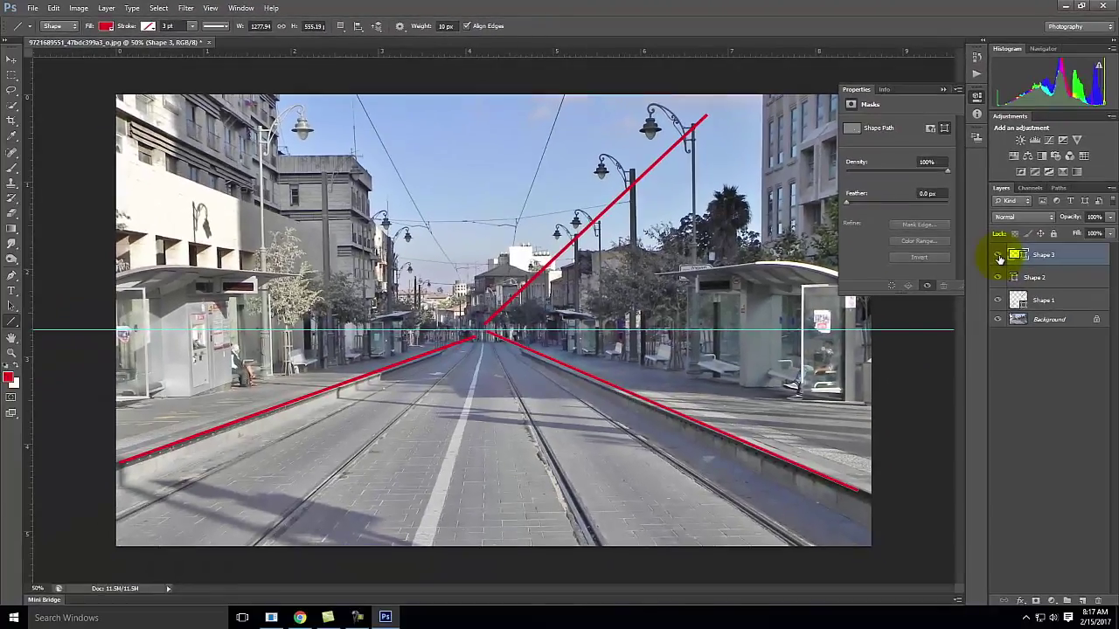
# - Hide the Shape 1, Shape 2 and Shape 3 layers and collapse the Properties panel
pyautogui.click(999, 254)
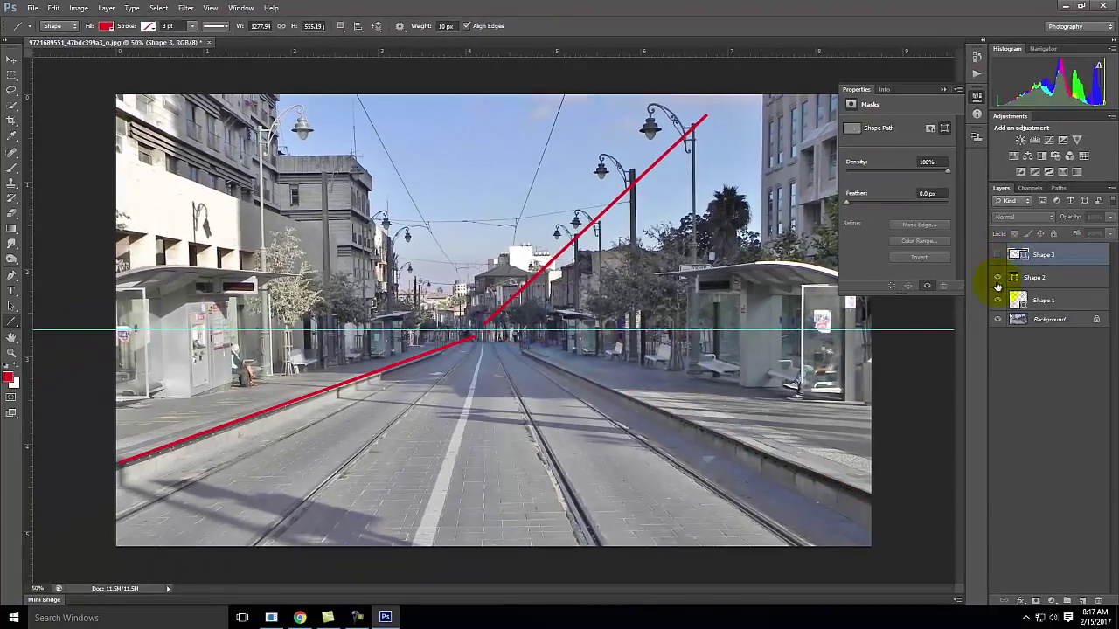
pyautogui.click(997, 278)
pyautogui.click(997, 300)
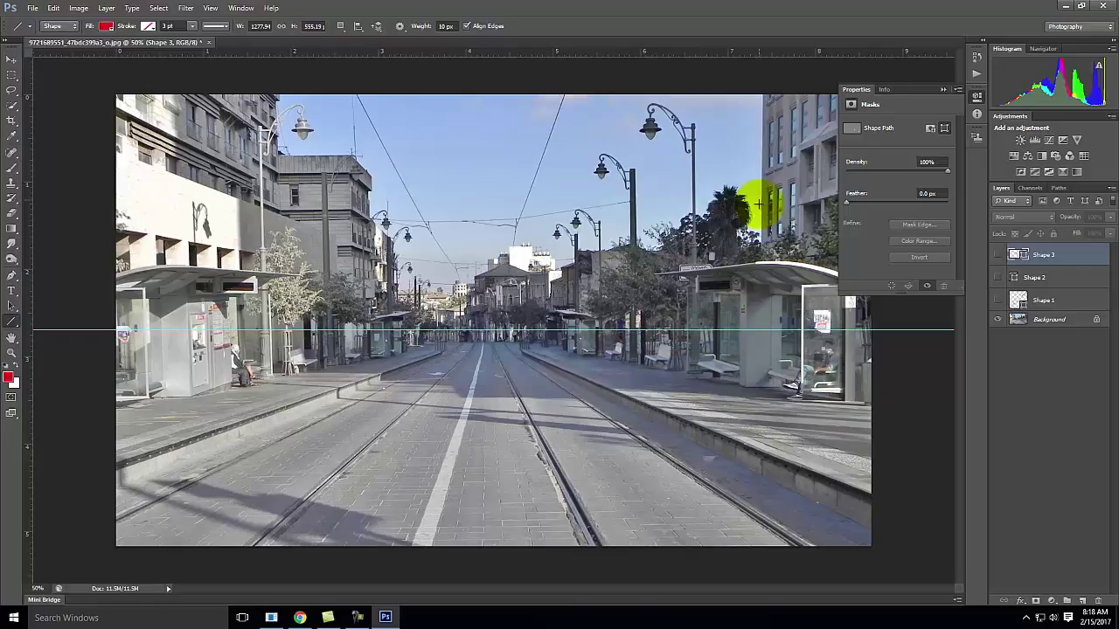
pyautogui.click(944, 90)
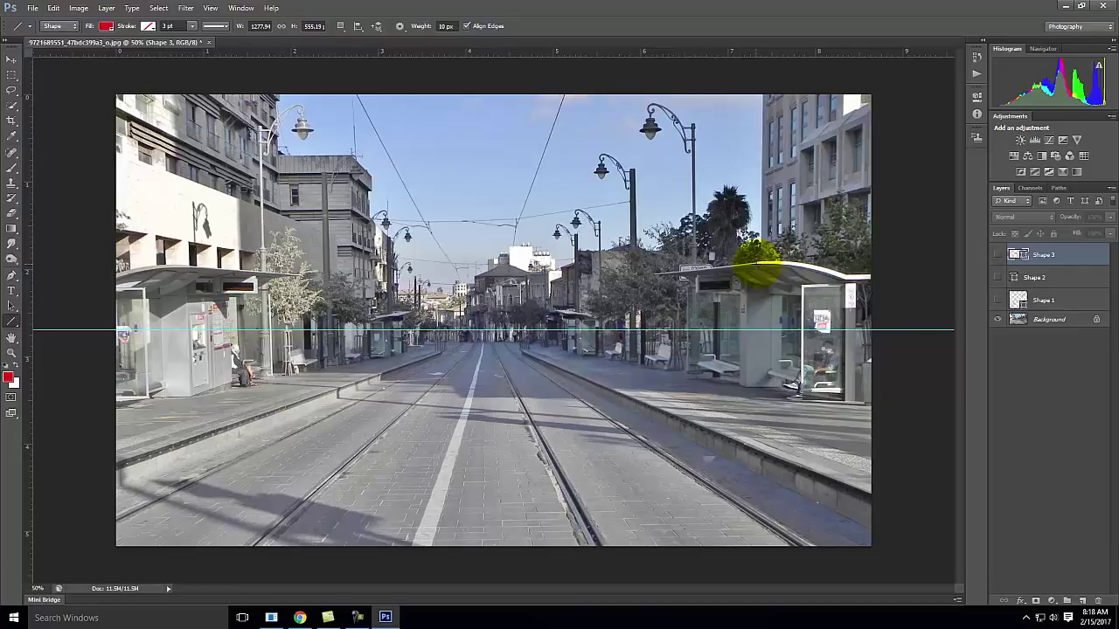
# - Draw one red line from the shelter's roof to the white road stripe and a nearly horizontal second, moving the second to meet the first there
pyautogui.moveTo(756, 264); pyautogui.dragTo(463, 395)
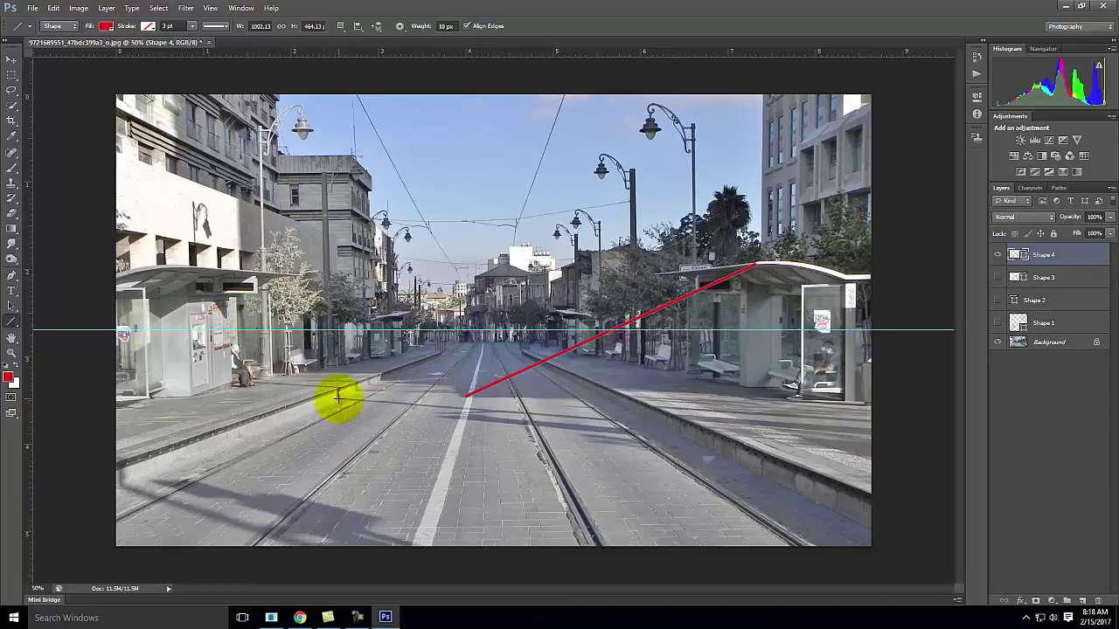
pyautogui.moveTo(338, 398); pyautogui.dragTo(680, 426)
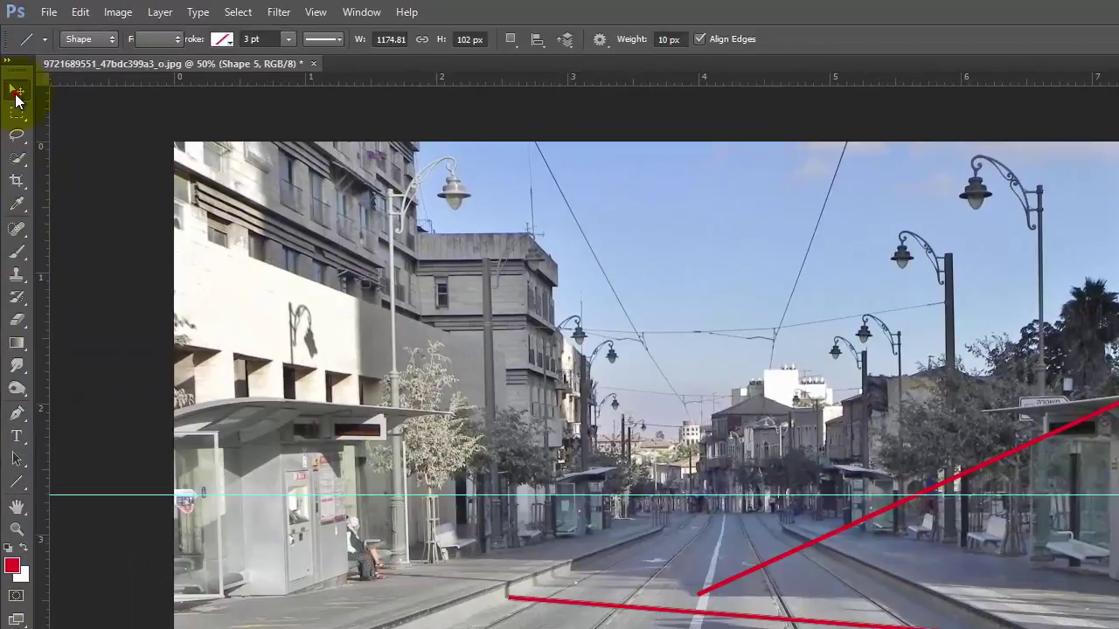
pyautogui.click(16, 91)
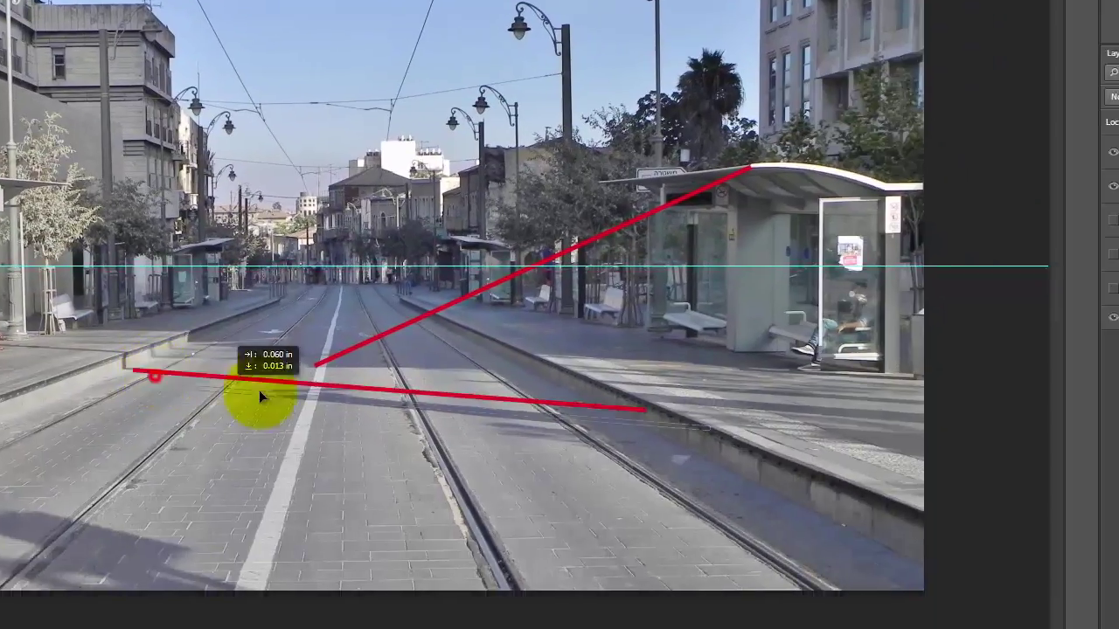
pyautogui.moveTo(535, 604); pyautogui.dragTo(753, 605)
pyautogui.moveTo(271, 318); pyautogui.dragTo(248, 313)
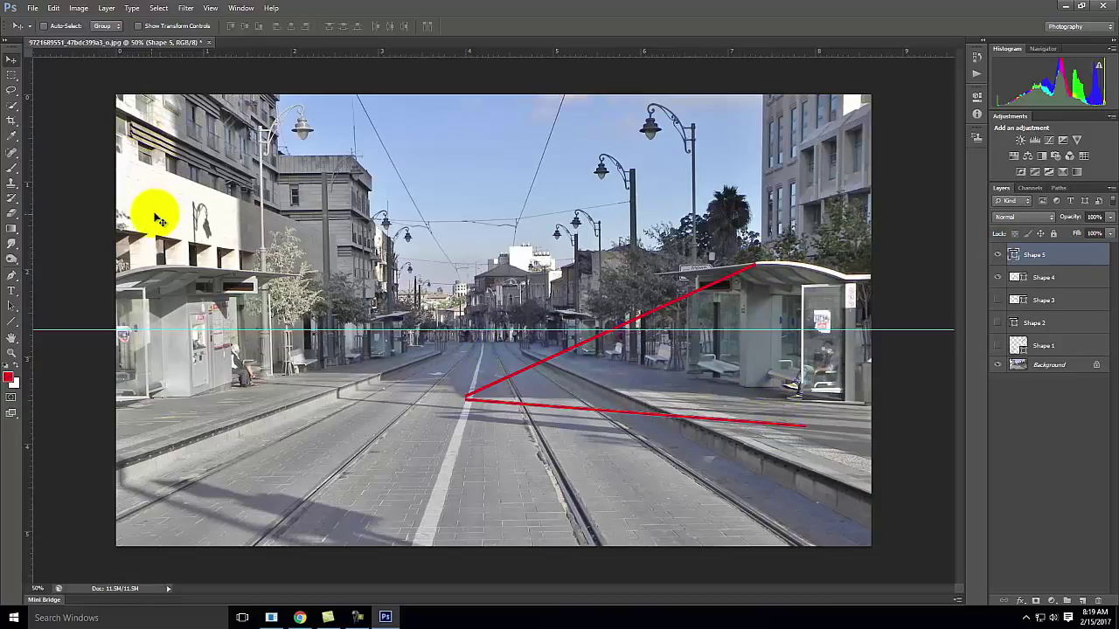
pyautogui.click(33, 8)
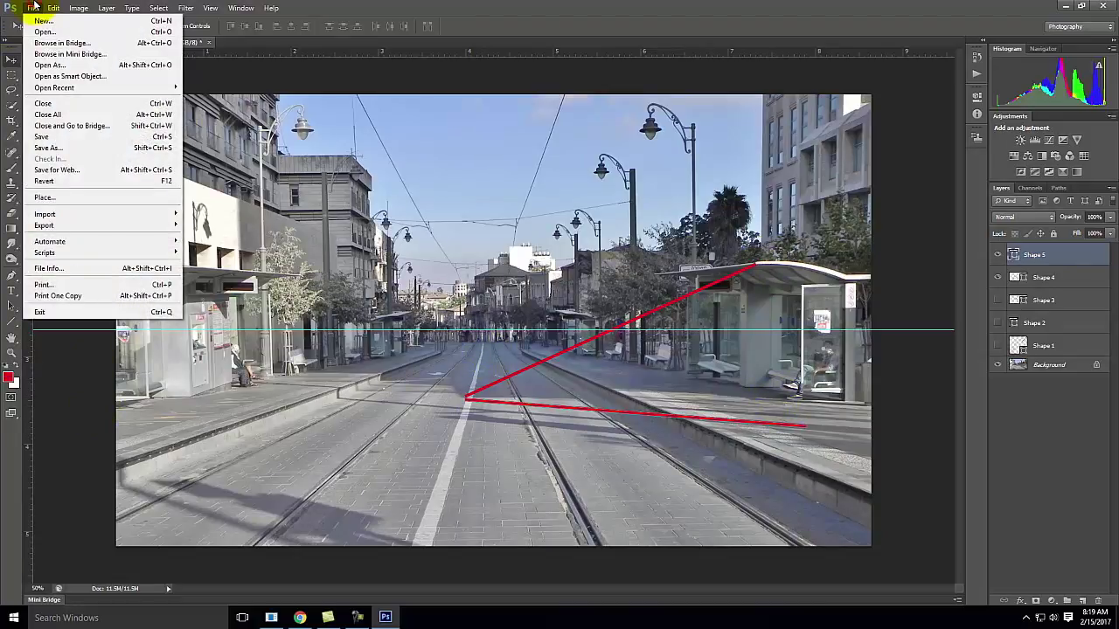
pyautogui.click(39, 32)
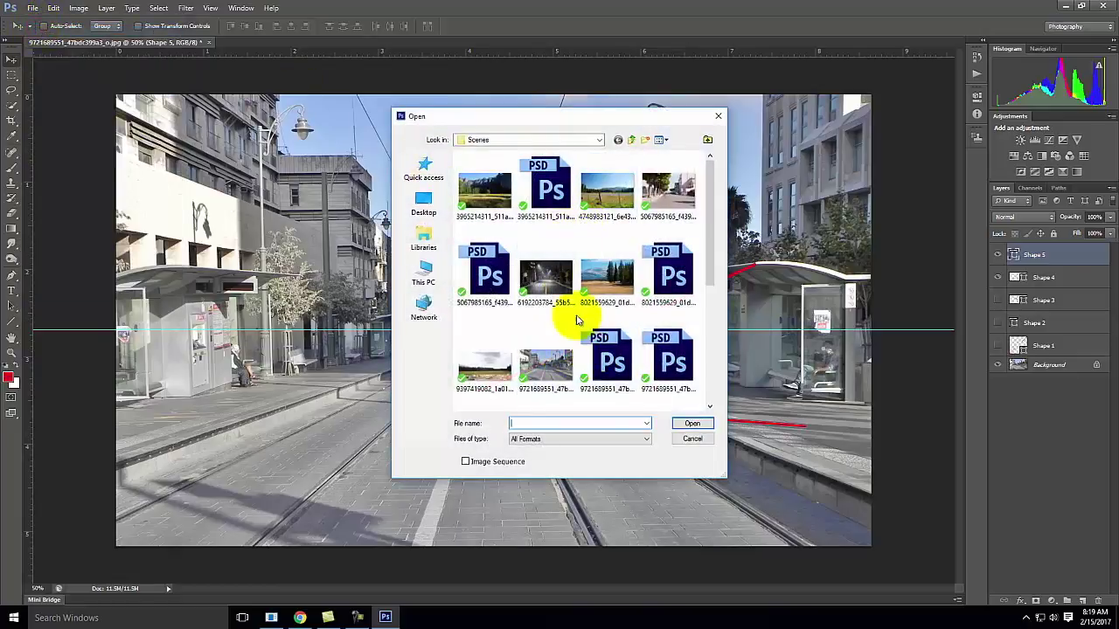
pyautogui.scroll(-2, 606, 308)
pyautogui.scroll(-2, 606, 308)
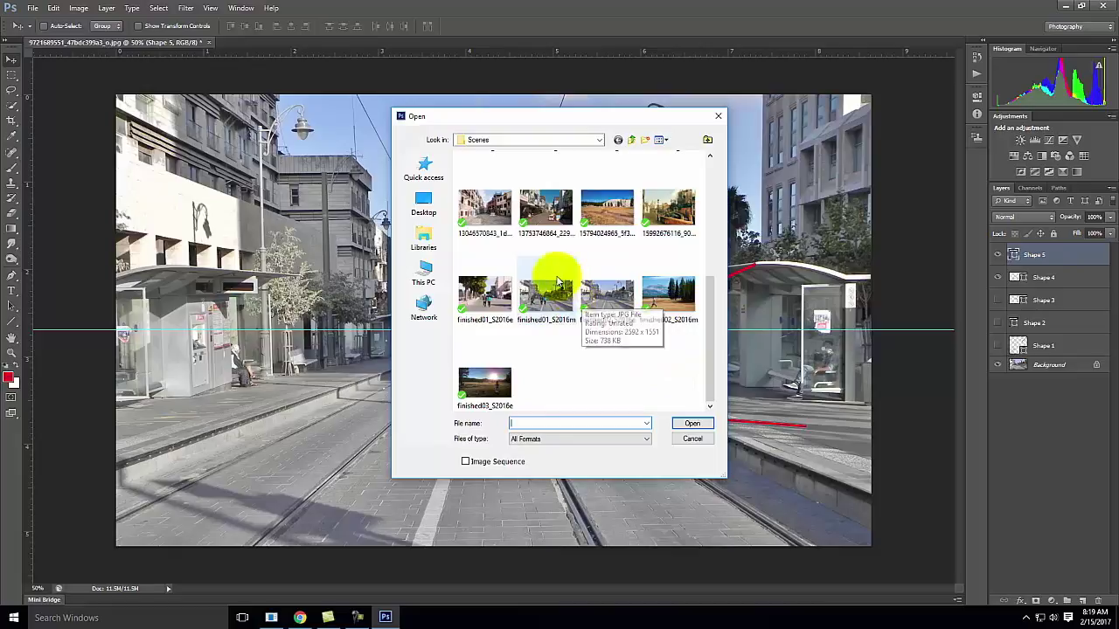
pyautogui.click(485, 208)
pyautogui.click(695, 423)
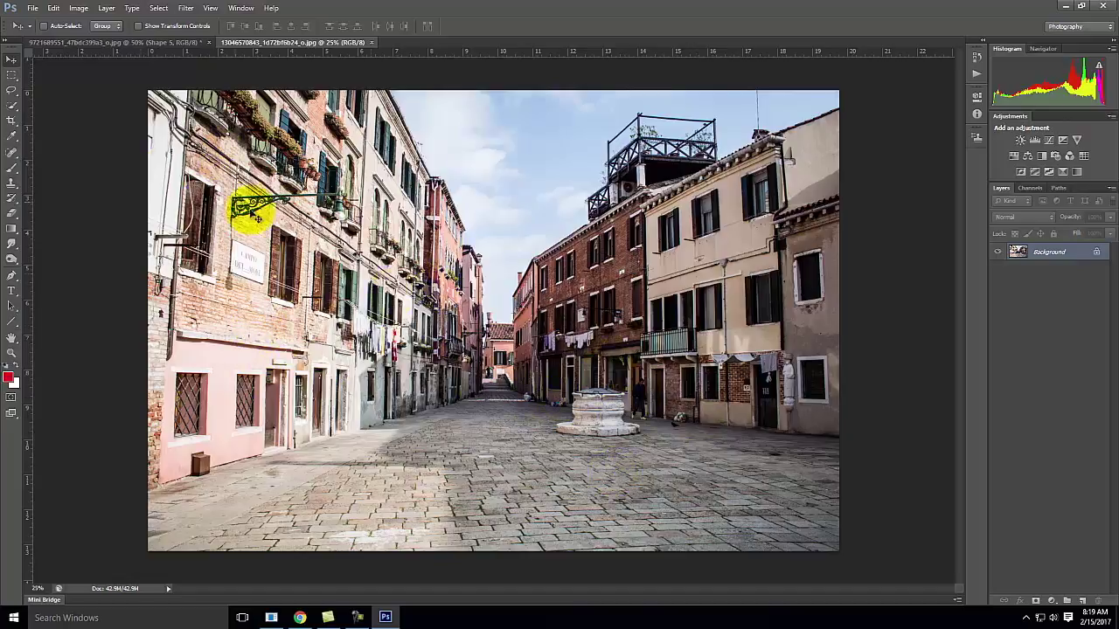
# - Draw two red lines with the Line tool along the pink-fronted row of buildings, one across the upper facades and one along their base
pyautogui.click(11, 322)
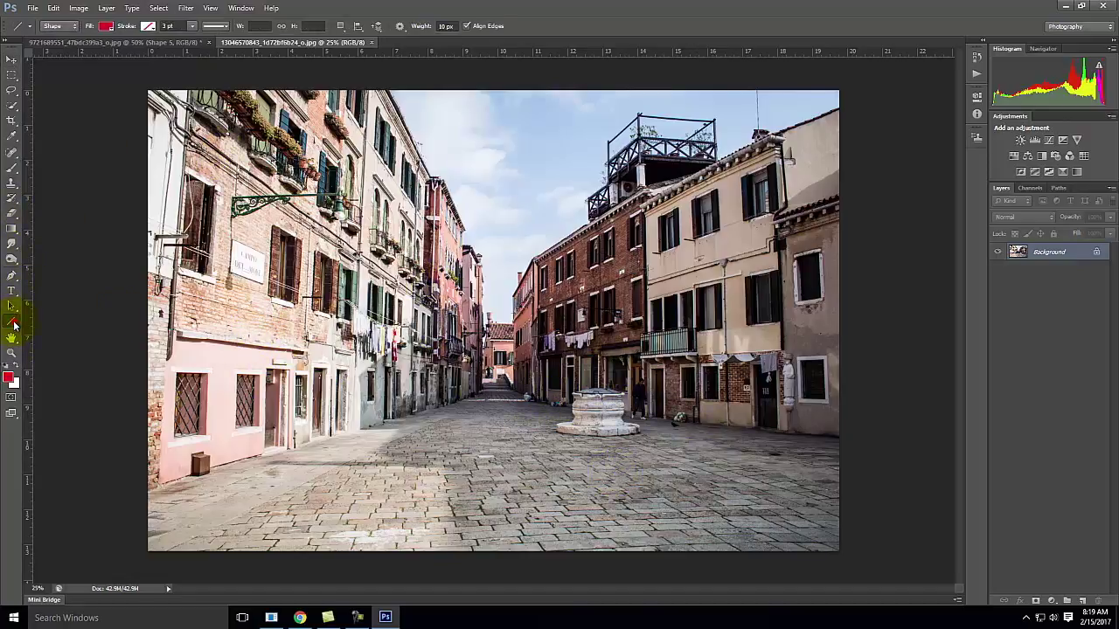
pyautogui.moveTo(186, 131); pyautogui.dragTo(505, 347)
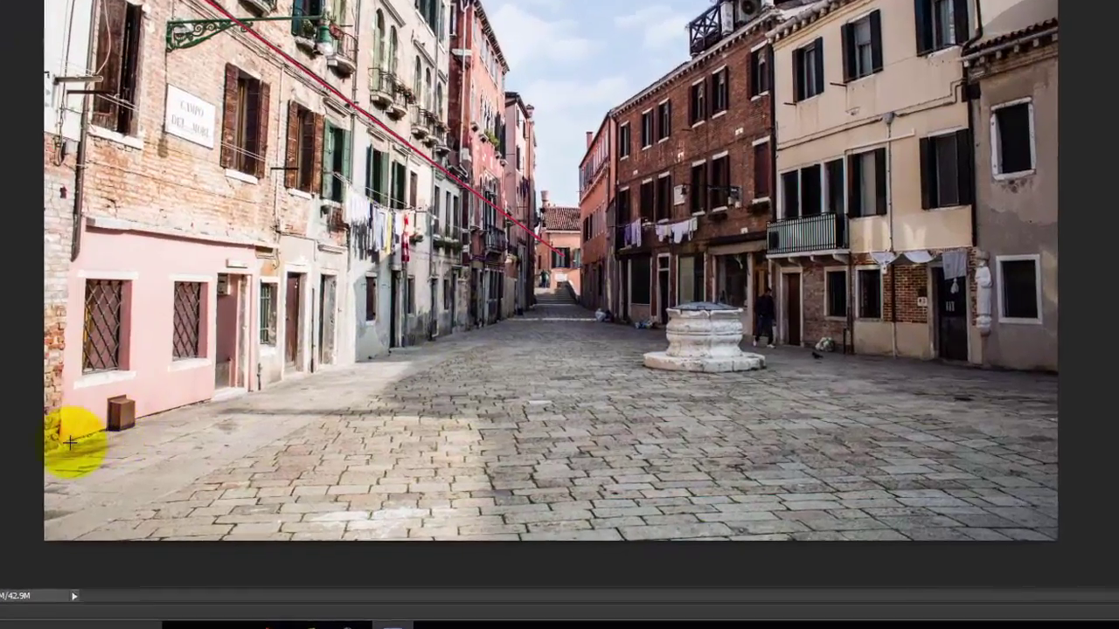
pyautogui.moveTo(160, 487); pyautogui.dragTo(500, 391)
pyautogui.moveTo(567, 299)
pyautogui.mouseDown()
pyautogui.moveTo(569, 281)
pyautogui.moveTo(548, 297)
pyautogui.mouseUp()
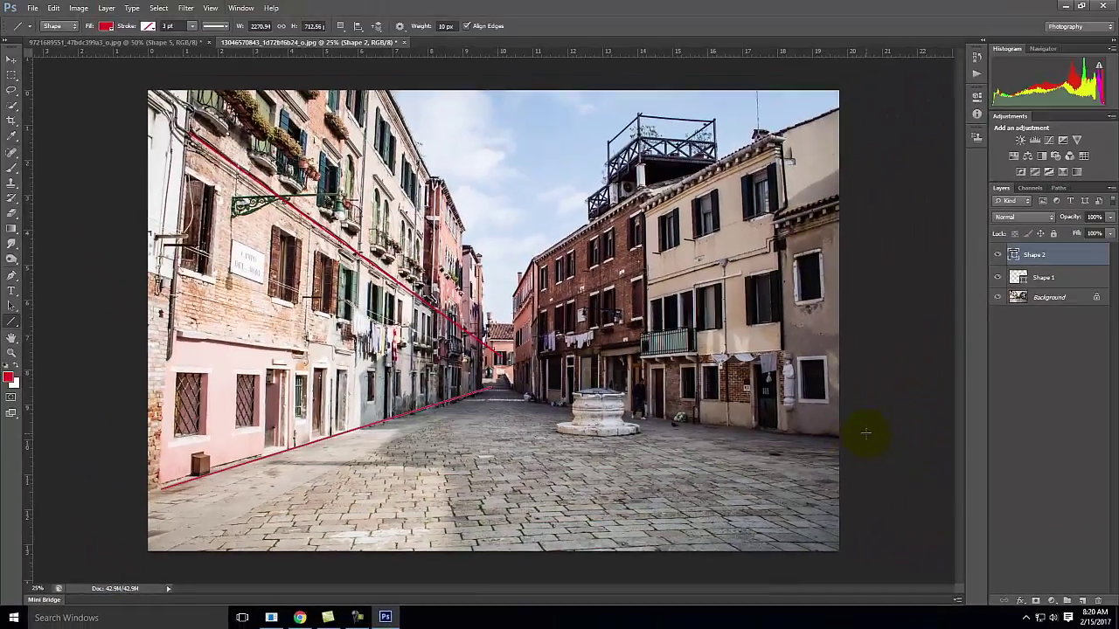
# - Draw red lines along the base and roofline of the buildings behind the well, plus a vertical and a near-horizontal line crossing at the street's end
pyautogui.moveTo(1113, 364); pyautogui.dragTo(772, 357)
pyautogui.moveTo(641, 425); pyautogui.dragTo(546, 409)
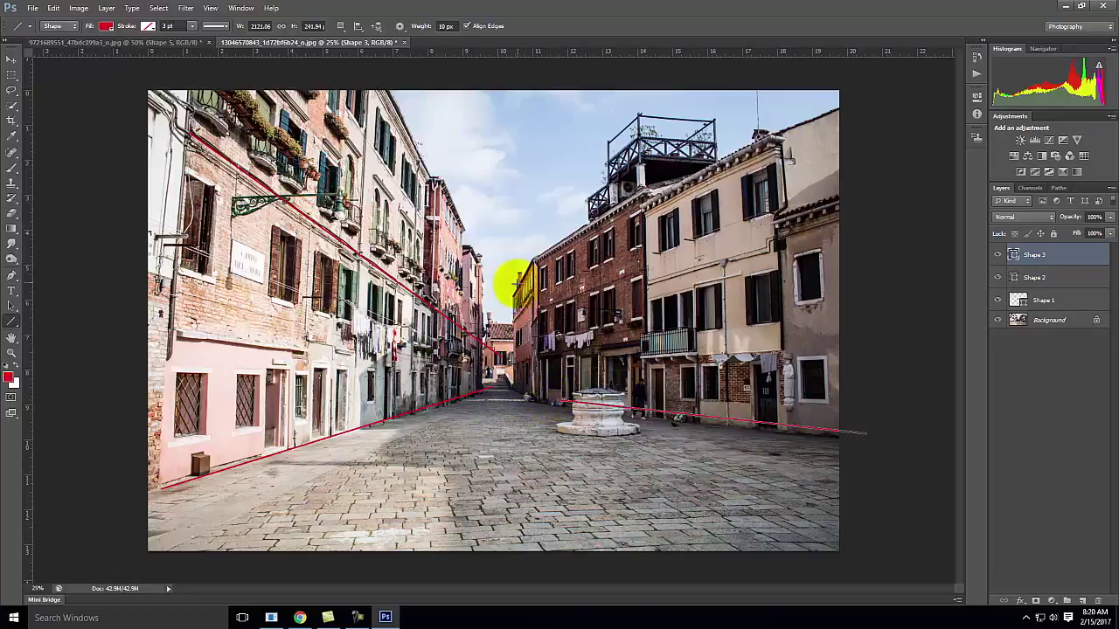
pyautogui.moveTo(531, 259)
pyautogui.mouseDown()
pyautogui.moveTo(500, 292)
pyautogui.moveTo(501, 411)
pyautogui.mouseUp()
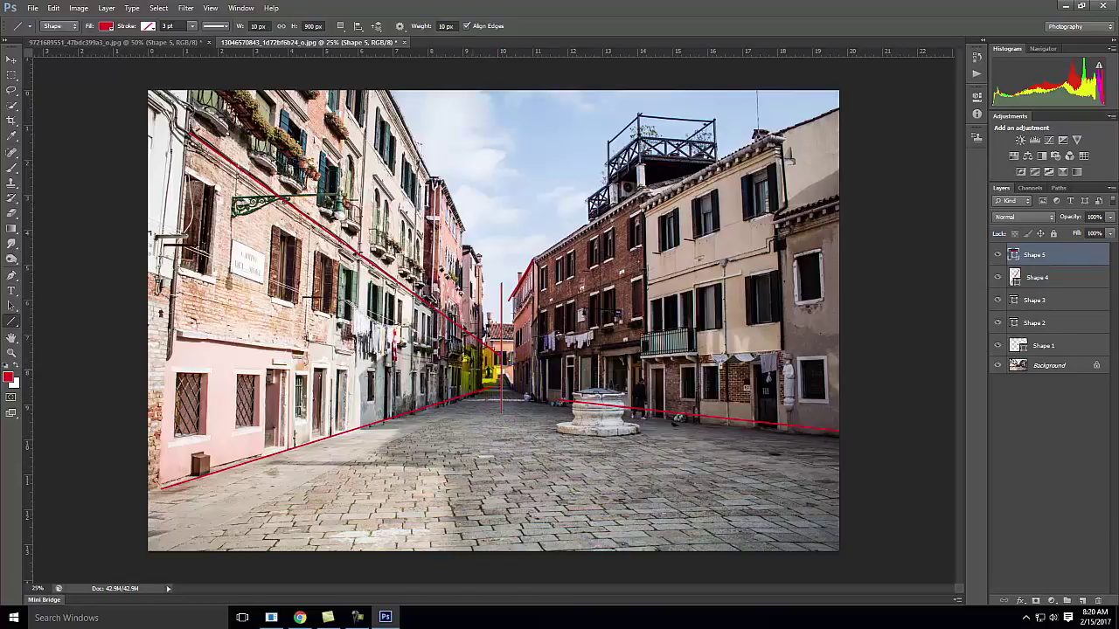
pyautogui.moveTo(439, 370); pyautogui.dragTo(604, 371)
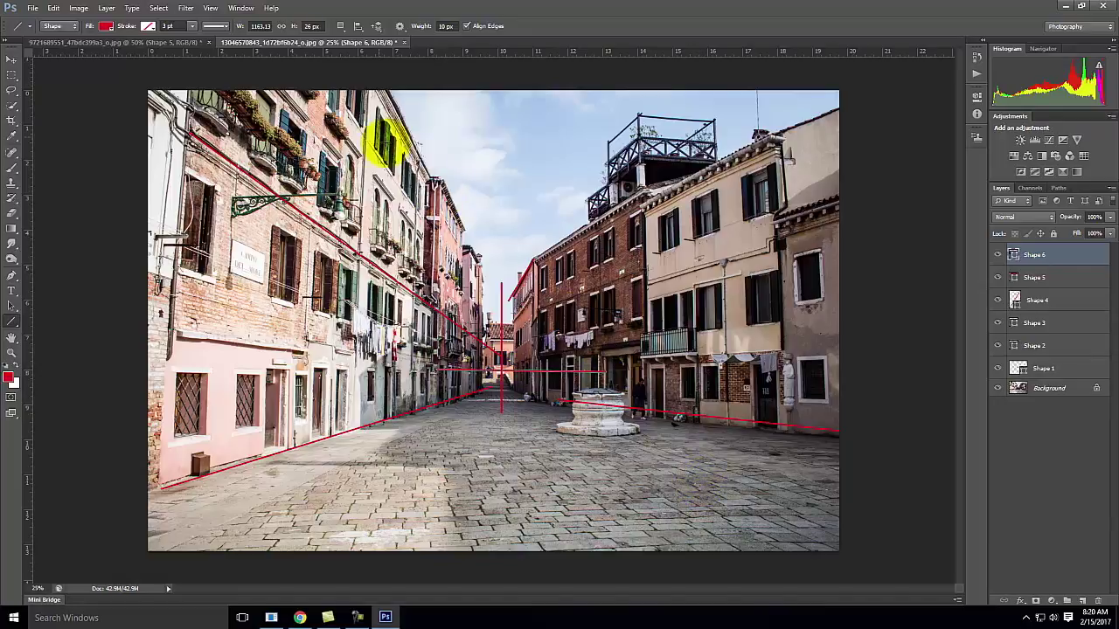
# - Hide all six shape layers and place a horizontal guide at the horizon near the street's far end
pyautogui.moveTo(994, 251); pyautogui.dragTo(998, 368)
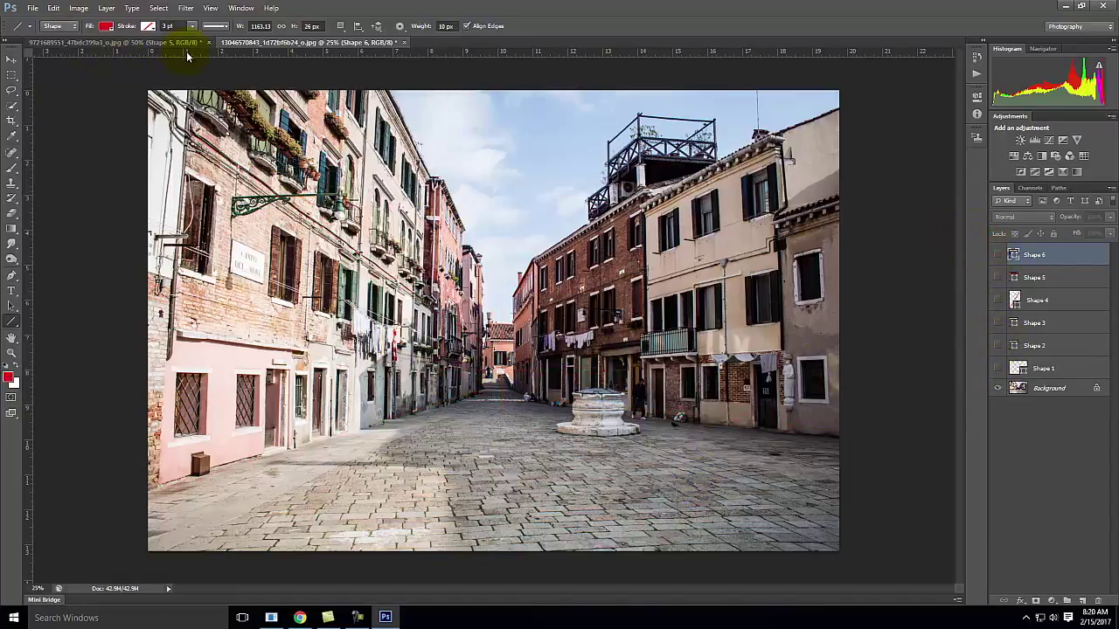
pyautogui.moveTo(198, 54); pyautogui.dragTo(233, 378)
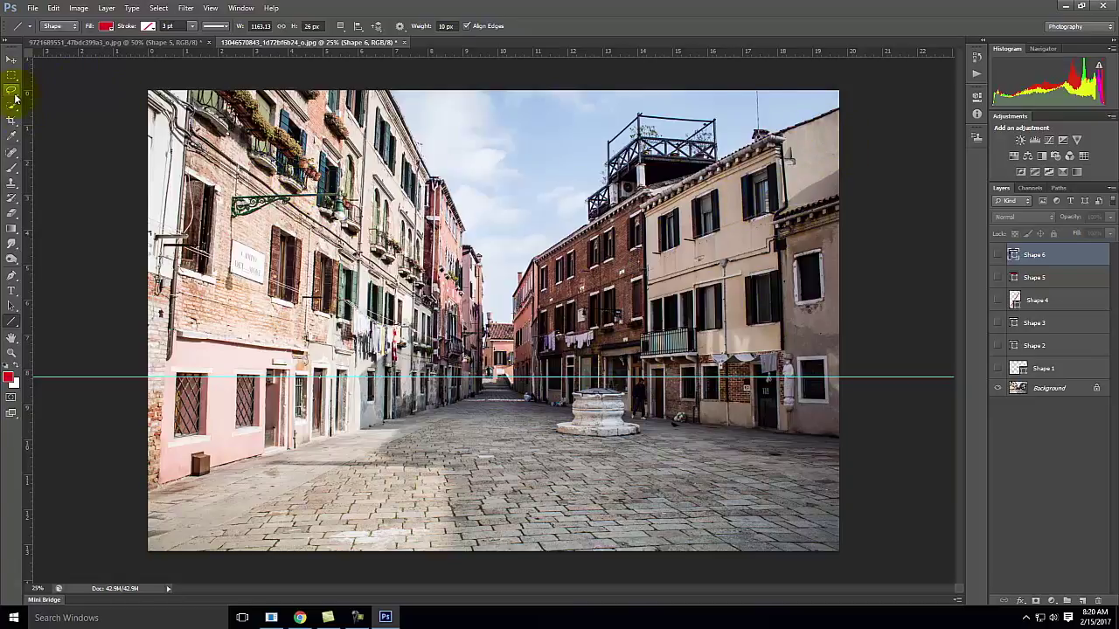
# - Activate the Brush tool and add a new empty layer above the hidden shape layers
pyautogui.click(11, 166)
pyautogui.click(250, 166)
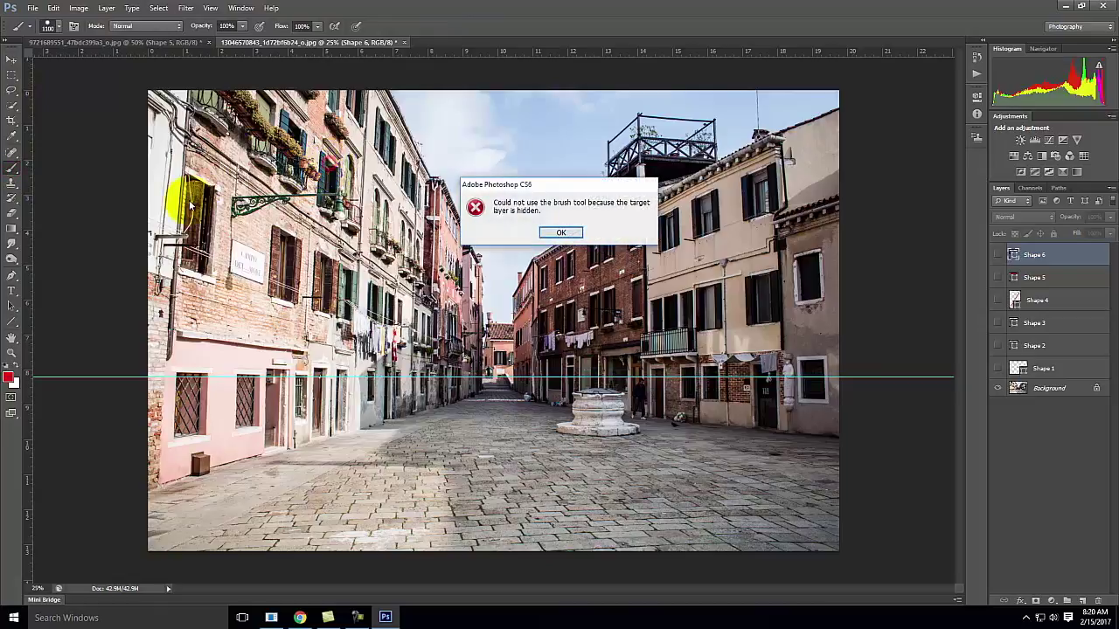
pyautogui.click(564, 231)
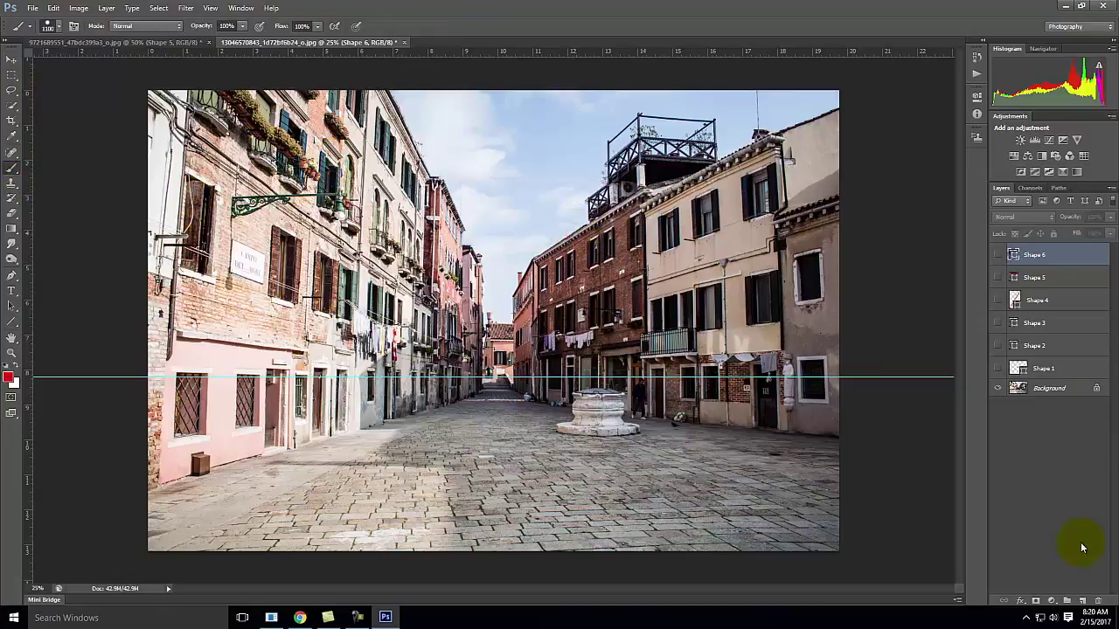
pyautogui.click(1084, 603)
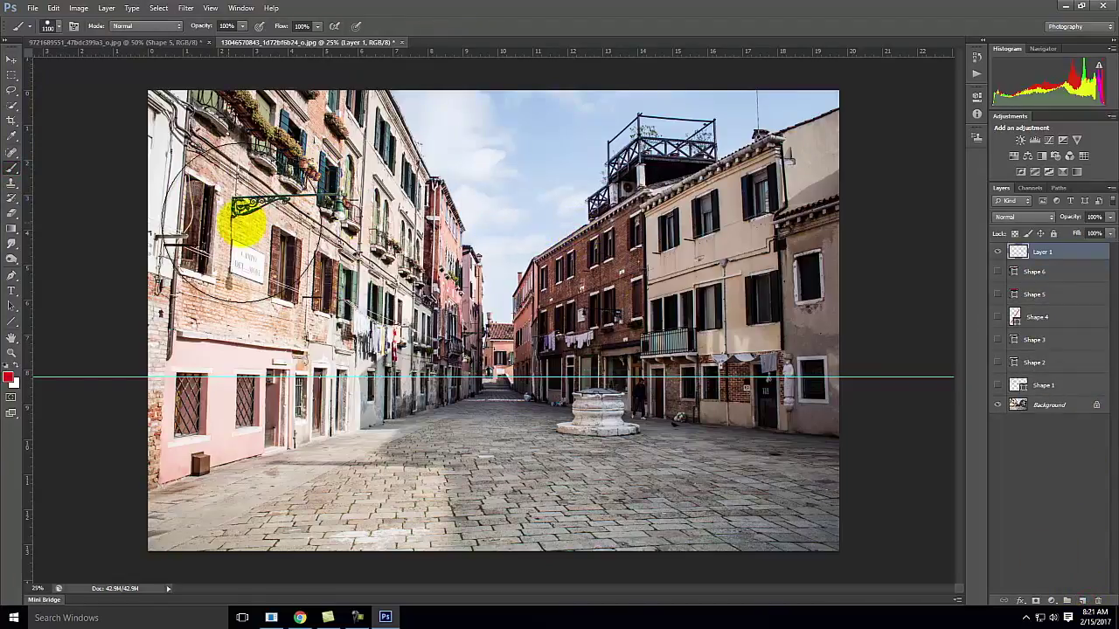
# - Shrink the brush, paint a red oval and light-angle mark around the wall lamp and its shadow, and hide Layer 1
pyautogui.press('[')
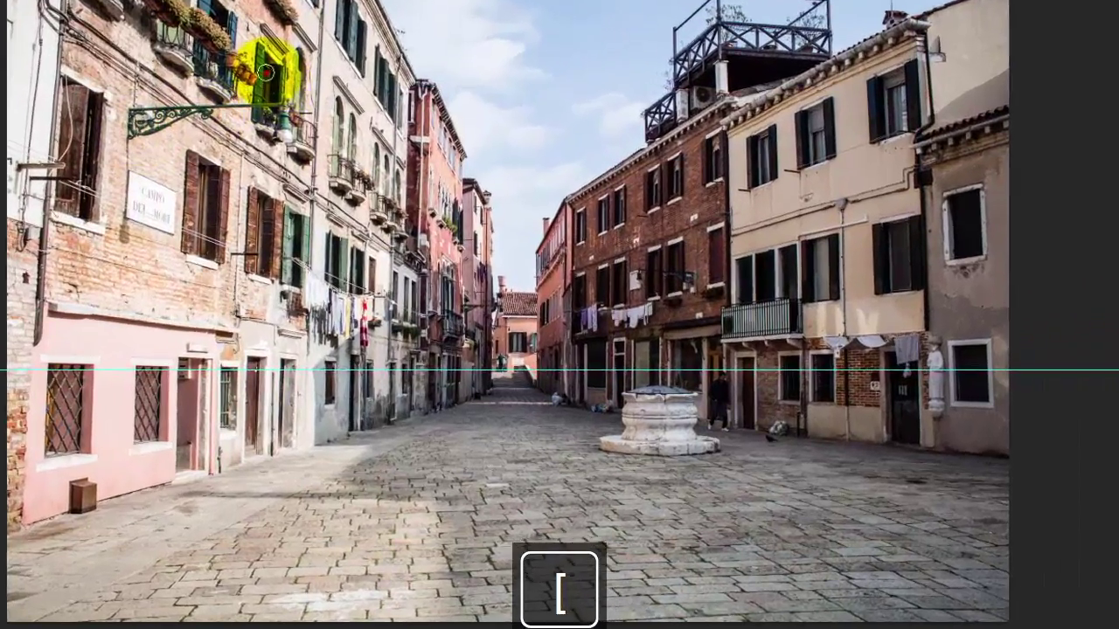
pyautogui.moveTo(329, 169); pyautogui.dragTo(189, 242)
pyautogui.moveTo(53, 169)
pyautogui.mouseDown()
pyautogui.moveTo(66, 249)
pyautogui.moveTo(235, 281)
pyautogui.moveTo(398, 182)
pyautogui.moveTo(355, 82)
pyautogui.moveTo(254, 53)
pyautogui.moveTo(119, 102)
pyautogui.moveTo(284, 101)
pyautogui.moveTo(121, 231)
pyautogui.moveTo(127, 208)
pyautogui.moveTo(119, 234)
pyautogui.moveTo(159, 241)
pyautogui.mouseUp()
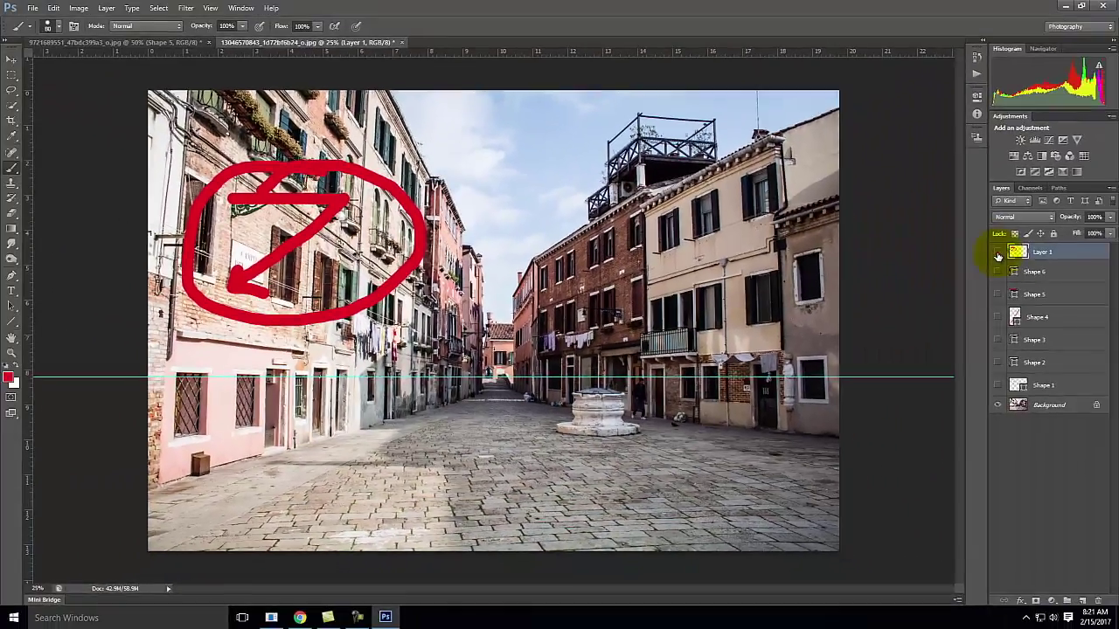
pyautogui.click(997, 253)
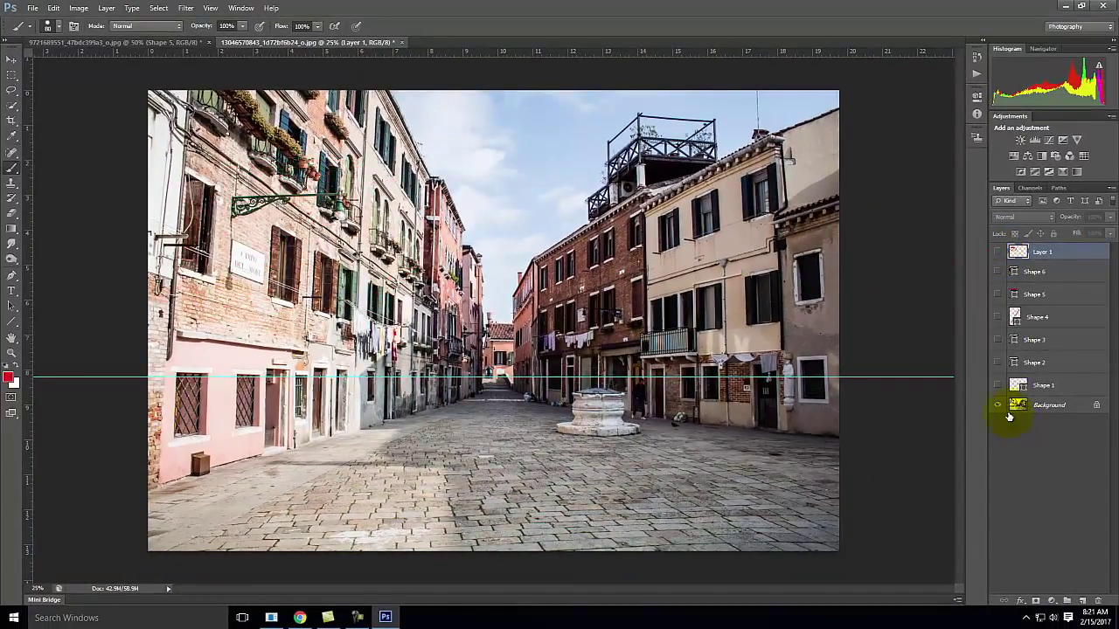
# - Above the Background layer, draw a red line with the Line tool from the wall lamp's glass to the lower edge of the sign
pyautogui.click(1051, 405)
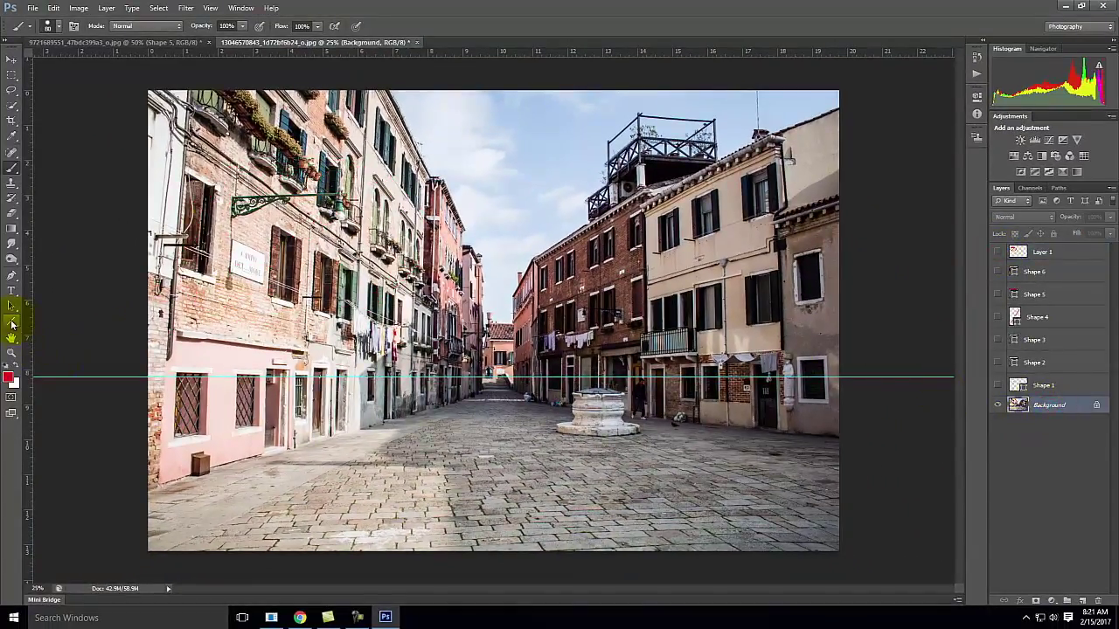
pyautogui.click(11, 323)
pyautogui.moveTo(341, 194); pyautogui.dragTo(230, 283)
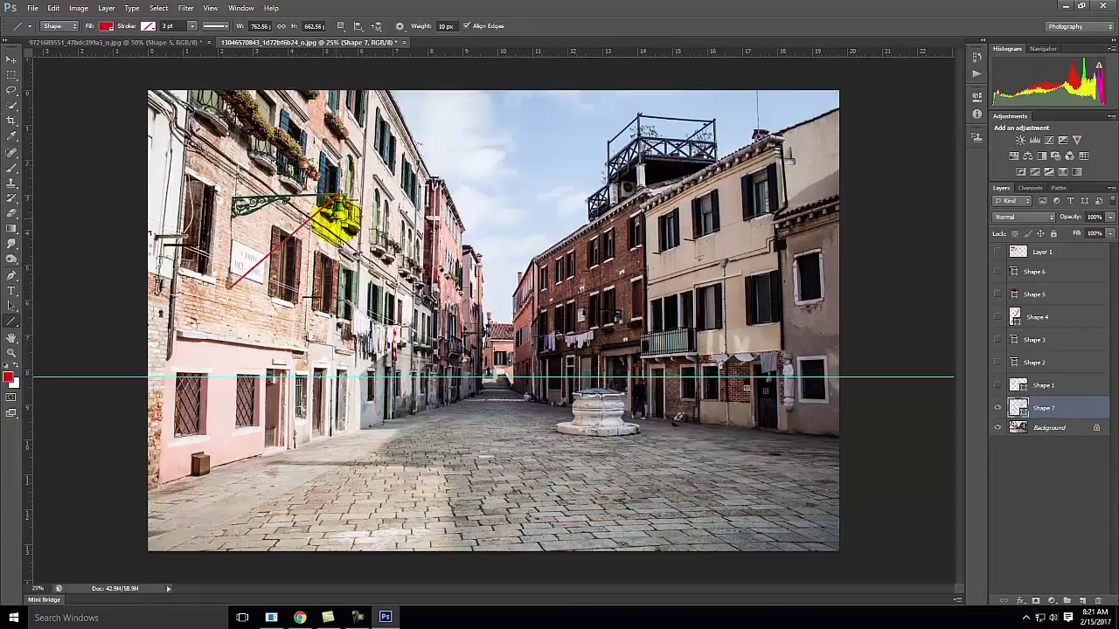
pyautogui.hotkey('ctrl', 'z')
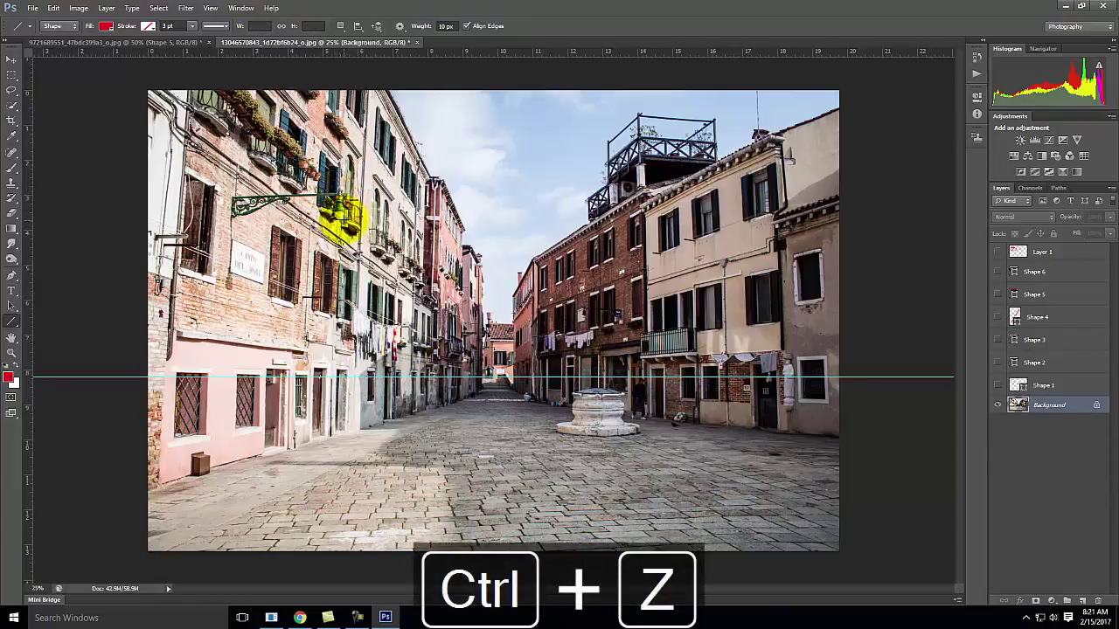
pyautogui.moveTo(337, 218); pyautogui.dragTo(229, 285)
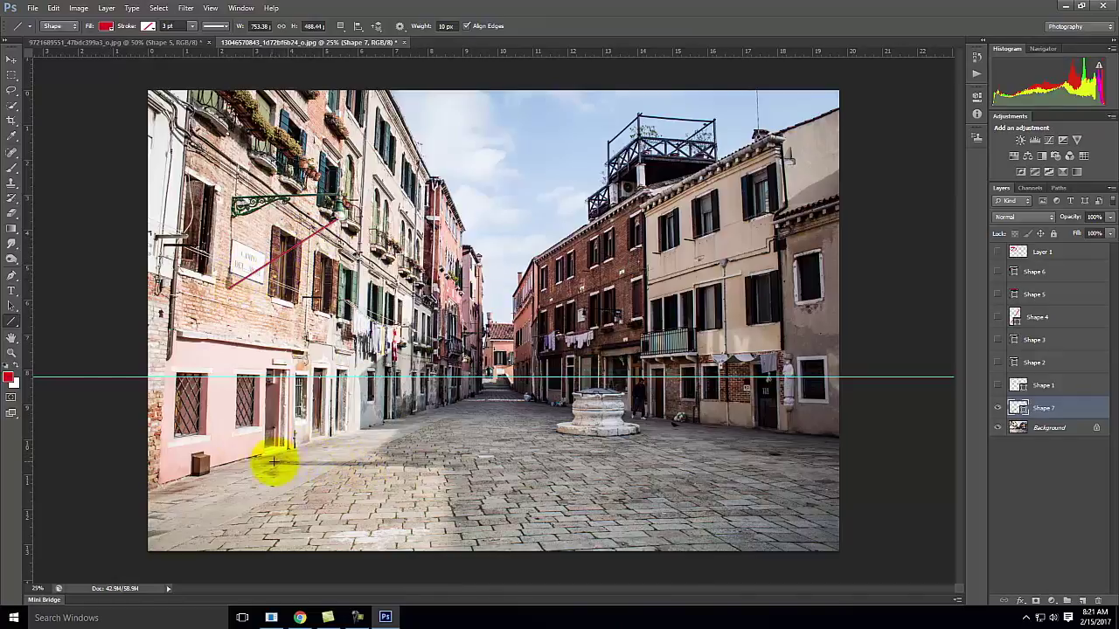
# - Draw a nearly horizontal red line about 1144 px wide on the pavement and move it to start at the lamp line's lower end
pyautogui.moveTo(271, 461); pyautogui.dragTo(437, 463)
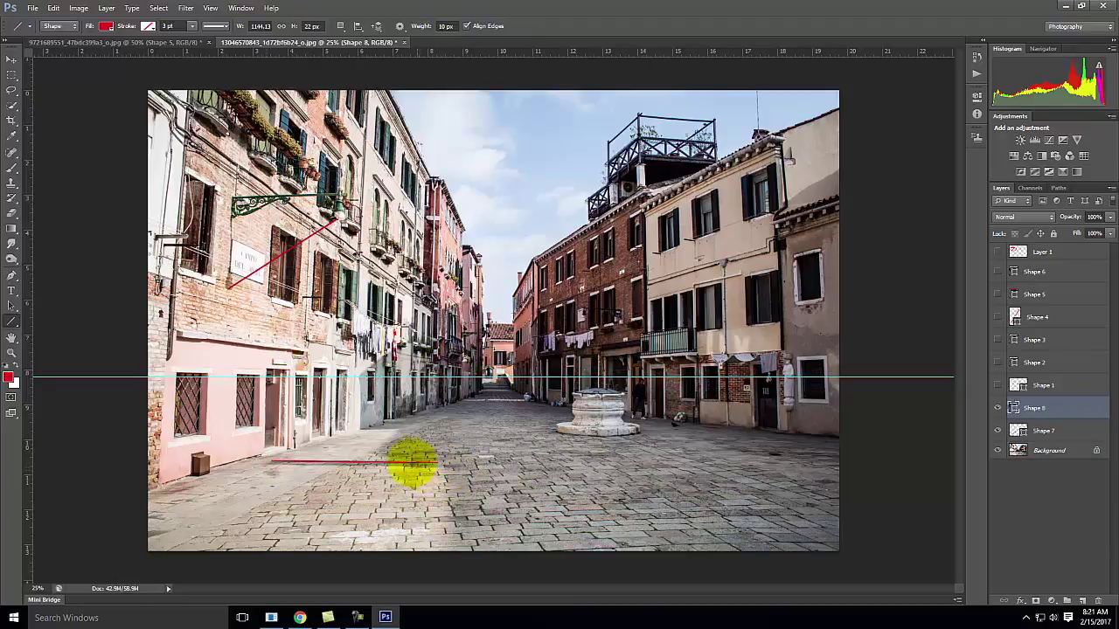
pyautogui.click(9, 63)
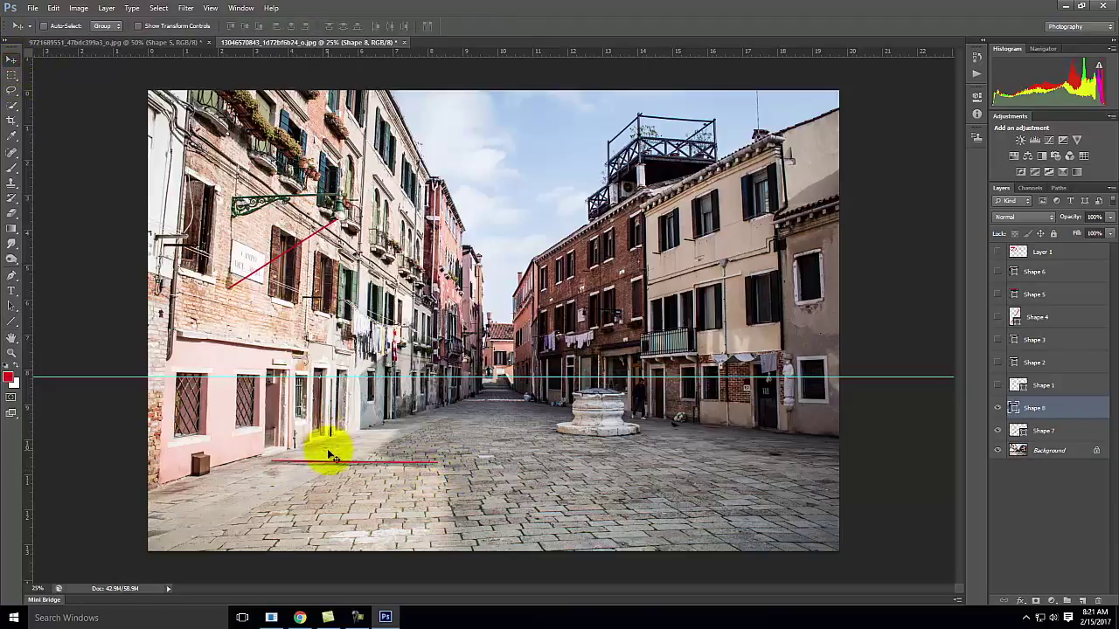
pyautogui.moveTo(328, 461); pyautogui.dragTo(287, 296)
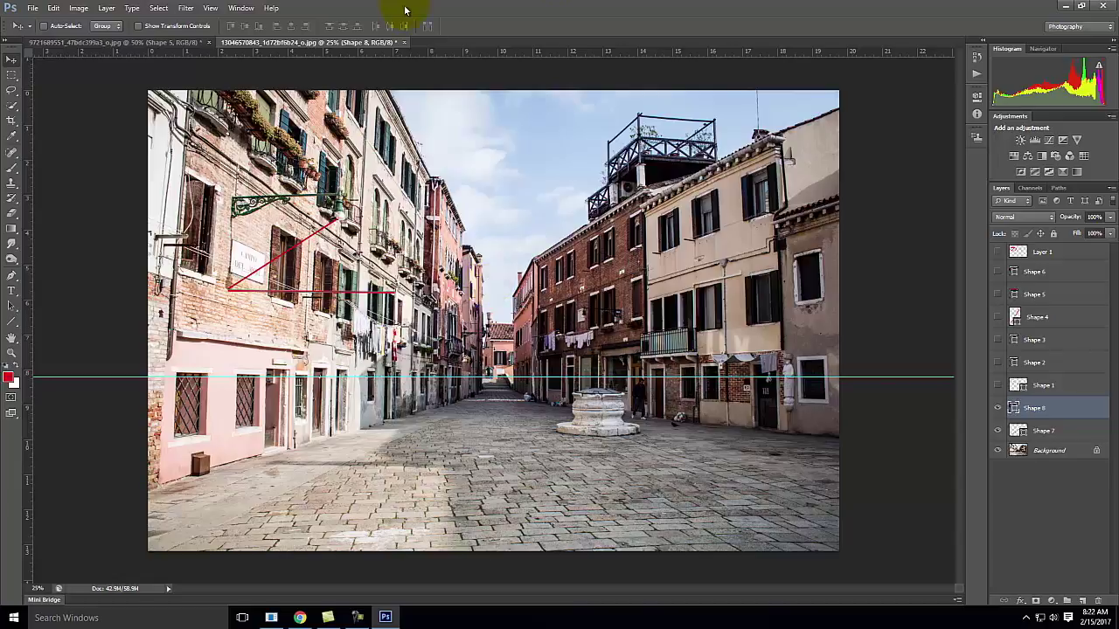
pyautogui.click(32, 7)
pyautogui.click(41, 33)
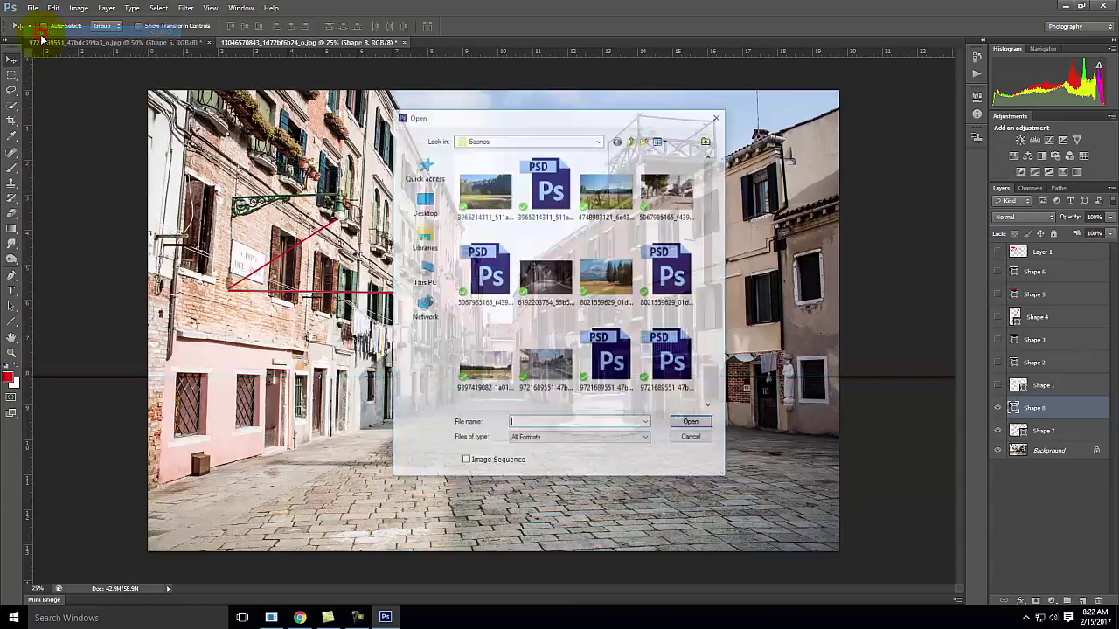
pyautogui.click(487, 196)
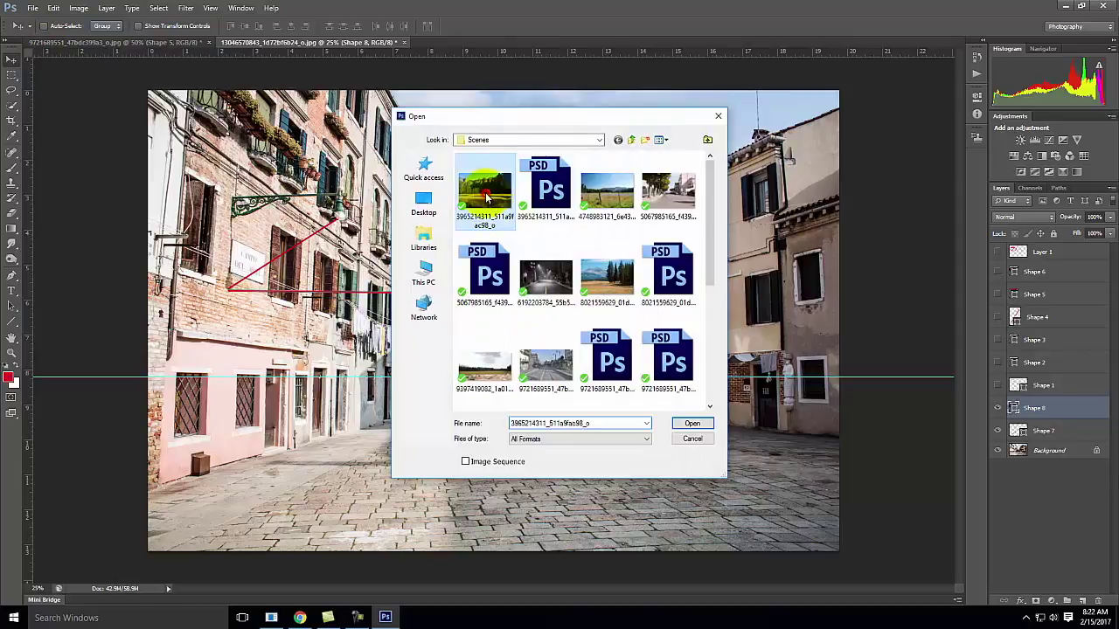
pyautogui.click(610, 273)
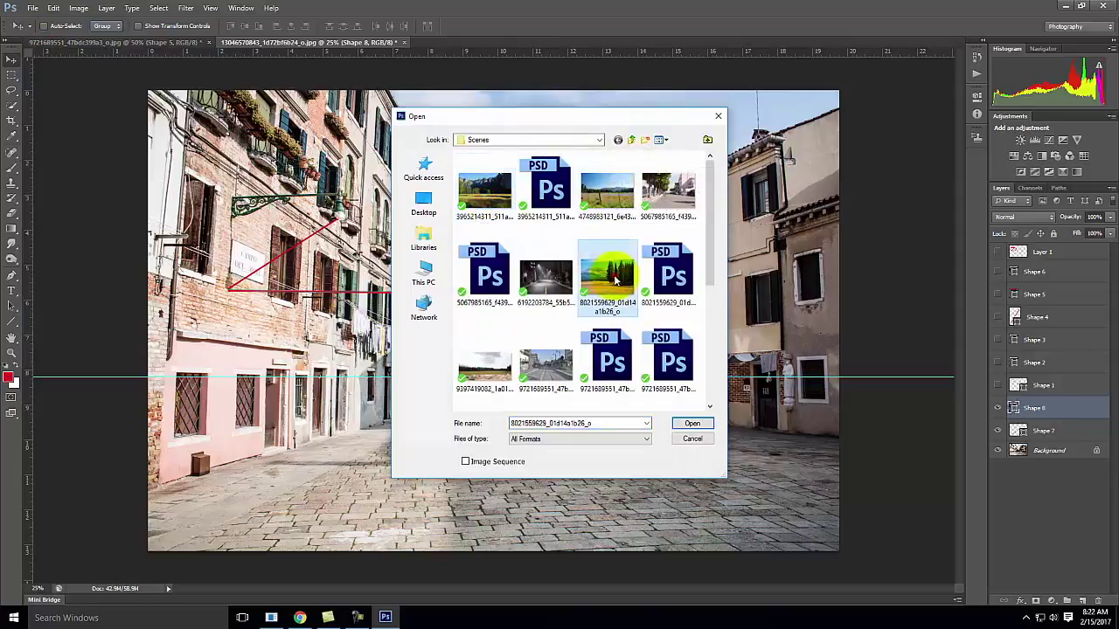
pyautogui.click(691, 424)
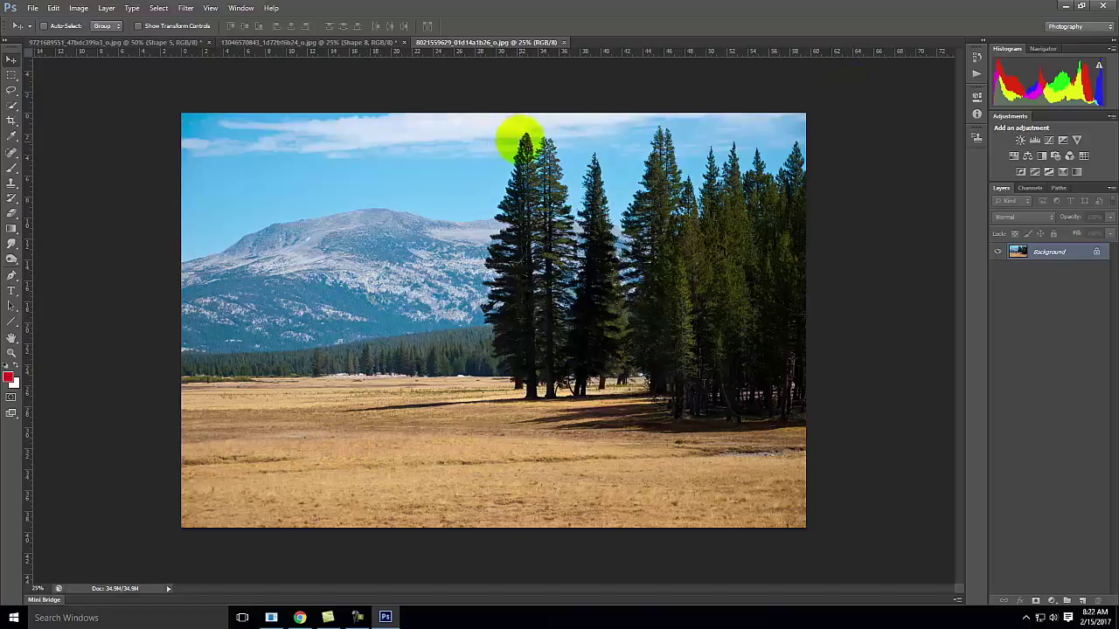
pyautogui.click(412, 318)
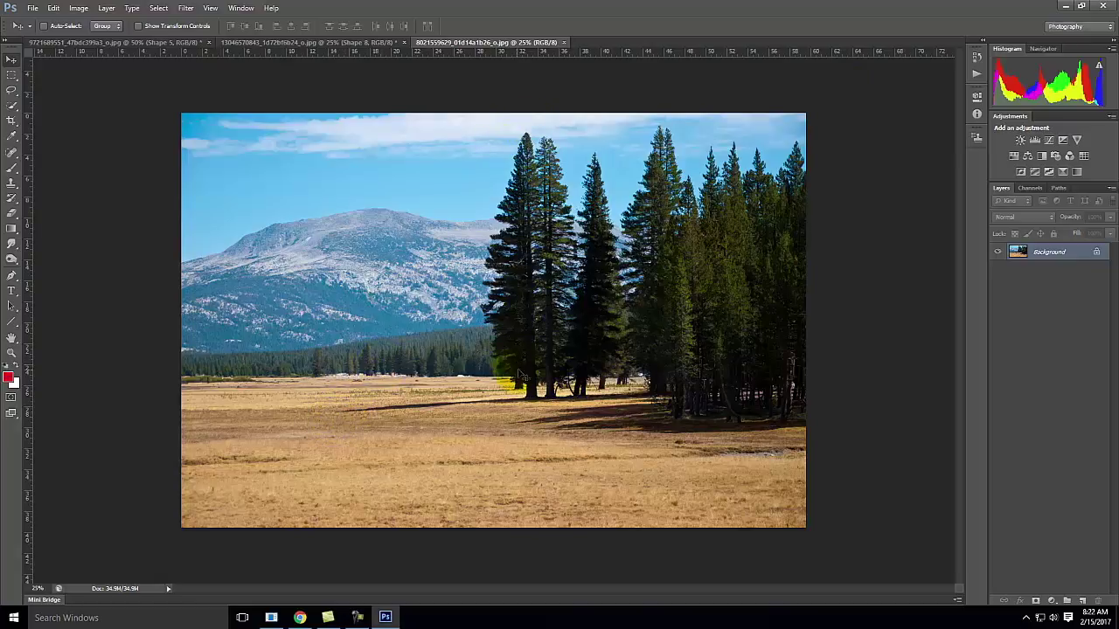
pyautogui.click(231, 318)
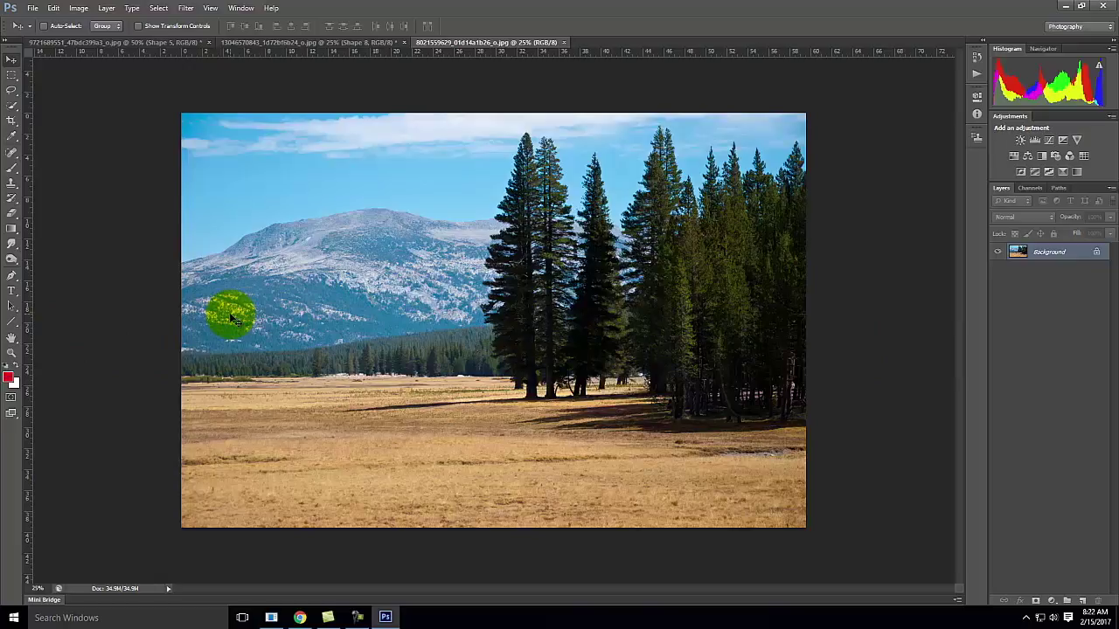
pyautogui.click(218, 320)
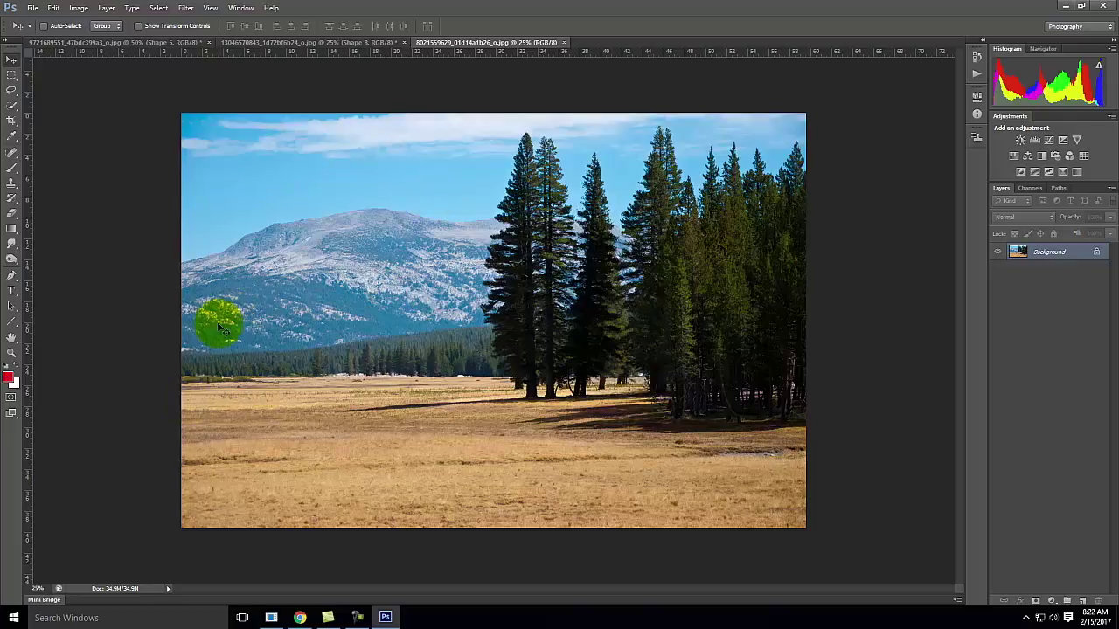
pyautogui.click(379, 360)
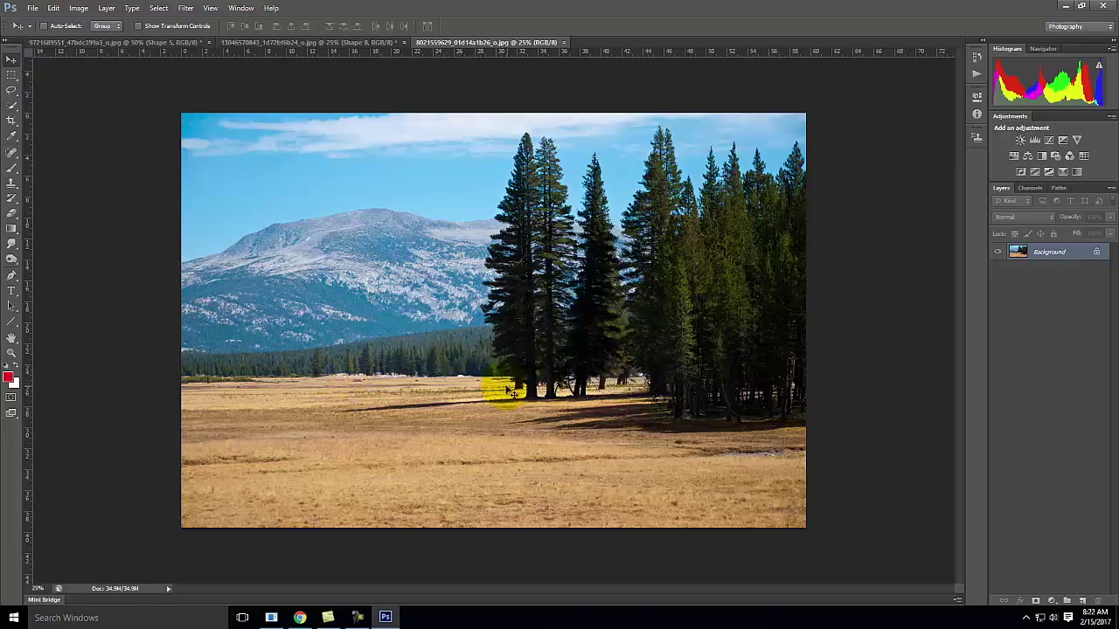
pyautogui.click(200, 379)
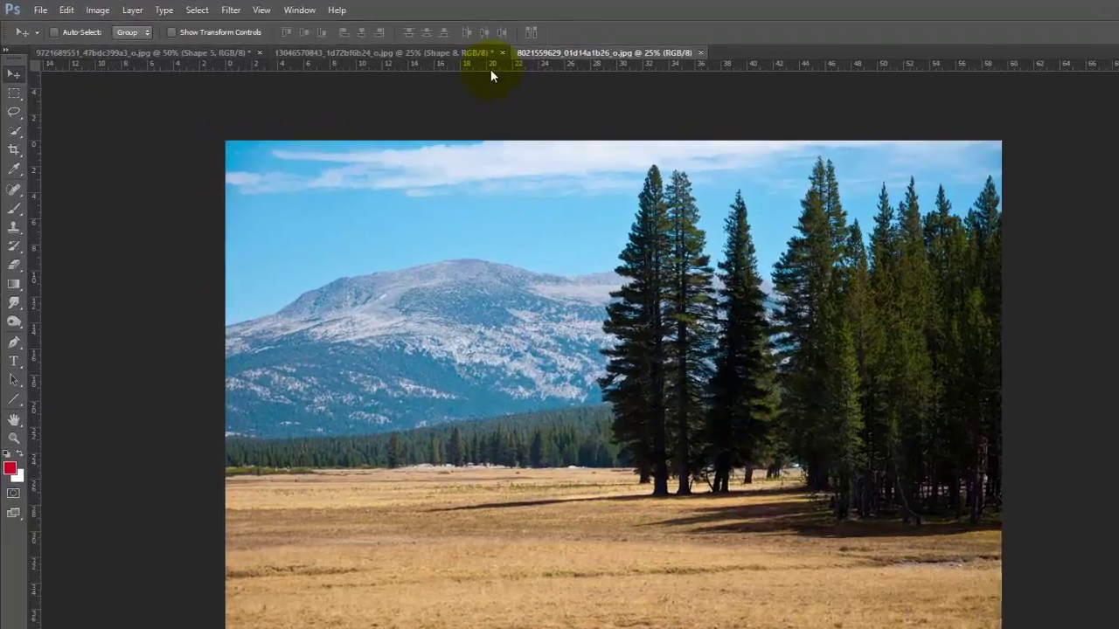
# - Place a horizontal guide at the horizon where the dry meadow meets the distant tree line
pyautogui.moveTo(491, 67); pyautogui.dragTo(532, 487)
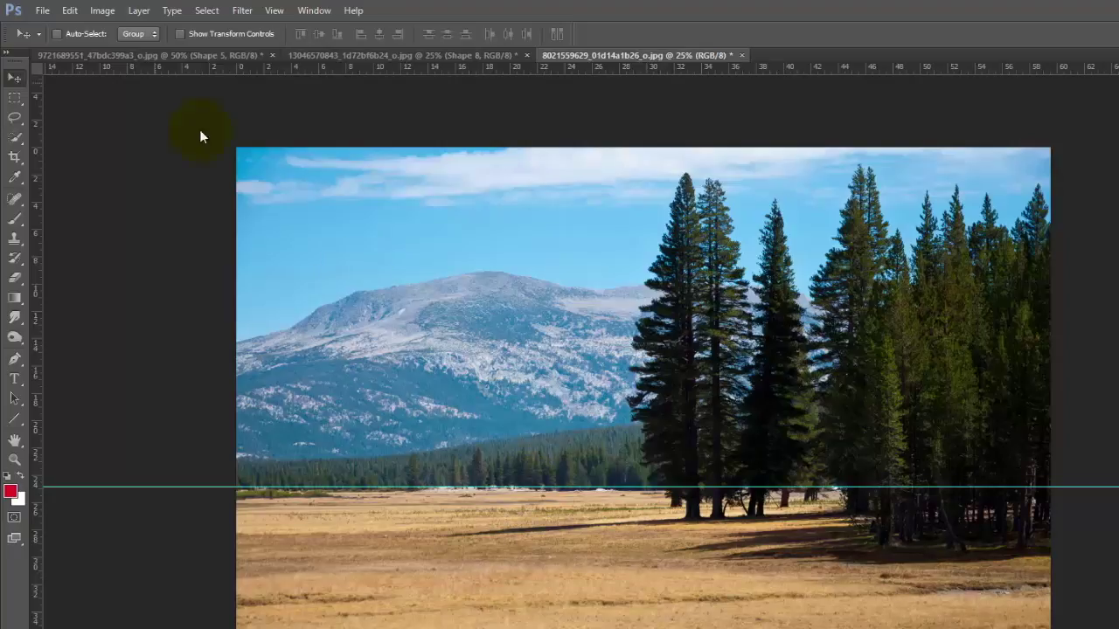
pyautogui.click(40, 10)
pyautogui.click(51, 41)
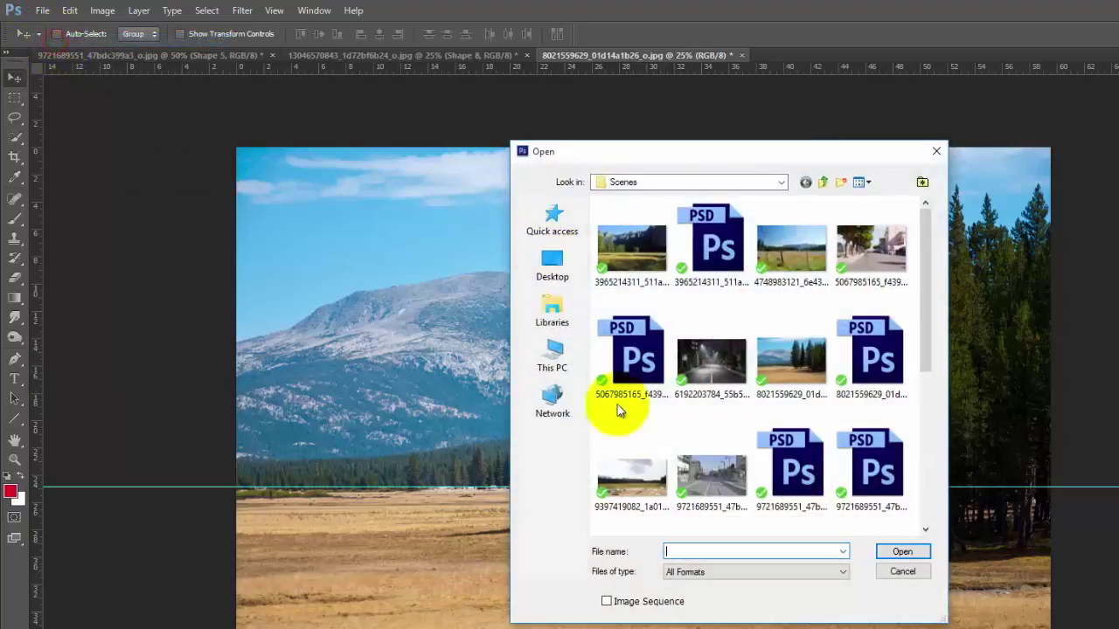
pyautogui.click(634, 249)
pyautogui.click(902, 551)
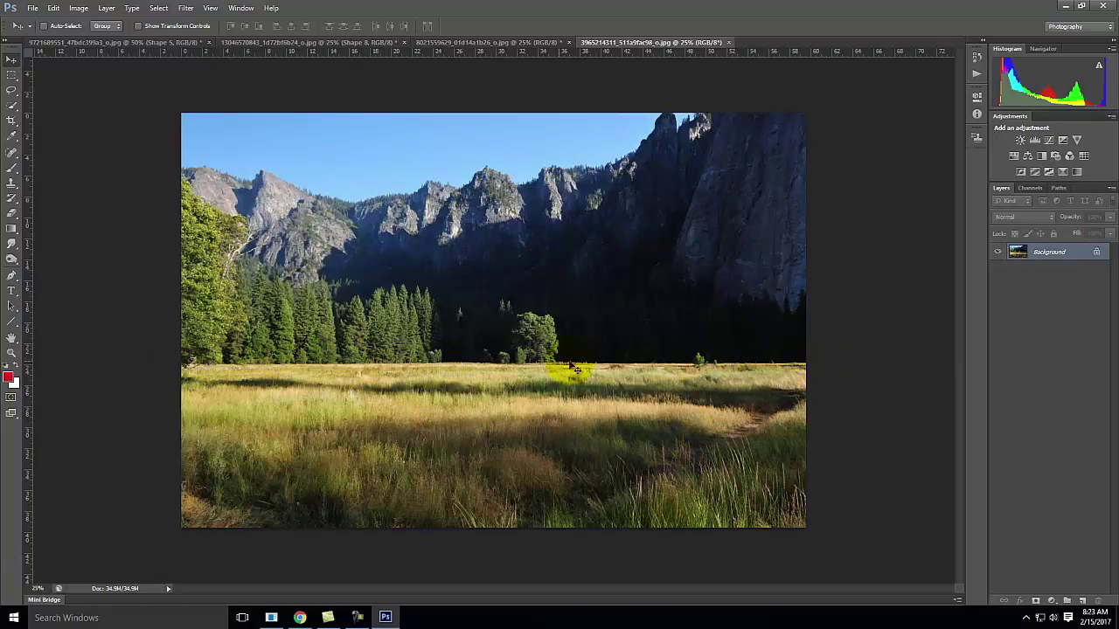
# - Move the tram-street document to the end of the open documents and place a horizontal guide at the cliff image's meadow horizon
pyautogui.moveTo(105, 45)
pyautogui.mouseDown()
pyautogui.moveTo(334, 247)
pyautogui.moveTo(161, 97)
pyautogui.moveTo(133, 30)
pyautogui.moveTo(117, 30)
pyautogui.mouseUp()
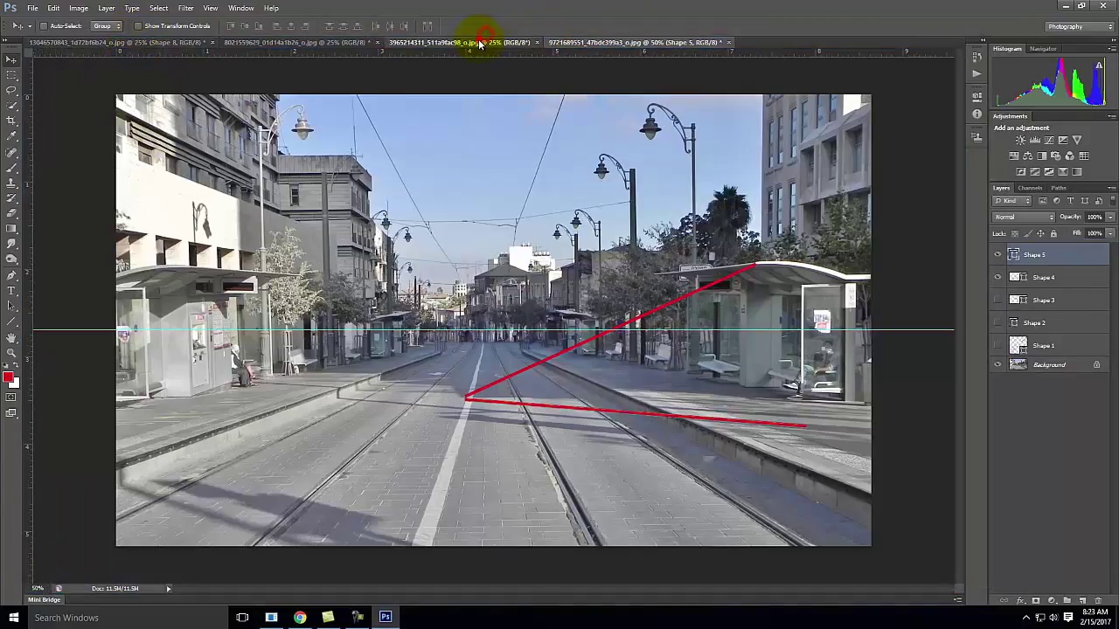
pyautogui.click(486, 42)
pyautogui.moveTo(69, 54); pyautogui.dragTo(531, 359)
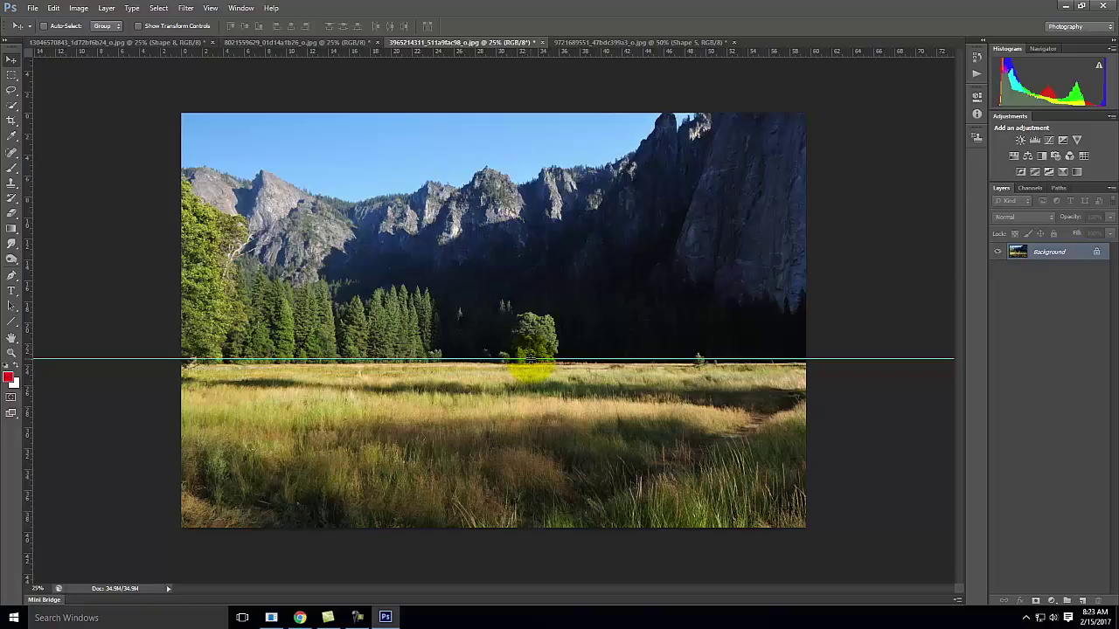
pyautogui.click(628, 42)
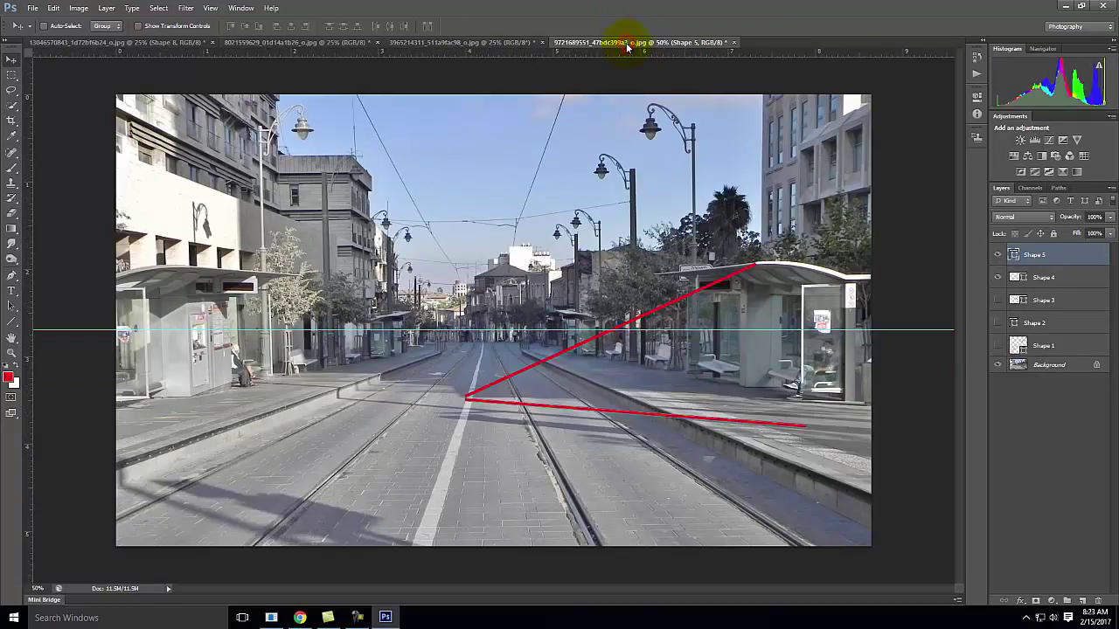
pyautogui.click(160, 42)
pyautogui.click(280, 42)
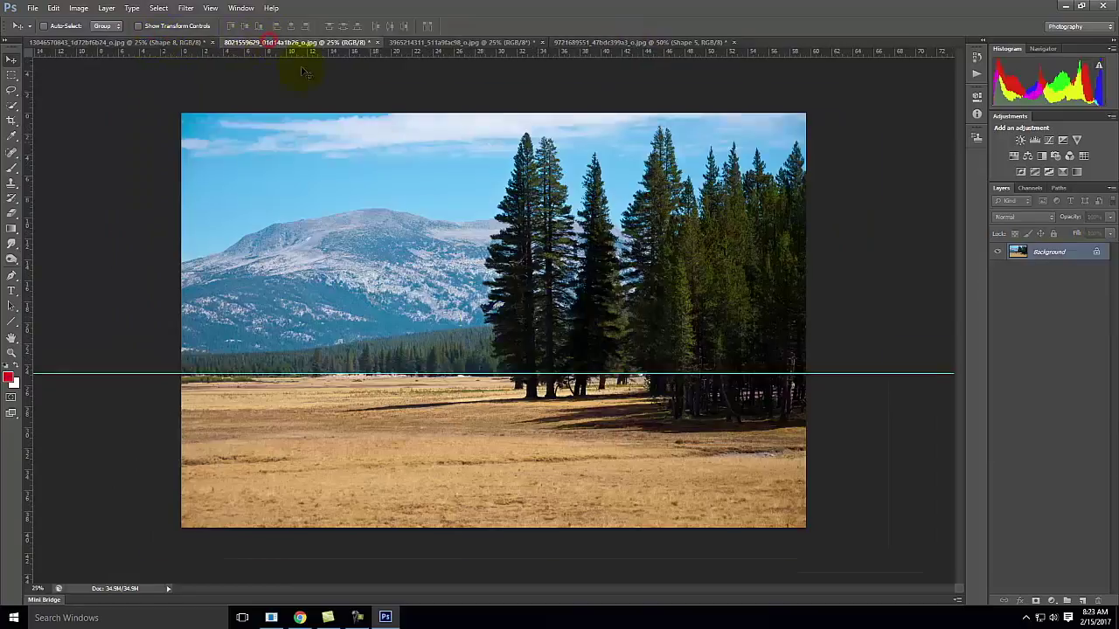
pyautogui.click(14, 326)
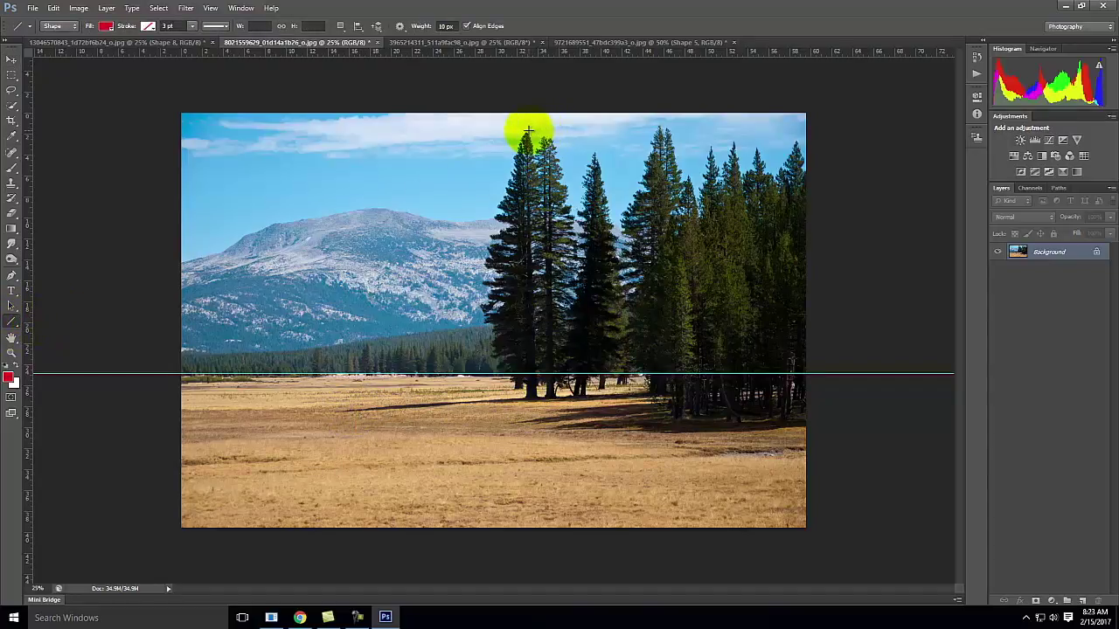
pyautogui.moveTo(524, 133); pyautogui.dragTo(334, 411)
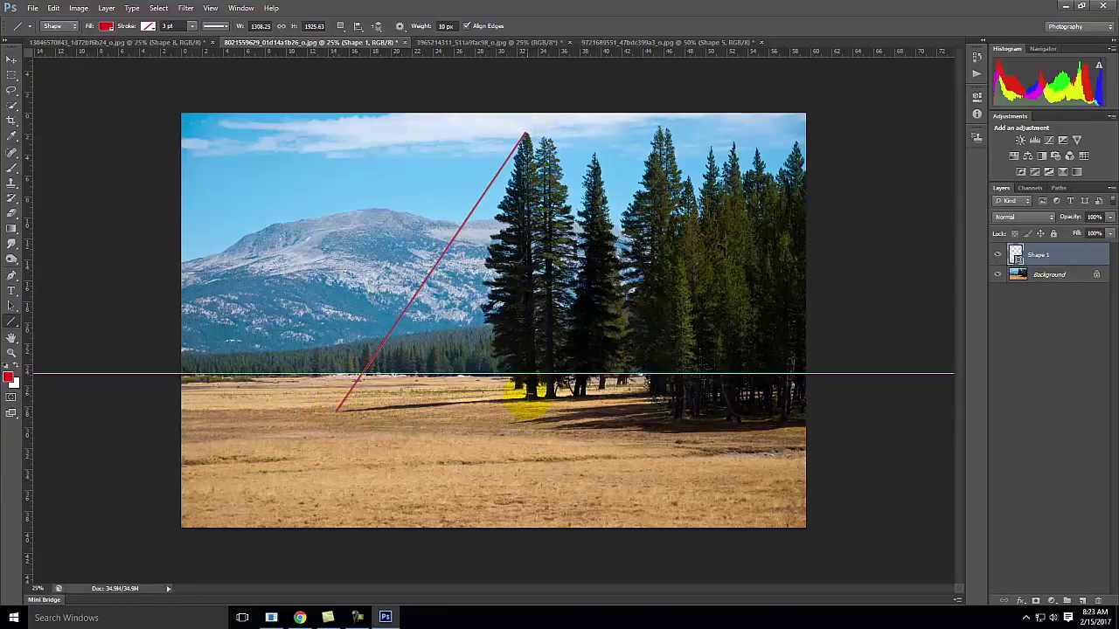
pyautogui.moveTo(523, 400); pyautogui.dragTo(337, 411)
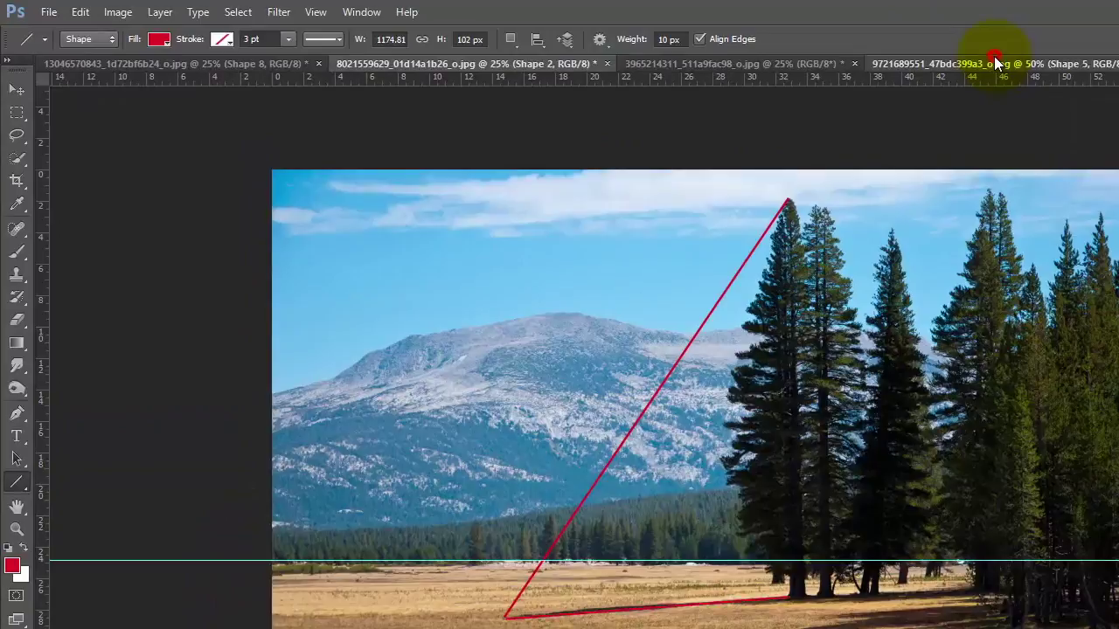
# - Compare the horizon guides and red light-direction lines across the tram-street, cliff-meadow, pine-tree and Venetian square images
pyautogui.click(994, 56)
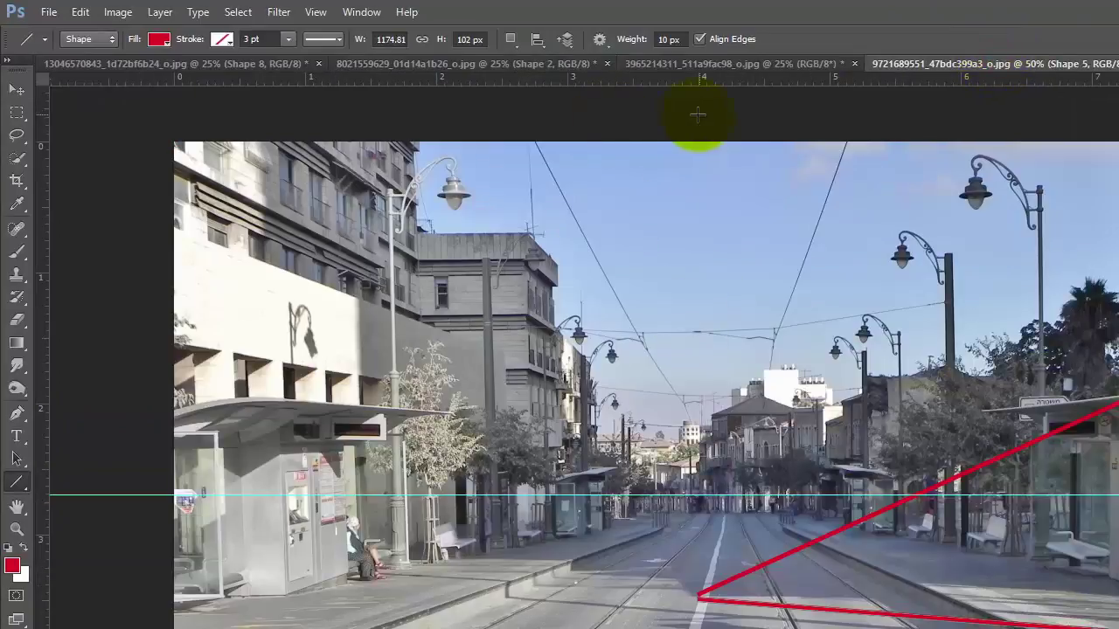
pyautogui.click(738, 75)
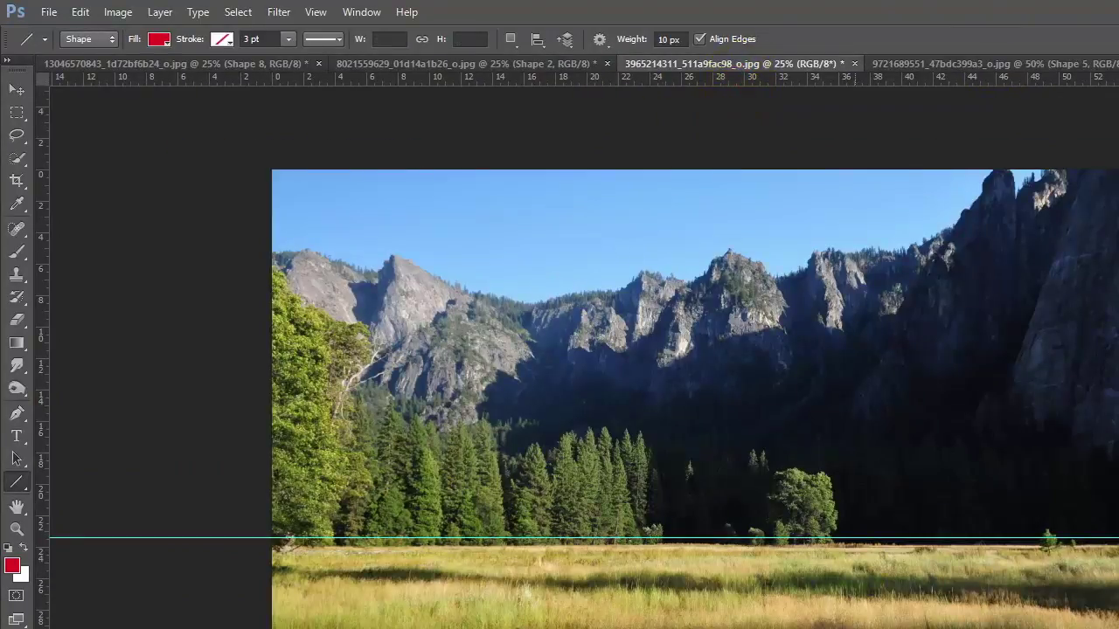
pyautogui.click(962, 281)
pyautogui.click(812, 556)
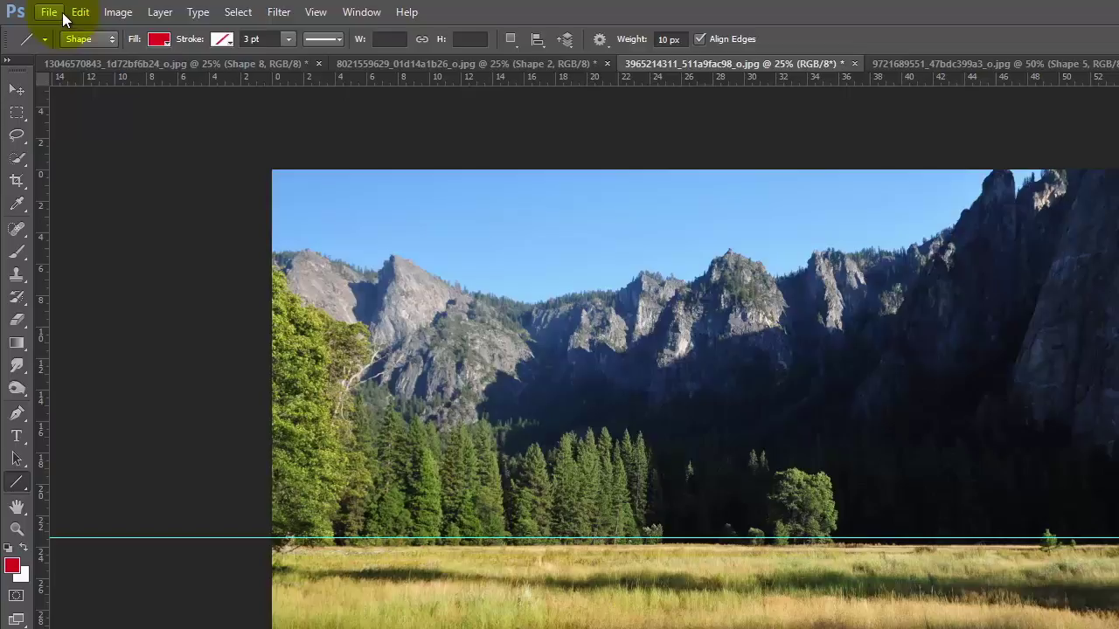
pyautogui.click(382, 63)
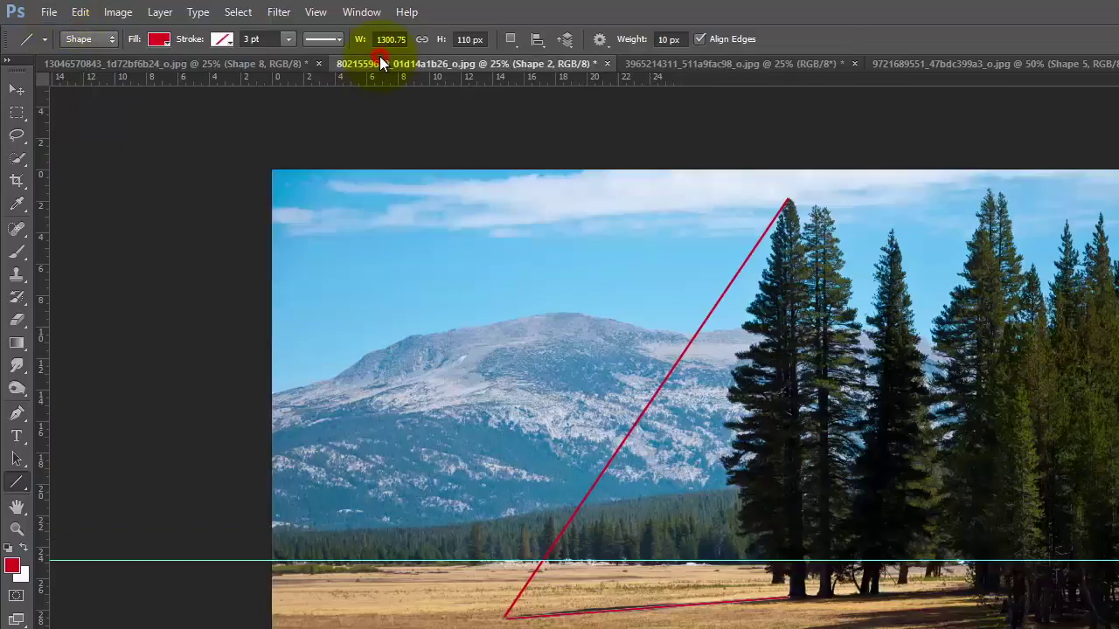
pyautogui.click(221, 62)
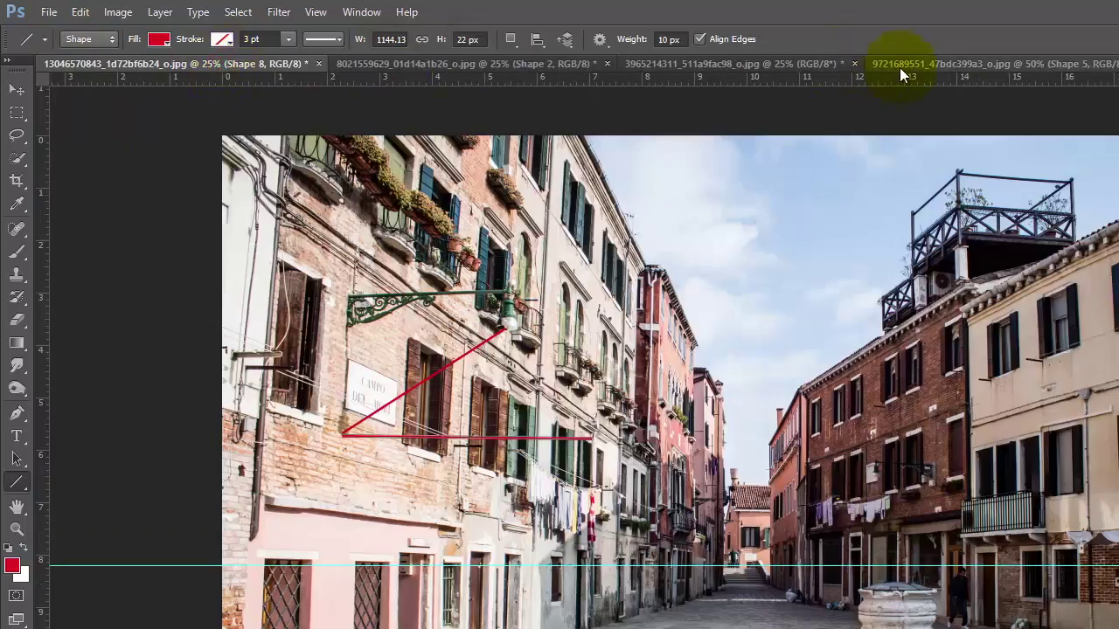
pyautogui.click(941, 65)
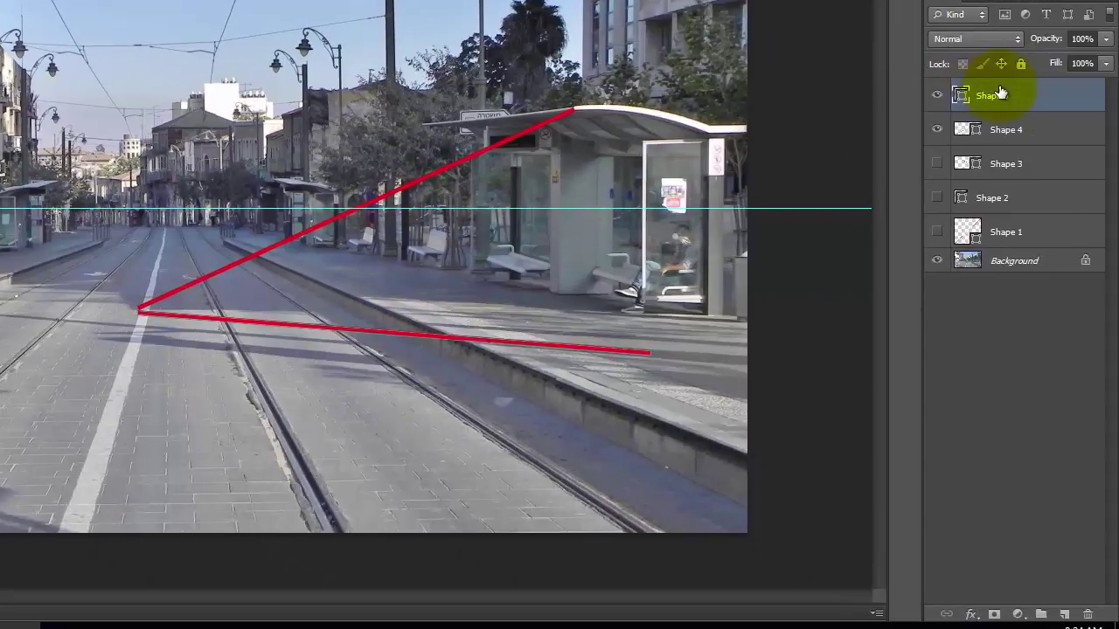
# - Delete the three hidden line layers Shape 1, Shape 2 and Shape 3 from the tram-street document
pyautogui.click(1006, 165)
pyautogui.click(937, 163)
pyautogui.click(938, 164)
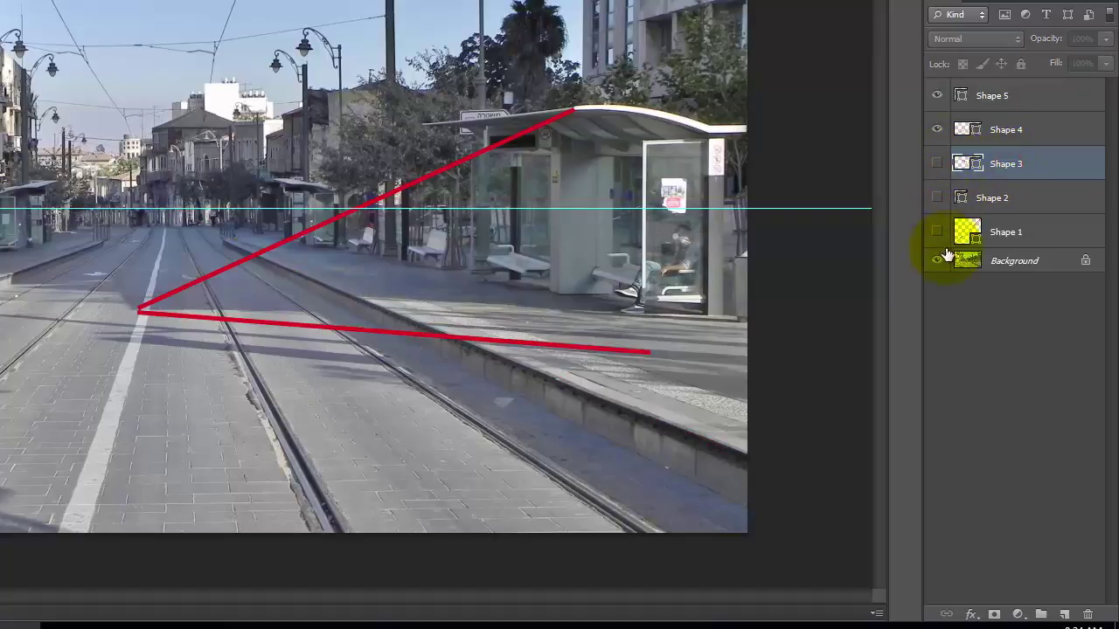
pyautogui.keyDown('shift'); pyautogui.click(1032, 237); pyautogui.keyUp('shift')
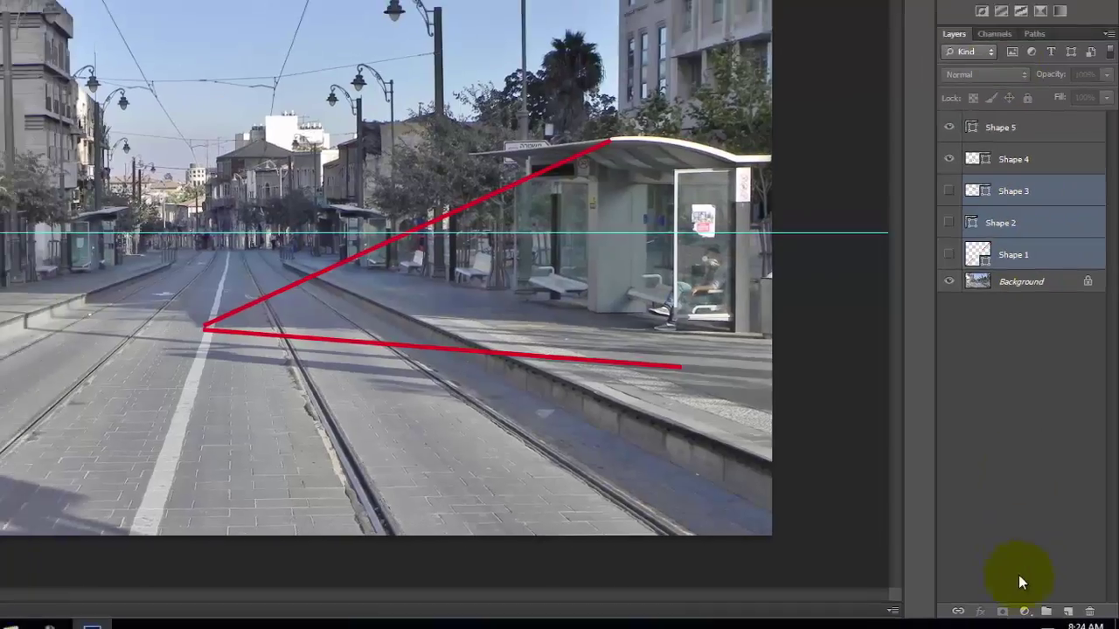
pyautogui.click(1089, 612)
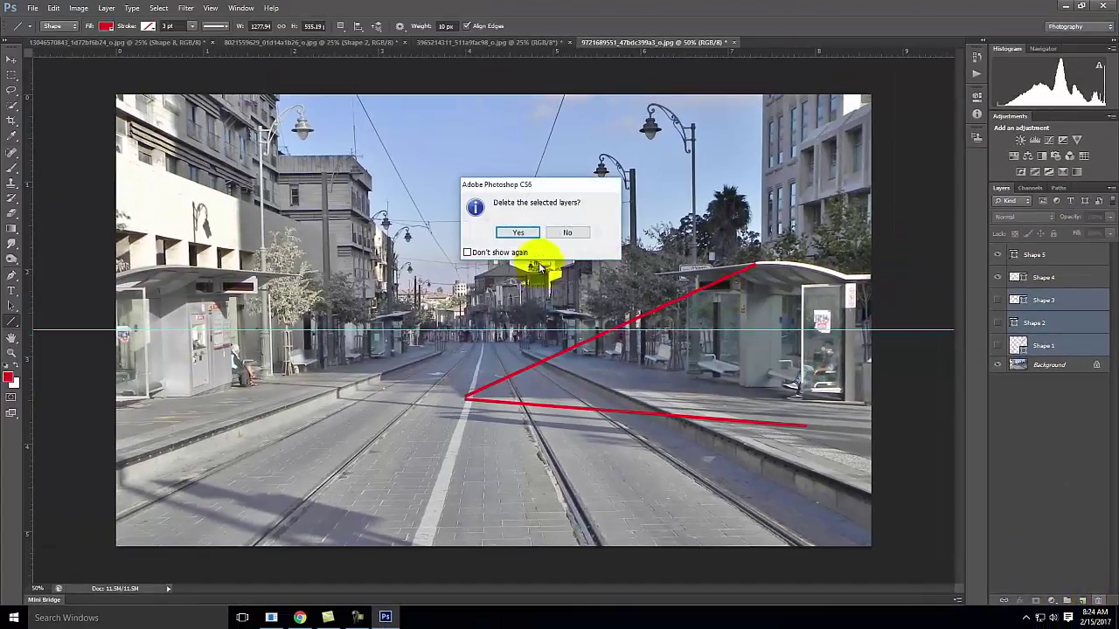
pyautogui.click(516, 231)
pyautogui.click(1053, 342)
pyautogui.click(1066, 305)
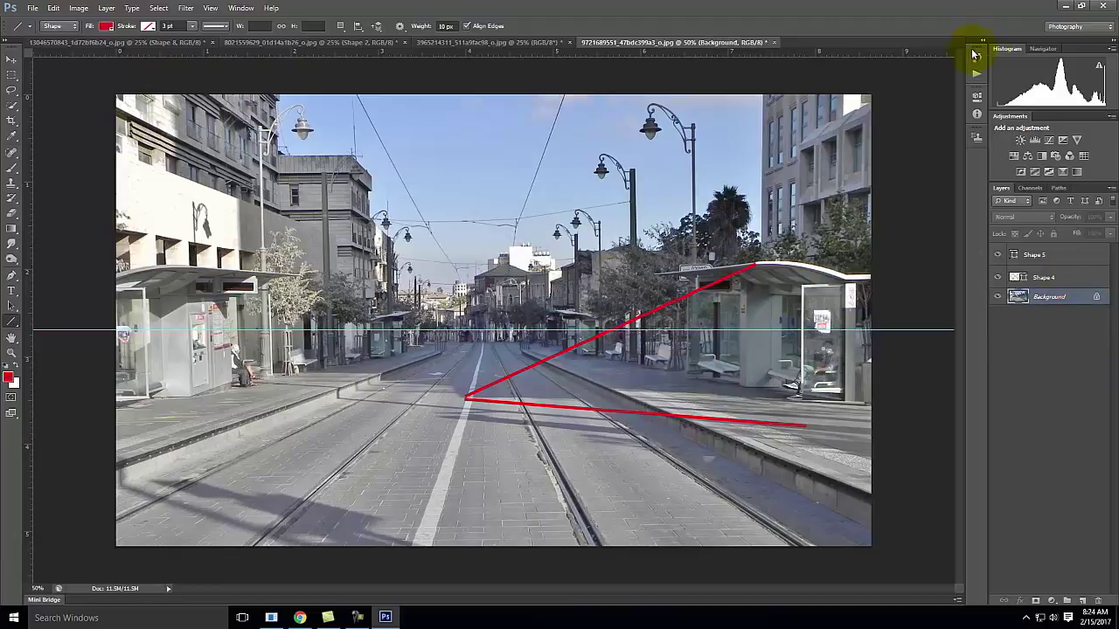
pyautogui.click(1045, 279)
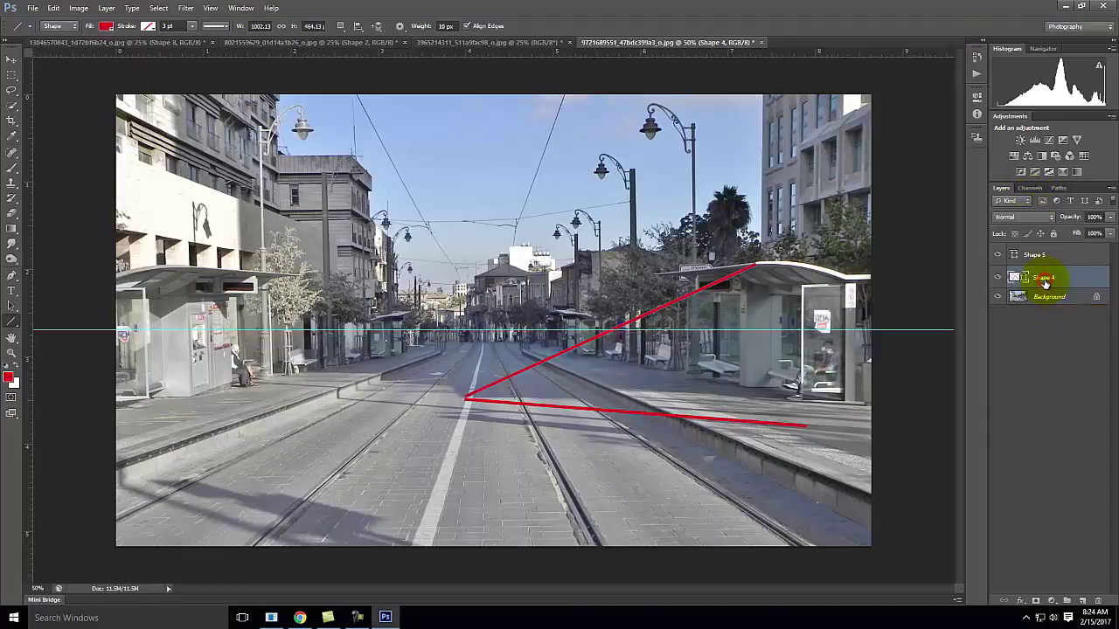
pyautogui.press('f')
pyautogui.click(1042, 254)
pyautogui.press('f')
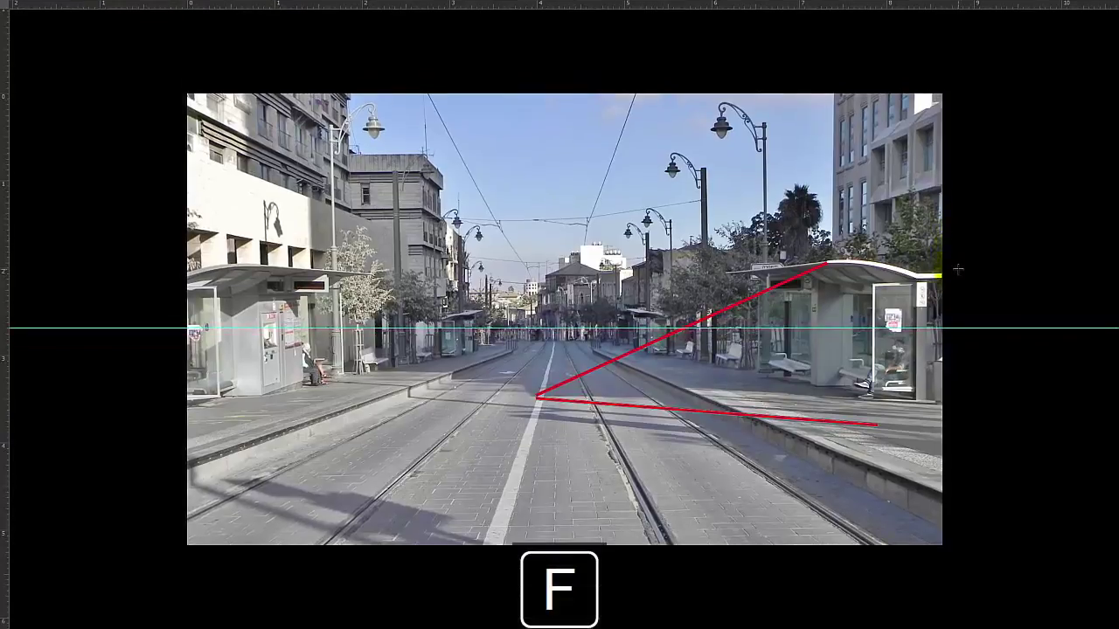
pyautogui.press('f')
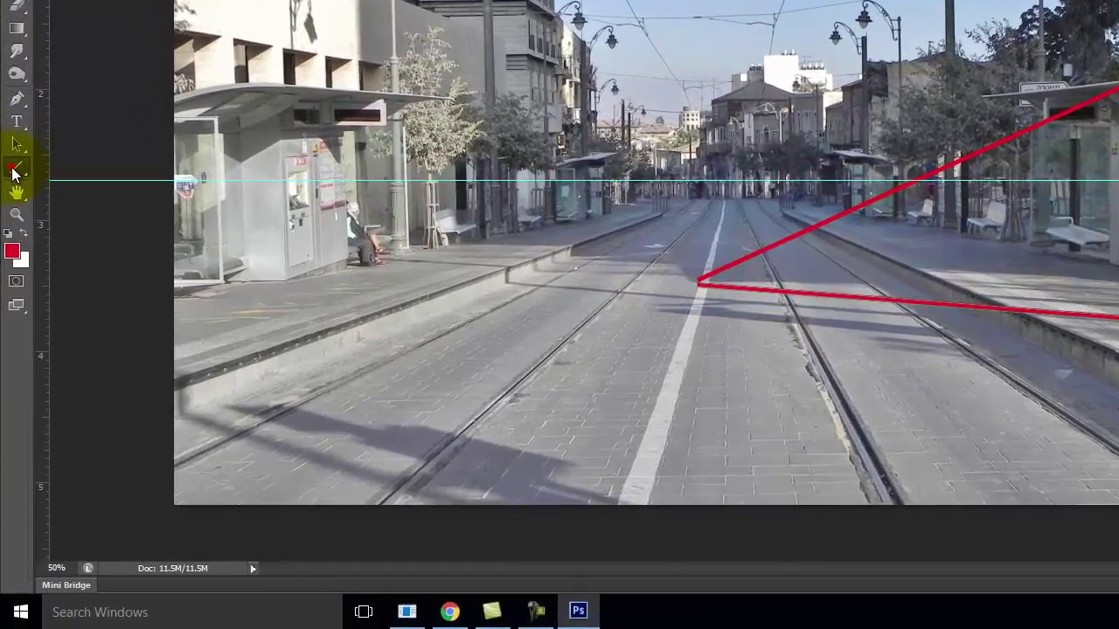
pyautogui.moveTo(12, 173); pyautogui.dragTo(86, 173)
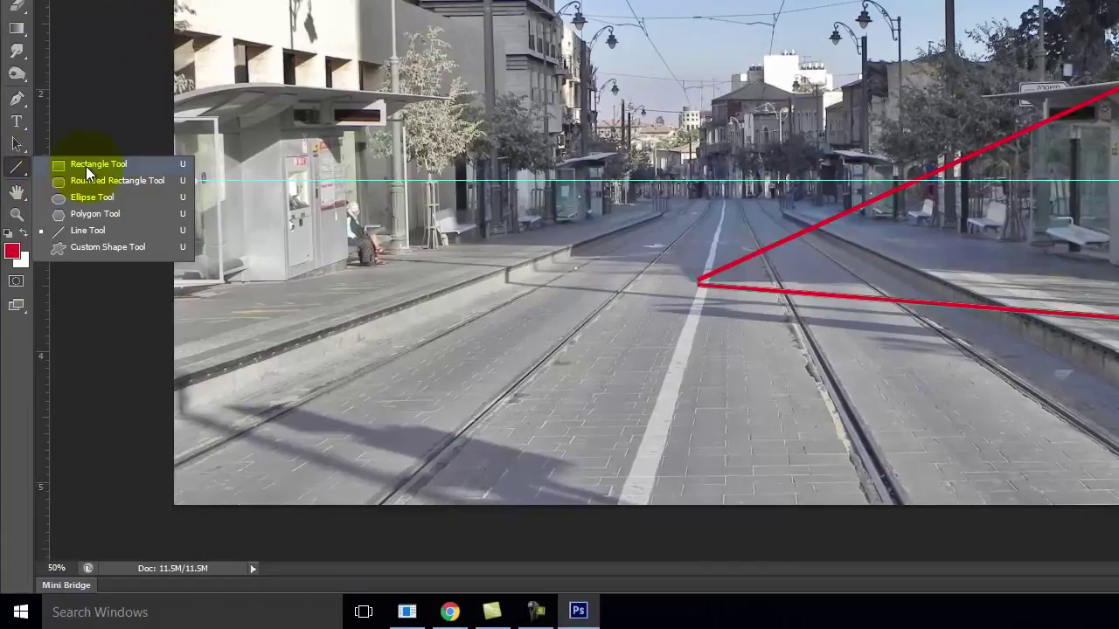
pyautogui.click(16, 169)
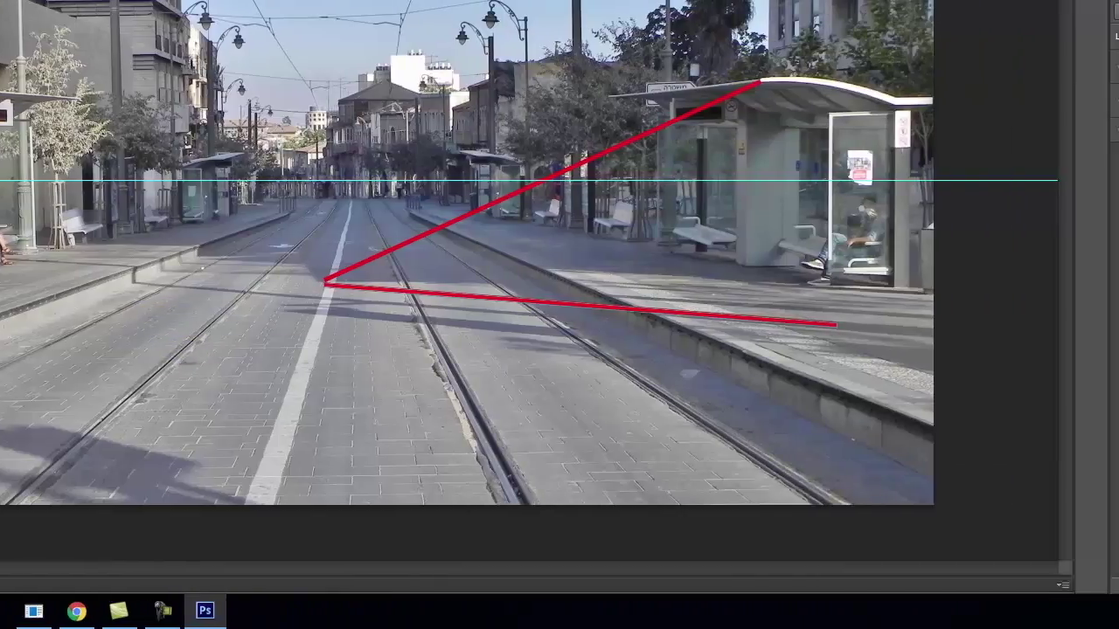
# - Merge the Shape 4 and Shape 5 light-direction lines into one shape layer and hide it
pyautogui.click(1000, 103)
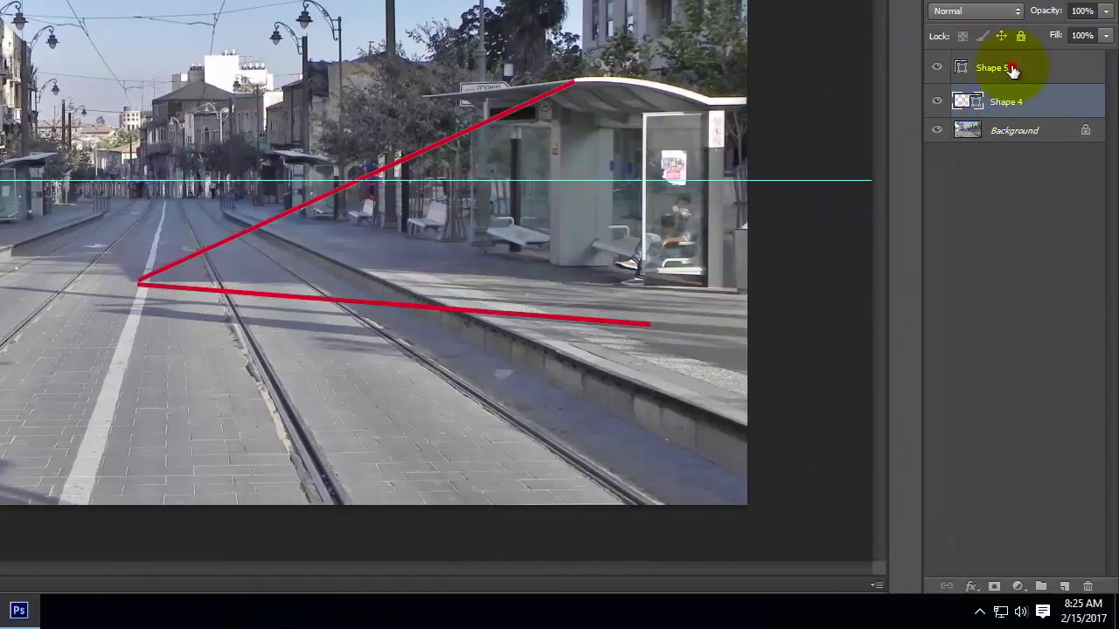
pyautogui.click(1011, 70)
pyautogui.keyDown('shift'); pyautogui.click(1028, 96); pyautogui.keyUp('shift')
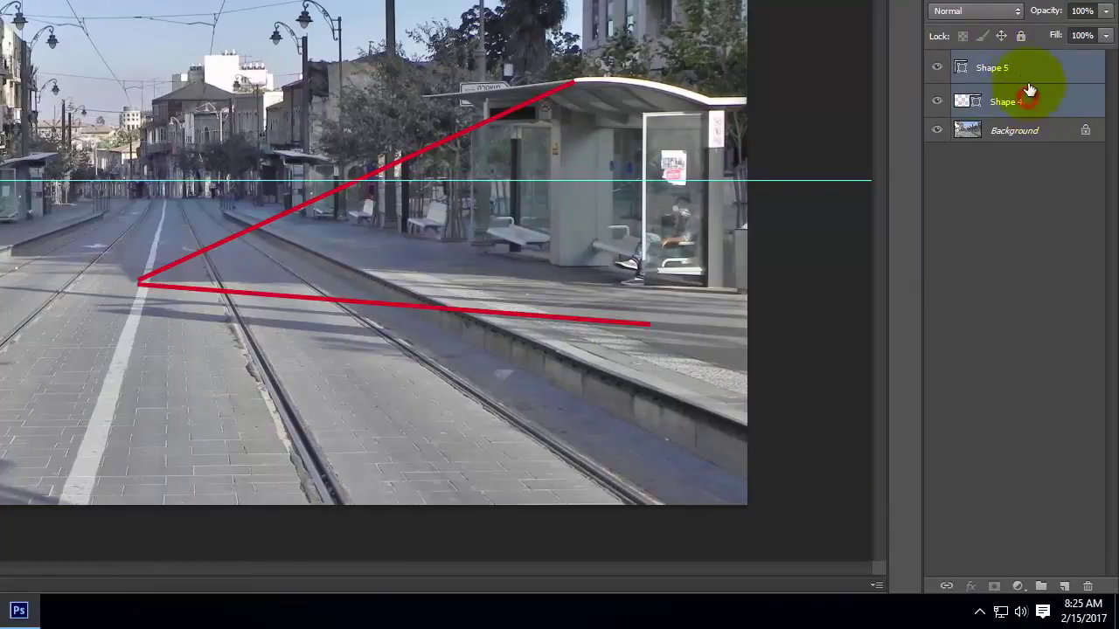
pyautogui.rightClick(1025, 68)
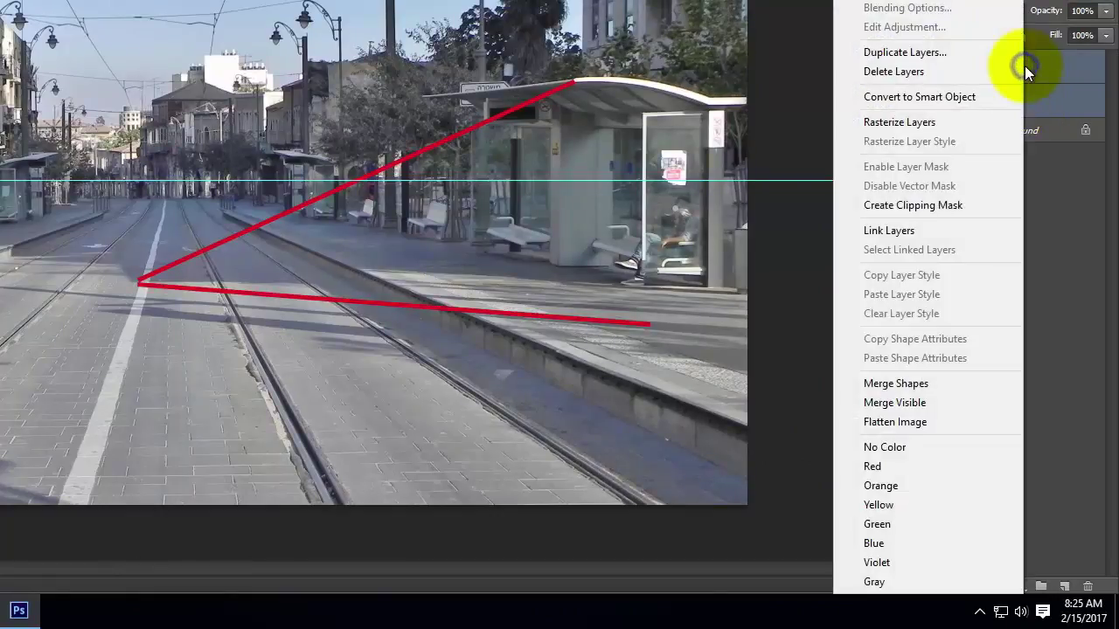
pyautogui.click(904, 390)
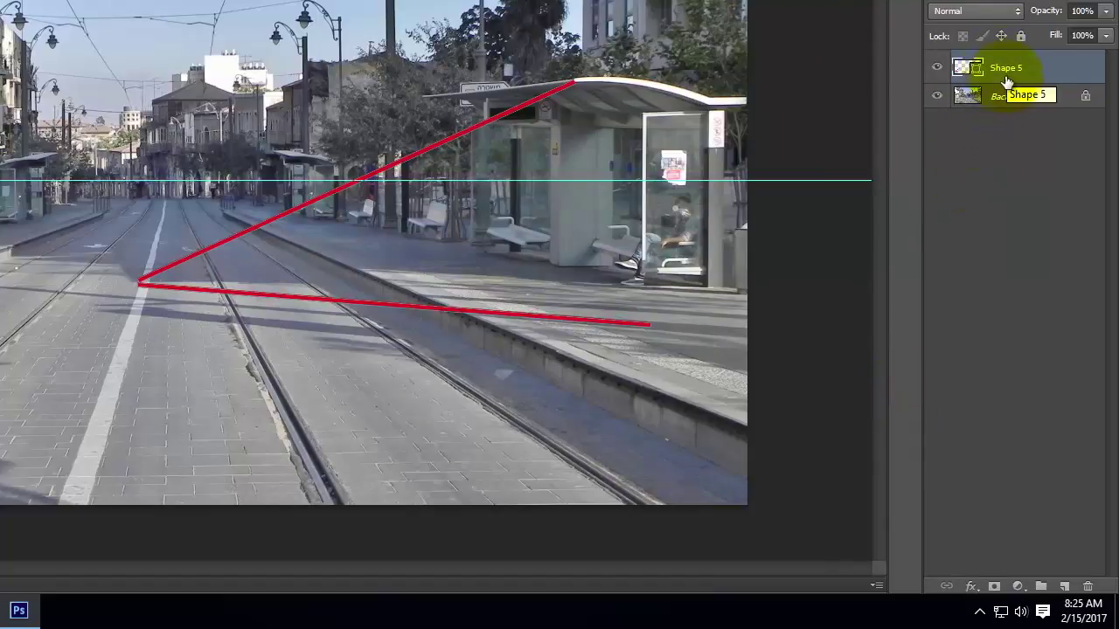
pyautogui.click(937, 68)
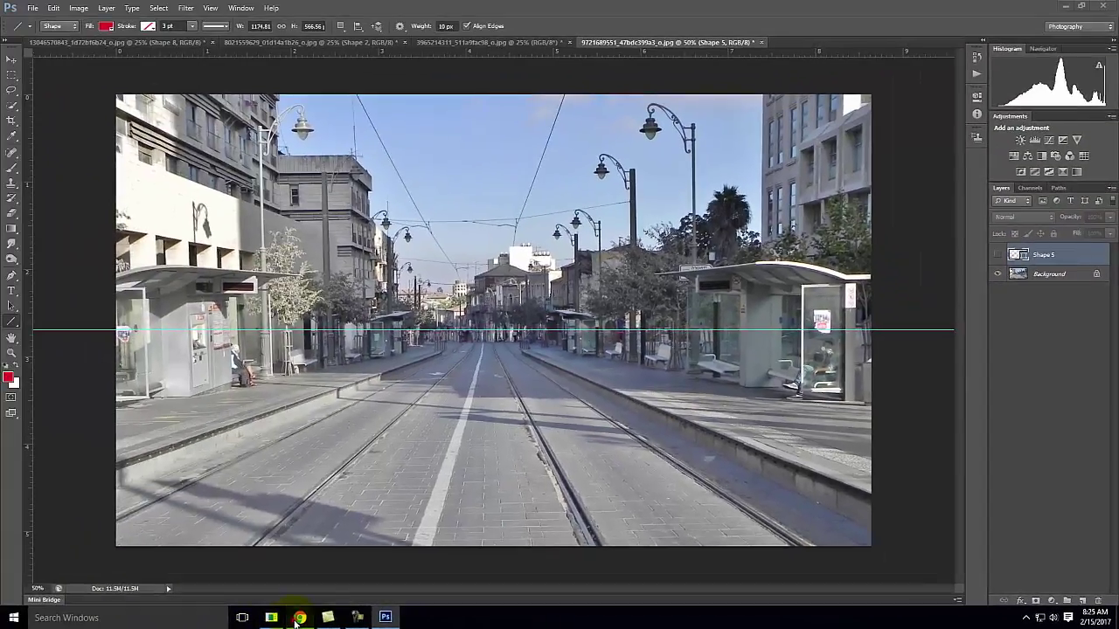
# - Switch to Chrome and, from the Exercise 108 page, open the People collection in the site's Collage Images resources
pyautogui.click(298, 618)
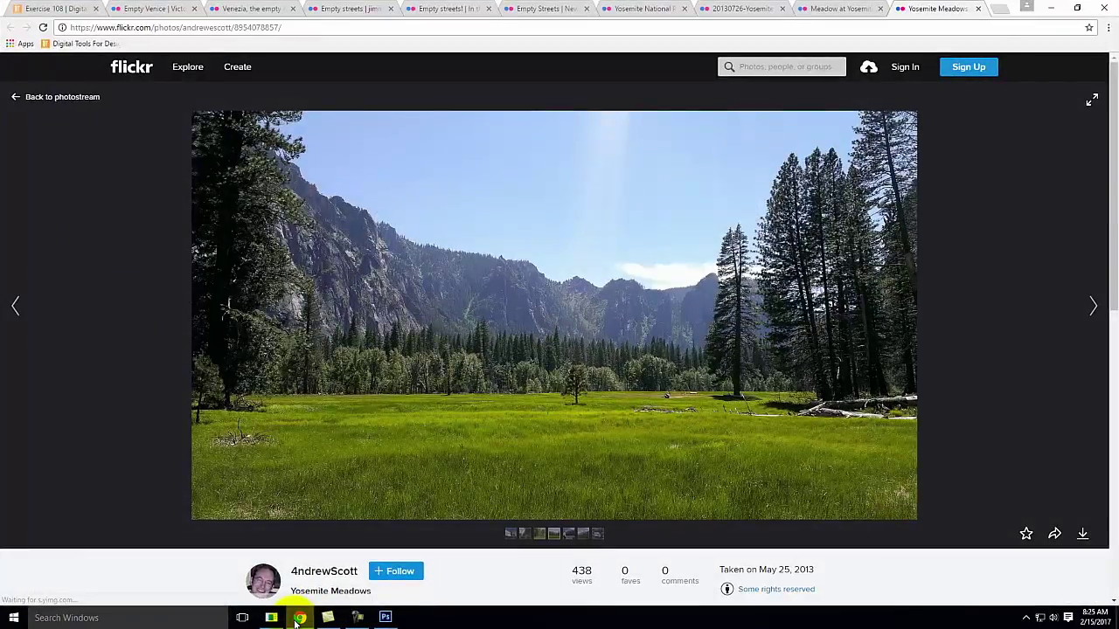
pyautogui.click(48, 8)
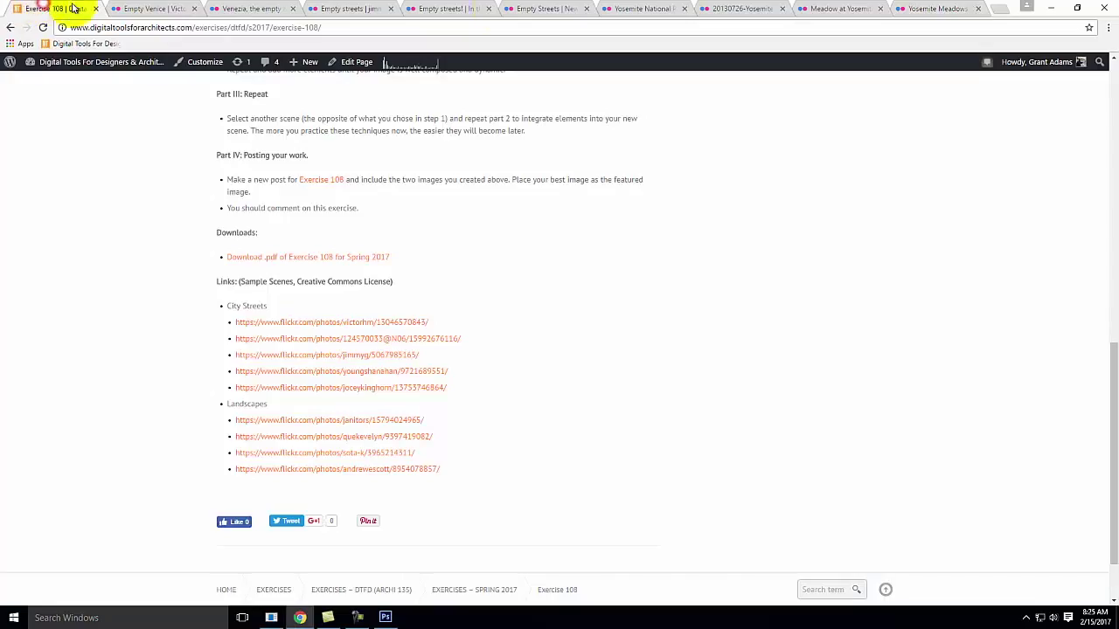
pyautogui.scroll(15, 724, 394)
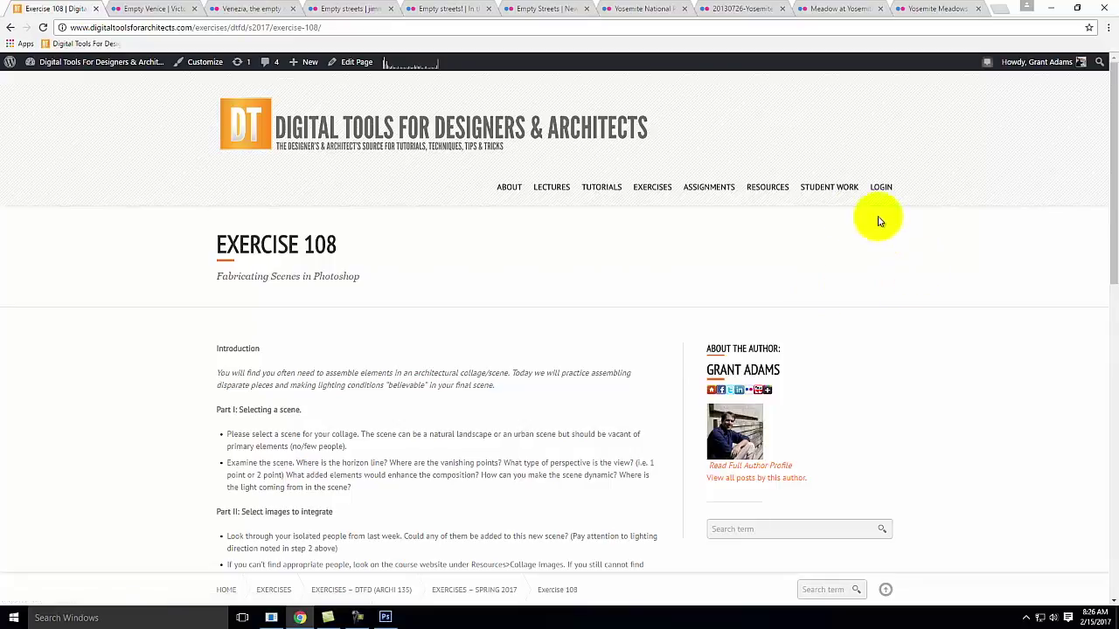
pyautogui.moveTo(829, 192)
pyautogui.moveTo(765, 190)
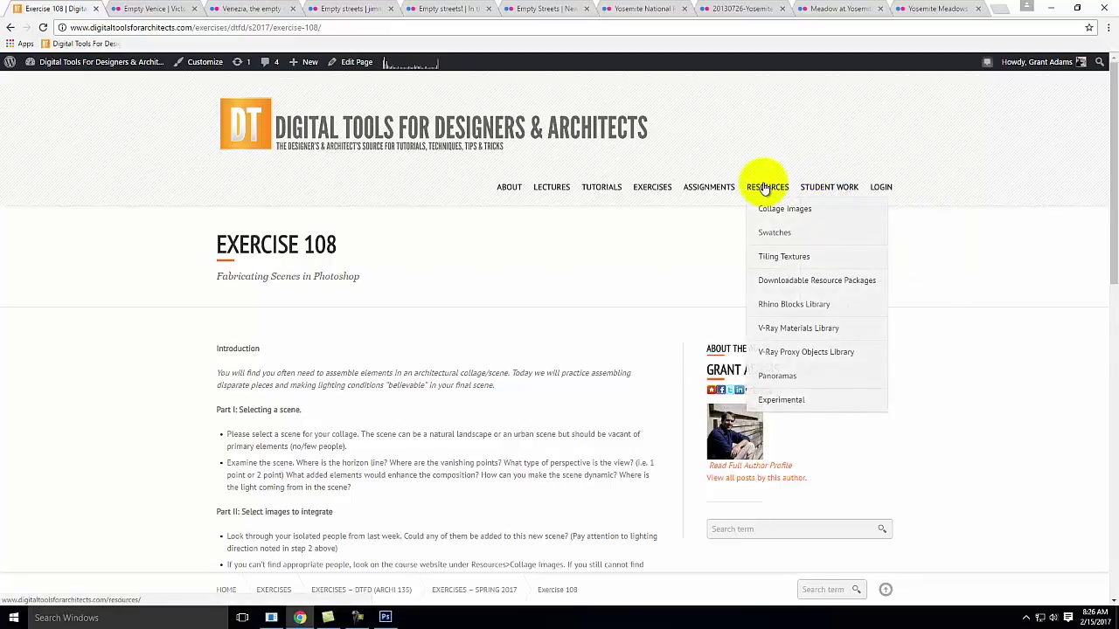
pyautogui.click(766, 214)
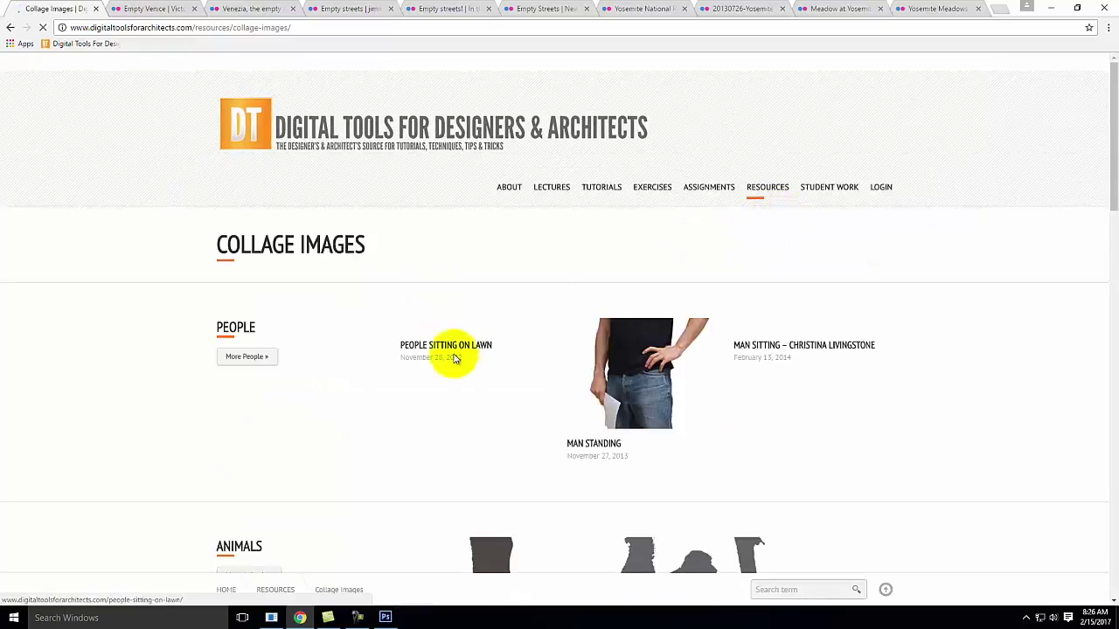
pyautogui.click(254, 355)
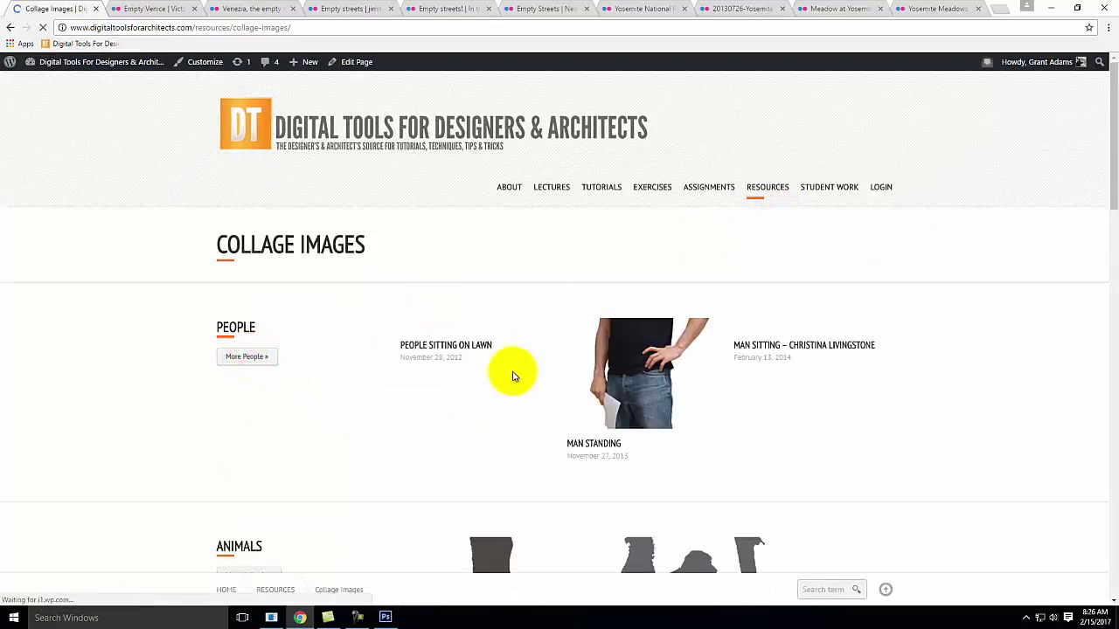
# - Open the Walking Woman Exercise 109(2) post and view its full-size colour cutout
pyautogui.scroll(-1, 615, 414)
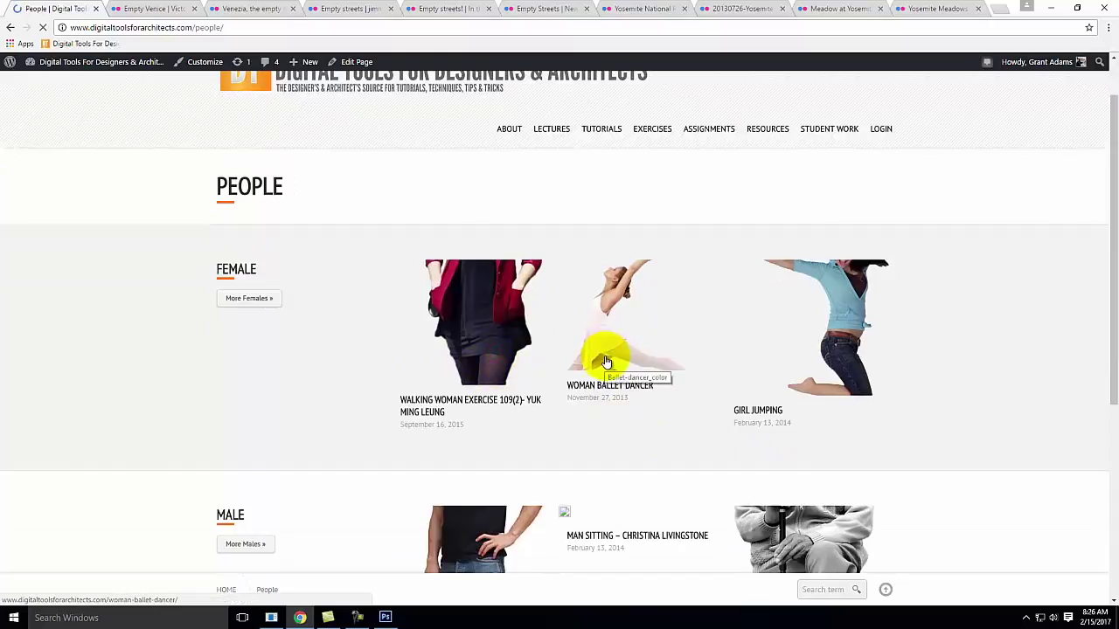
pyautogui.click(478, 401)
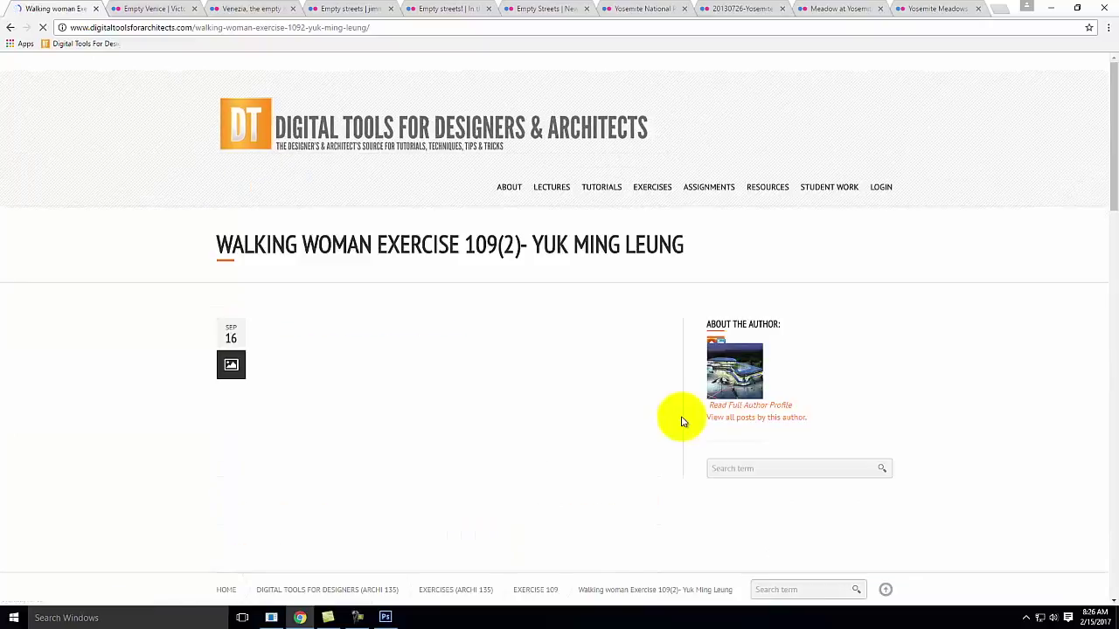
pyautogui.scroll(-3, 637, 419)
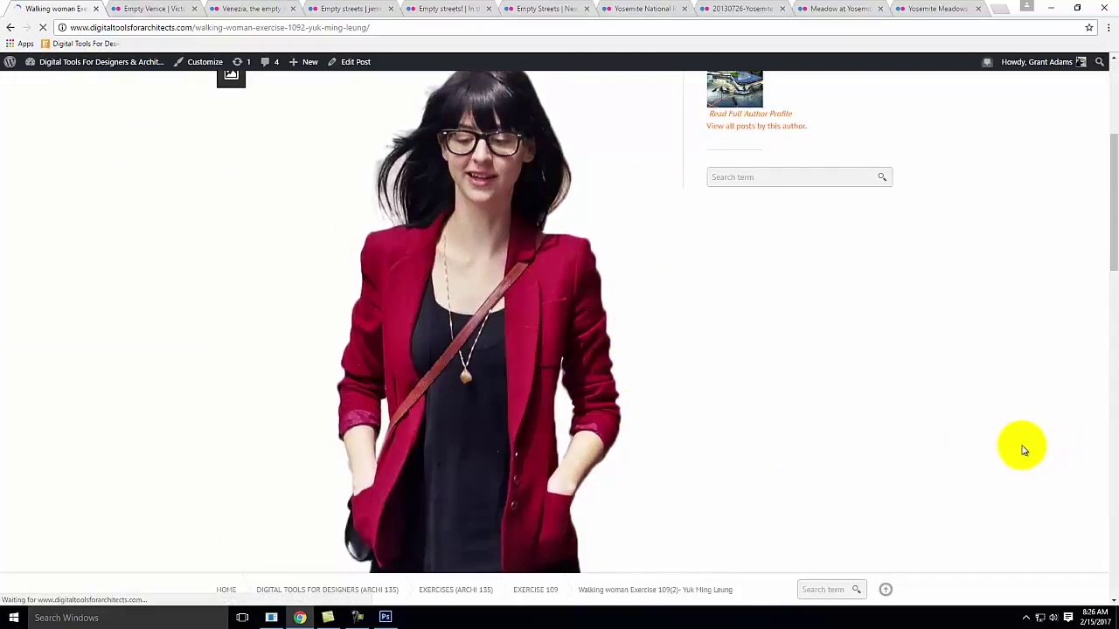
pyautogui.scroll(-1, 1025, 450)
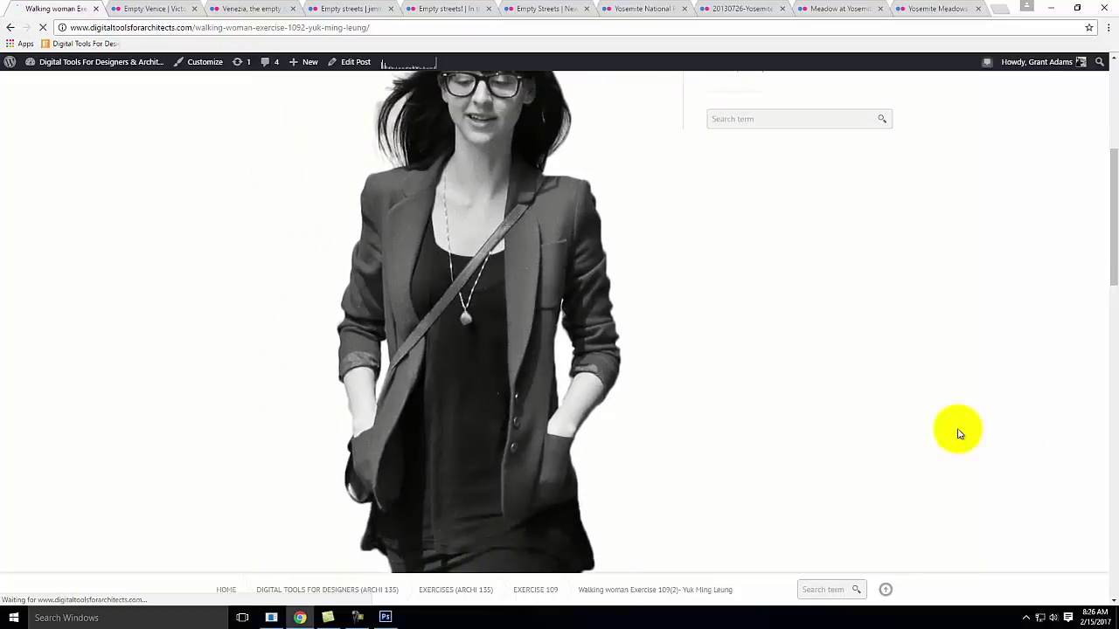
pyautogui.scroll(-9, 255, 330)
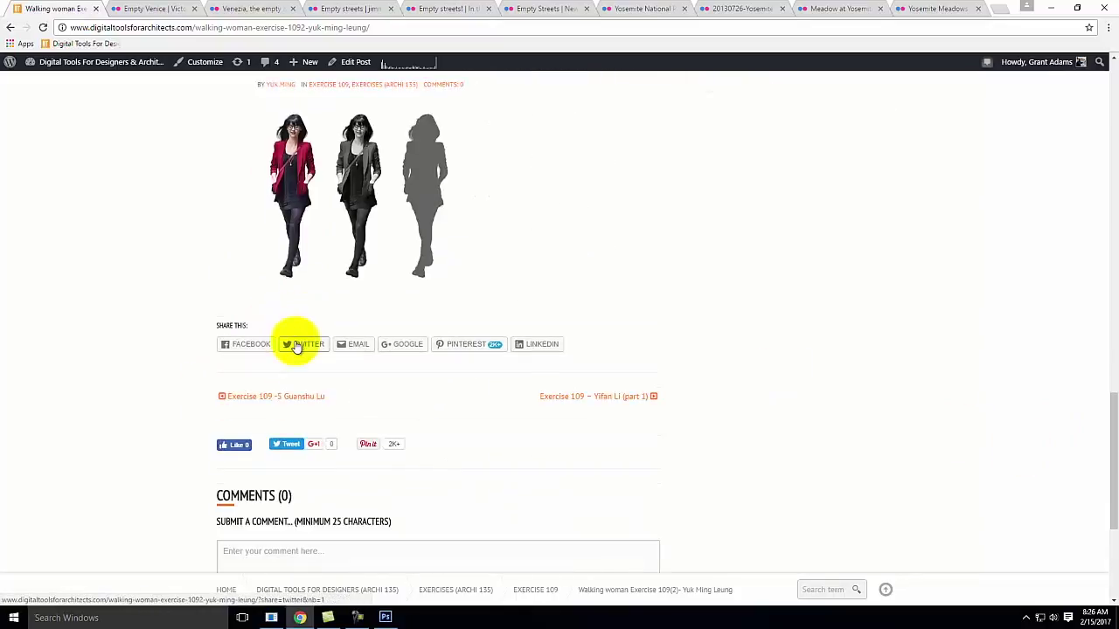
pyautogui.click(307, 163)
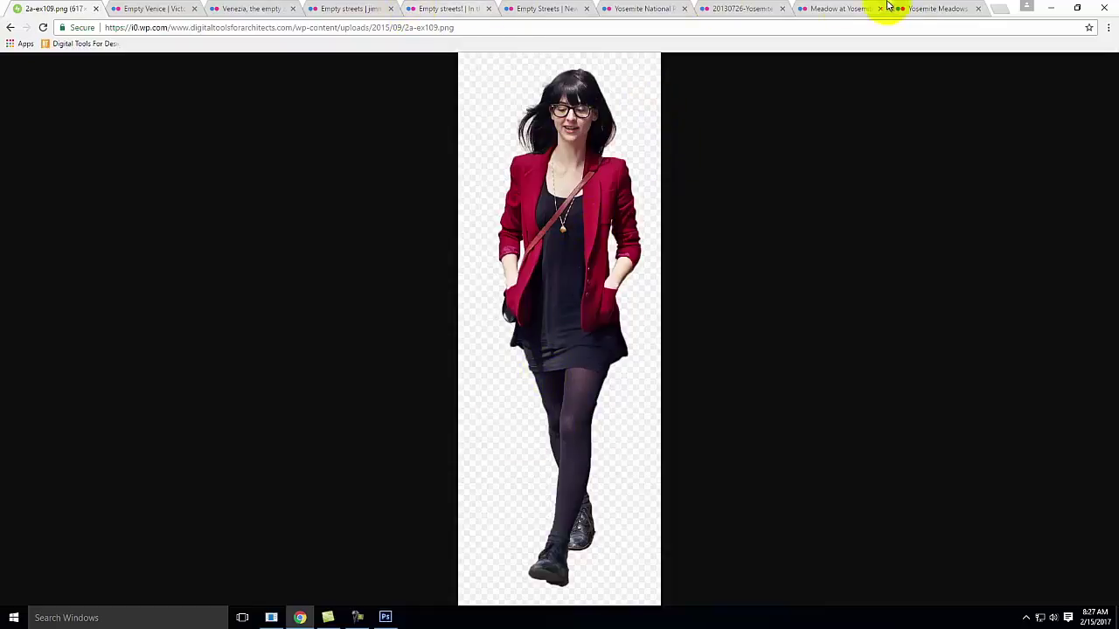
# - Switch to Photoshop to check the pine-tree scene's light-direction lines against the walking woman cutout, and return to Chrome
pyautogui.click(385, 617)
pyautogui.click(313, 46)
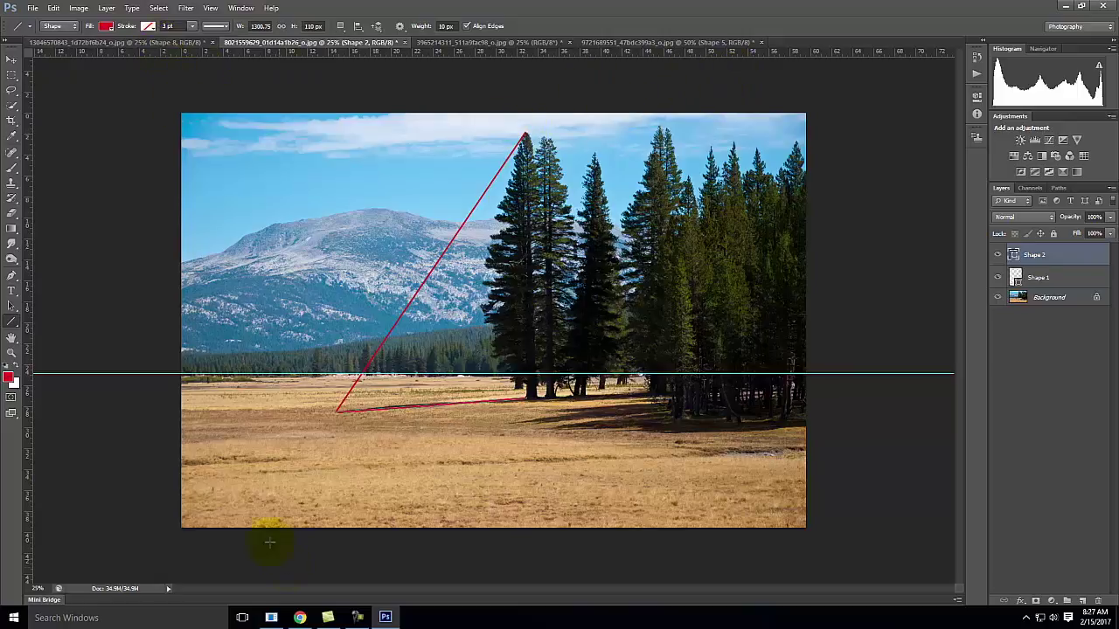
pyautogui.hotkey('alt', 'Tab')
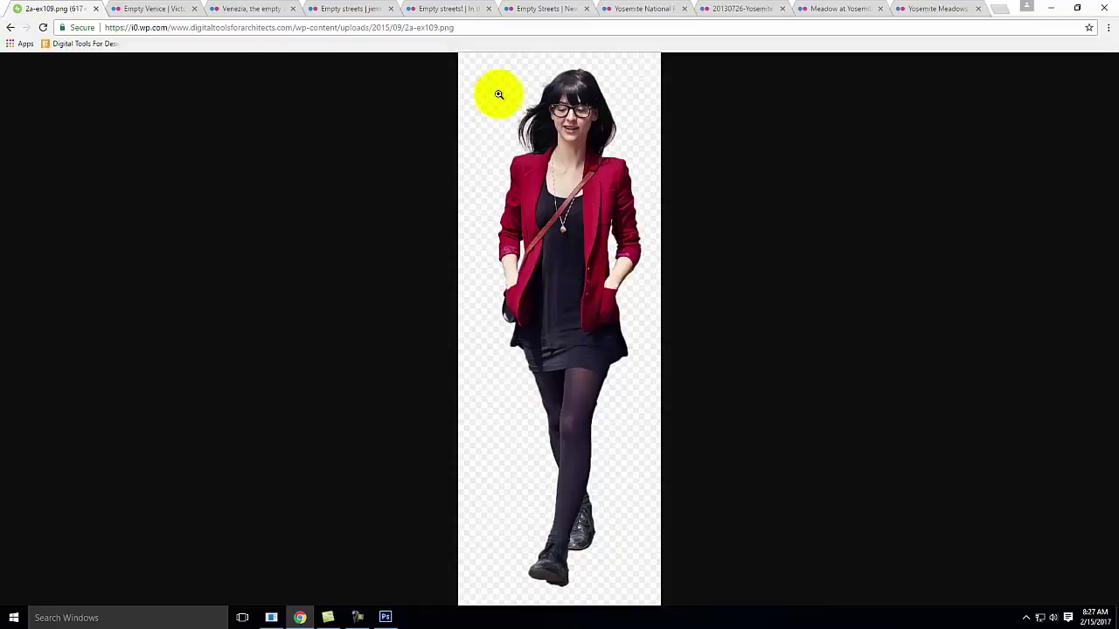
# - Go back to the People collection and open the full list of female cutouts
pyautogui.click(11, 27)
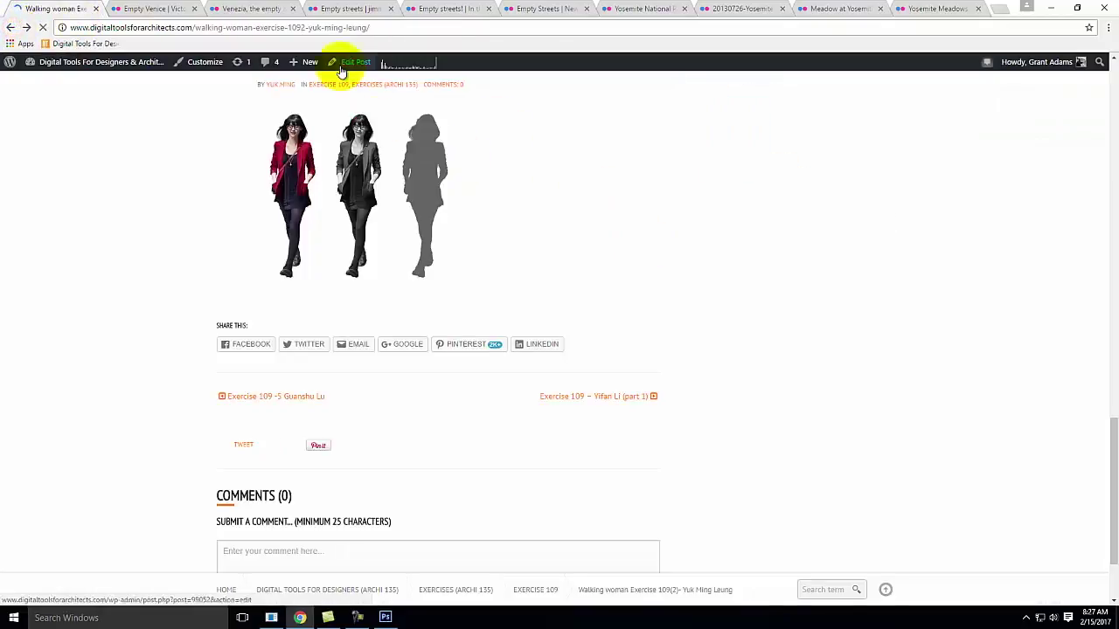
pyautogui.click(11, 28)
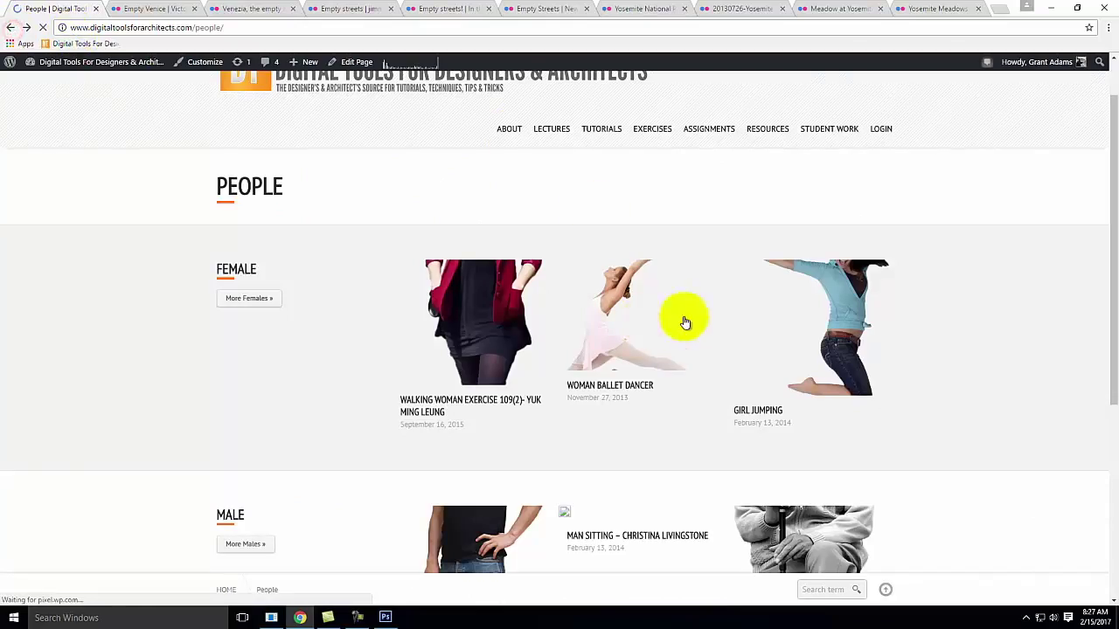
pyautogui.scroll(-1, 682, 320)
pyautogui.click(250, 181)
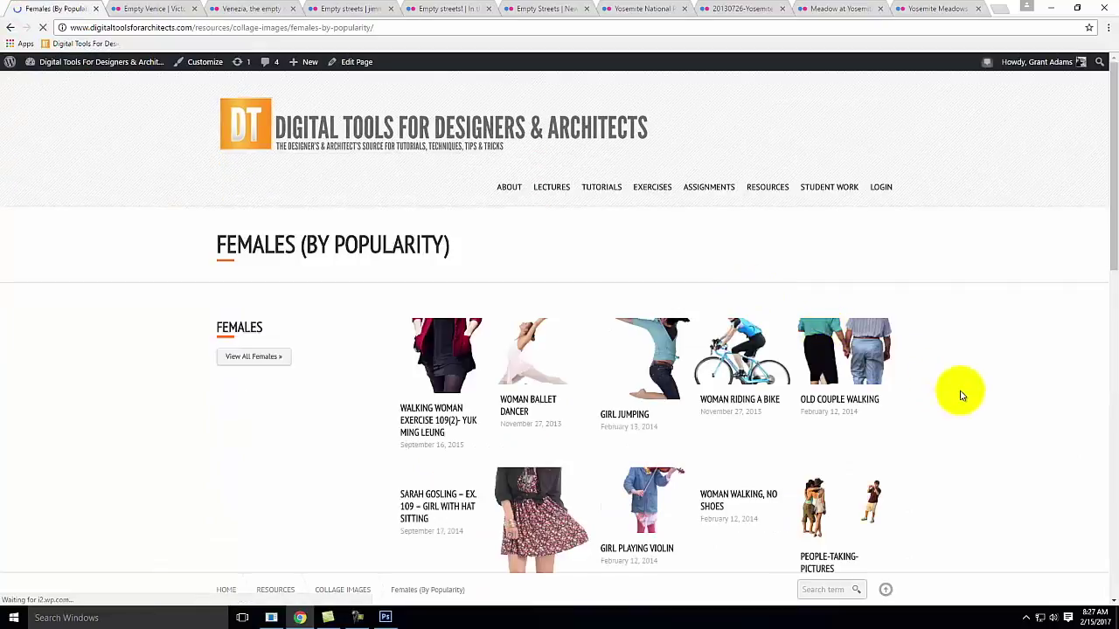
# - Browse the Females (By Popularity) list and open the Lady Standing post to examine its cutout image
pyautogui.scroll(-3, 962, 394)
pyautogui.scroll(-1, 969, 399)
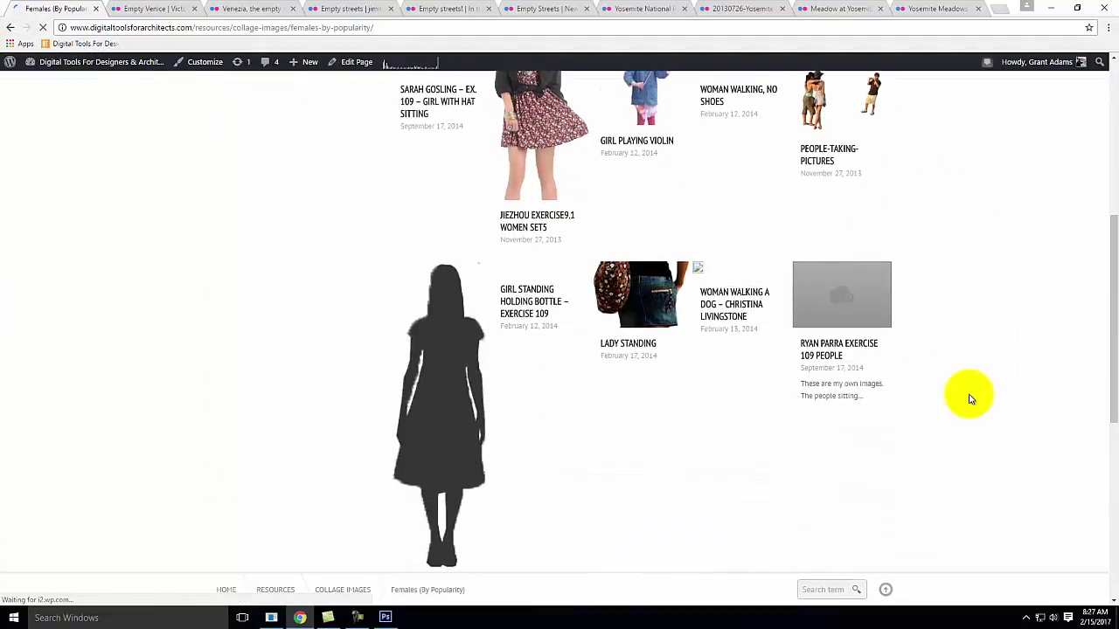
pyautogui.scroll(-1, 969, 399)
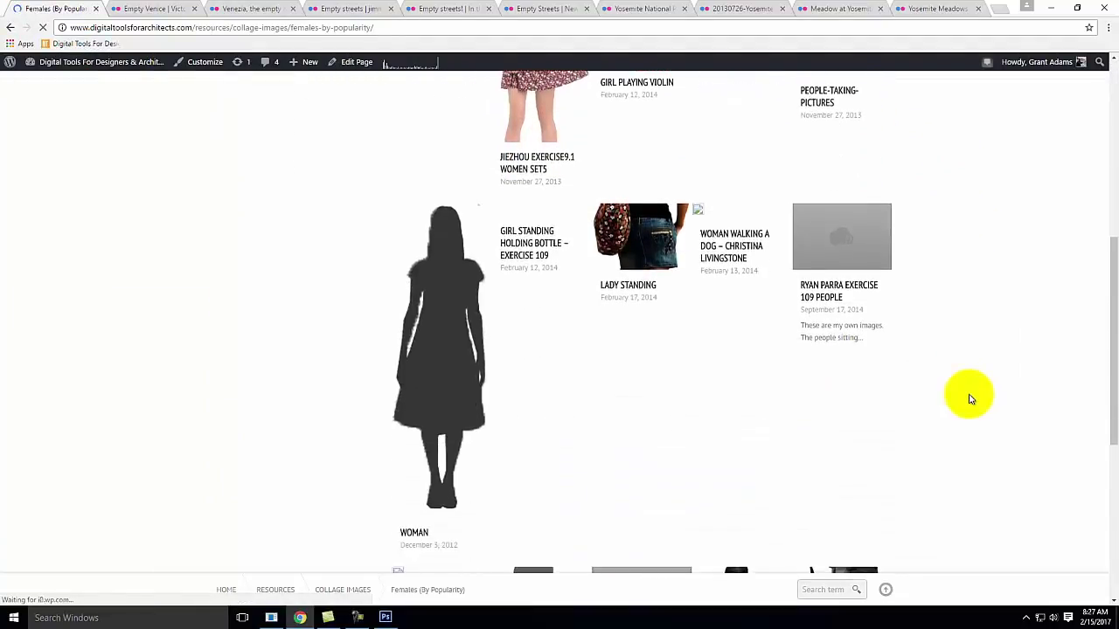
pyautogui.click(667, 243)
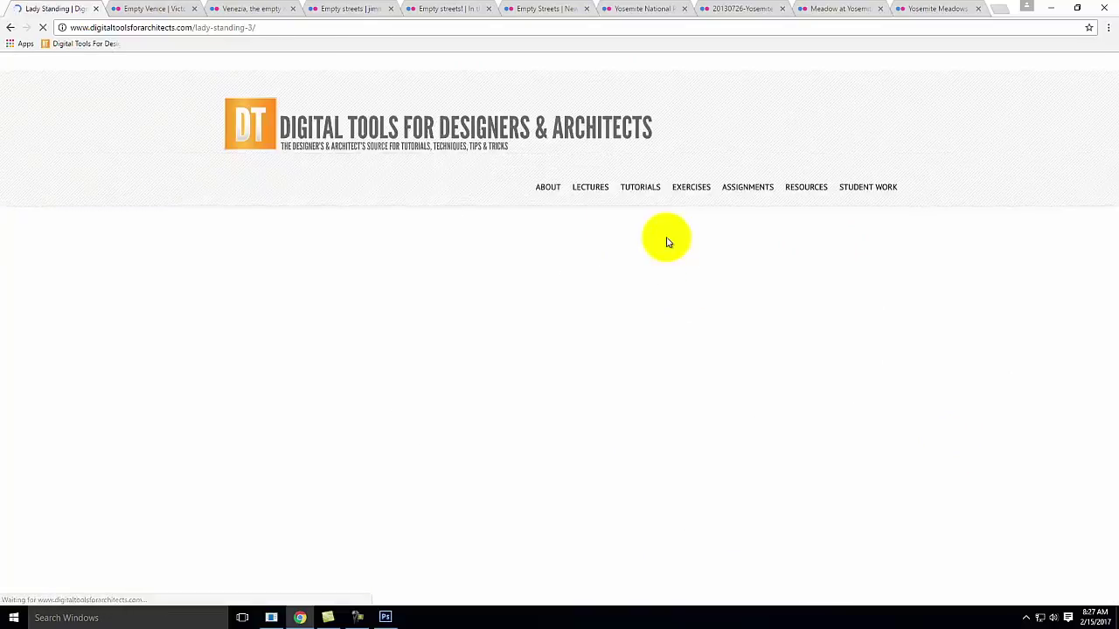
pyautogui.scroll(-5, 846, 330)
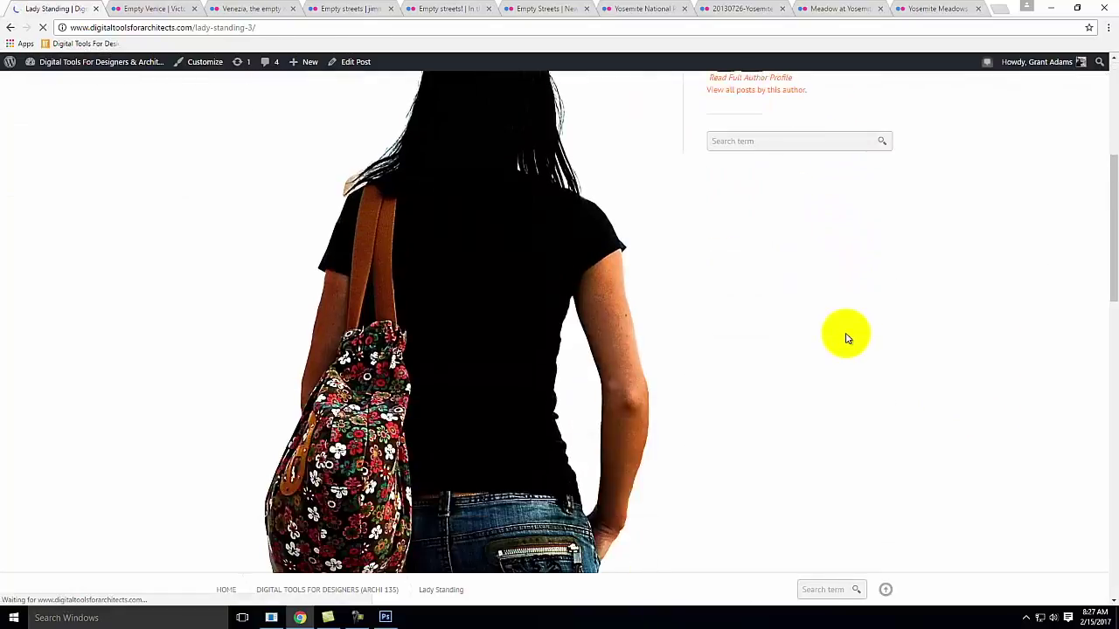
# - Examine the Lady Standing cutout from head to legs for the direction of light and shadow on the figure
pyautogui.scroll(-3, 847, 340)
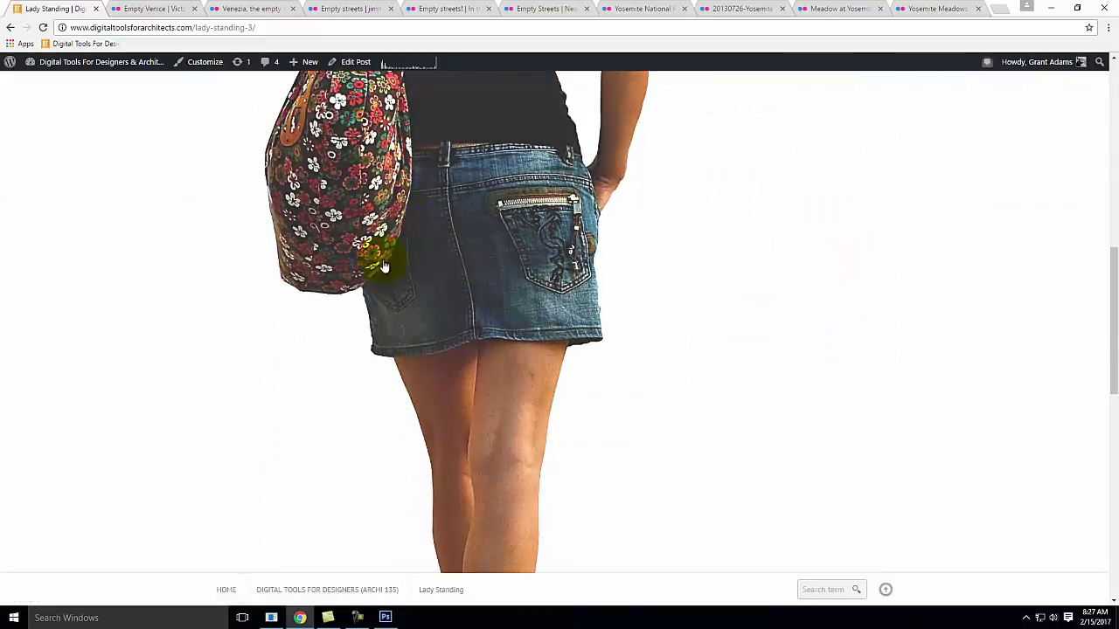
pyautogui.scroll(-1, 529, 337)
pyautogui.scroll(8, 529, 338)
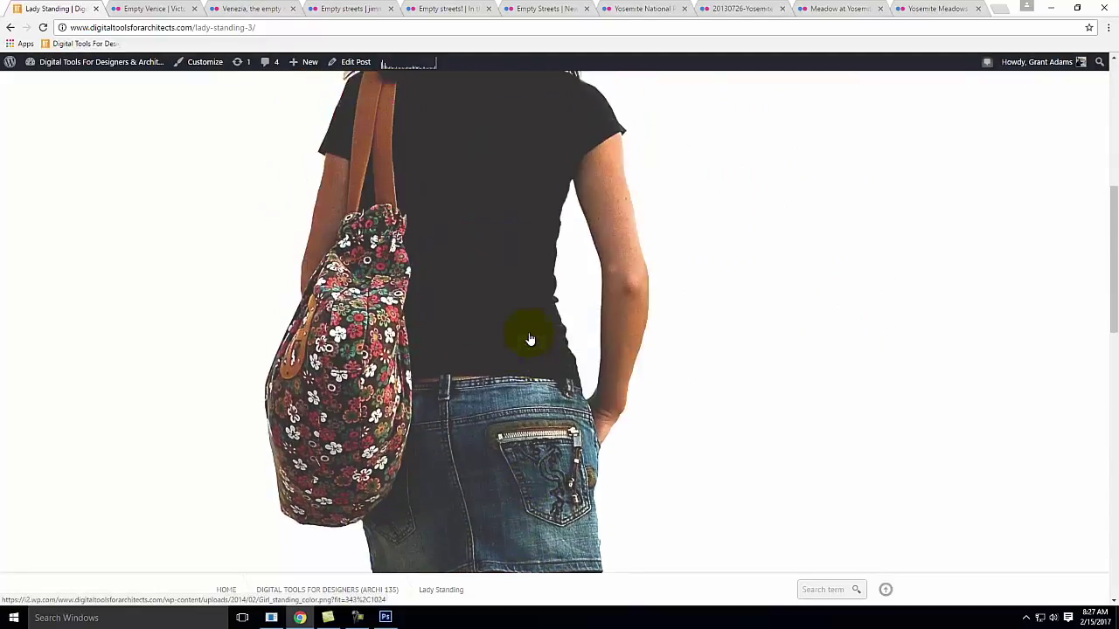
pyautogui.scroll(-2, 612, 338)
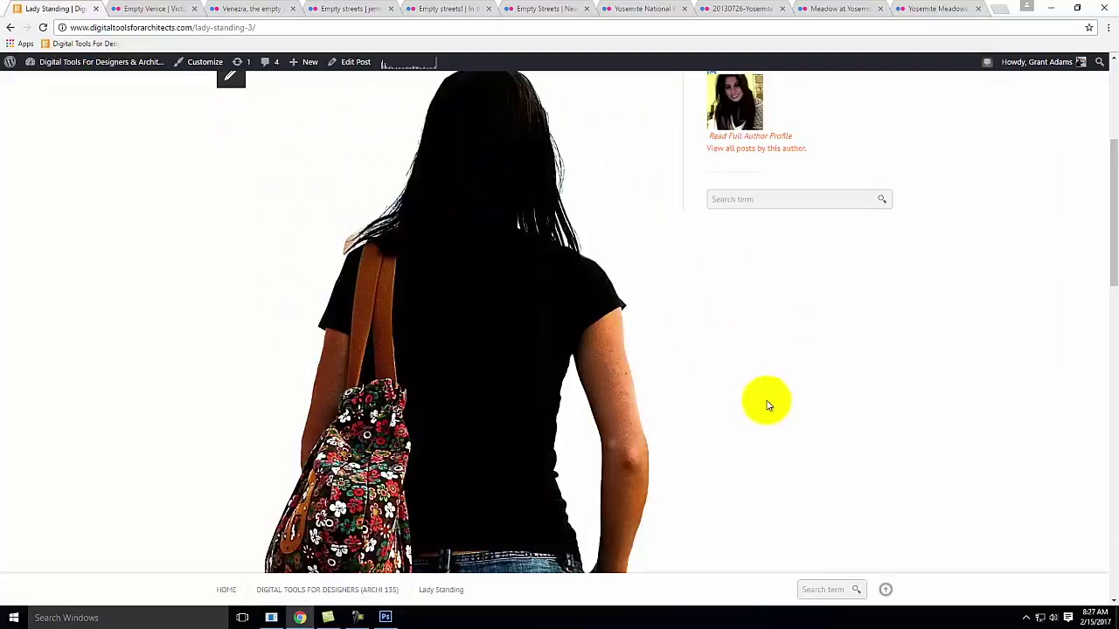
pyautogui.scroll(-2, 822, 403)
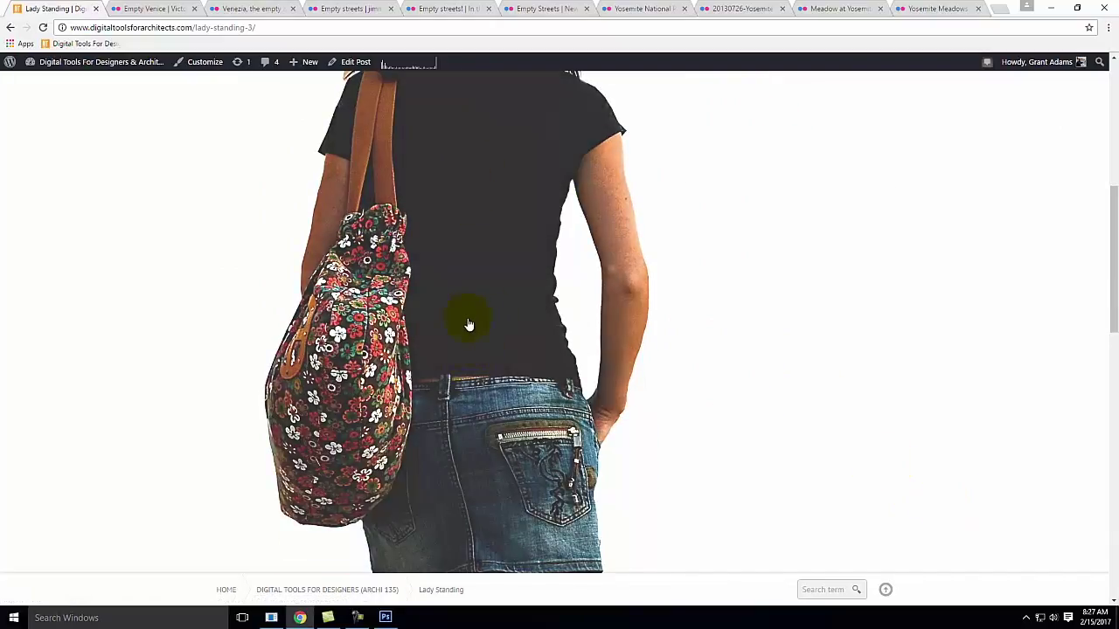
pyautogui.scroll(-4, 442, 312)
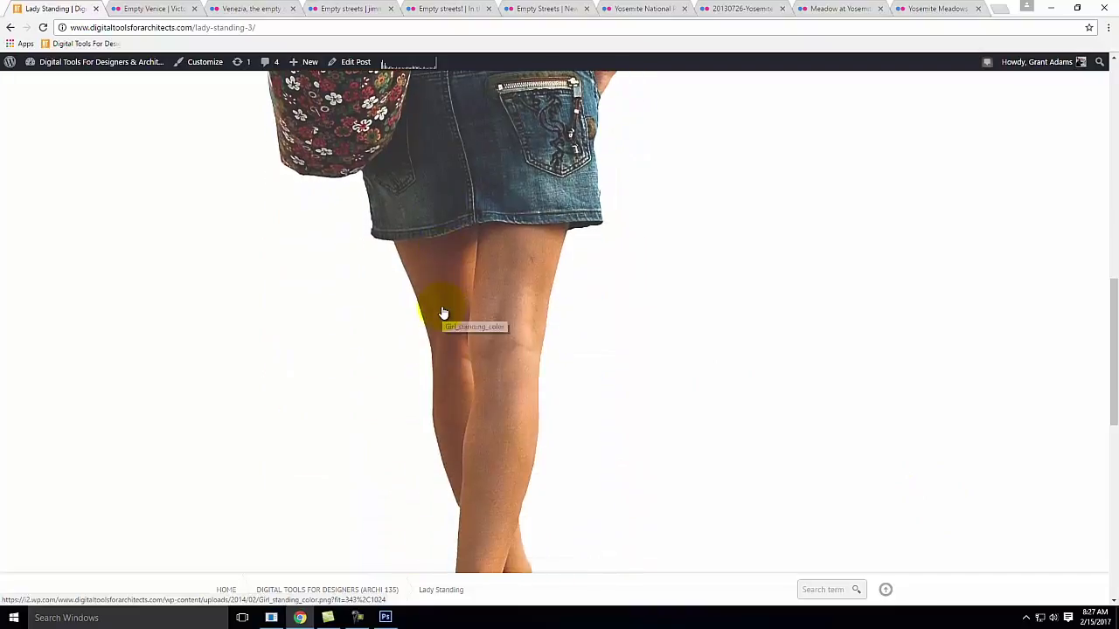
pyautogui.scroll(4, 442, 312)
pyautogui.scroll(5, 442, 312)
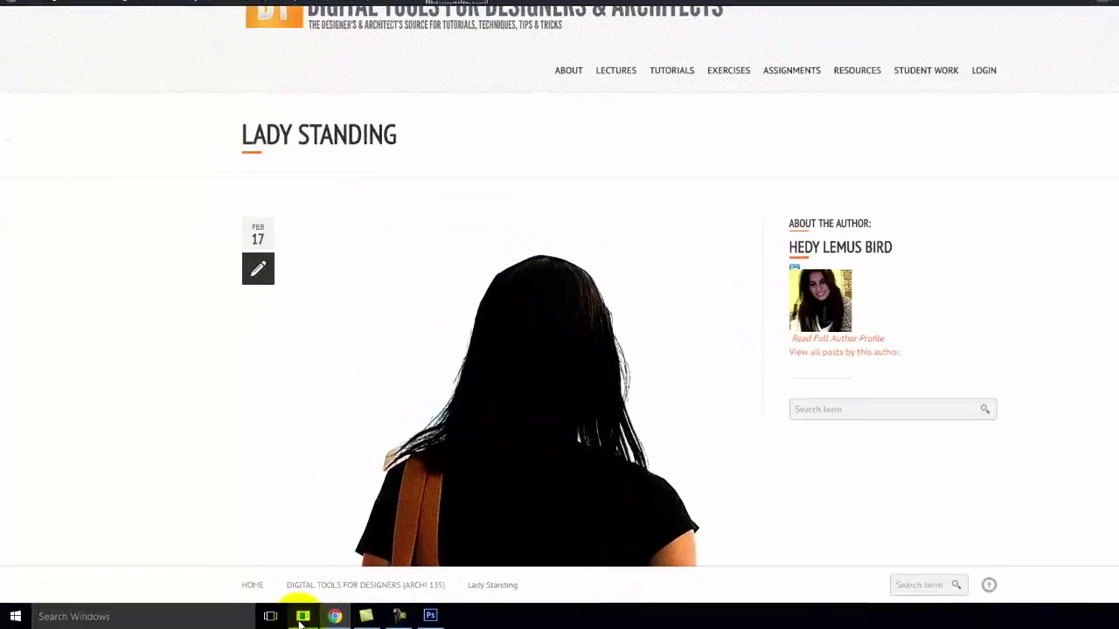
# - Open File Explorer and go to Live Demonstrations > Live - A135 Exercises > ex108 > Elements on the college OneDrive
pyautogui.click(16, 617)
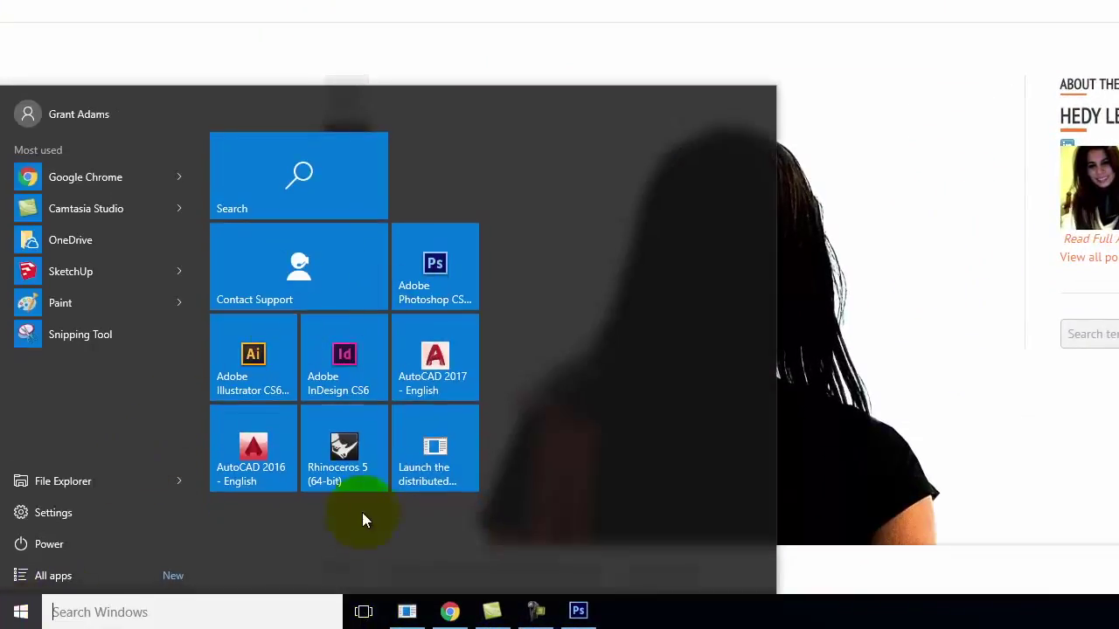
pyautogui.click(253, 447)
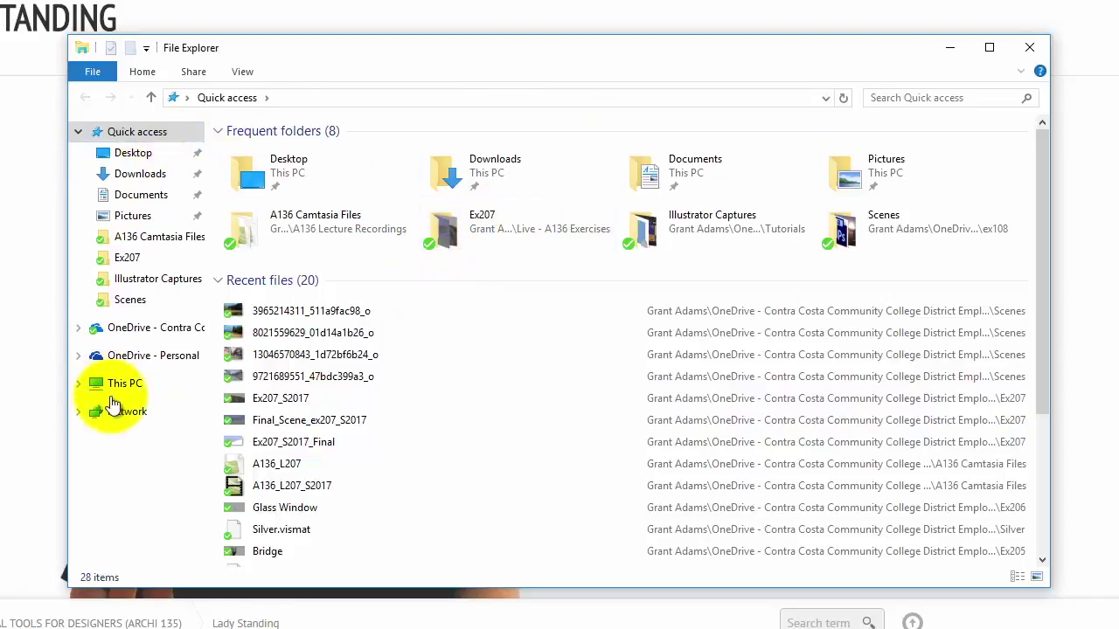
pyautogui.click(133, 334)
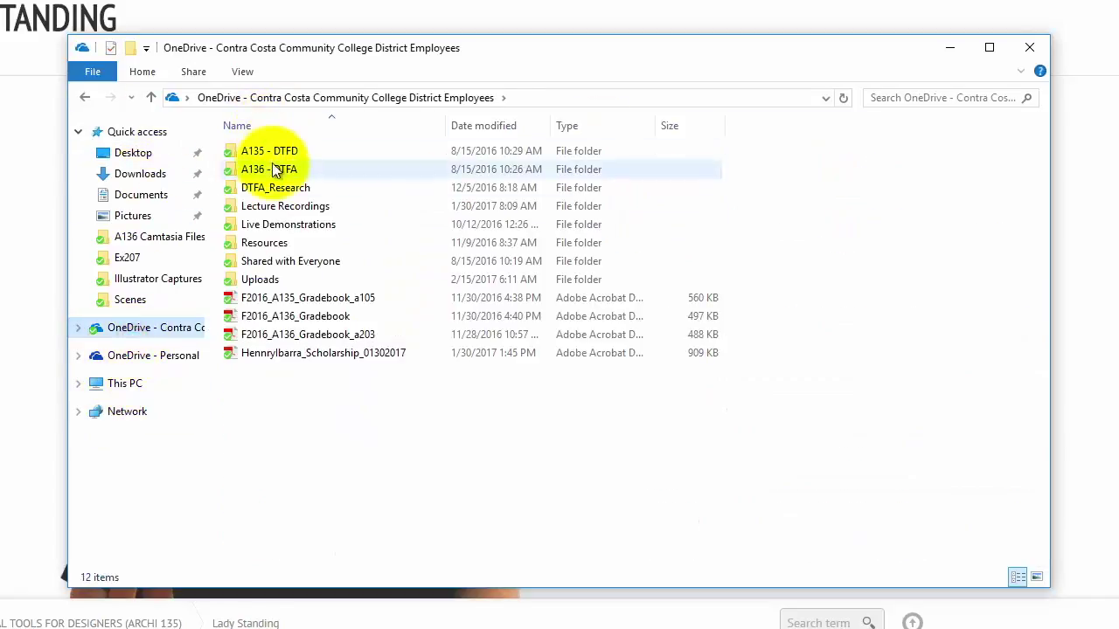
pyautogui.doubleClick(293, 226)
pyautogui.doubleClick(274, 152)
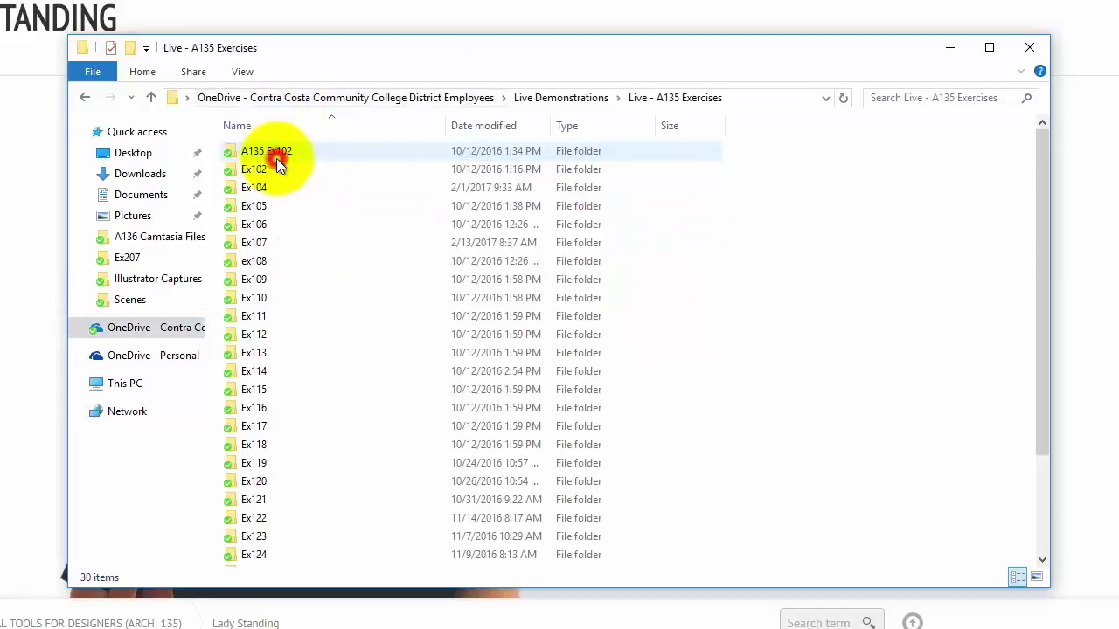
pyautogui.click(263, 266)
pyautogui.doubleClick(262, 267)
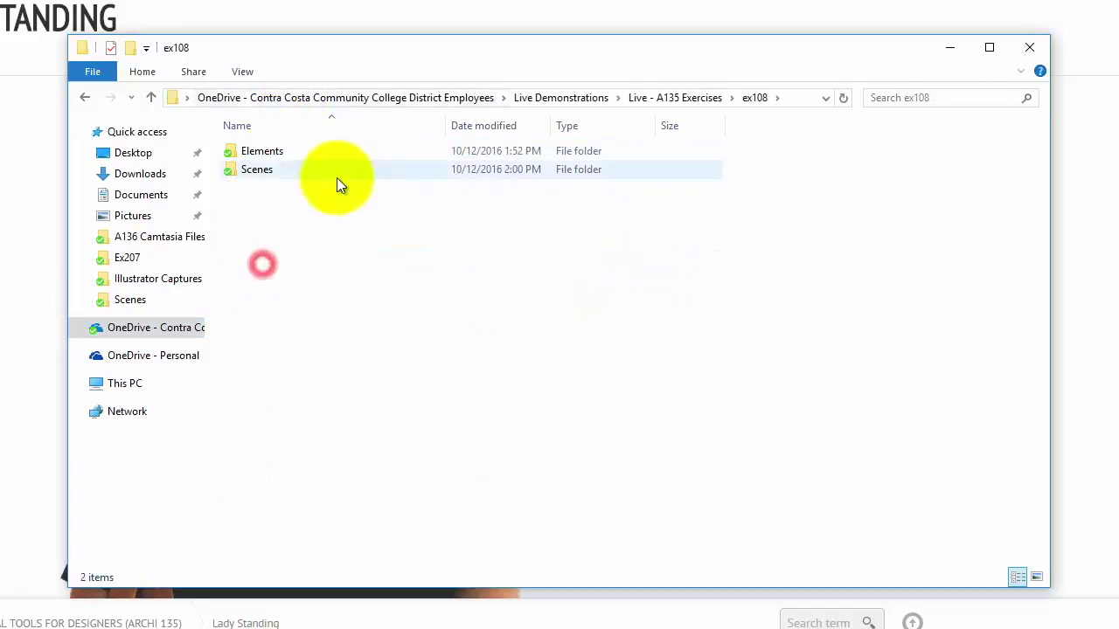
pyautogui.doubleClick(267, 154)
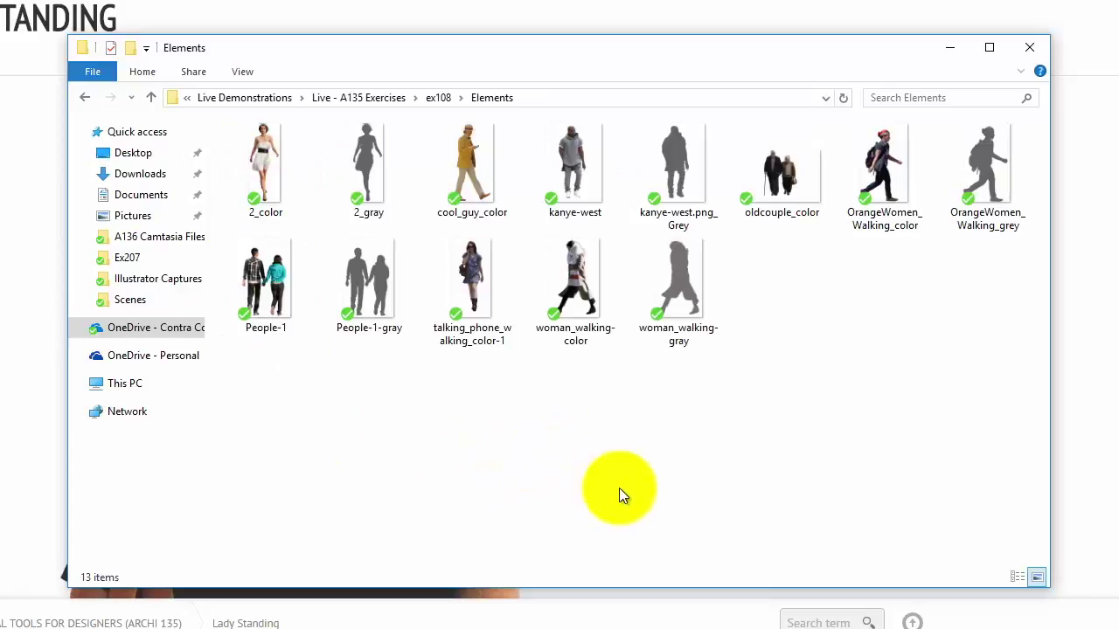
# - Open the People-1 image in Paint and examine the light and shadow on the couple from head to feet
pyautogui.click(264, 278)
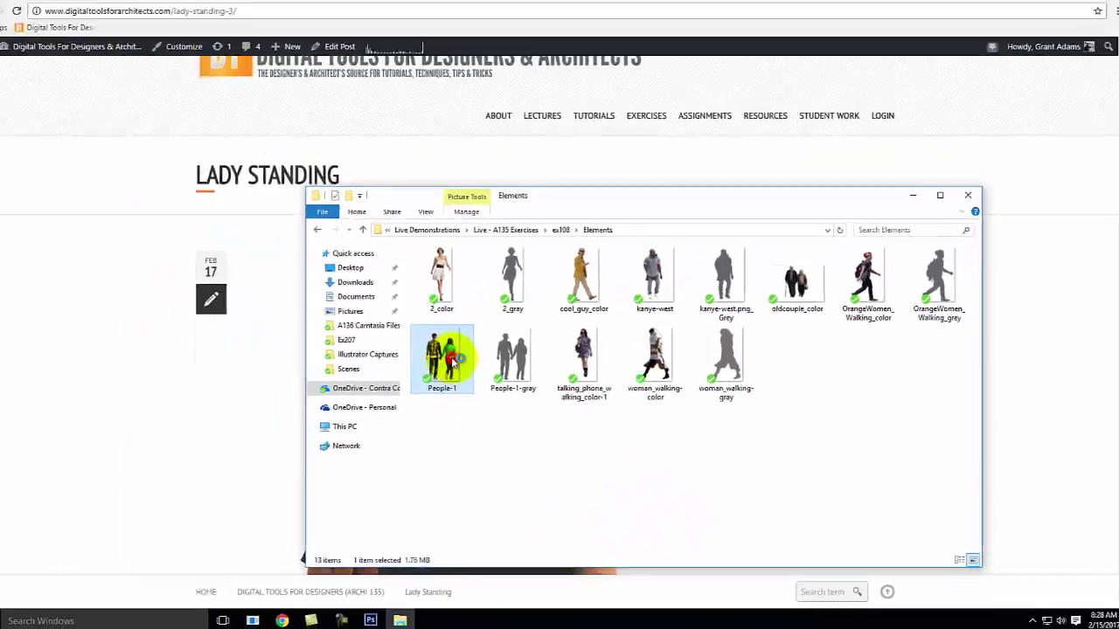
pyautogui.doubleClick(454, 361)
pyautogui.scroll(-4, 590, 349)
pyautogui.scroll(2, 600, 287)
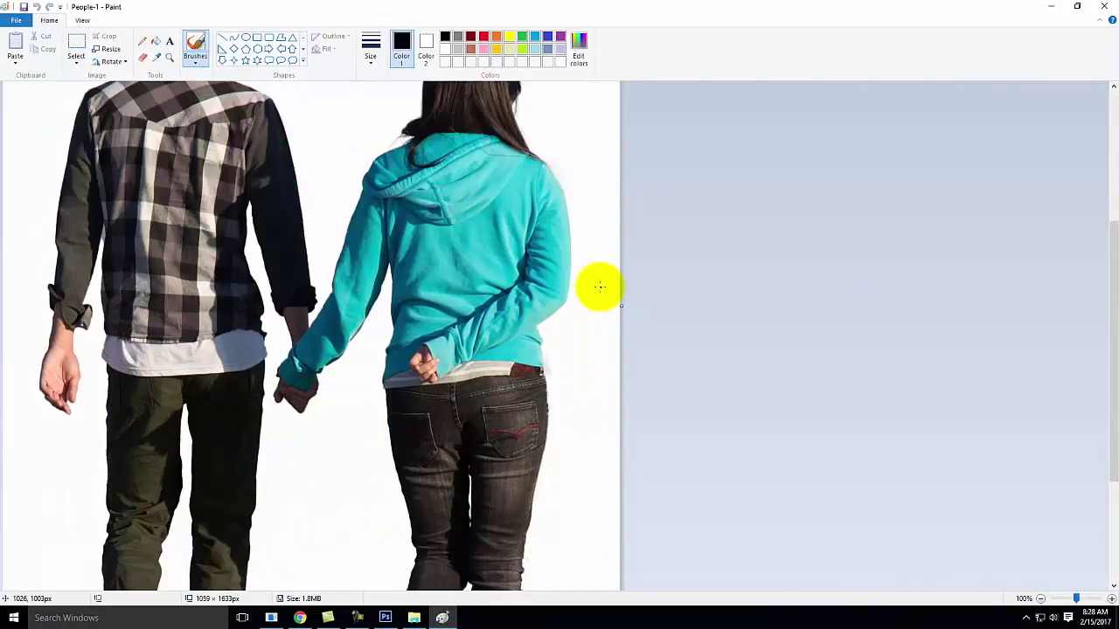
pyautogui.scroll(3, 600, 287)
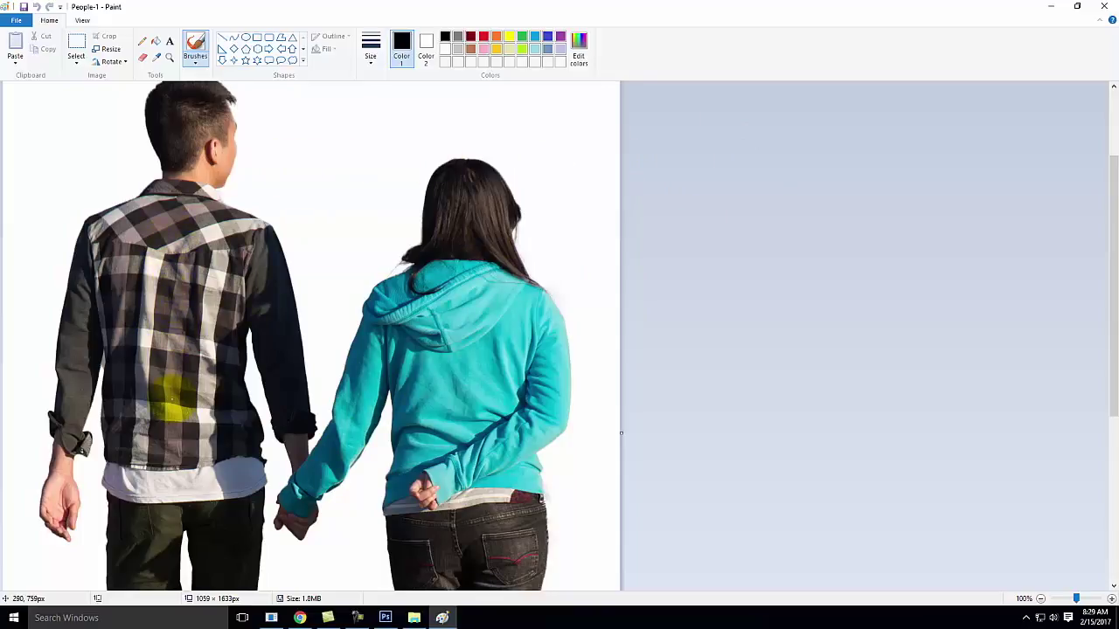
pyautogui.scroll(-5, 506, 359)
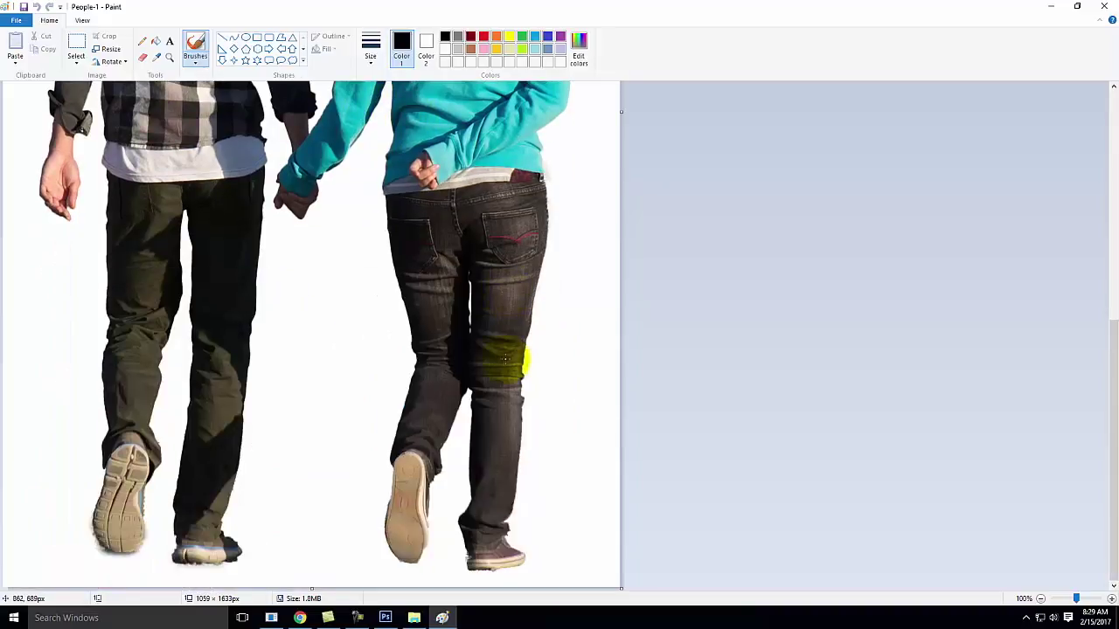
pyautogui.scroll(5, 505, 358)
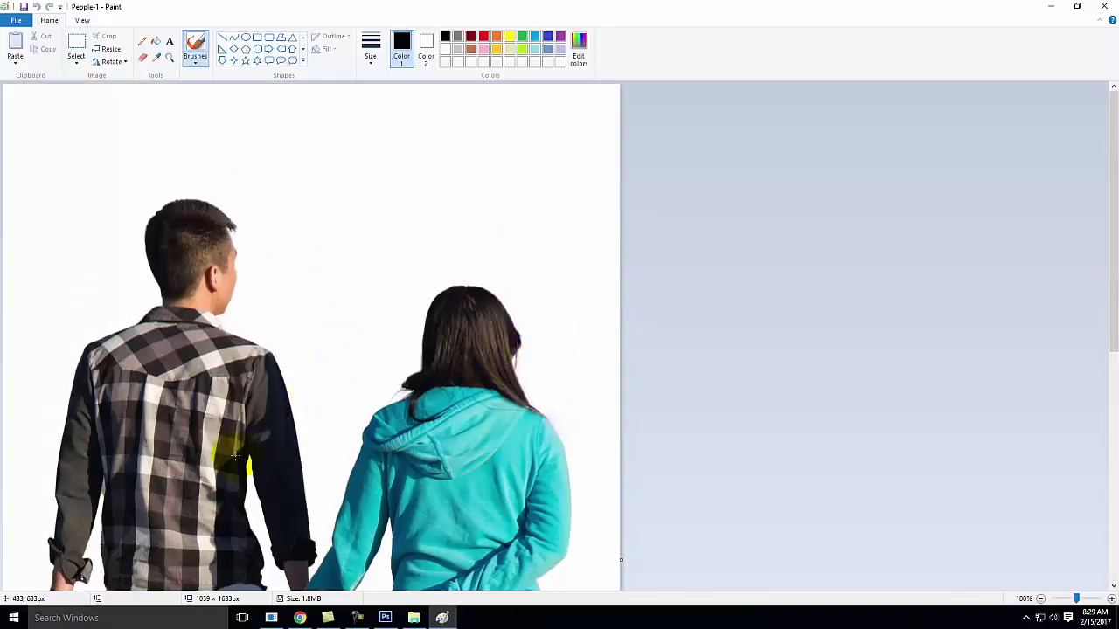
pyautogui.click(1054, 6)
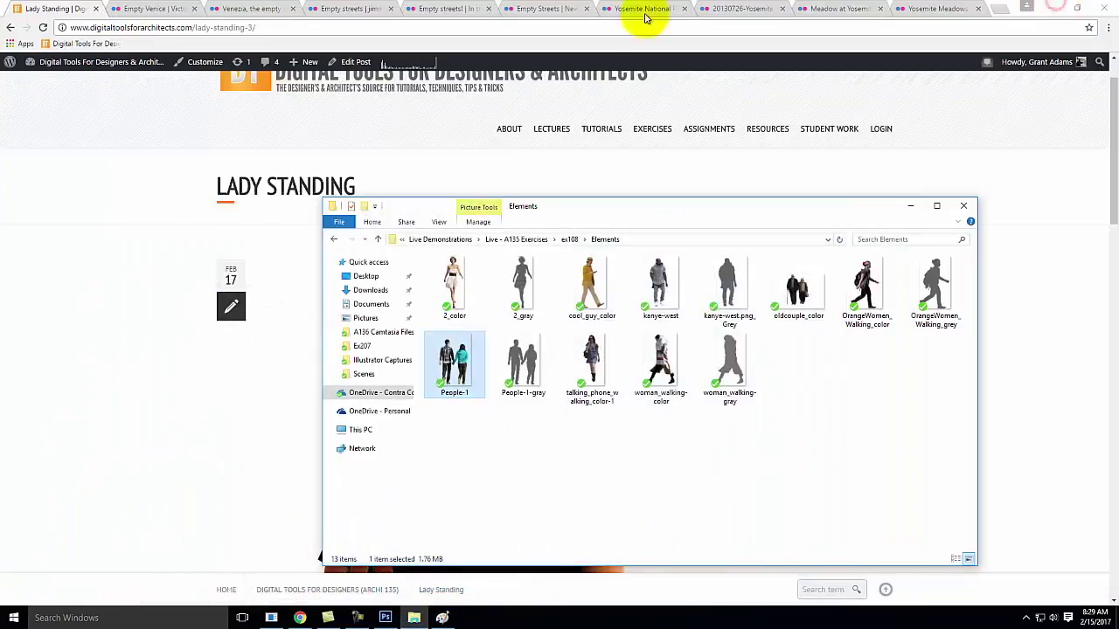
pyautogui.click(389, 619)
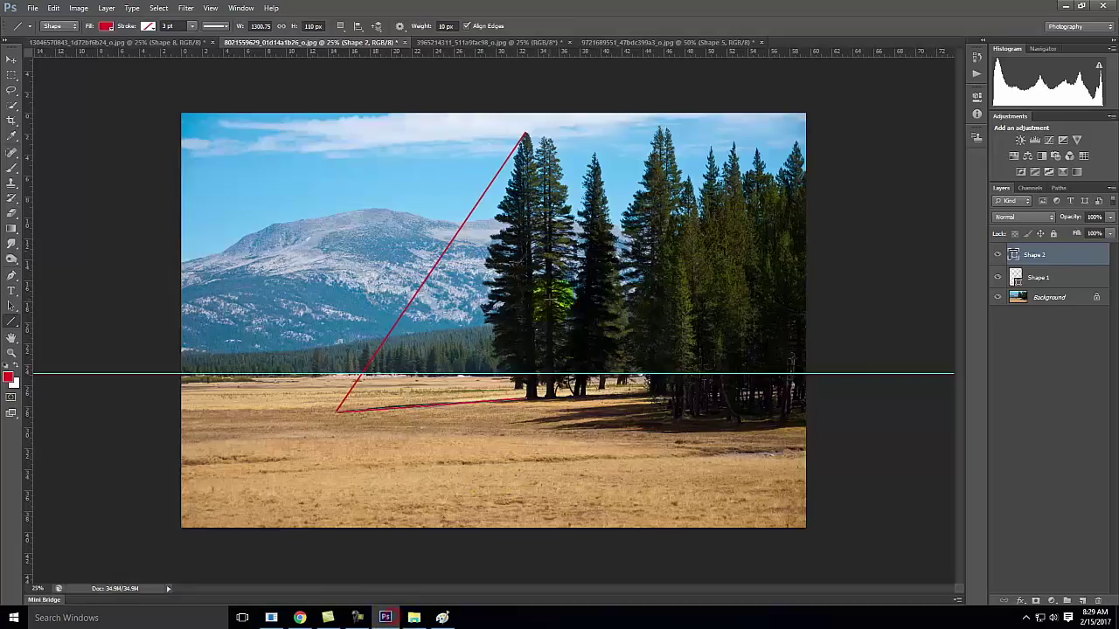
pyautogui.click(120, 42)
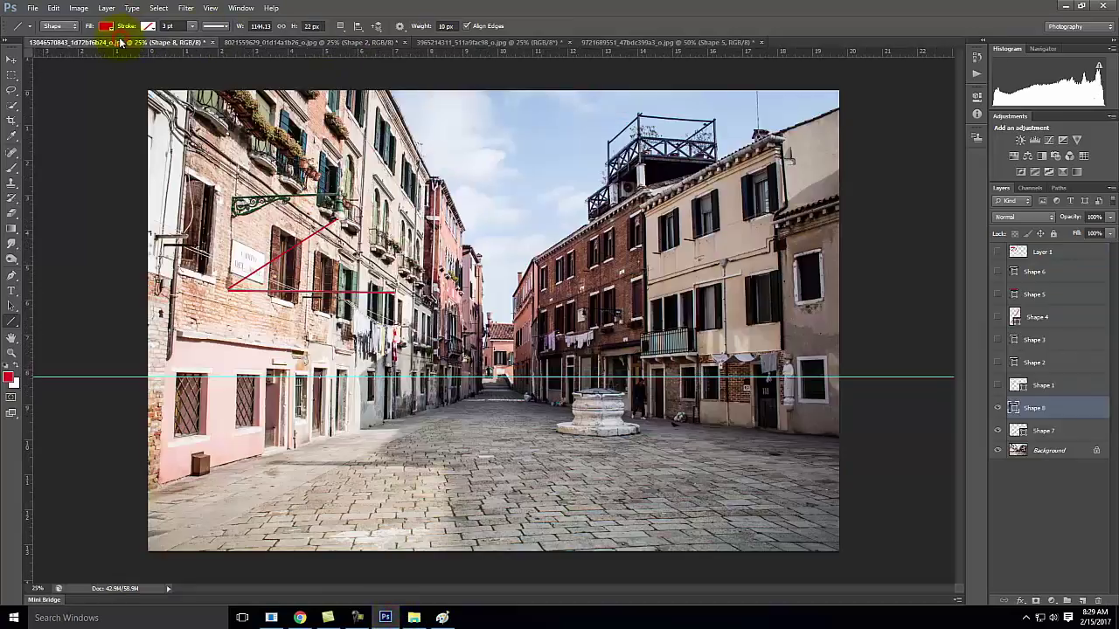
pyautogui.click(487, 42)
pyautogui.click(672, 42)
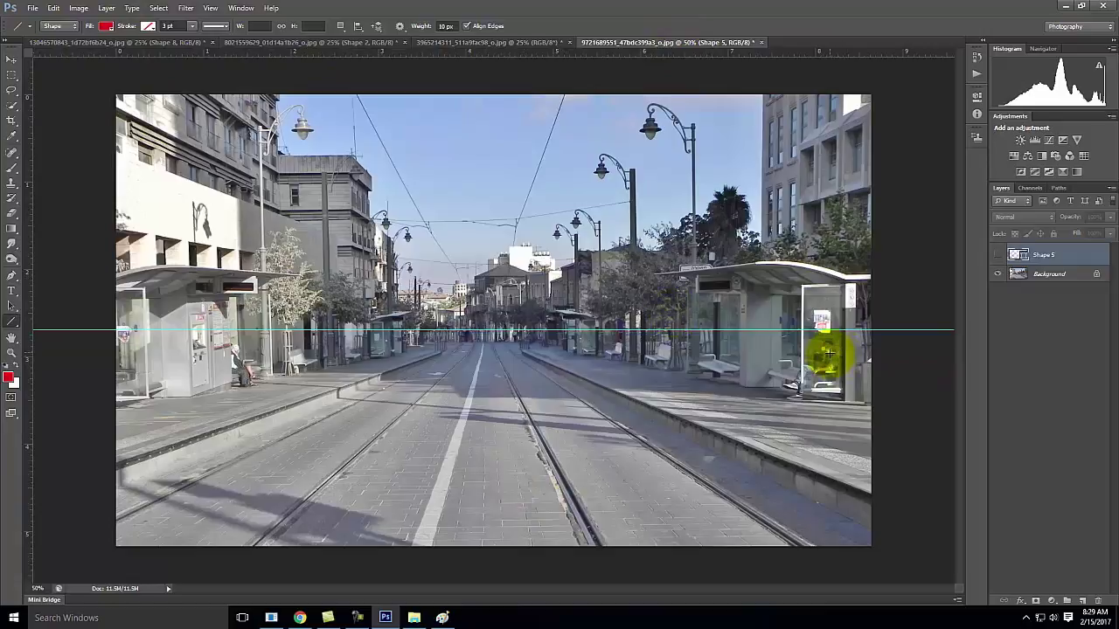
# - Place the People-1 image from the ex108 Elements folder into the tram street scene
pyautogui.click(33, 8)
pyautogui.click(72, 196)
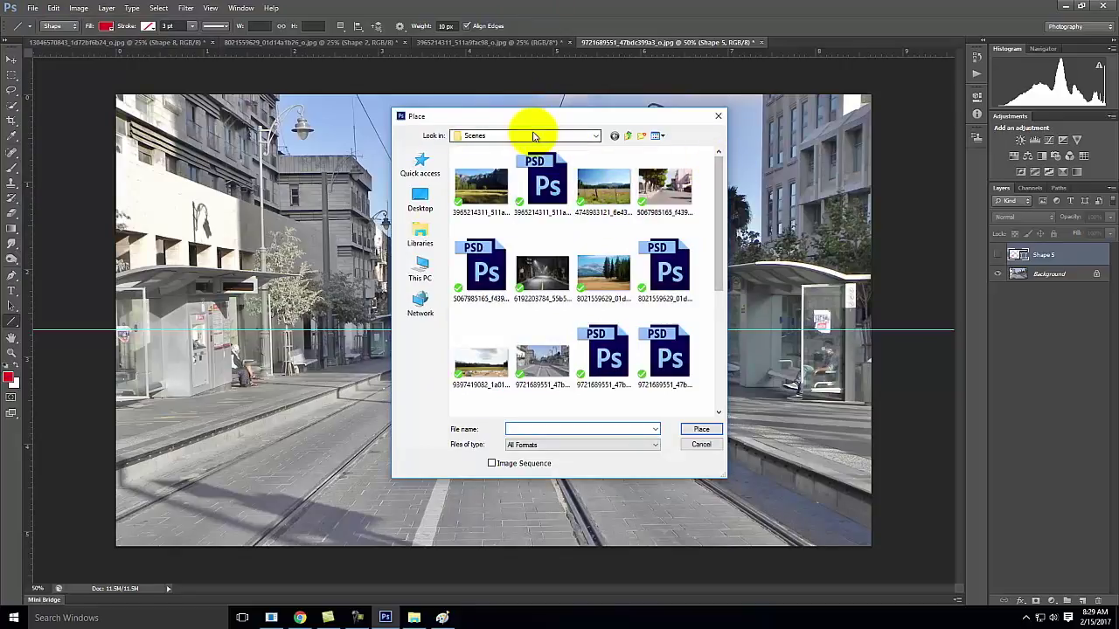
pyautogui.click(534, 135)
pyautogui.click(500, 222)
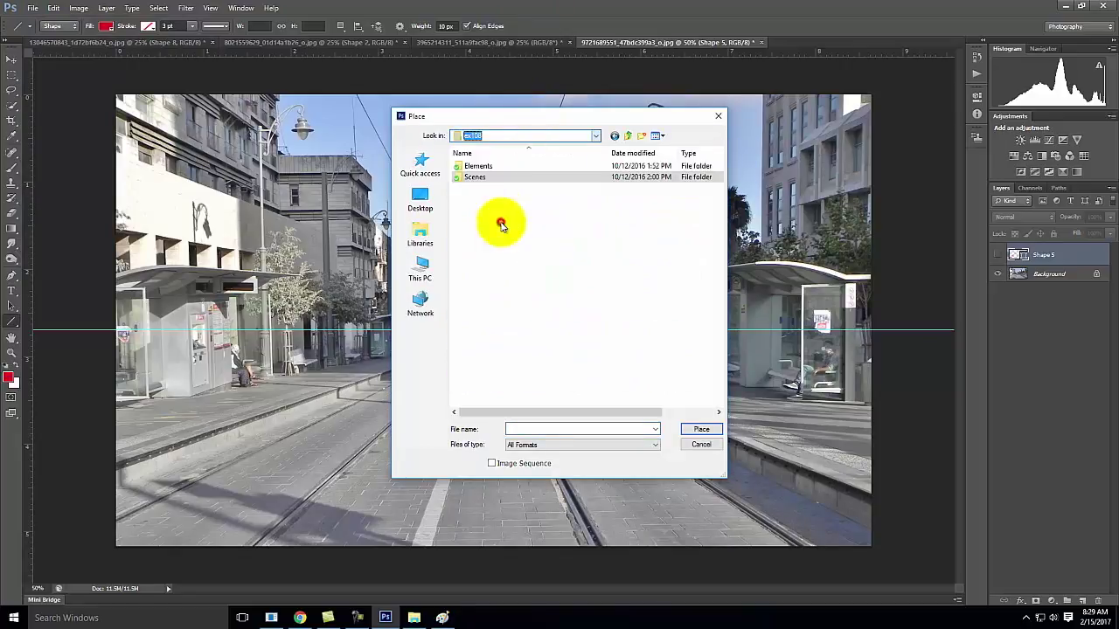
pyautogui.doubleClick(481, 166)
pyautogui.click(476, 349)
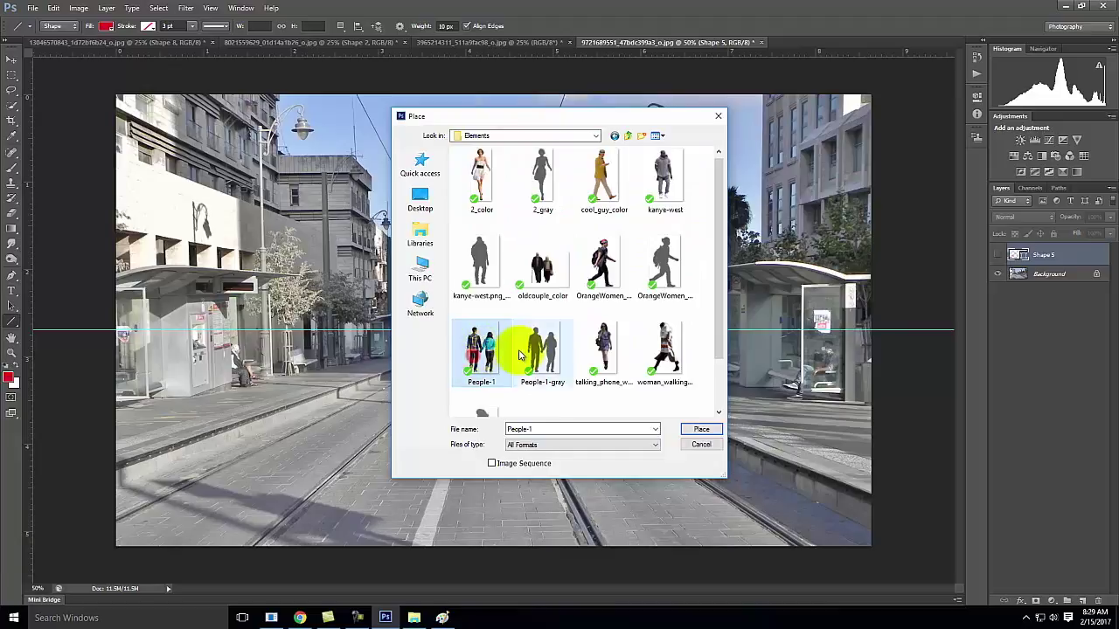
pyautogui.click(701, 429)
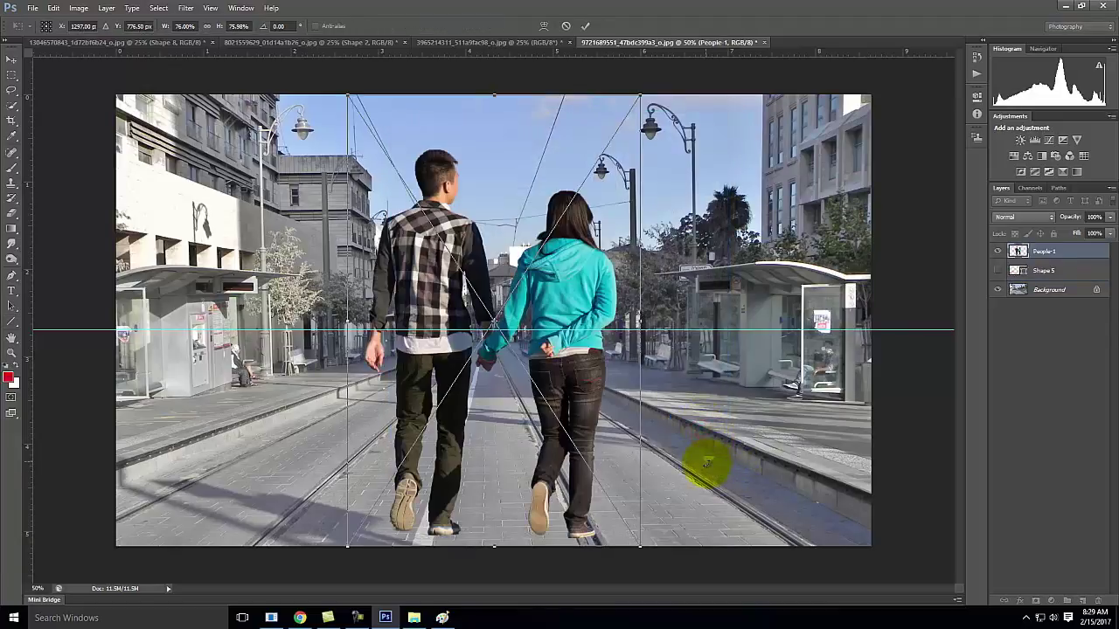
# - Scale the placed couple down proportionally to suit the street scene's horizon guide
pyautogui.click(540, 310)
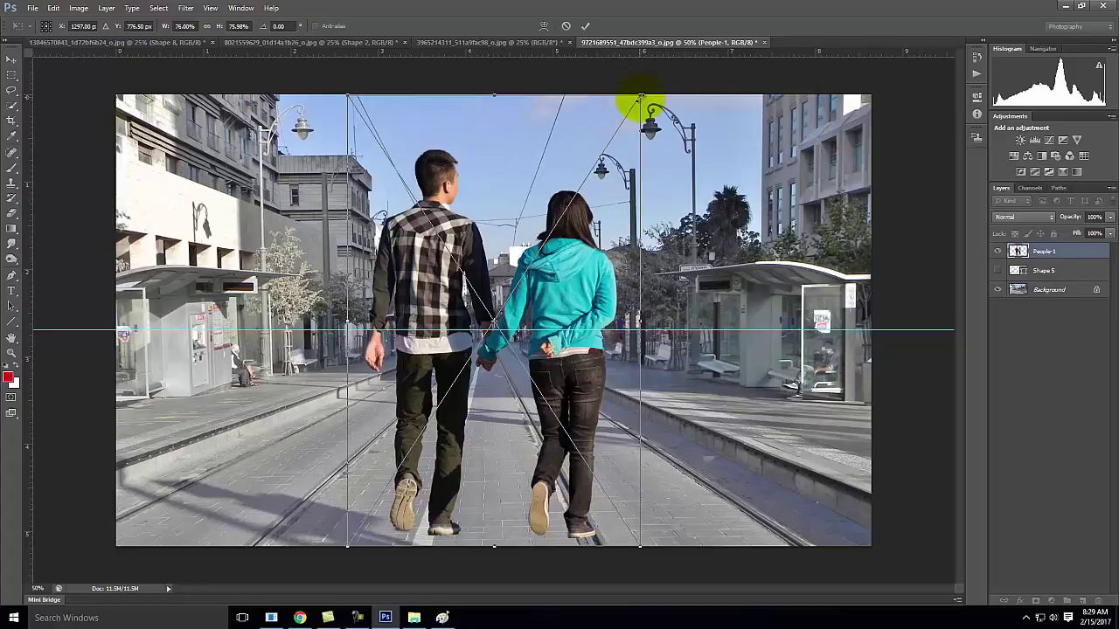
pyautogui.moveTo(641, 100); pyautogui.dragTo(499, 260)
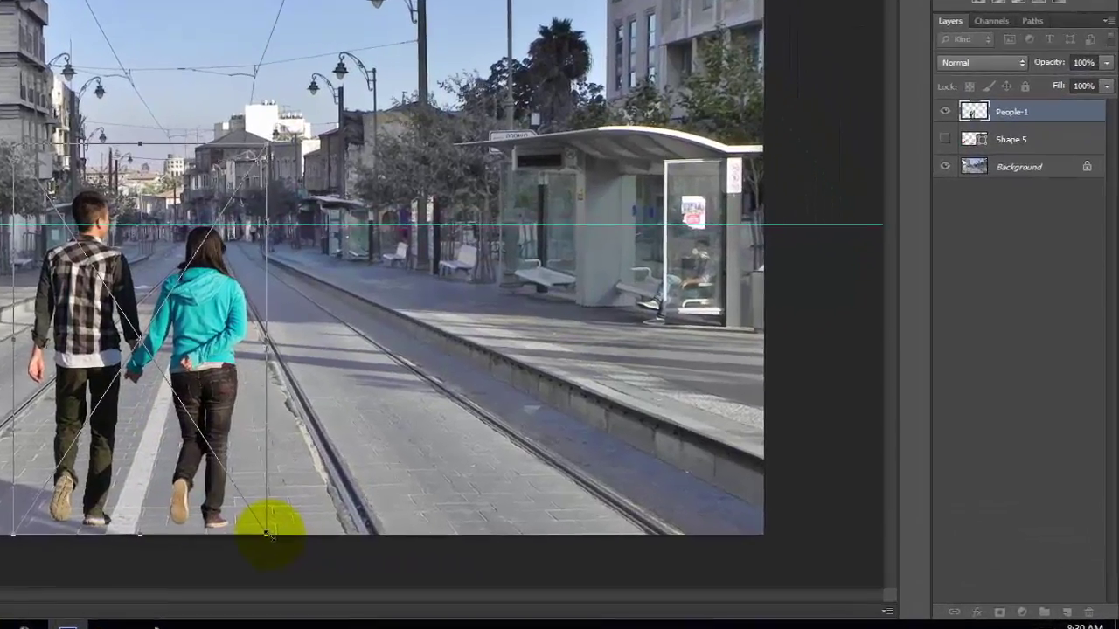
pyautogui.moveTo(523, 546); pyautogui.dragTo(500, 511)
pyautogui.moveTo(186, 479); pyautogui.dragTo(155, 437)
# - Move the couple across the street to stand over the tram rail beside the white line, with their heads near the horizon guide
pyautogui.moveTo(114, 249); pyautogui.dragTo(202, 274)
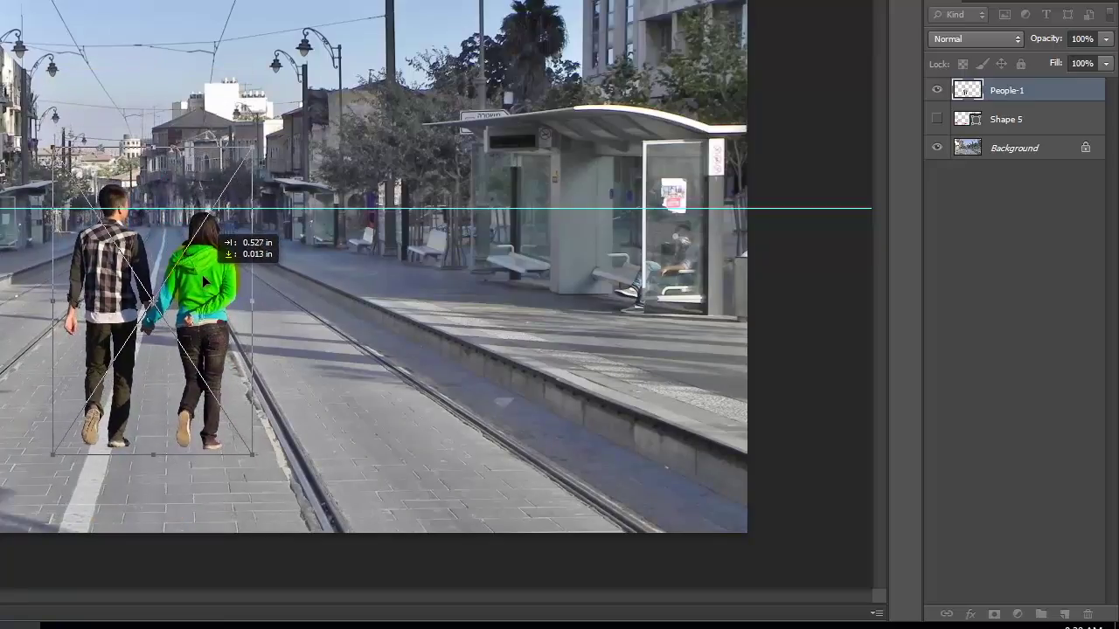
pyautogui.moveTo(201, 274); pyautogui.dragTo(330, 273)
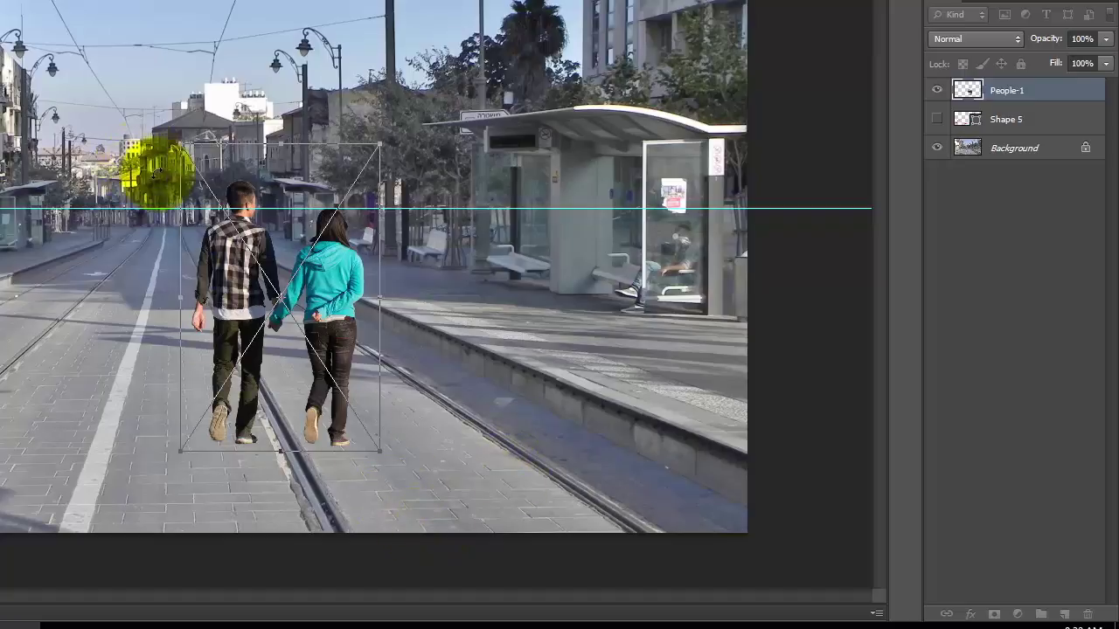
pyautogui.click(337, 305)
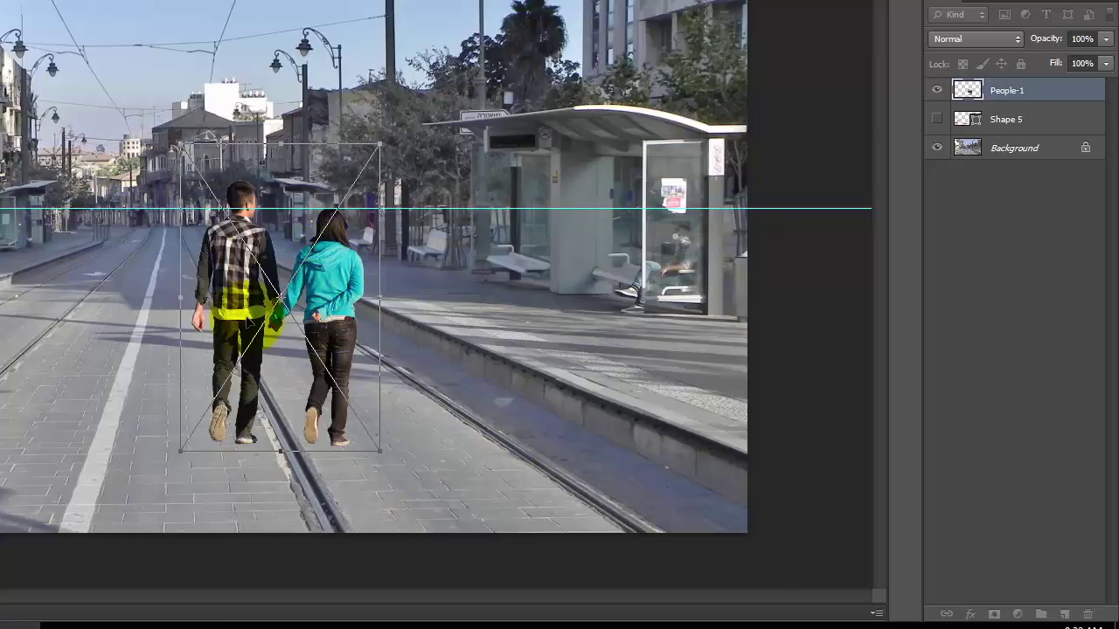
pyautogui.click(324, 282)
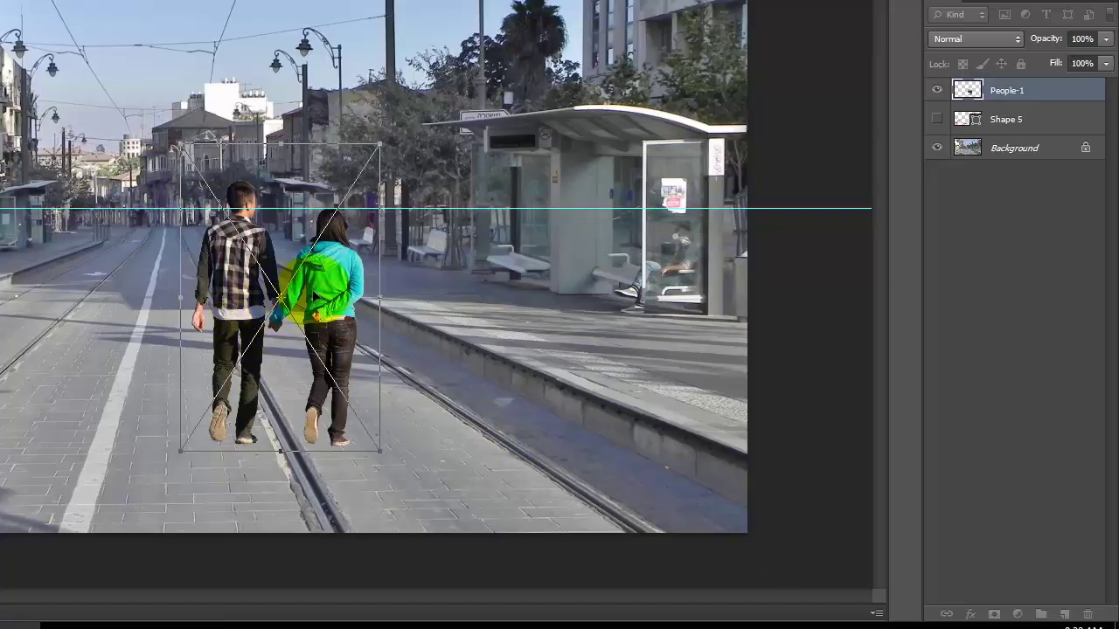
pyautogui.moveTo(292, 297); pyautogui.dragTo(330, 265)
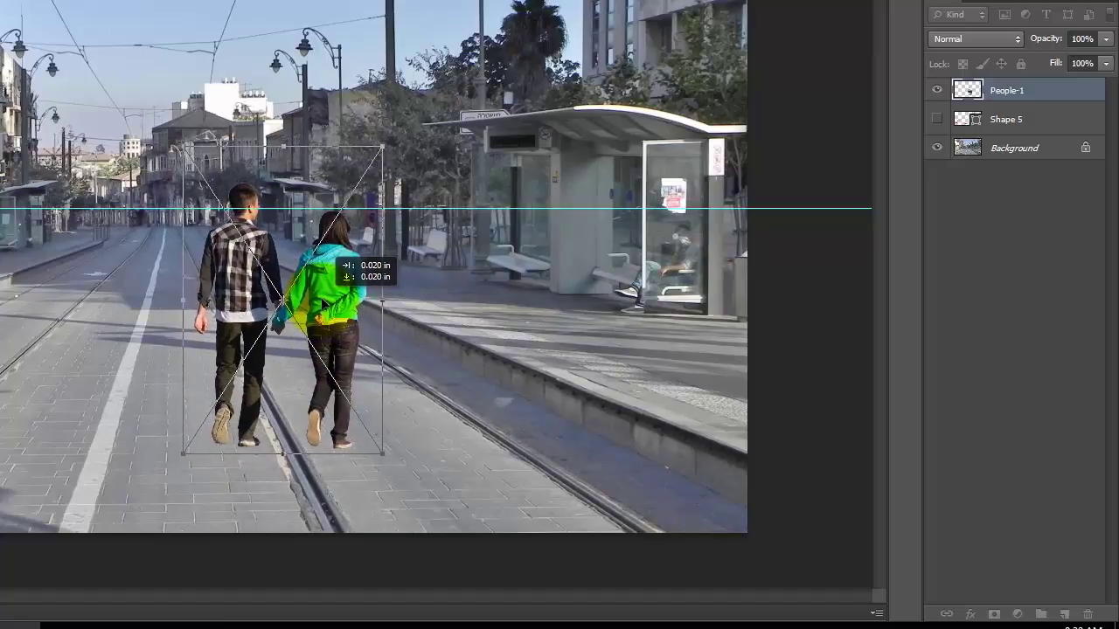
pyautogui.moveTo(330, 265); pyautogui.dragTo(328, 265)
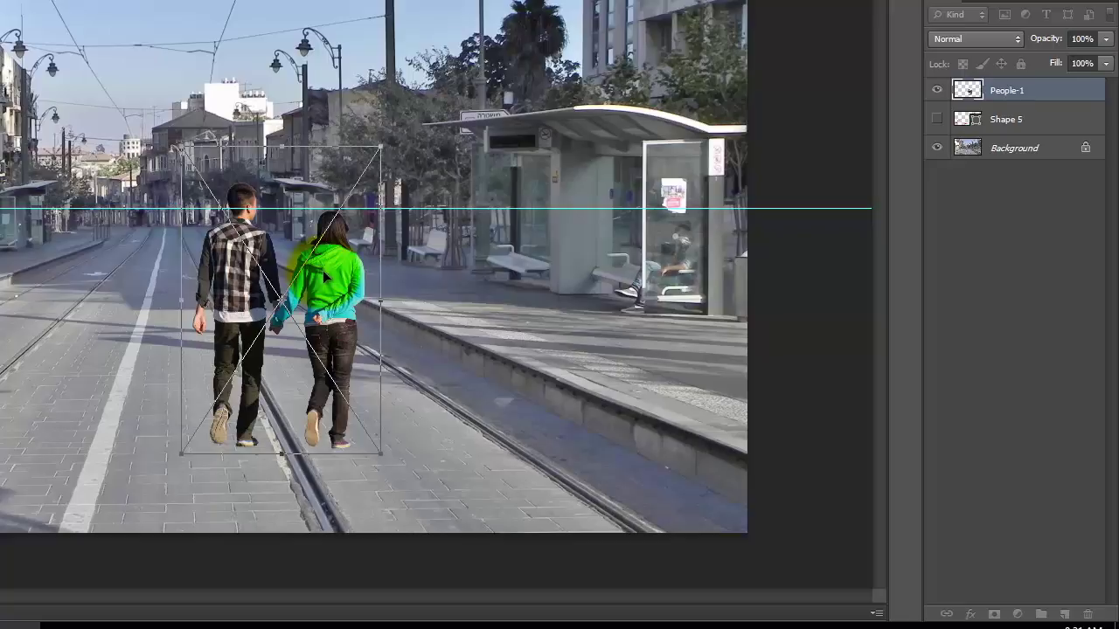
# - Nudge the couple slightly downward to fine-tune the man's head against the horizon guide
pyautogui.press('Down')
pyautogui.press('Down')
pyautogui.press('Down')
pyautogui.press('Down')
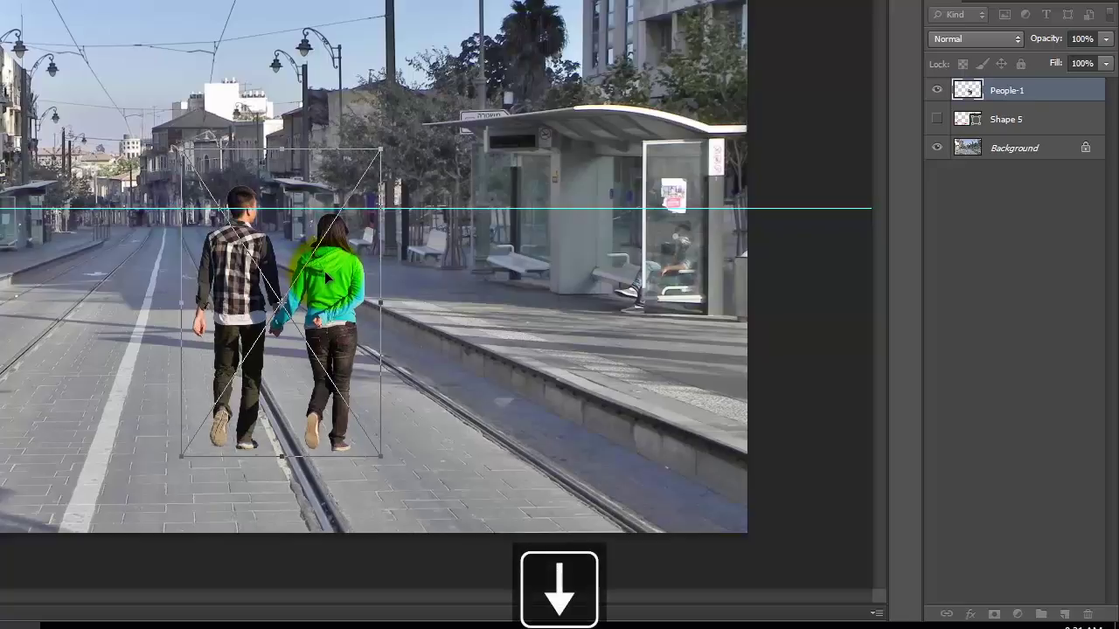
pyautogui.press('Down')
pyautogui.press('Down')
pyautogui.press('Up')
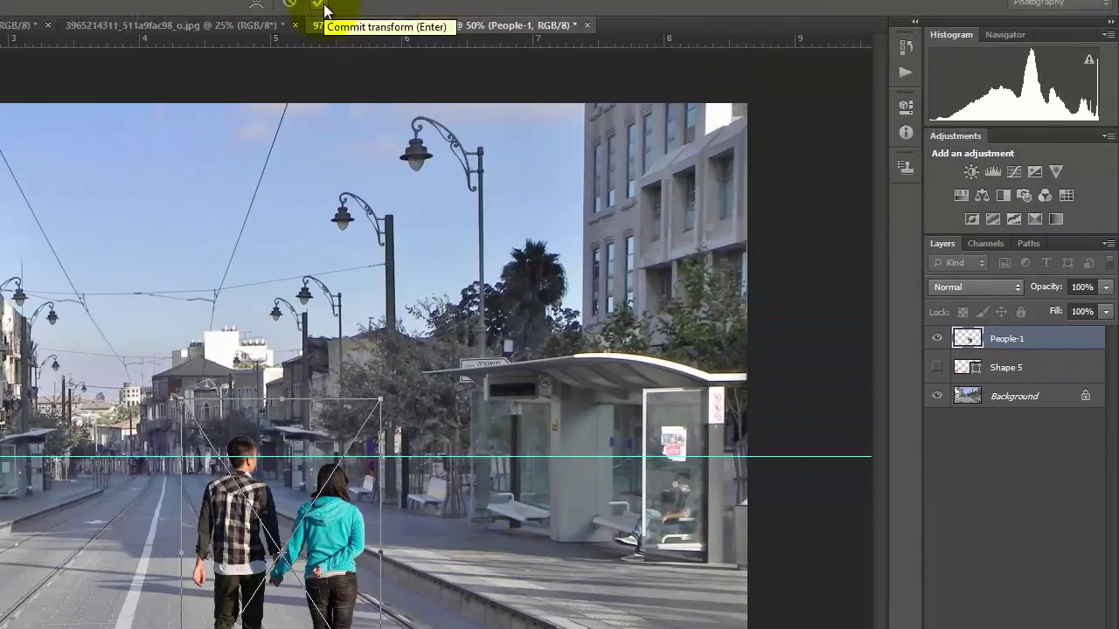
# - Commit the placed couple's transform and inspect their heads against the horizon guide and their feet on the pavement
pyautogui.click(321, 40)
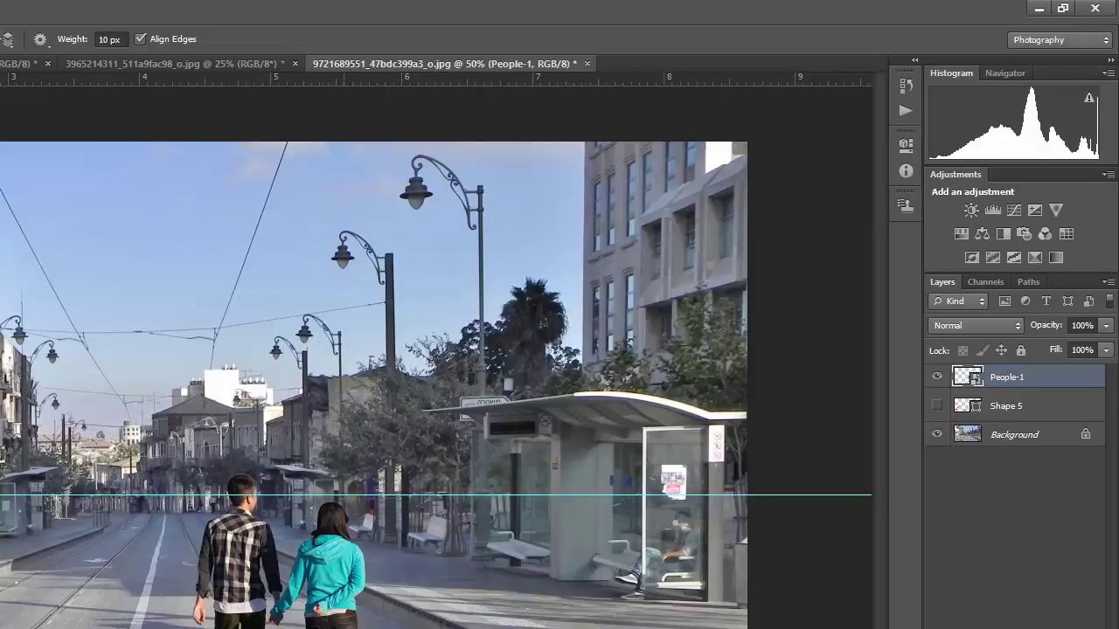
pyautogui.hotkey('ctrl', '=')
pyautogui.hotkey('ctrl', '=')
pyautogui.hotkey('ctrl', '=')
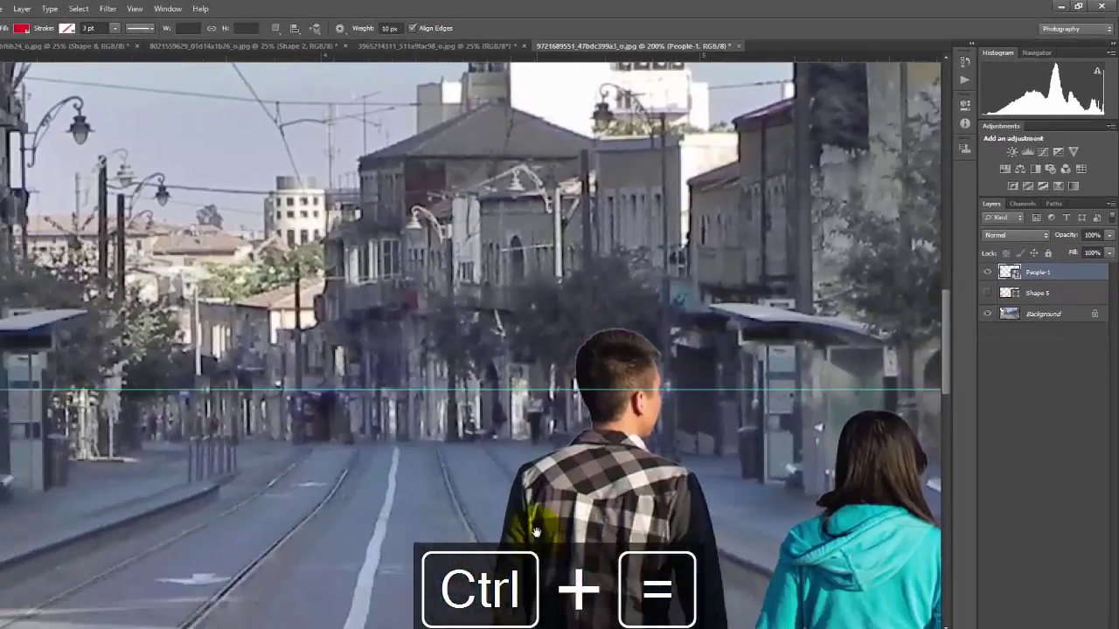
pyautogui.press('space')
pyautogui.moveTo(692, 237); pyautogui.dragTo(498, 582)
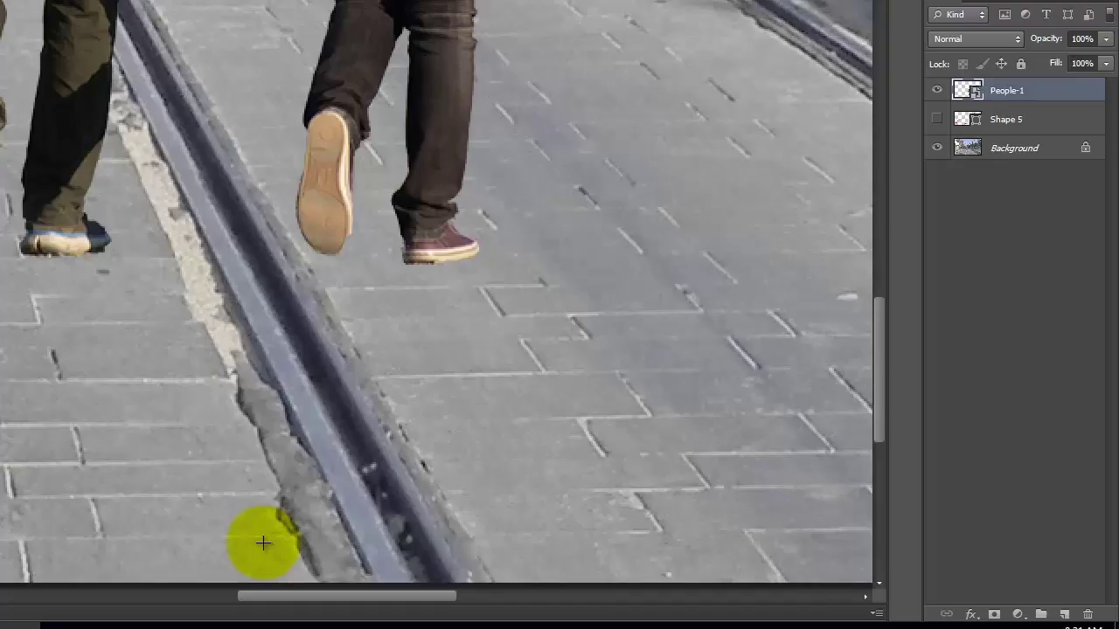
pyautogui.hotkey('ctrl', '-')
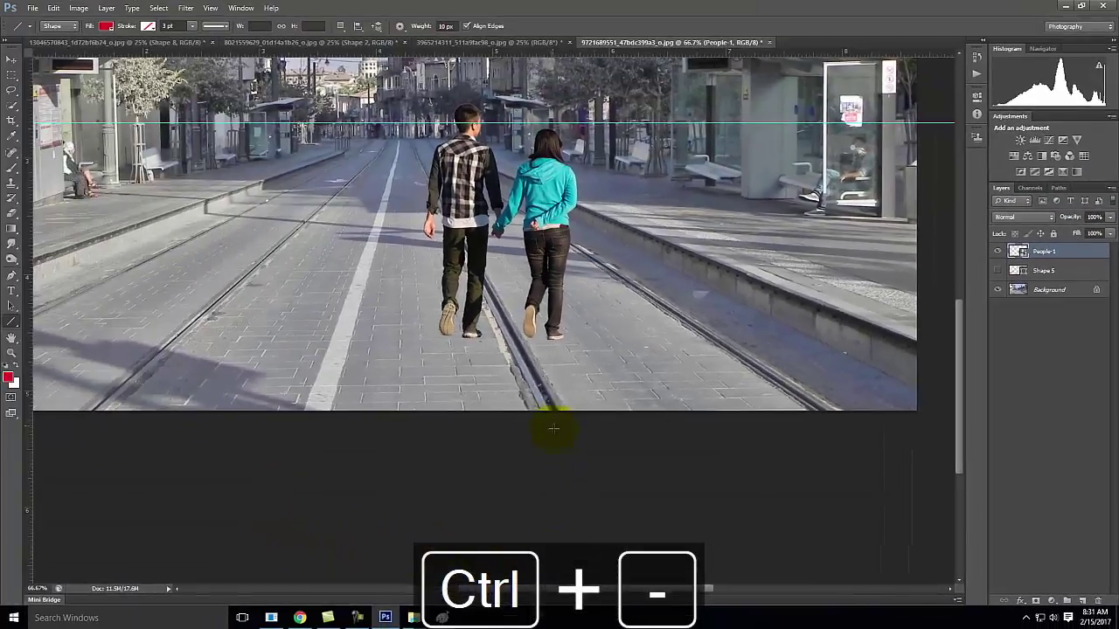
pyautogui.scroll(3, 333, 371)
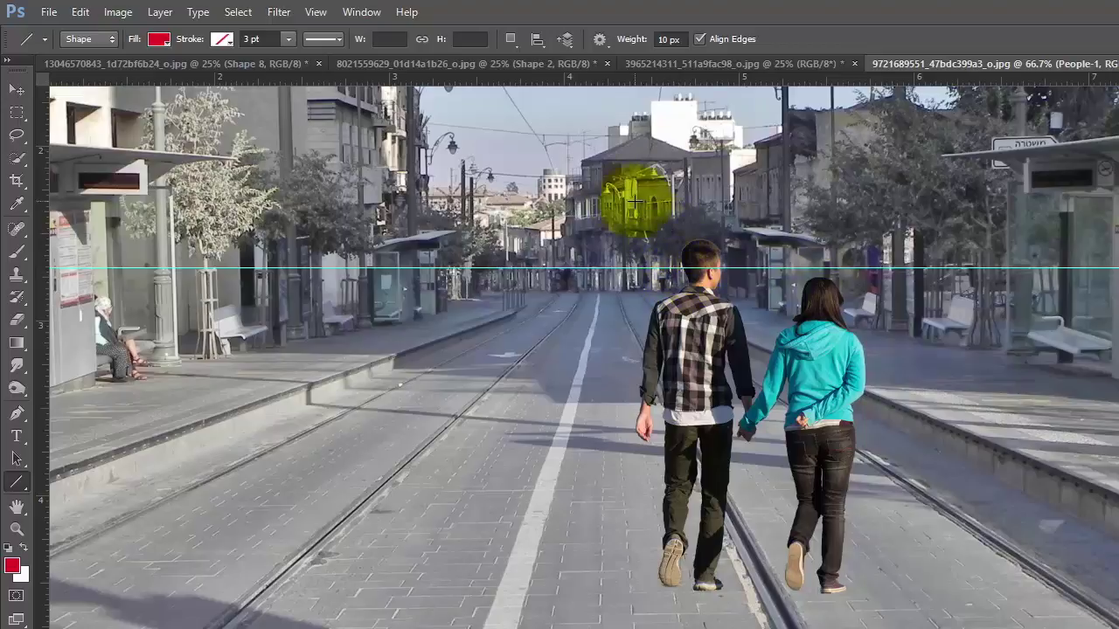
# - Place the People-1-gray silhouette image from the Elements folder into the tram street scene
pyautogui.click(44, 13)
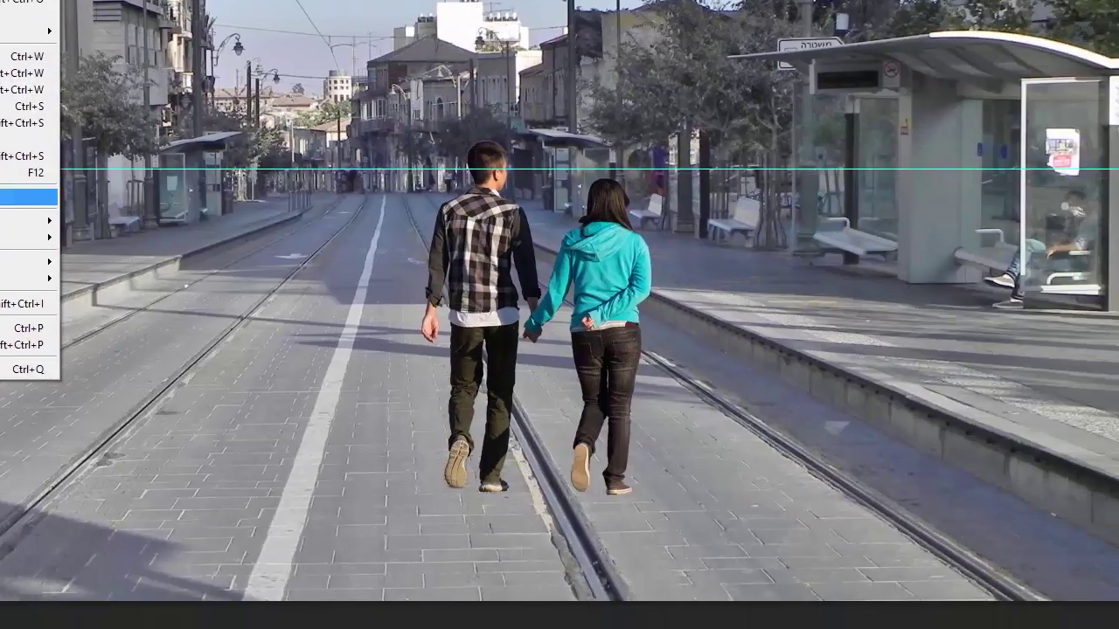
pyautogui.click(29, 196)
pyautogui.click(530, 404)
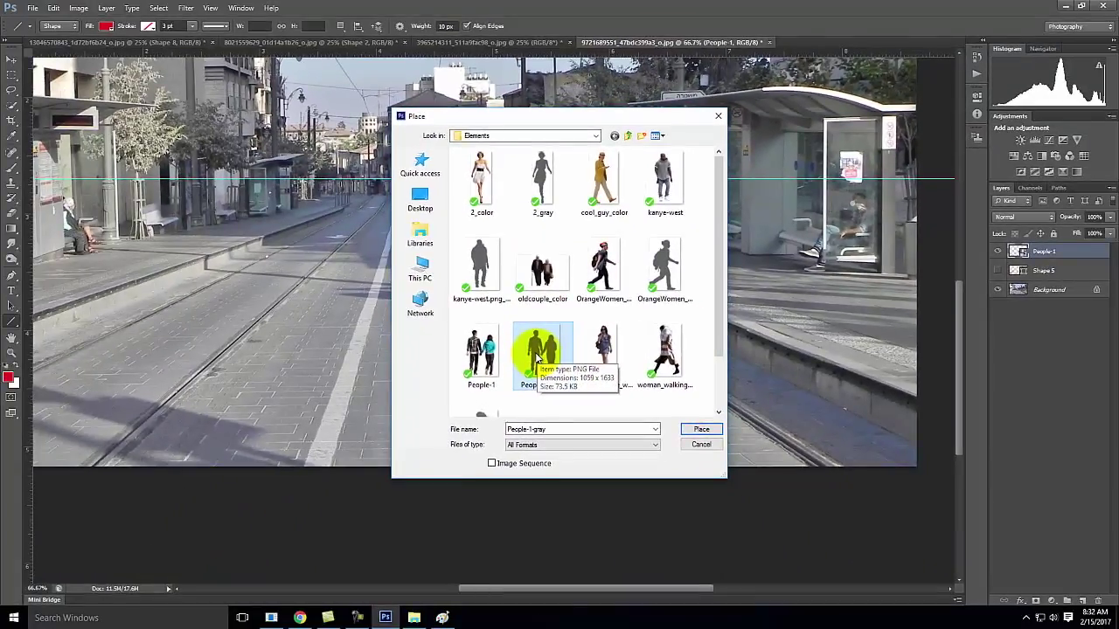
pyautogui.click(702, 430)
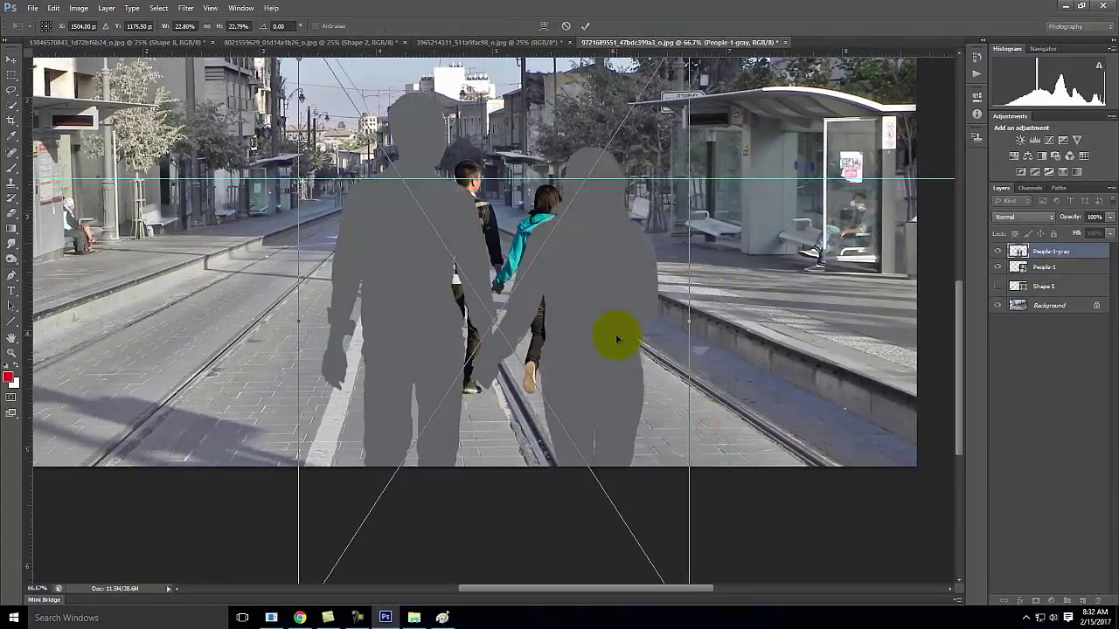
# - Scale the gray silhouette down to the couple's size and move it over them
pyautogui.scroll(3, 607, 339)
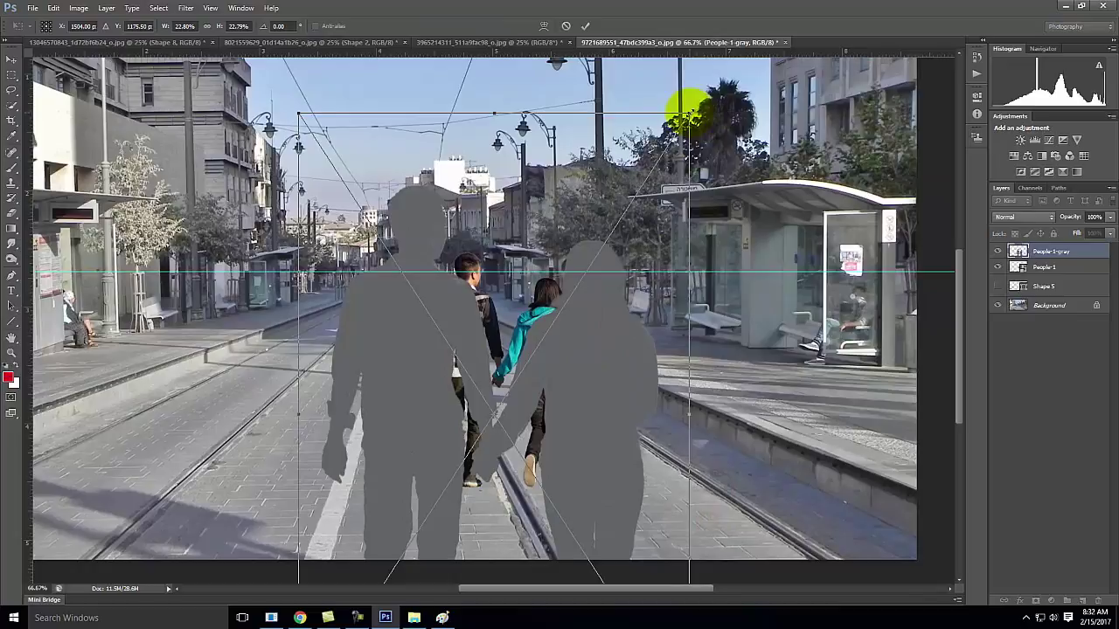
pyautogui.moveTo(689, 114); pyautogui.dragTo(478, 437)
pyautogui.moveTo(459, 516); pyautogui.dragTo(563, 316)
pyautogui.moveTo(488, 280); pyautogui.dragTo(488, 279)
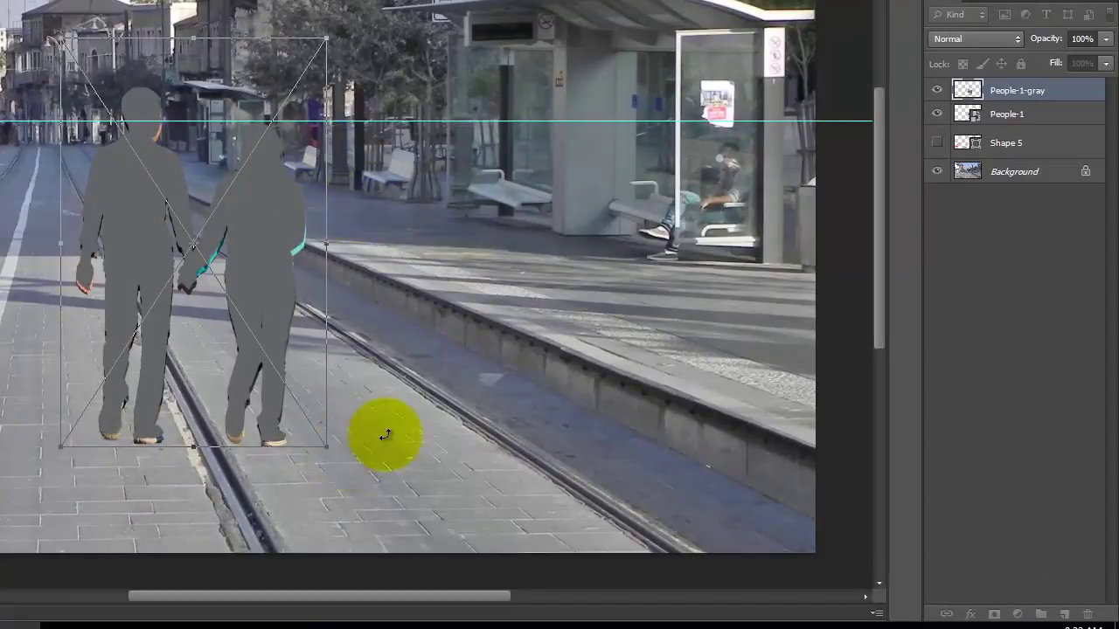
# - Fine-tune the silhouette's position and size until it fully covers the couple, and commit the placement
pyautogui.press('Down')
pyautogui.press('Down')
pyautogui.press('Down')
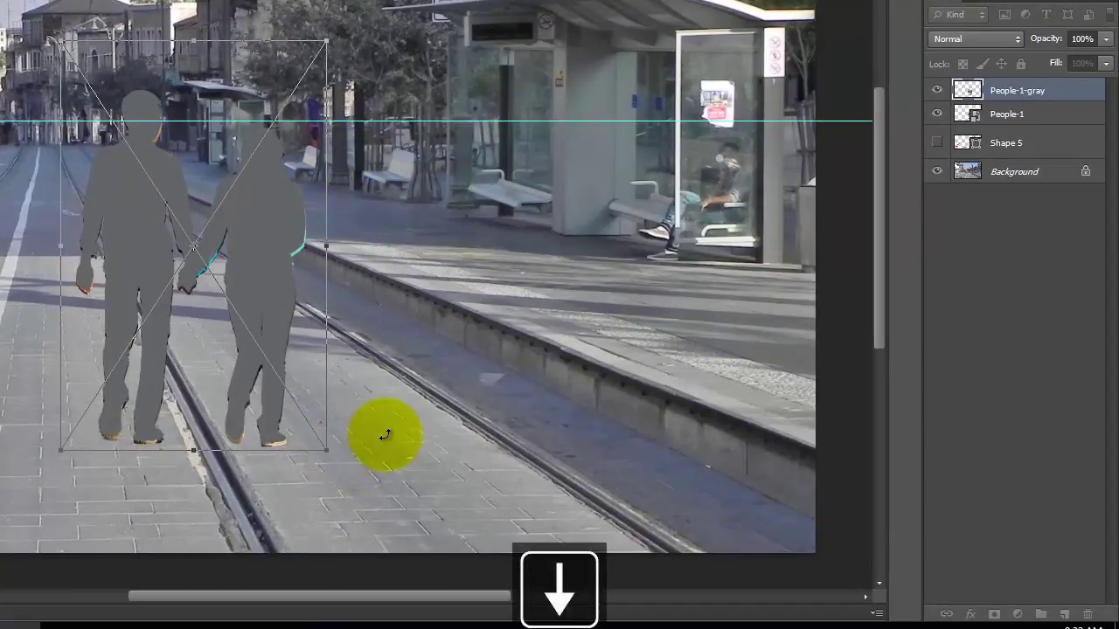
pyautogui.moveTo(326, 450); pyautogui.dragTo(328, 452)
pyautogui.press('Left')
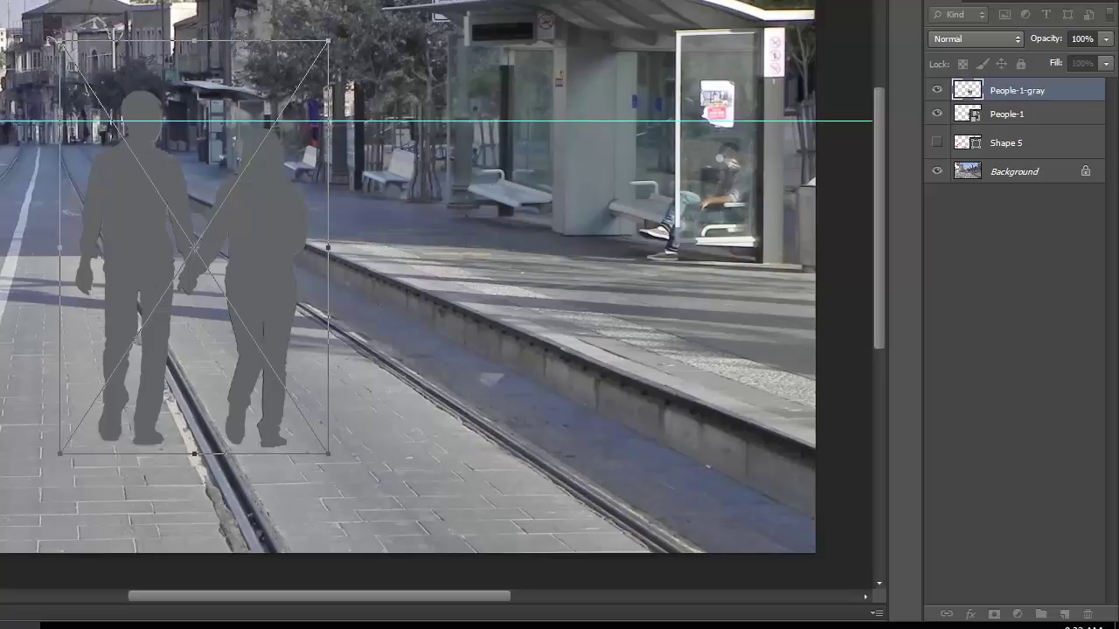
pyautogui.doubleClick(236, 70)
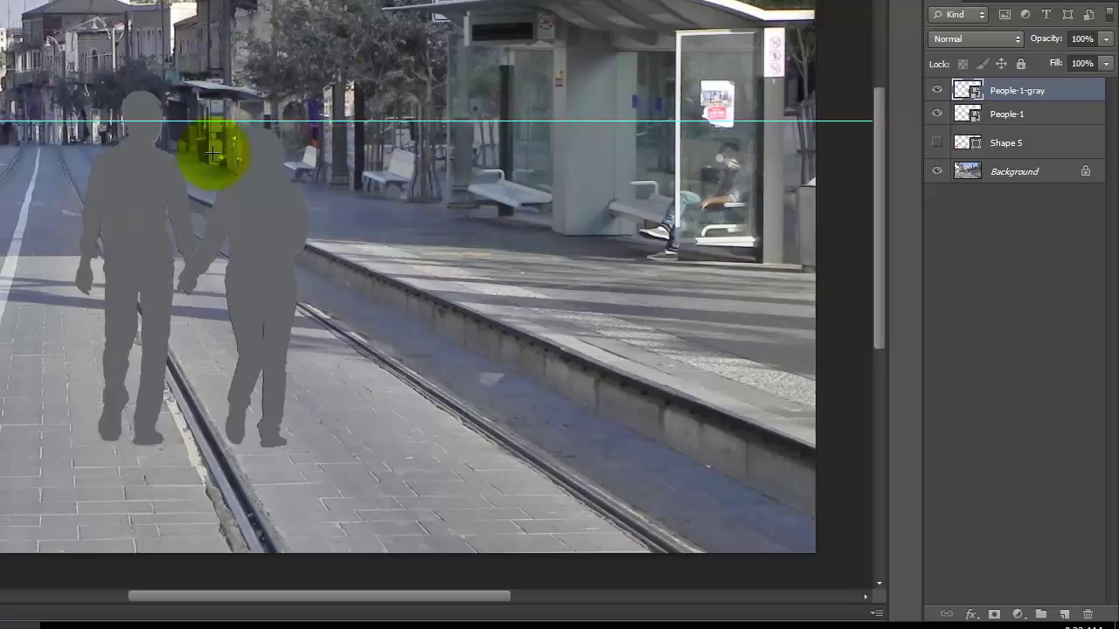
# - Show the Shape 5 light-direction lines and move them so the lower line ends at the man's feet
pyautogui.click(935, 147)
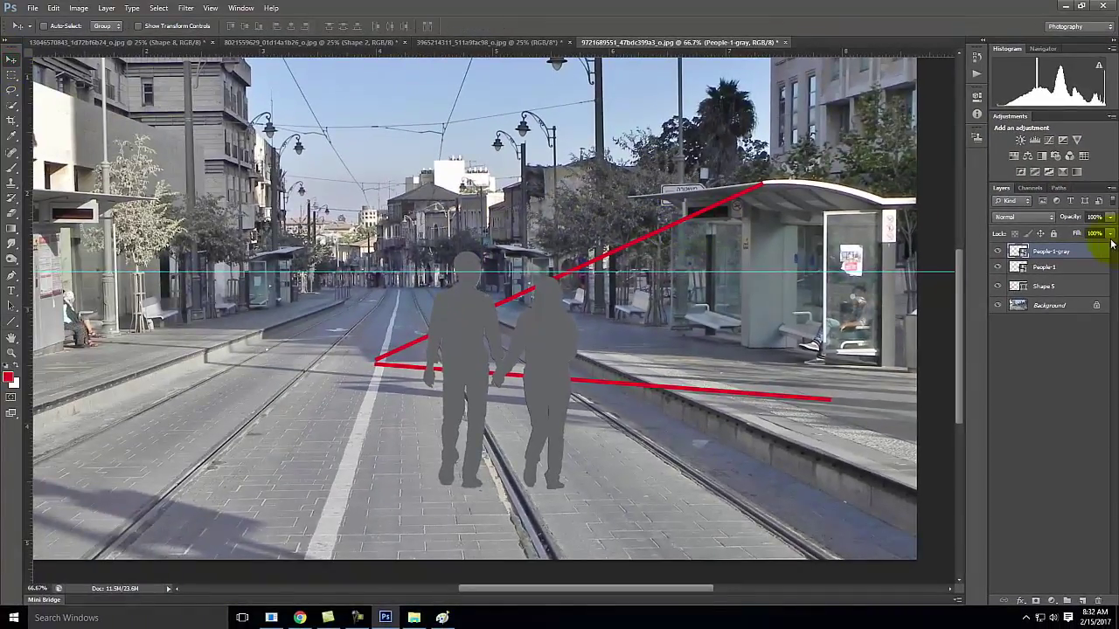
pyautogui.click(1077, 288)
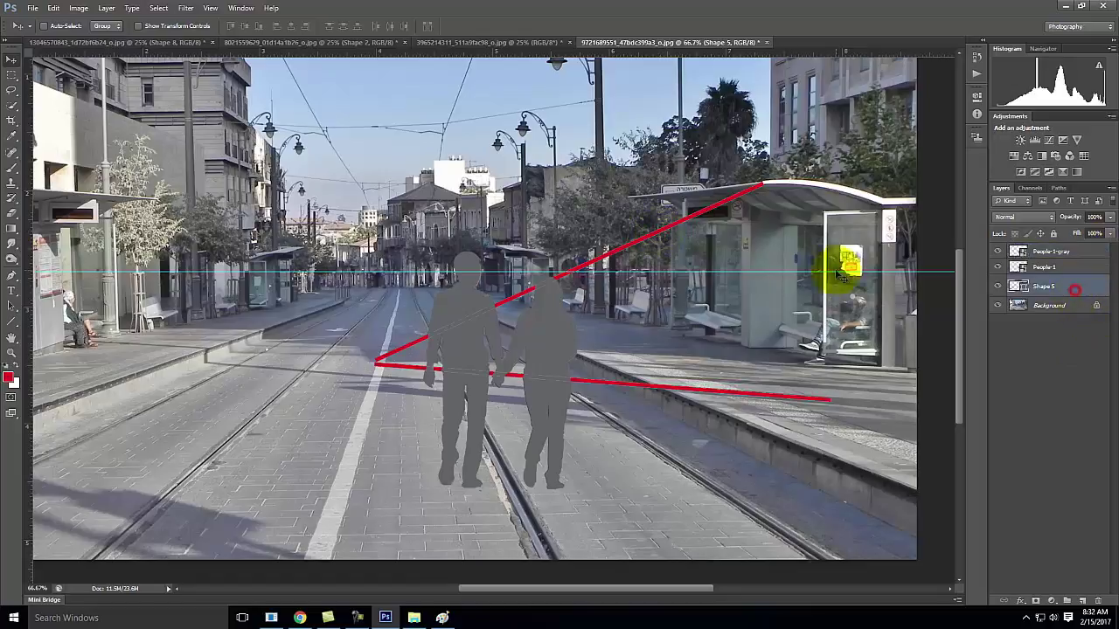
pyautogui.moveTo(681, 232); pyautogui.dragTo(342, 317)
pyautogui.moveTo(347, 314); pyautogui.dragTo(353, 313)
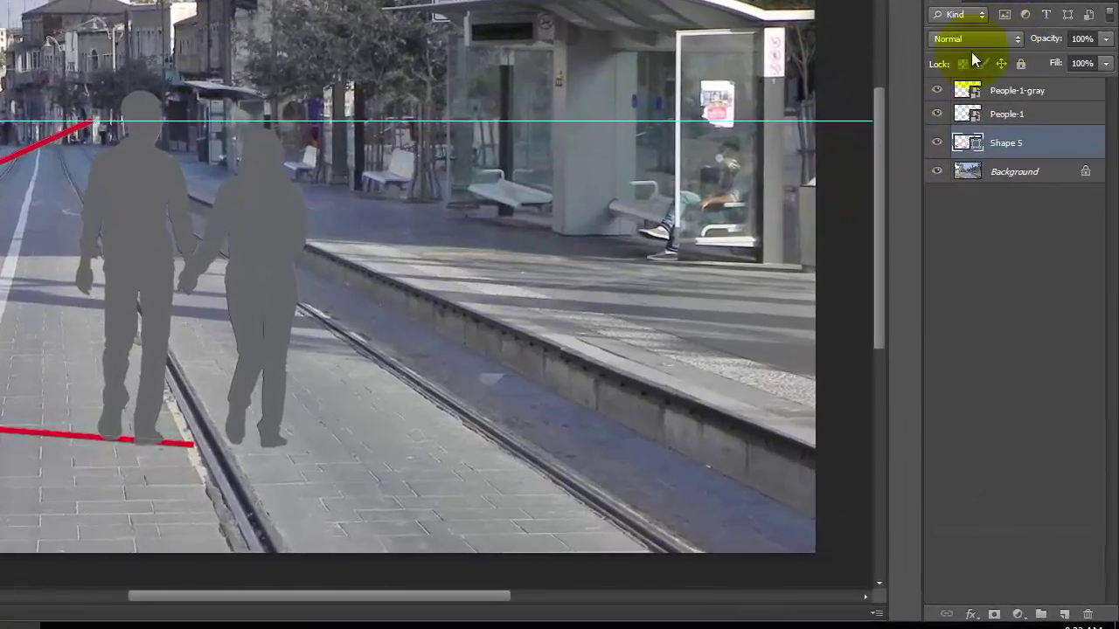
# - Set the People-1-gray layer's blend mode to Multiply and rename the layer Shadow
pyautogui.click(1005, 90)
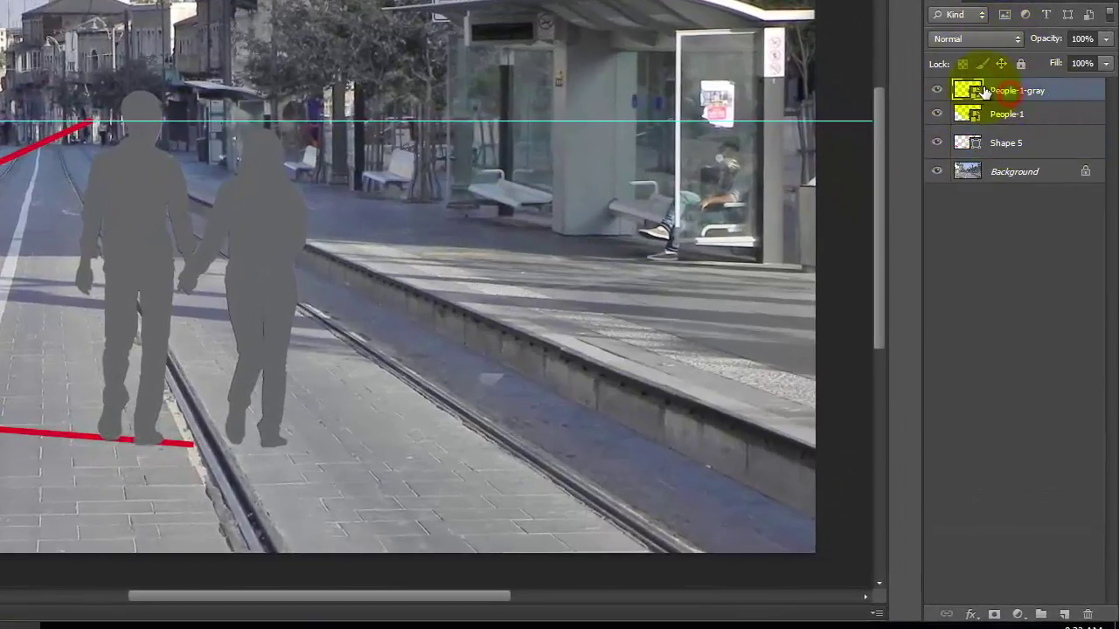
pyautogui.click(984, 37)
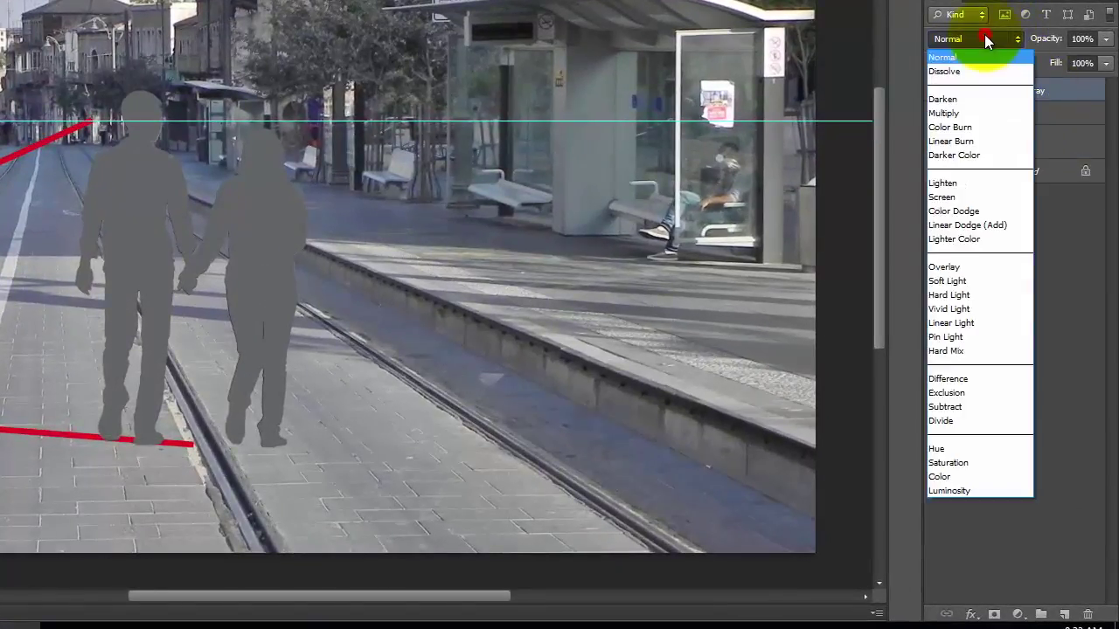
pyautogui.click(971, 114)
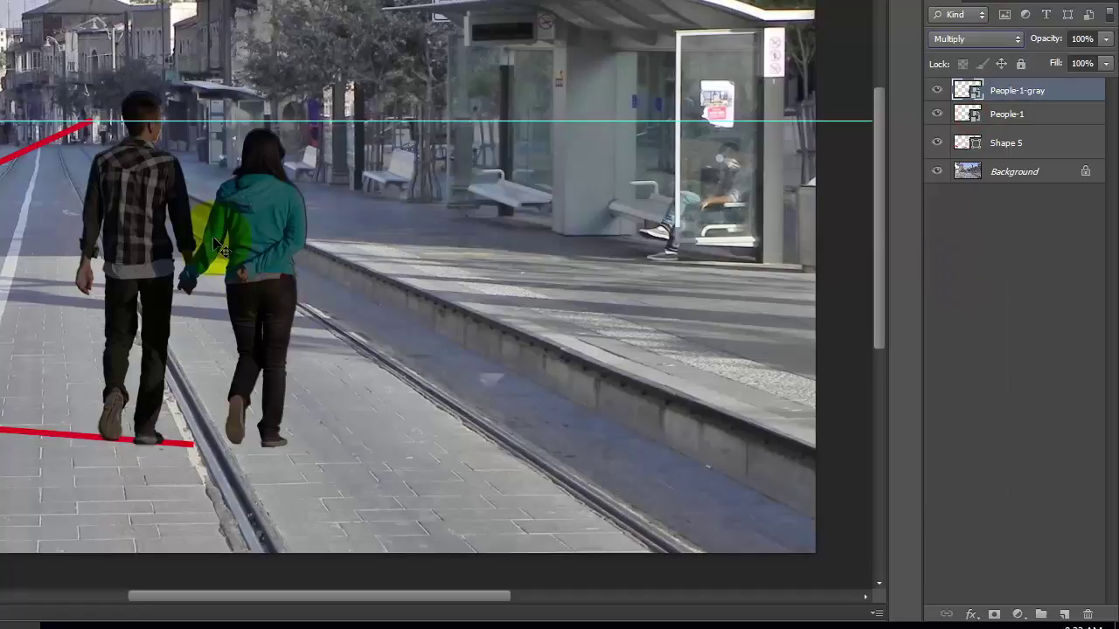
pyautogui.doubleClick(1028, 93)
pyautogui.write('Shadow')
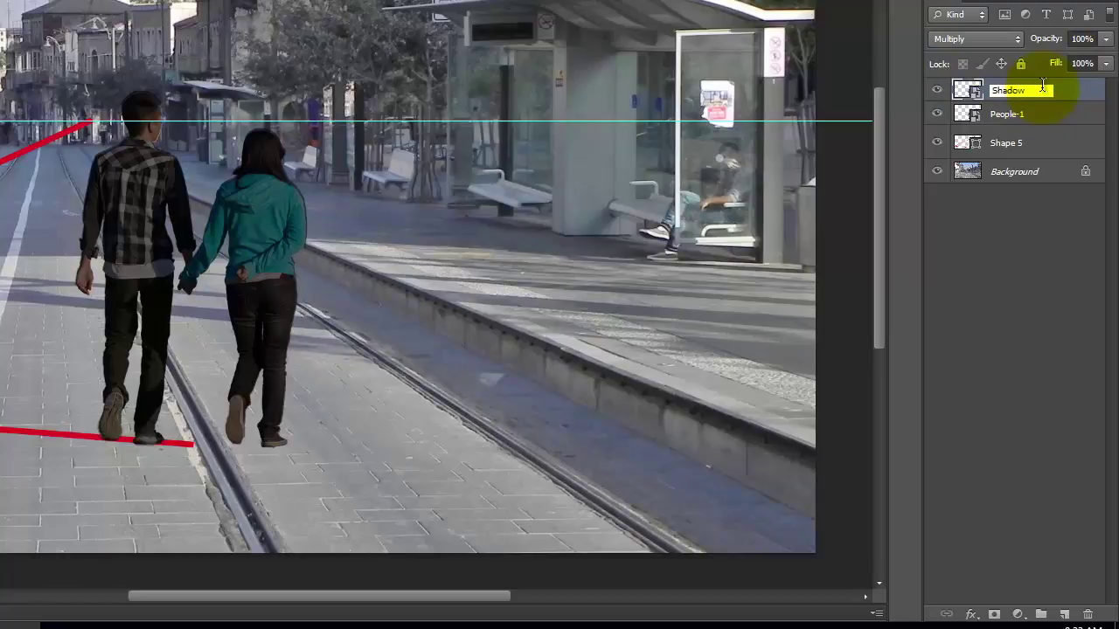
pyautogui.click(965, 334)
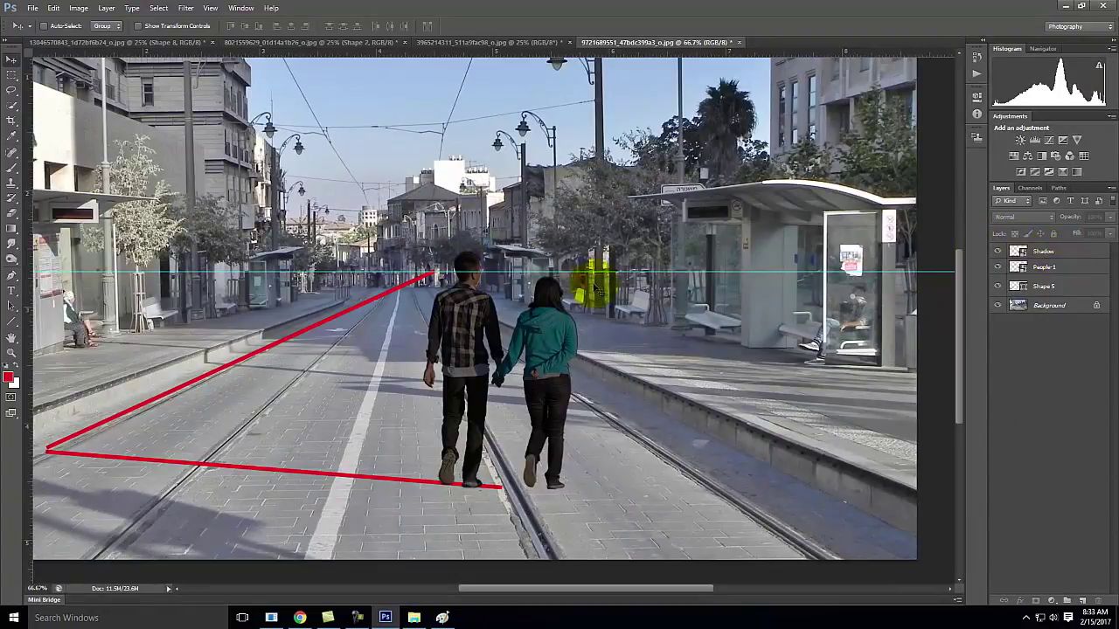
# - Skew the Shadow layer, pulling its upper corners sideways and down so the silhouette leans away from the couple toward the white line
pyautogui.click(54, 8)
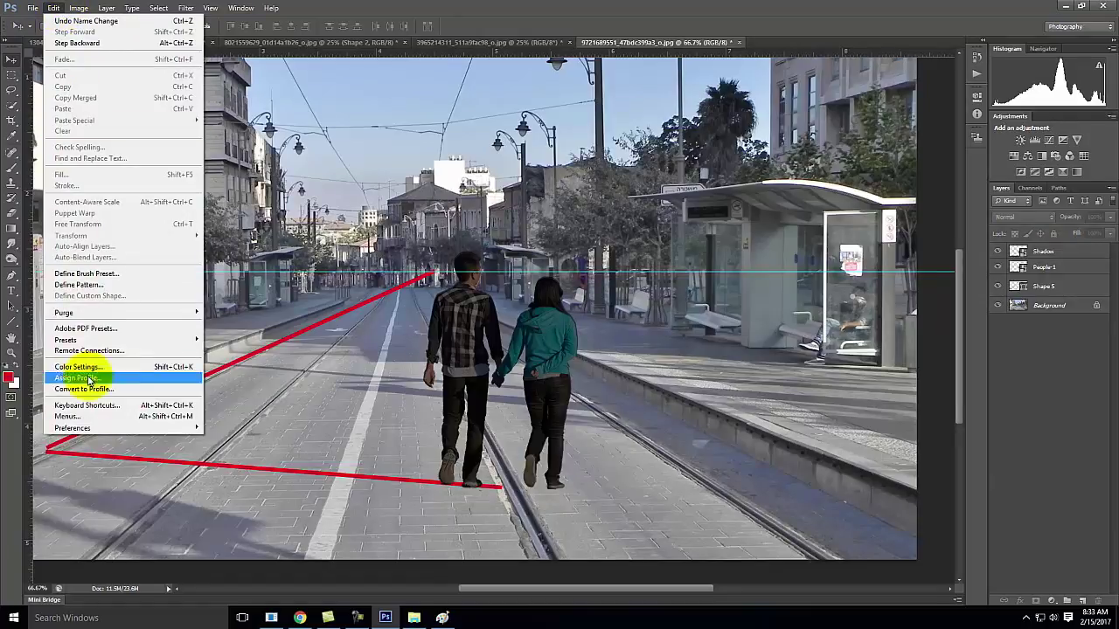
pyautogui.click(1092, 253)
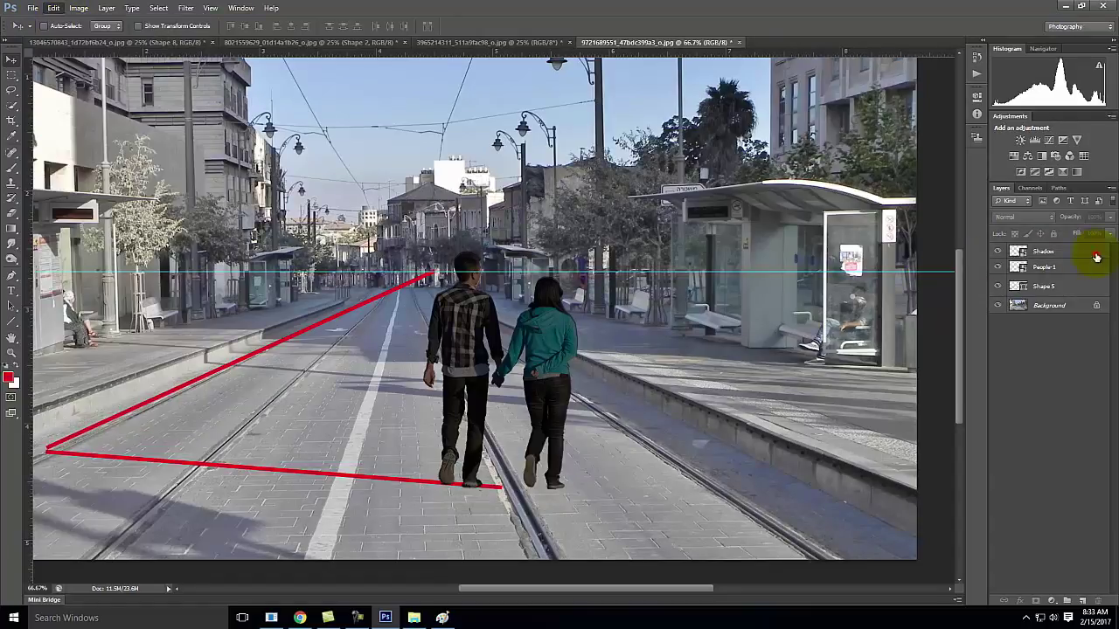
pyautogui.click(1096, 256)
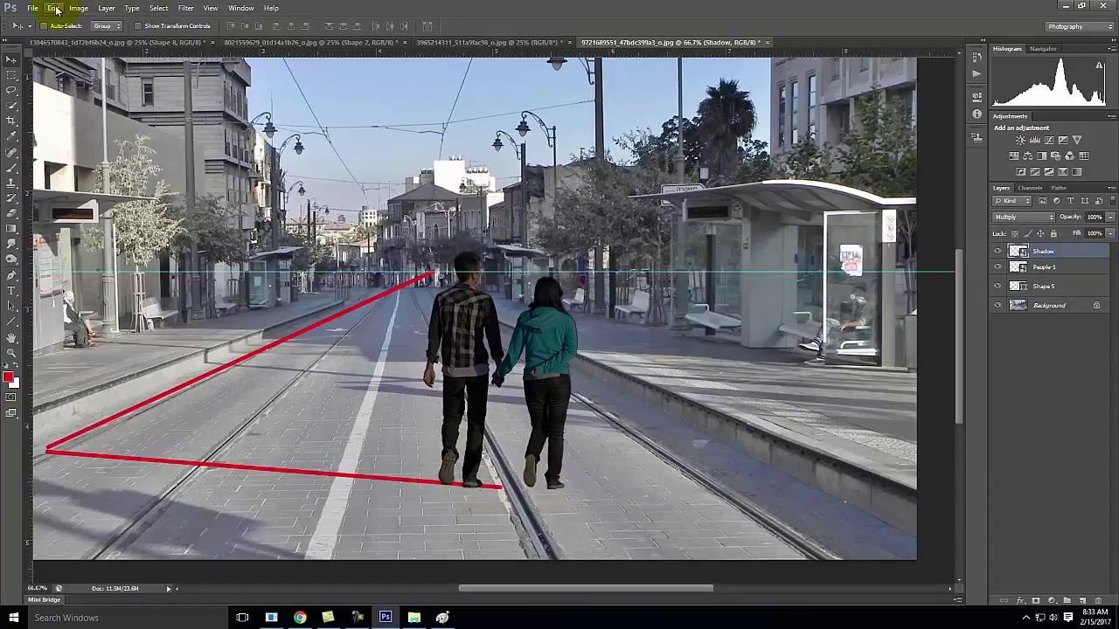
pyautogui.click(54, 7)
pyautogui.moveTo(65, 236)
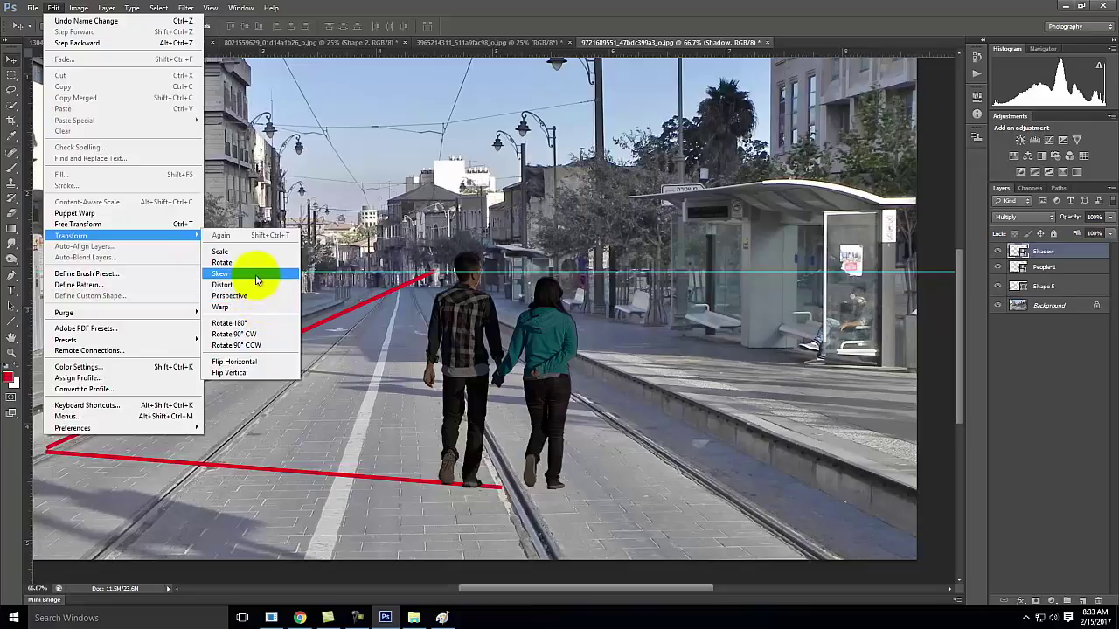
pyautogui.click(256, 279)
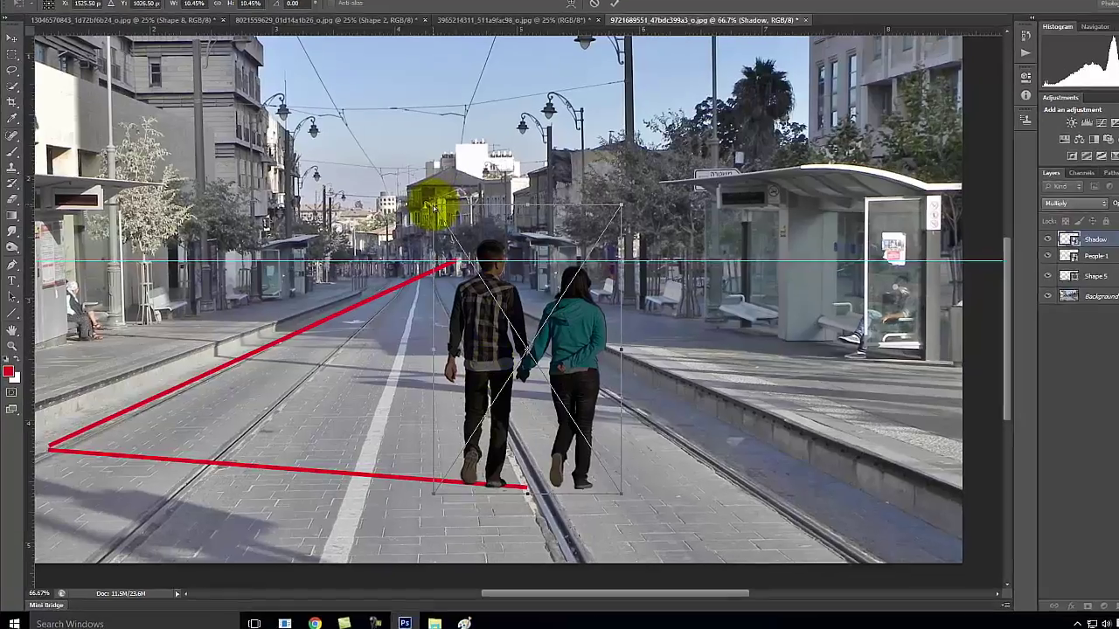
pyautogui.moveTo(409, 216); pyautogui.dragTo(339, 216)
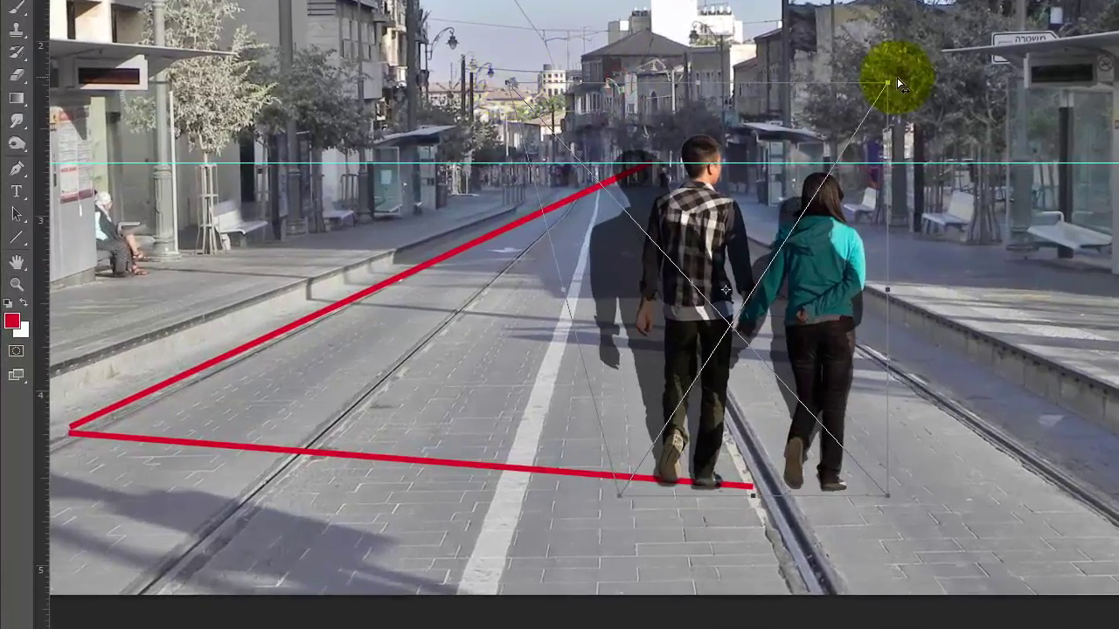
pyautogui.moveTo(890, 84); pyautogui.dragTo(676, 256)
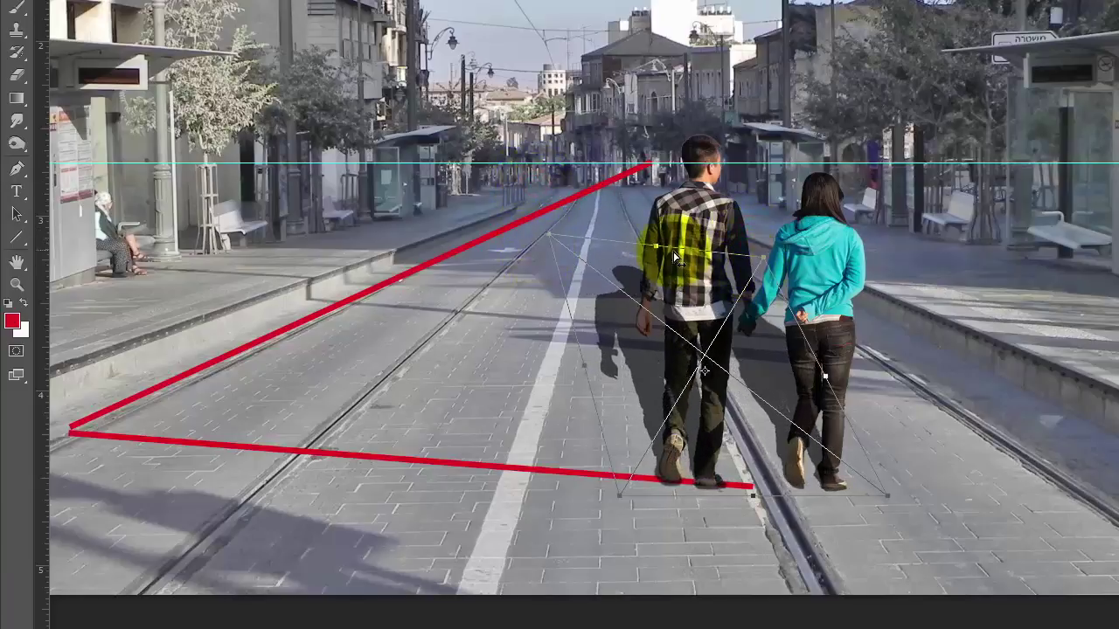
pyautogui.moveTo(555, 242); pyautogui.dragTo(557, 260)
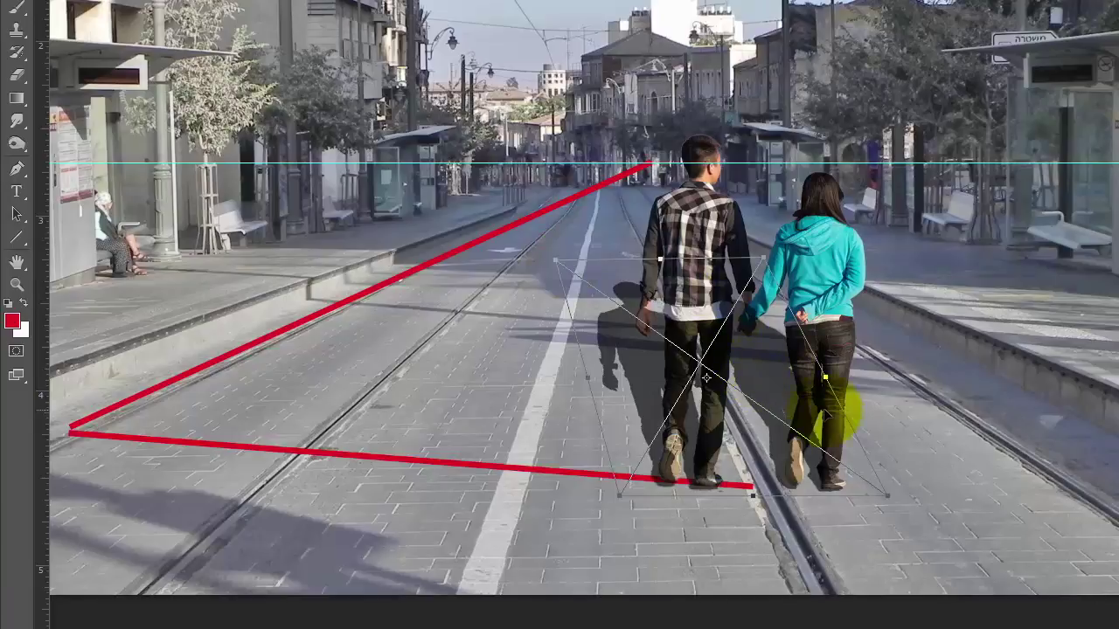
# - Stretch and flatten the skewed shadow along the ground toward the far curb, roughly following the lower red line
pyautogui.moveTo(556, 261); pyautogui.dragTo(262, 313)
pyautogui.moveTo(761, 255); pyautogui.dragTo(424, 257)
pyautogui.moveTo(250, 260); pyautogui.dragTo(551, 317)
pyautogui.moveTo(348, 315); pyautogui.dragTo(175, 355)
pyautogui.moveTo(549, 317); pyautogui.dragTo(289, 311)
pyautogui.moveTo(167, 322); pyautogui.dragTo(147, 389)
pyautogui.moveTo(325, 325); pyautogui.dragTo(80, 477)
pyautogui.moveTo(208, 351); pyautogui.dragTo(131, 370)
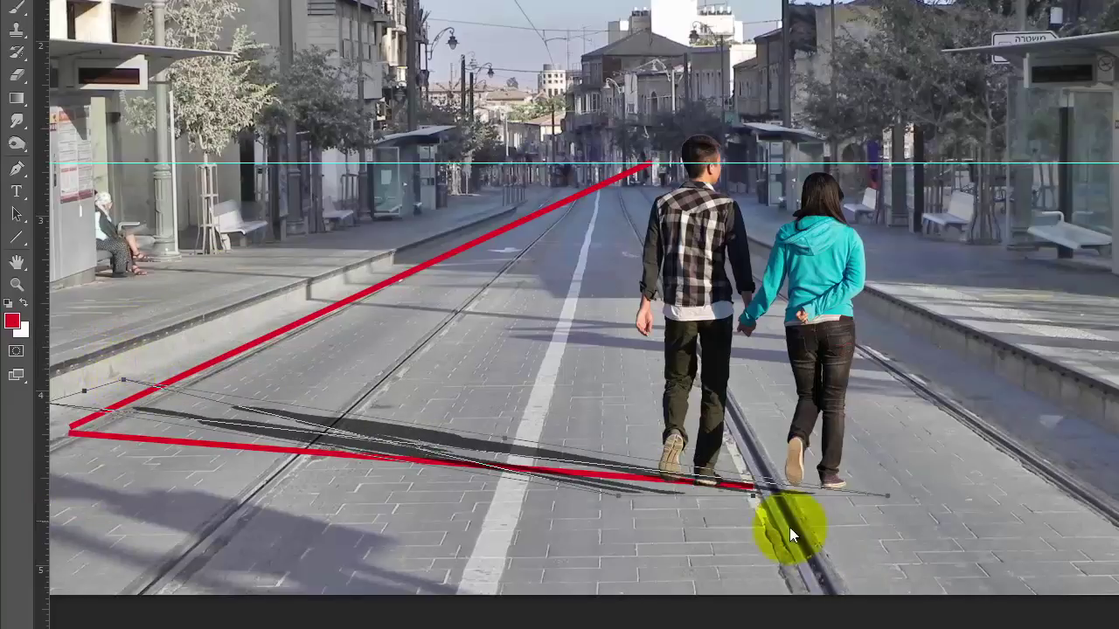
# - Move the flattened shadow so its feet meet the shoes of the man and the woman
pyautogui.hotkey('ctrl', '=')
pyautogui.hotkey('ctrl', '=')
pyautogui.hotkey('ctrl', '=')
pyautogui.press('space')
pyautogui.moveTo(759, 493); pyautogui.dragTo(737, 417)
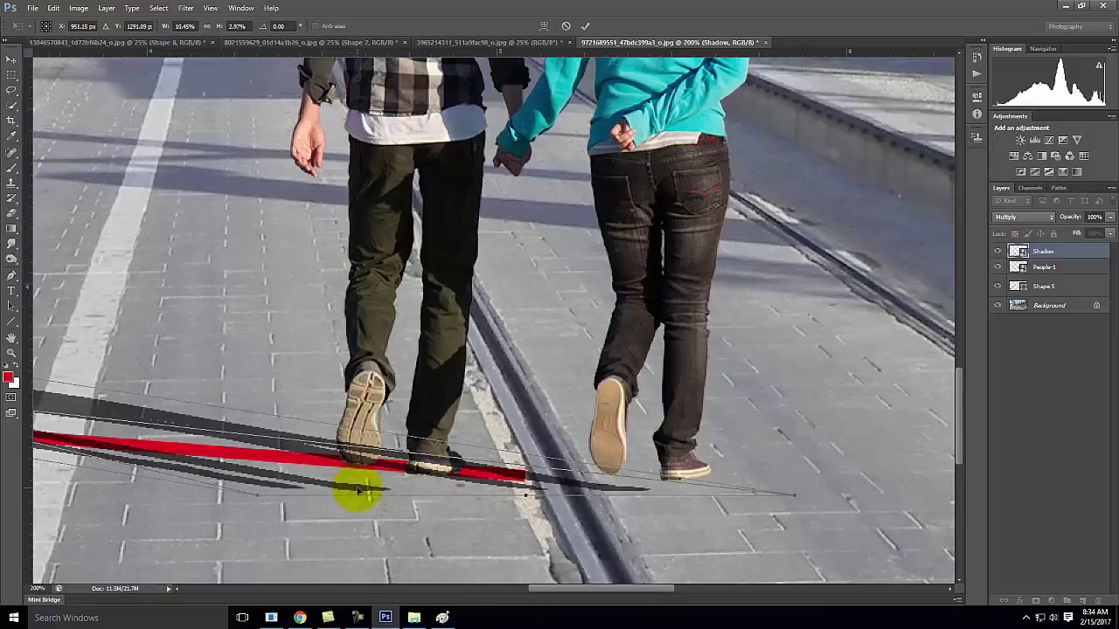
pyautogui.moveTo(356, 492); pyautogui.dragTo(425, 473)
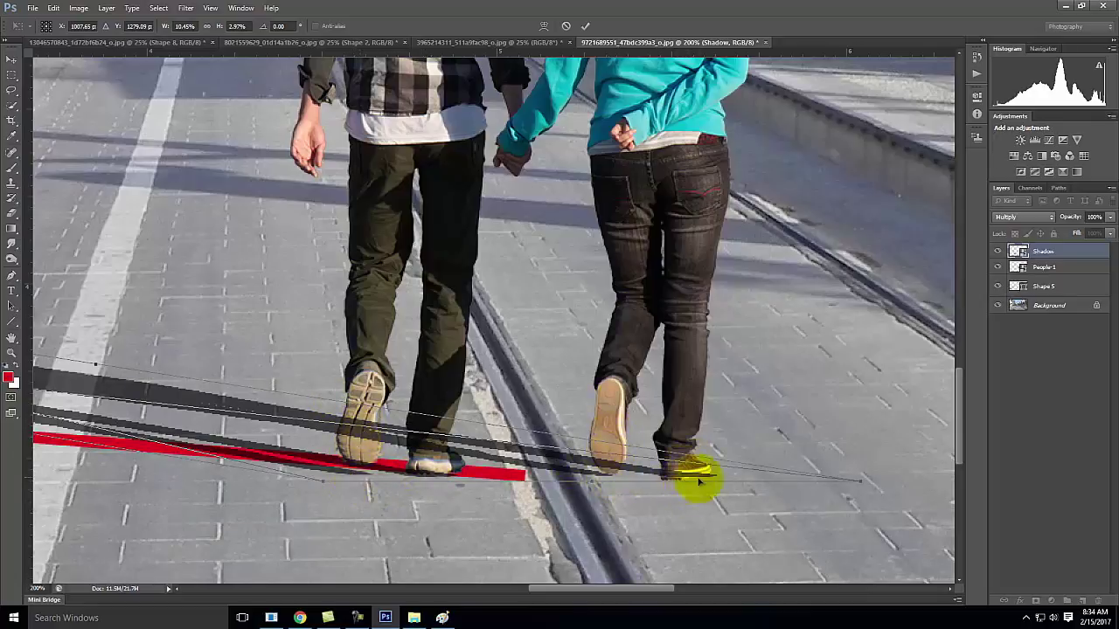
pyautogui.moveTo(863, 484); pyautogui.dragTo(847, 481)
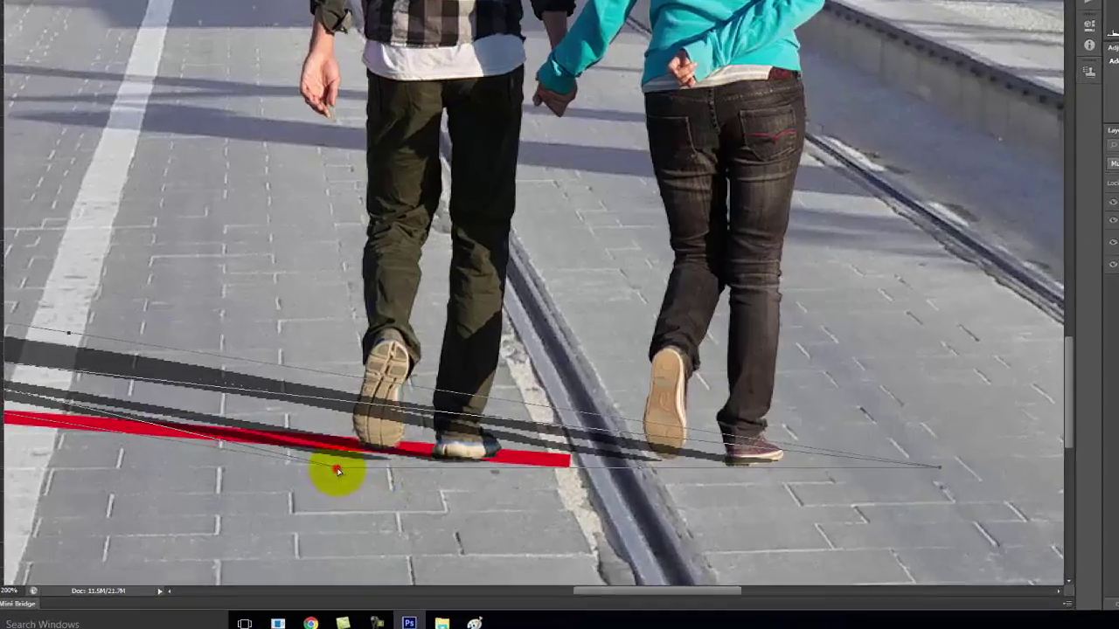
# - Reshape the far end of the shadow so it follows the lower red line to the corner near the curb, and apply the transform
pyautogui.hotkey('ctrl', '-')
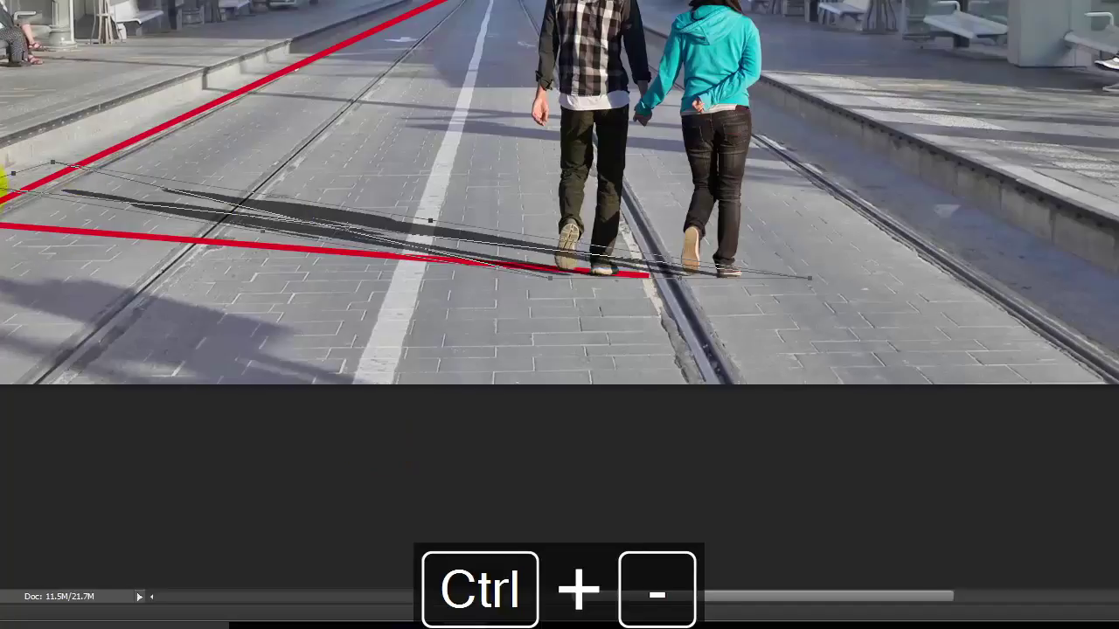
pyautogui.moveTo(3, 181); pyautogui.dragTo(4, 189)
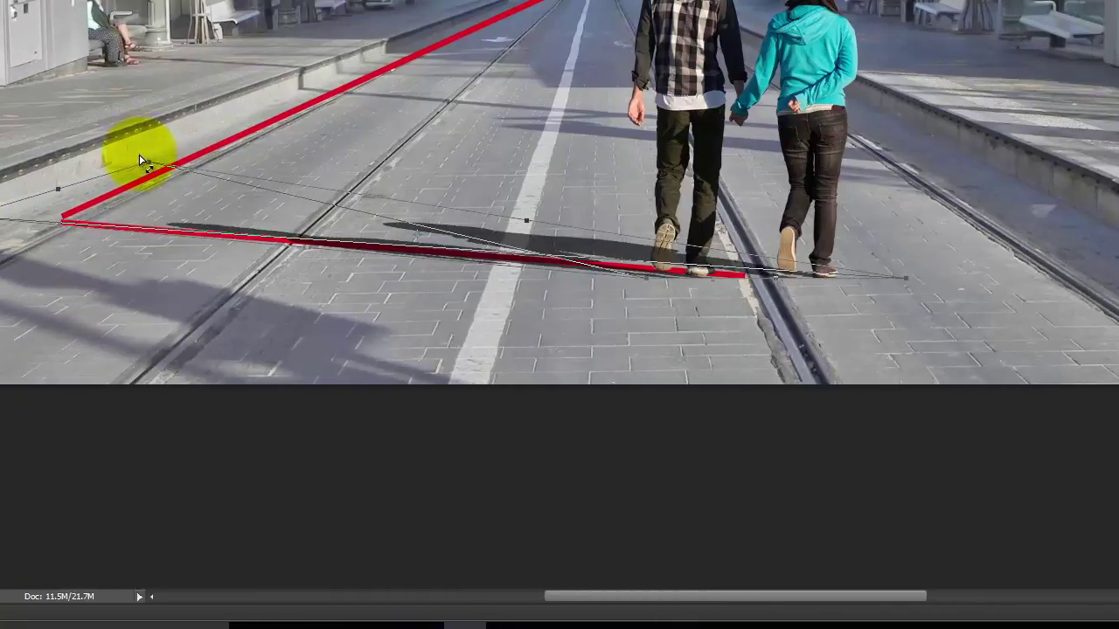
pyautogui.moveTo(149, 164); pyautogui.dragTo(59, 182)
pyautogui.press('space')
pyautogui.moveTo(233, 200); pyautogui.dragTo(781, 315)
pyautogui.moveTo(187, 239); pyautogui.dragTo(110, 241)
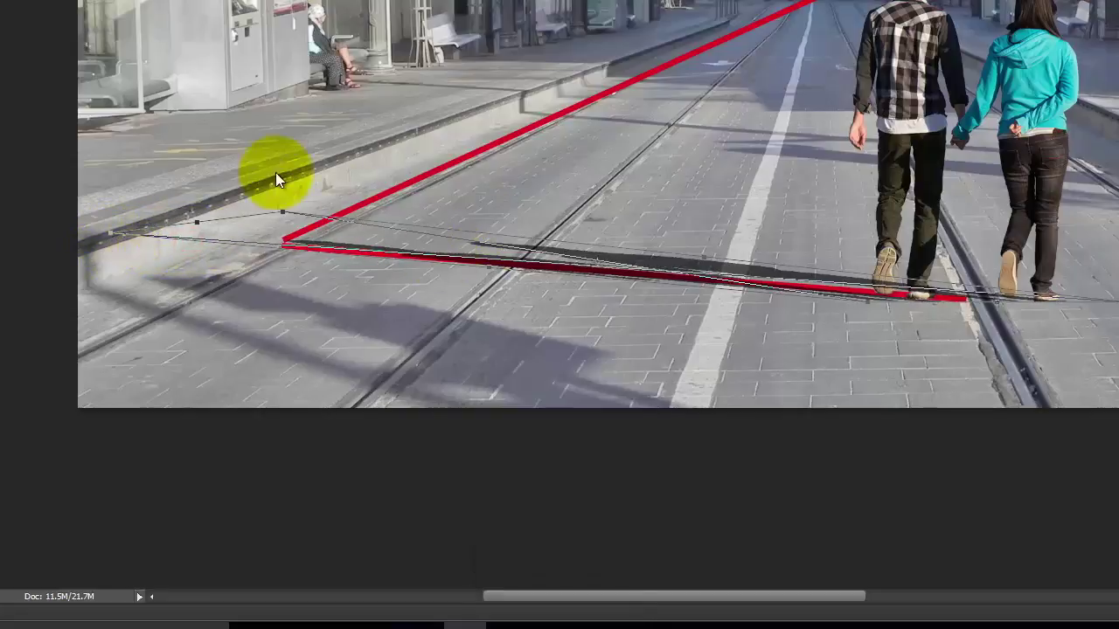
pyautogui.moveTo(285, 219); pyautogui.dragTo(240, 208)
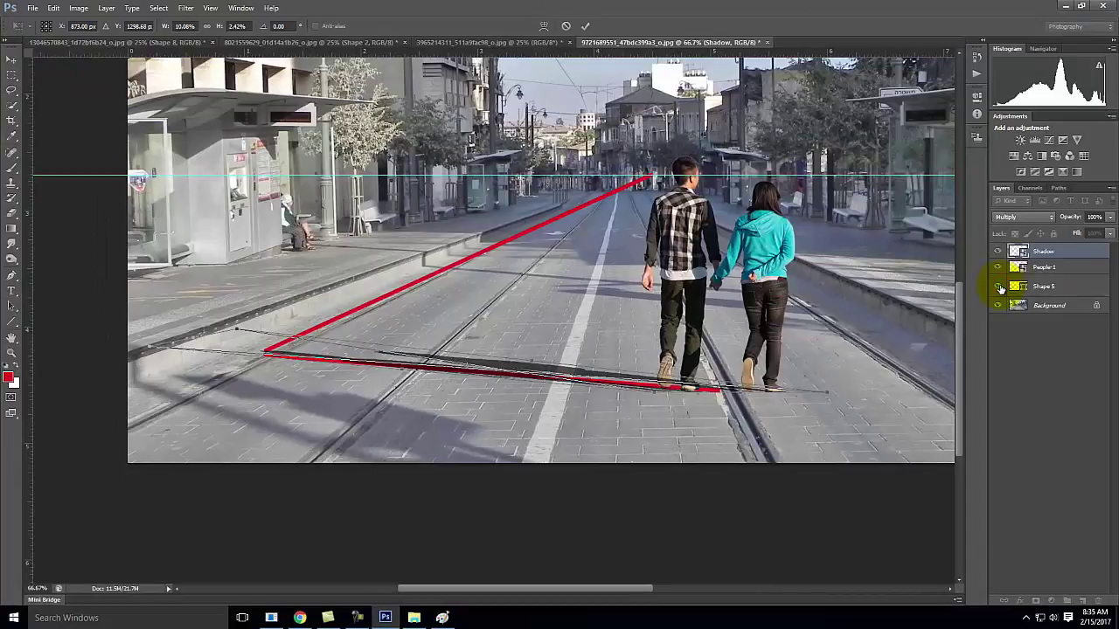
pyautogui.click(586, 26)
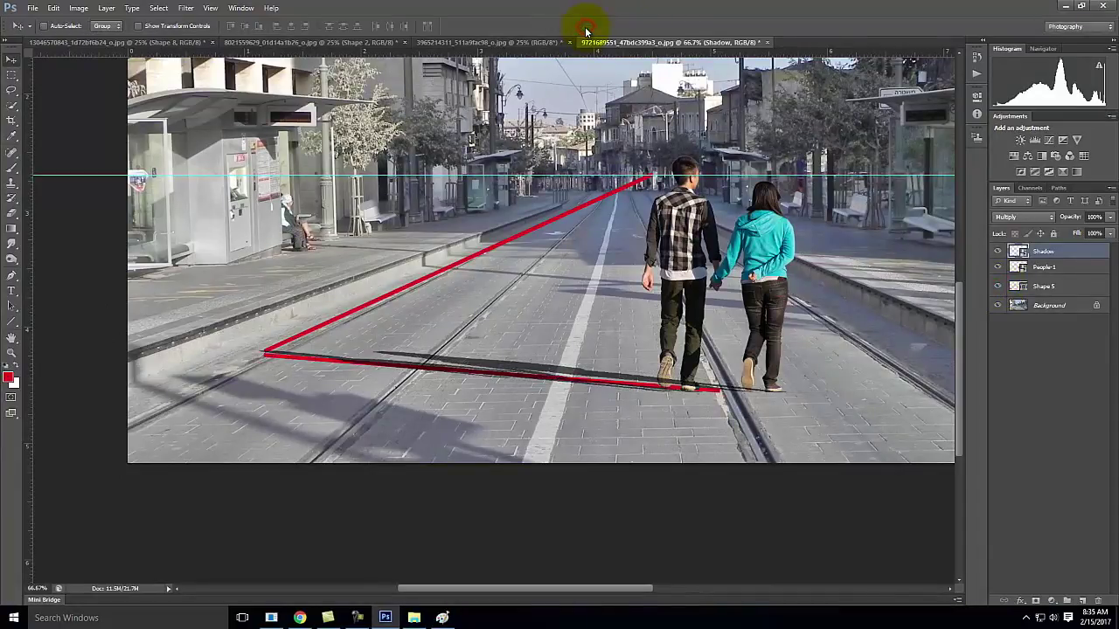
# - Hide the Shape 5 guide lines and move the People-1 layer above the Shadow layer
pyautogui.click(998, 287)
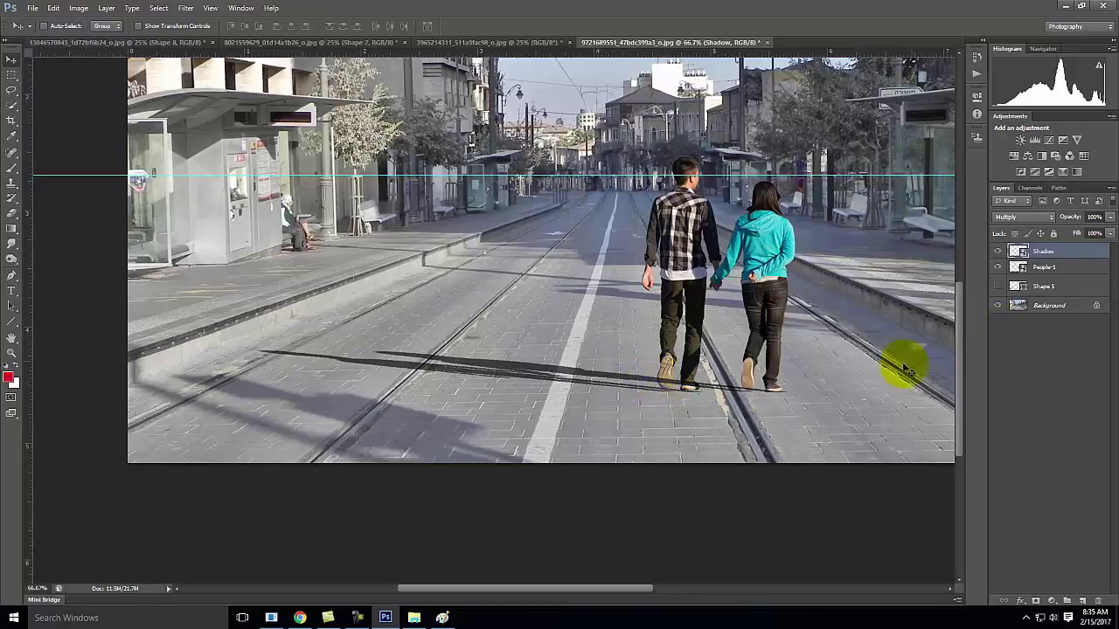
pyautogui.click(1046, 269)
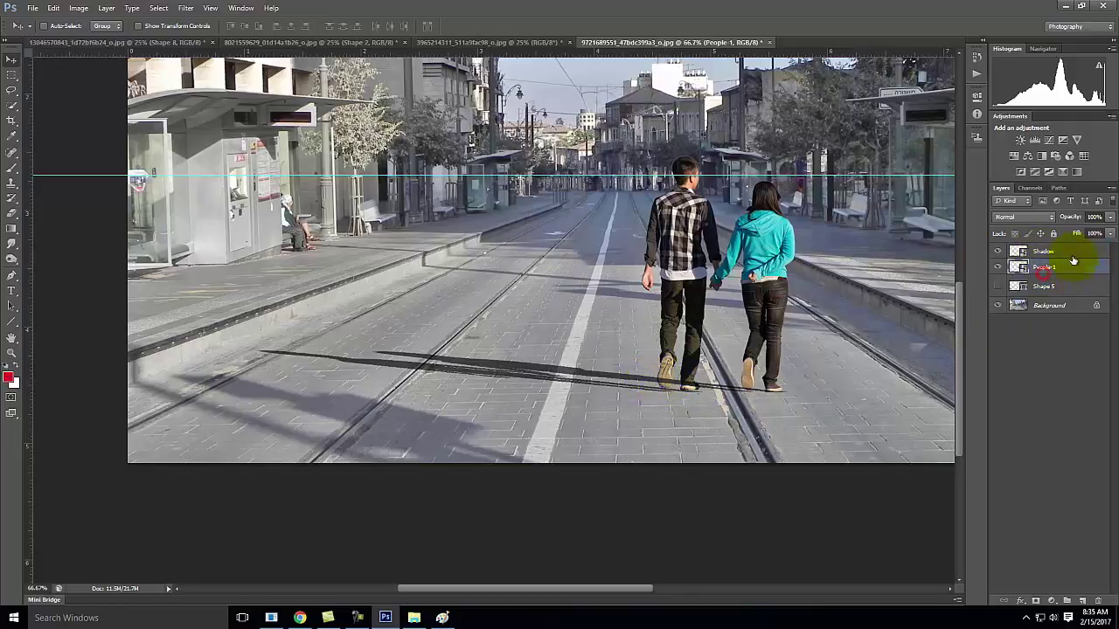
pyautogui.moveTo(1049, 274); pyautogui.dragTo(1043, 252)
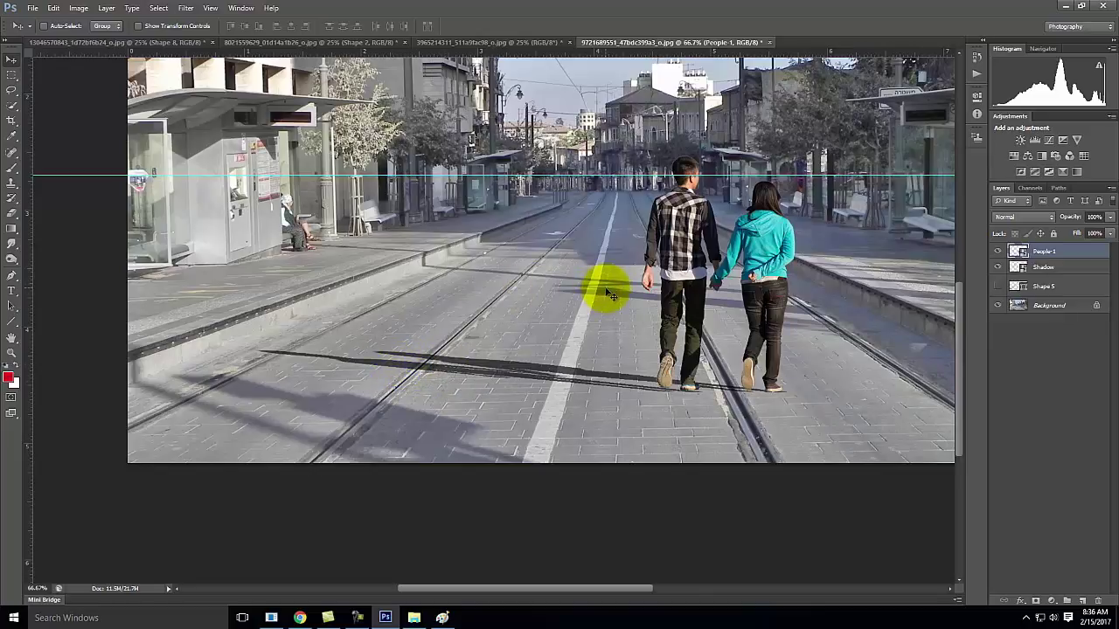
# - Lower the Shadow layer's opacity to 45%, keeping People-1 at 100%
pyautogui.click(1110, 218)
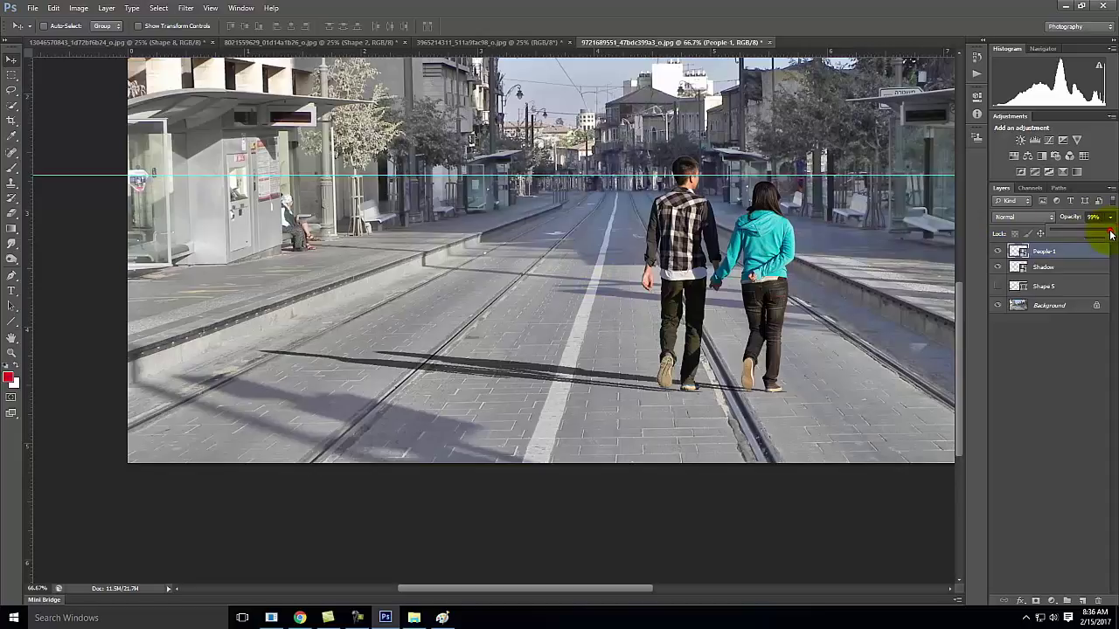
pyautogui.moveTo(1105, 232); pyautogui.dragTo(1110, 232)
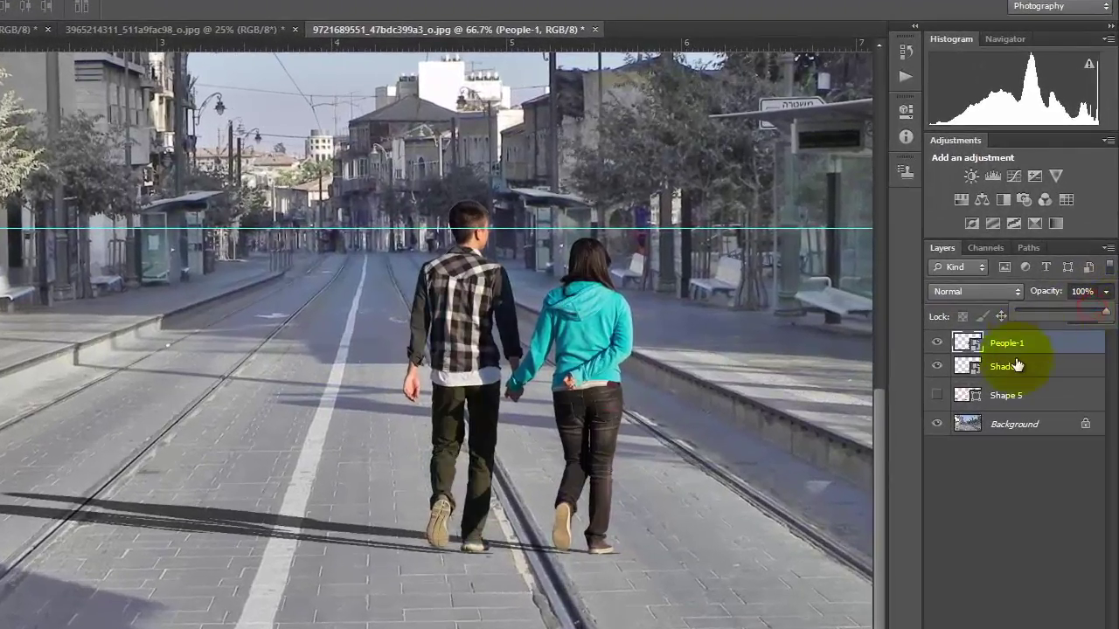
pyautogui.click(1017, 366)
pyautogui.click(1106, 292)
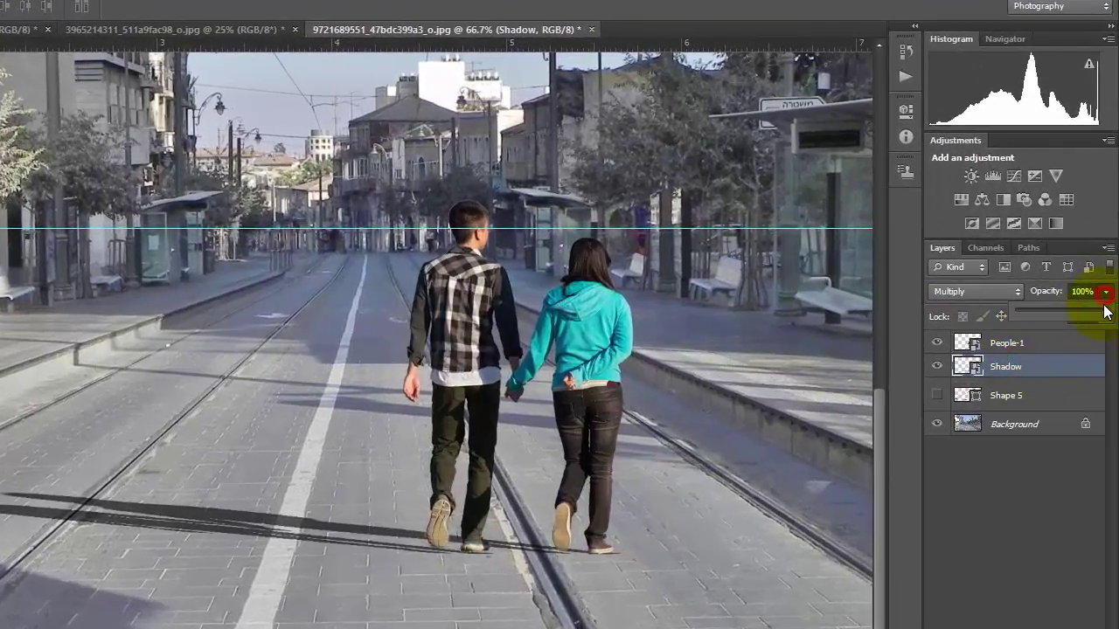
pyautogui.moveTo(1100, 317); pyautogui.dragTo(1098, 319)
pyautogui.moveTo(1079, 316); pyautogui.dragTo(1076, 317)
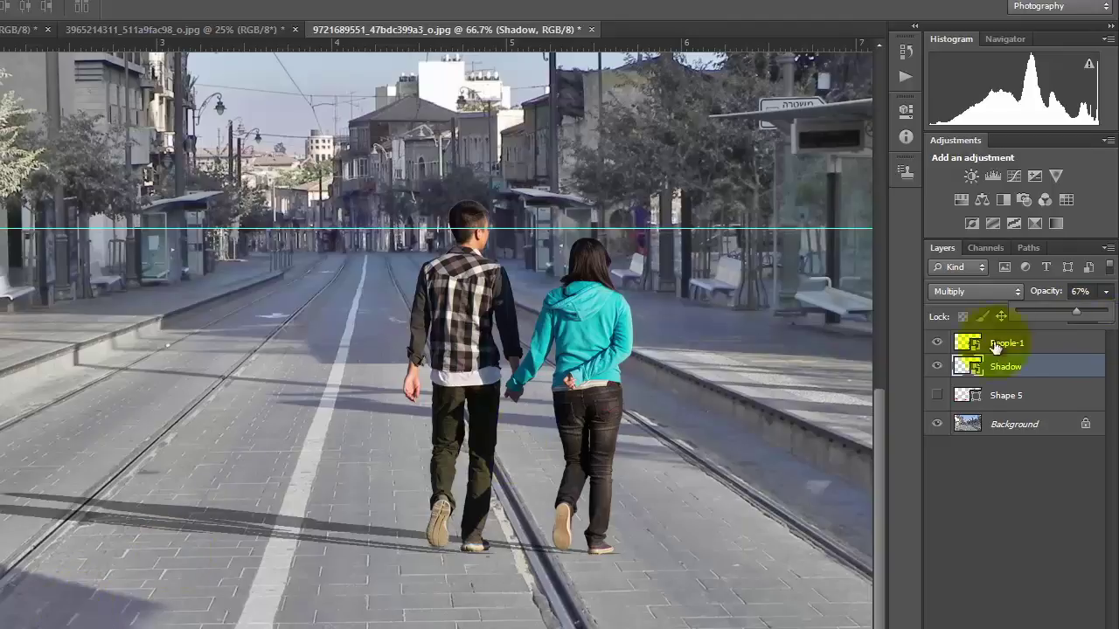
pyautogui.moveTo(1069, 315); pyautogui.dragTo(1058, 315)
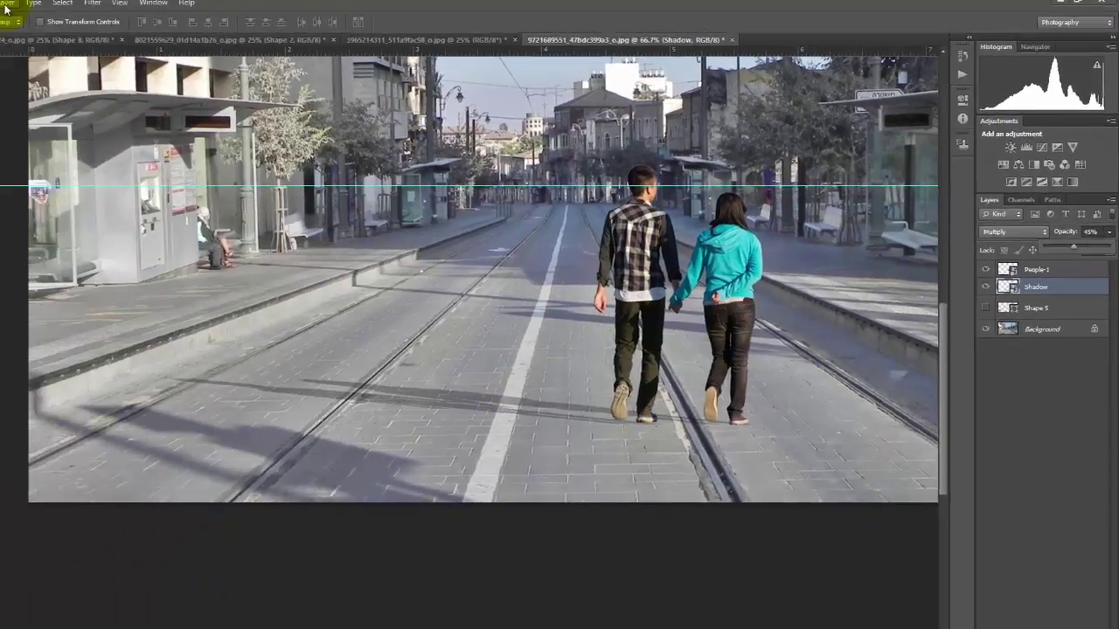
# - Add a Color Balance adjustment layer above the Shadow layer and shift its midtones toward blue to +22
pyautogui.click(106, 9)
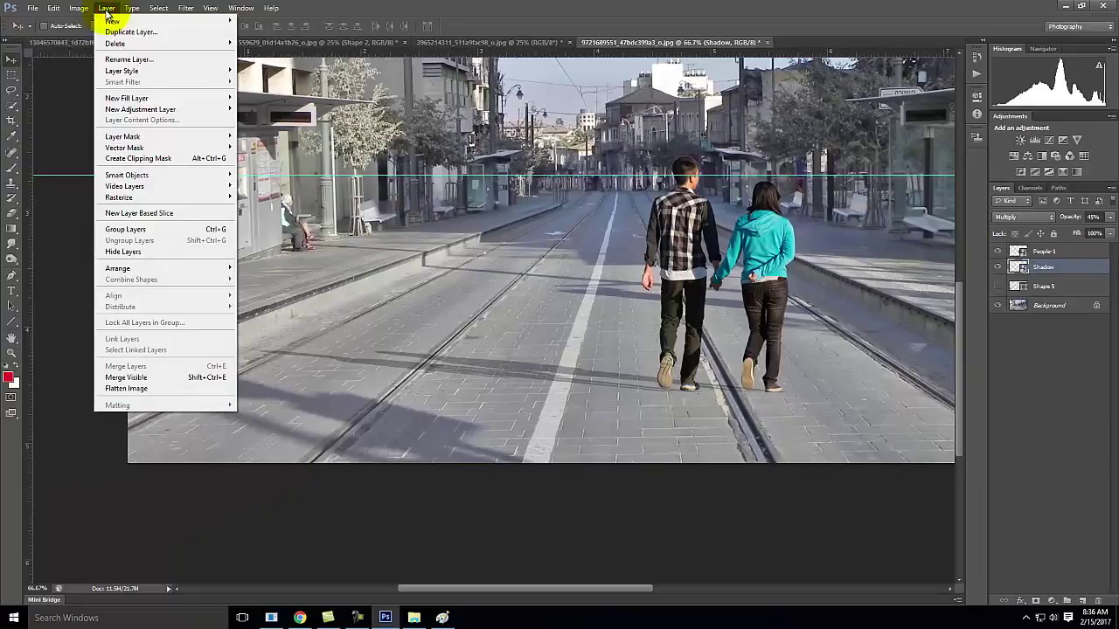
pyautogui.moveTo(144, 109)
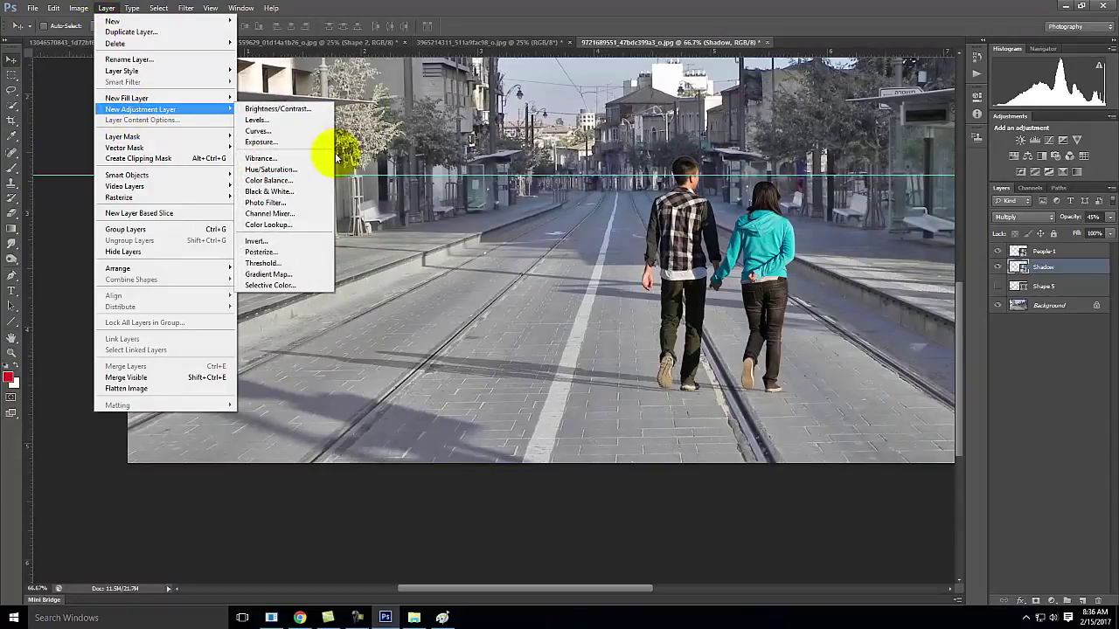
pyautogui.click(289, 180)
pyautogui.click(611, 209)
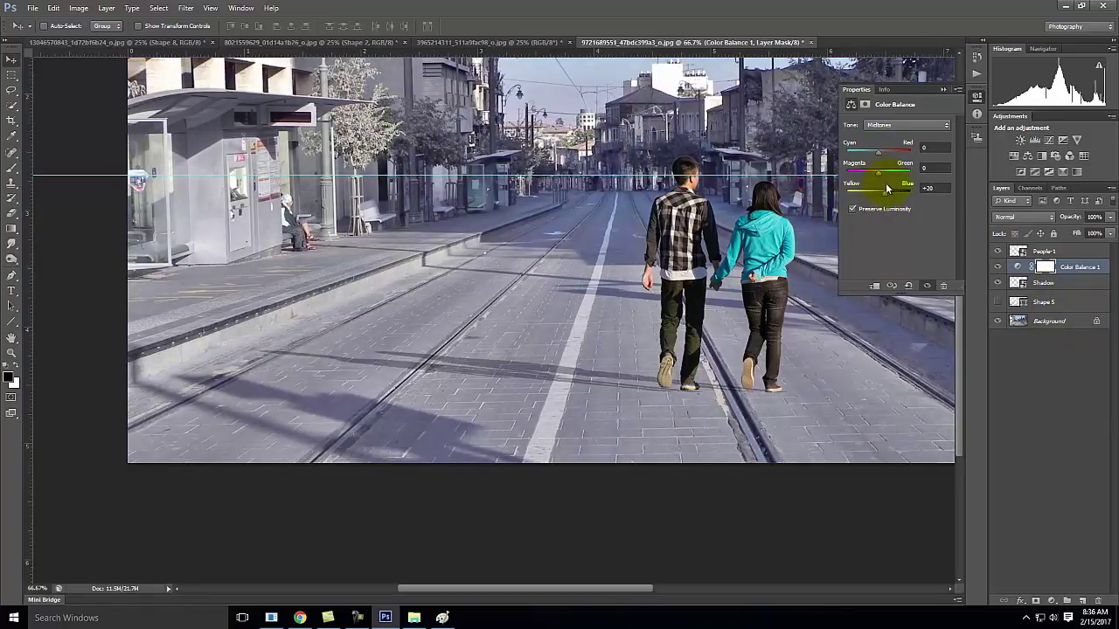
pyautogui.moveTo(885, 195); pyautogui.dragTo(885, 195)
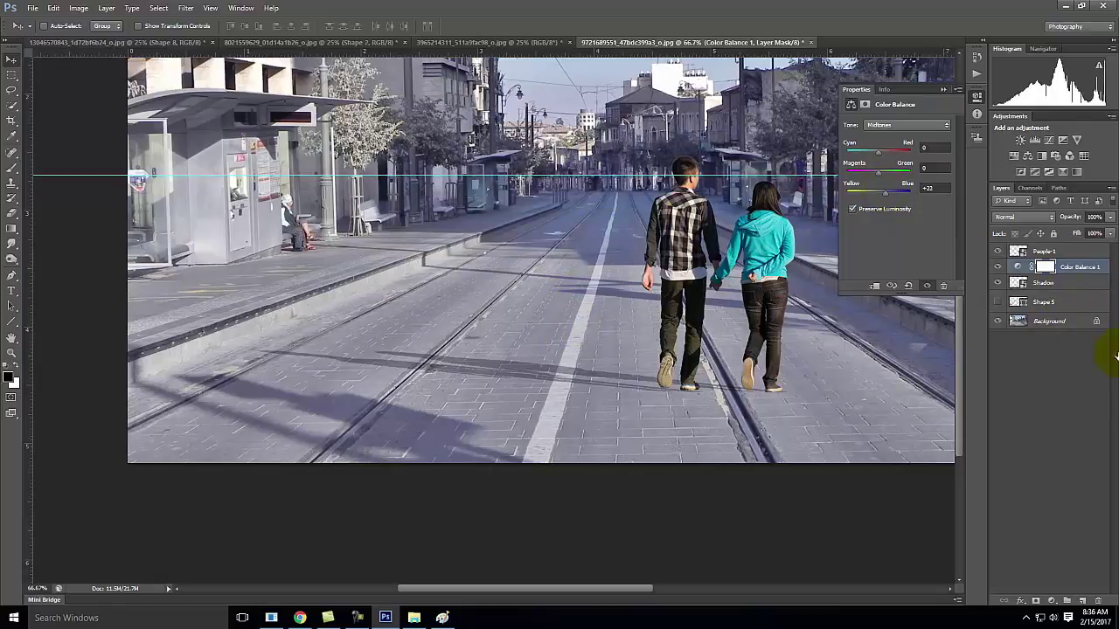
# - Clip the Color Balance layer to the Shadow layer, raise its midtone blue to +44, and compare the shadow with and without it
pyautogui.click(1053, 288)
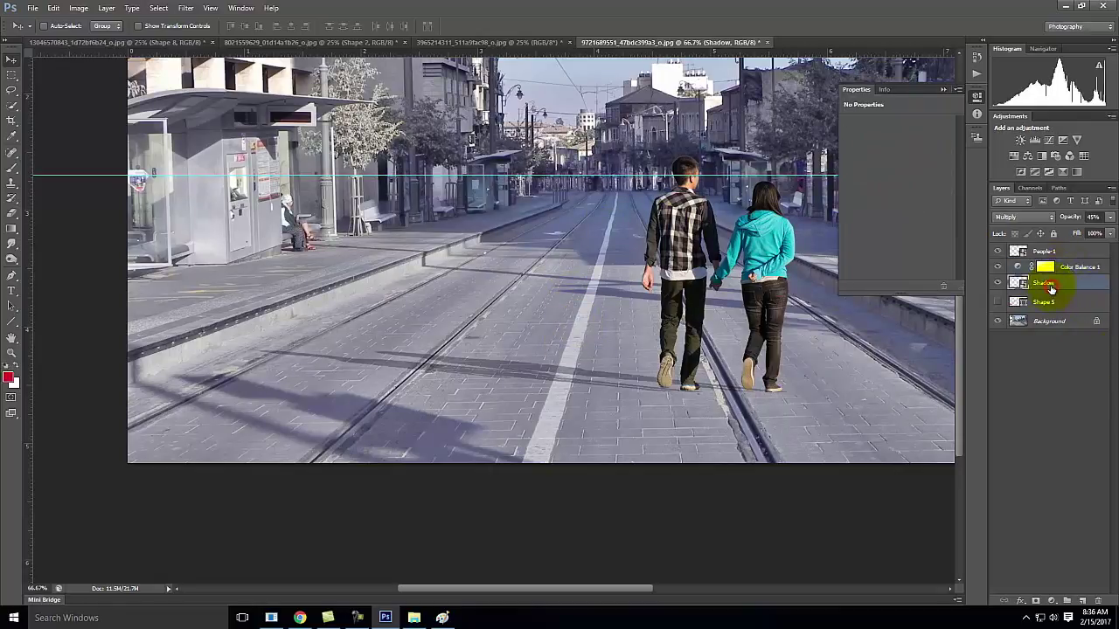
pyautogui.click(1076, 267)
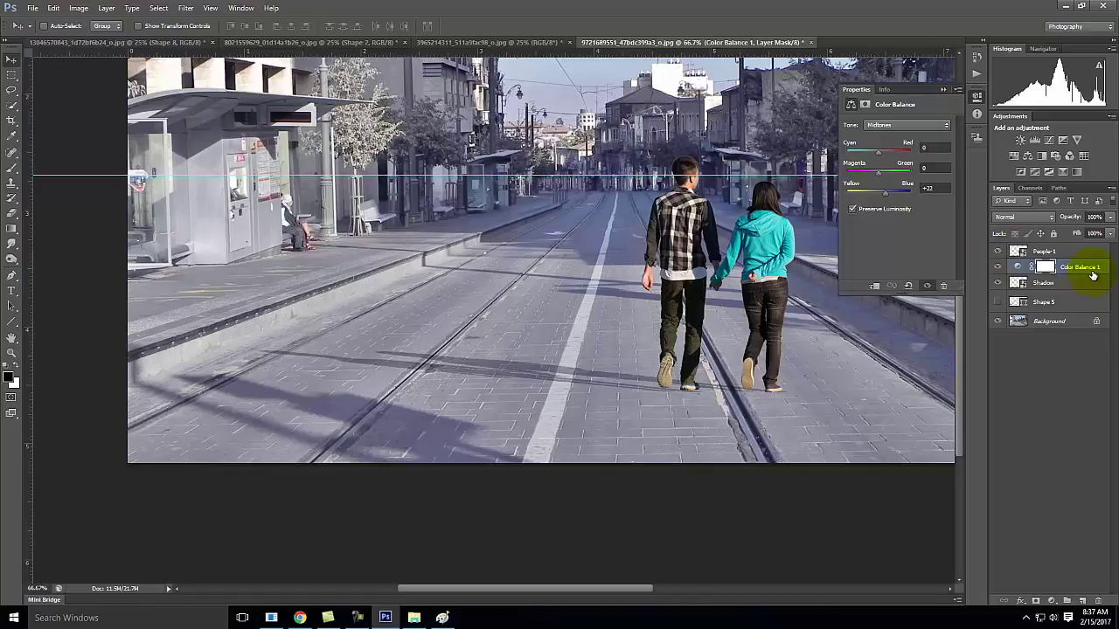
pyautogui.hotkey('ctrl', 'alt', 'g')
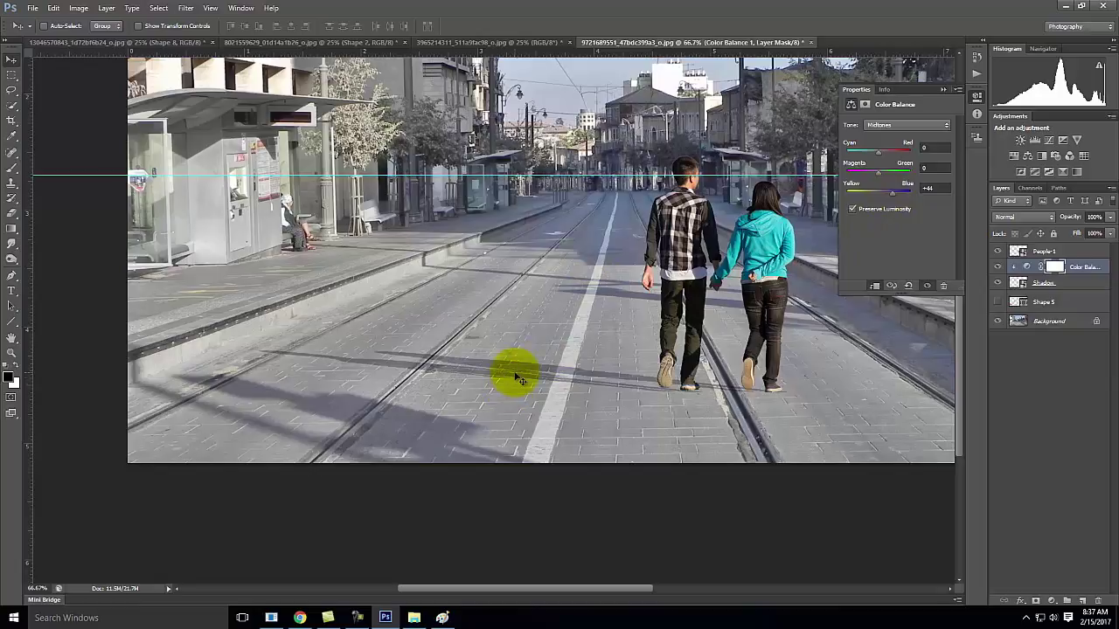
pyautogui.click(997, 267)
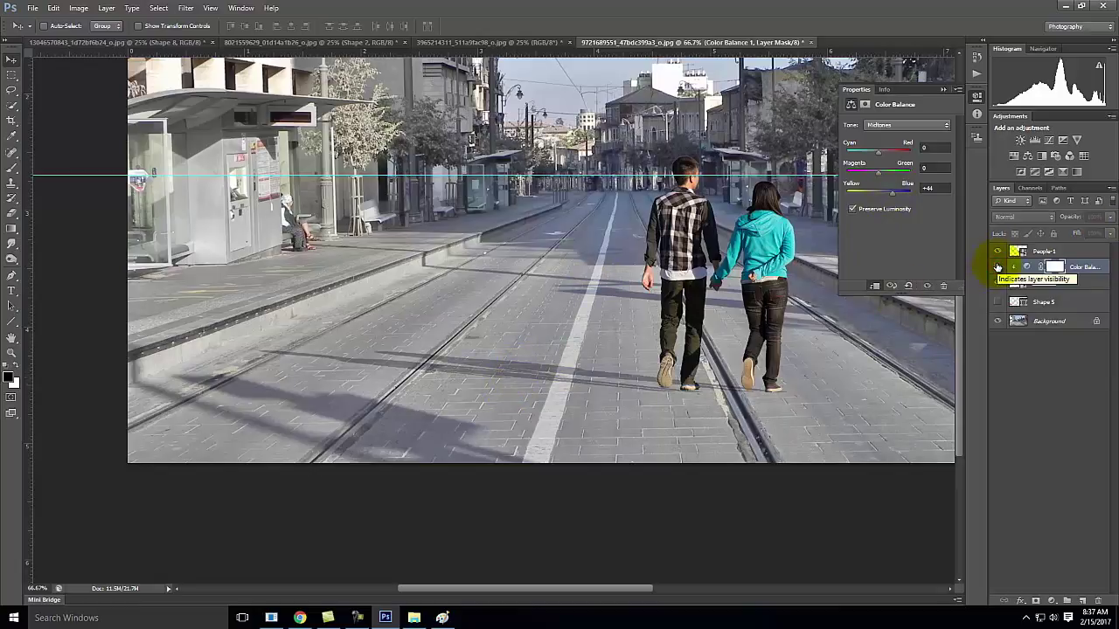
pyautogui.click(998, 267)
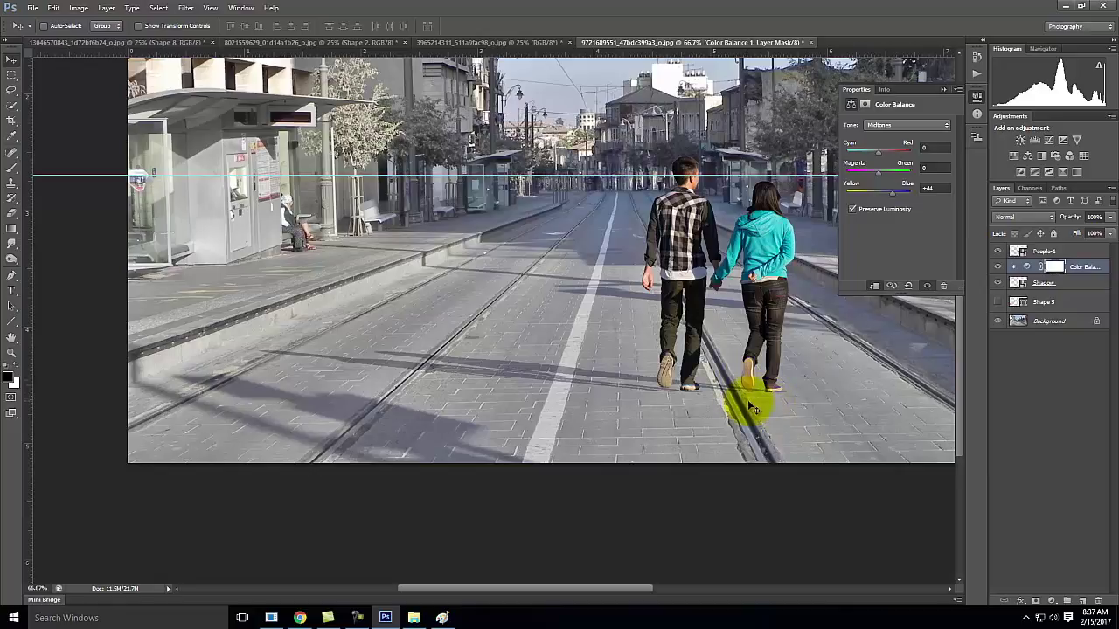
# - Rasterize the Shadow layer and erase the thin shadow slivers sticking out beyond the woman's and the man's planted shoes
pyautogui.hotkey('ctrl', '=')
pyautogui.hotkey('ctrl', '=')
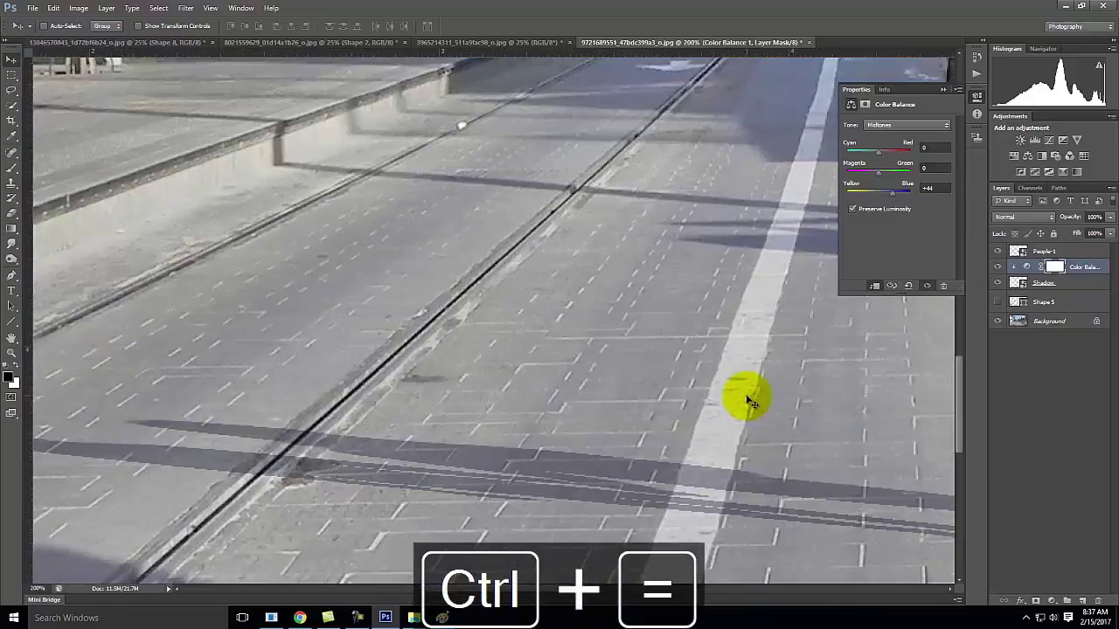
pyautogui.press('space')
pyautogui.moveTo(825, 380); pyautogui.dragTo(513, 253)
pyautogui.moveTo(814, 304); pyautogui.dragTo(697, 309)
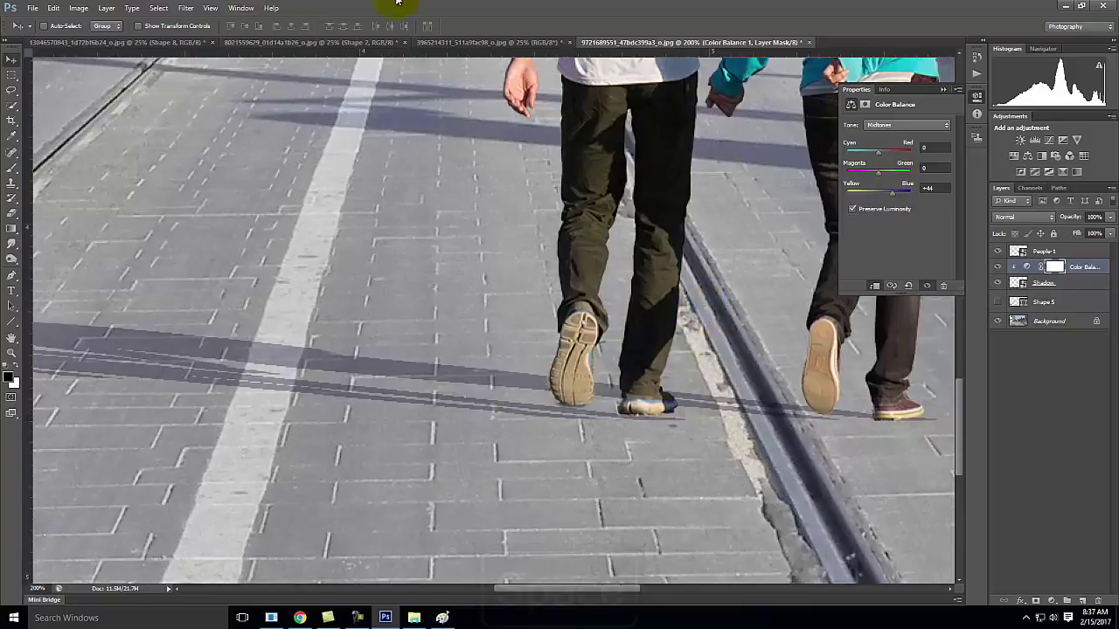
pyautogui.click(11, 213)
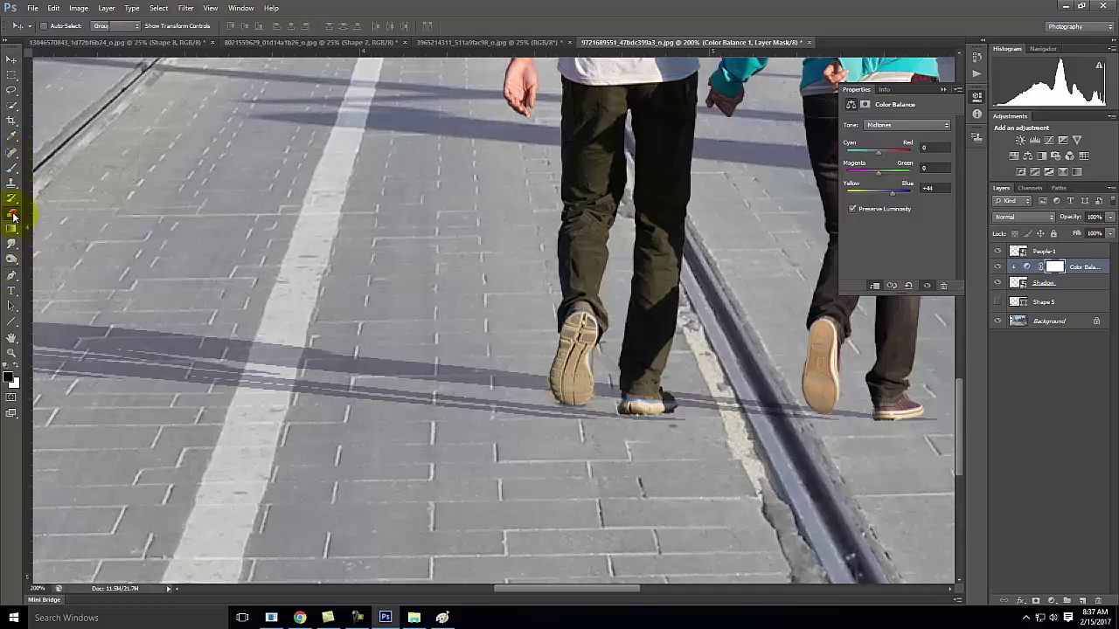
pyautogui.press('space')
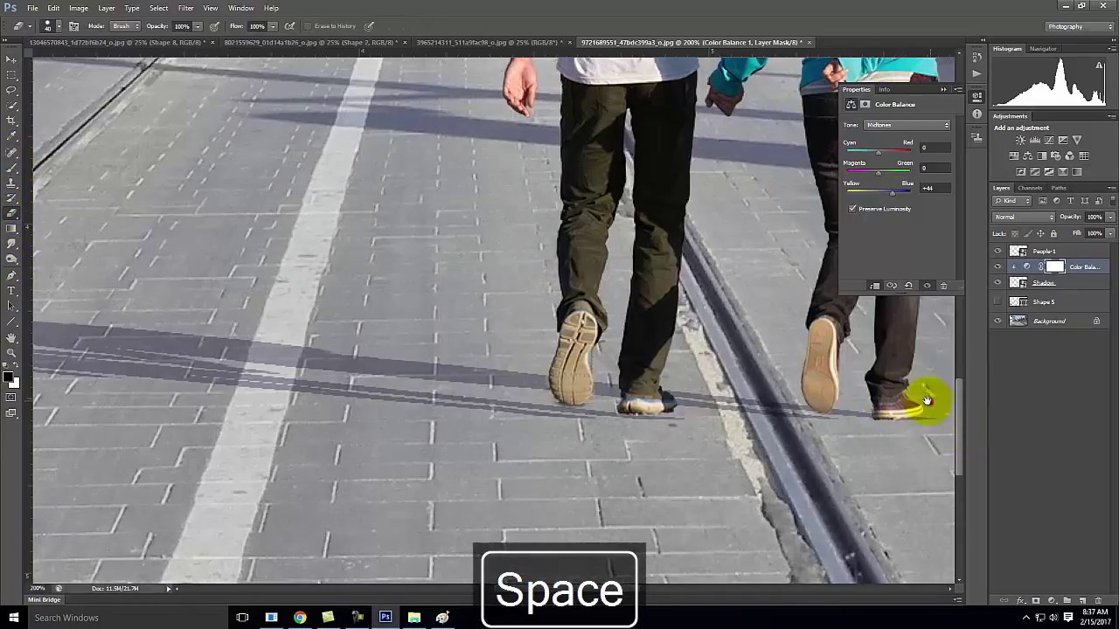
pyautogui.moveTo(931, 402); pyautogui.dragTo(811, 400)
pyautogui.click(1043, 283)
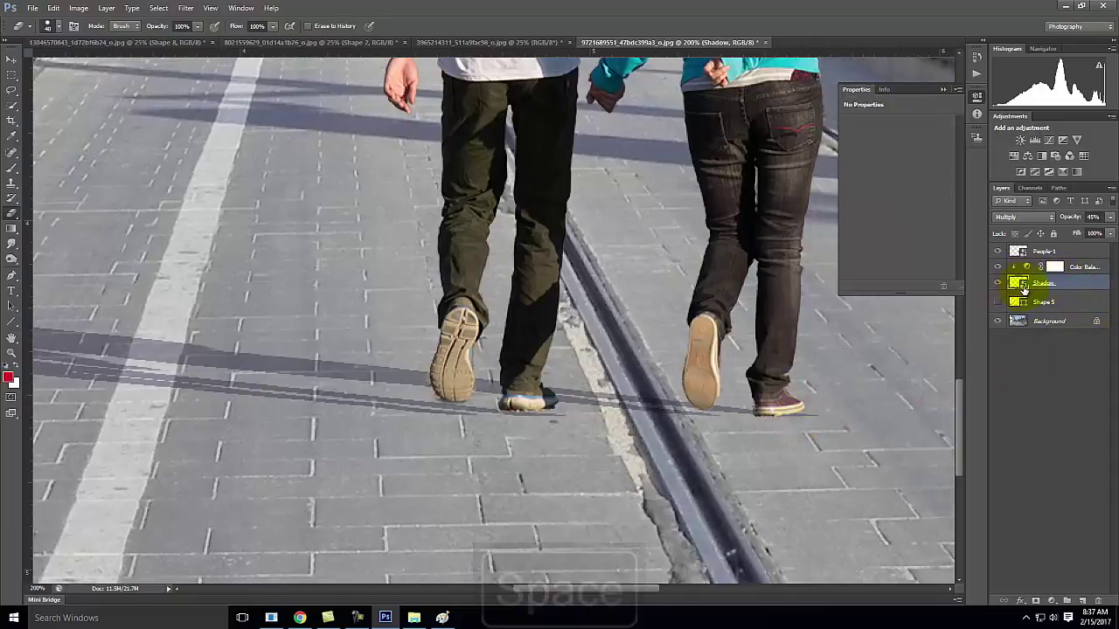
pyautogui.rightClick(1023, 289)
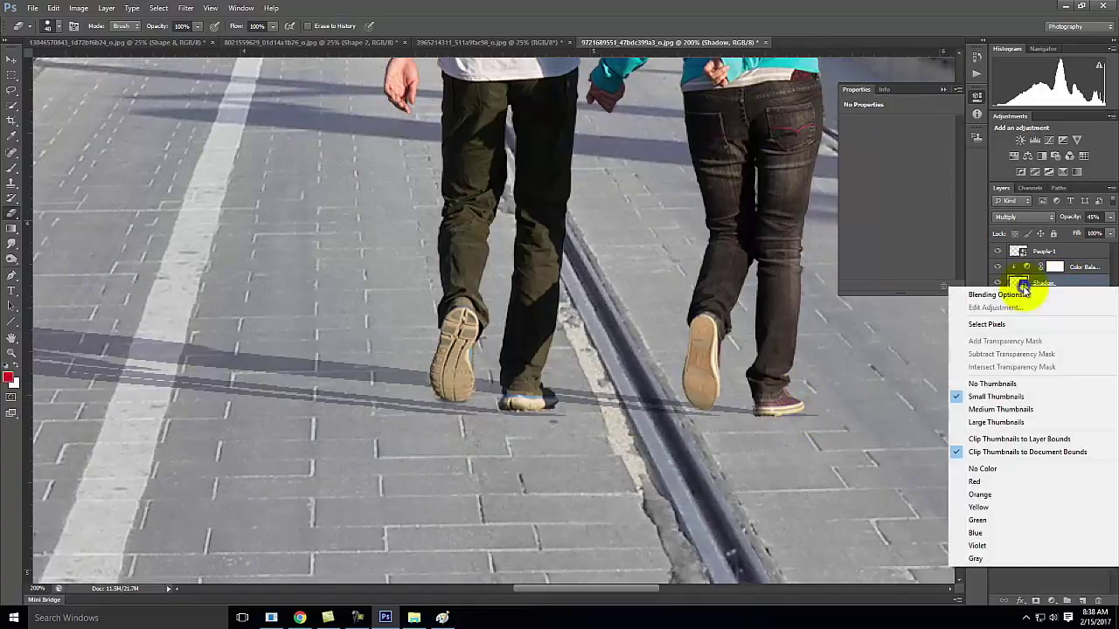
pyautogui.rightClick(1048, 283)
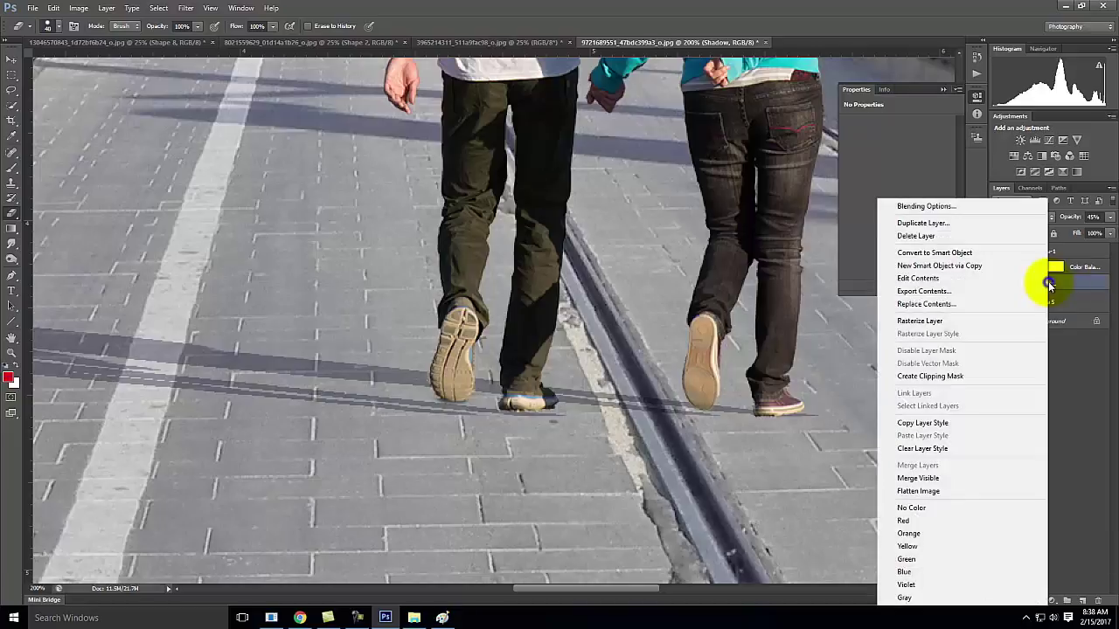
pyautogui.click(964, 321)
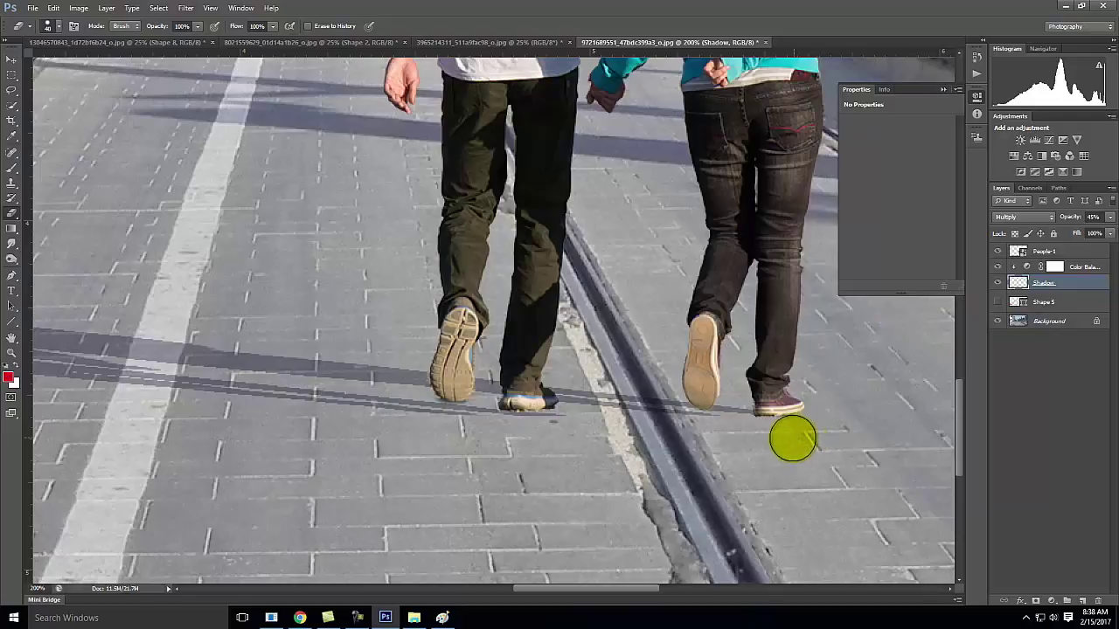
pyautogui.click(548, 439)
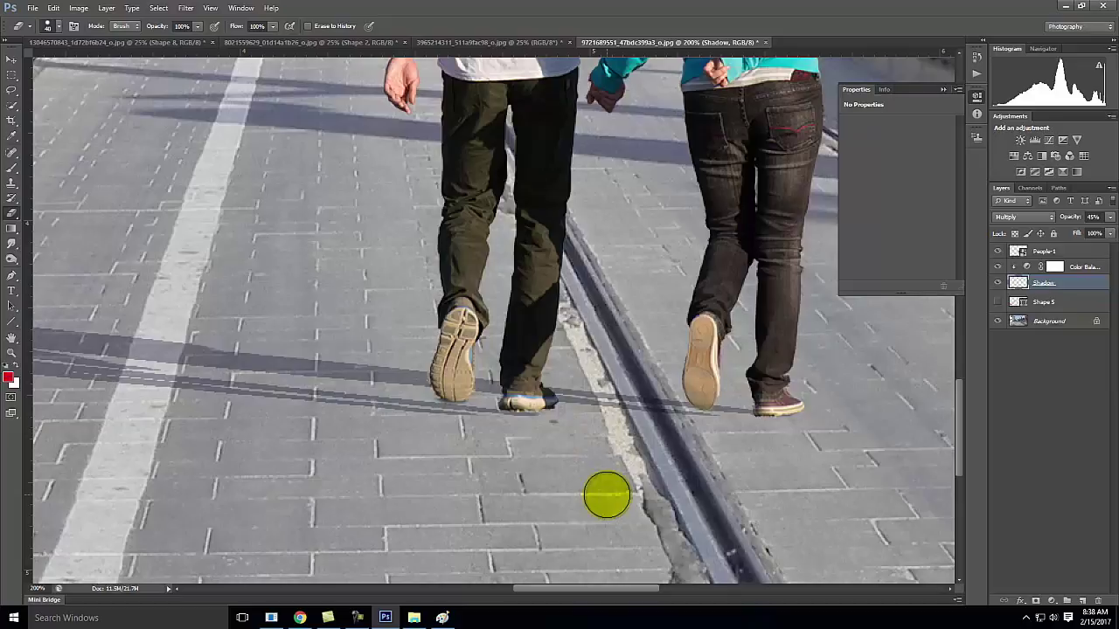
pyautogui.hotkey('ctrl', '0')
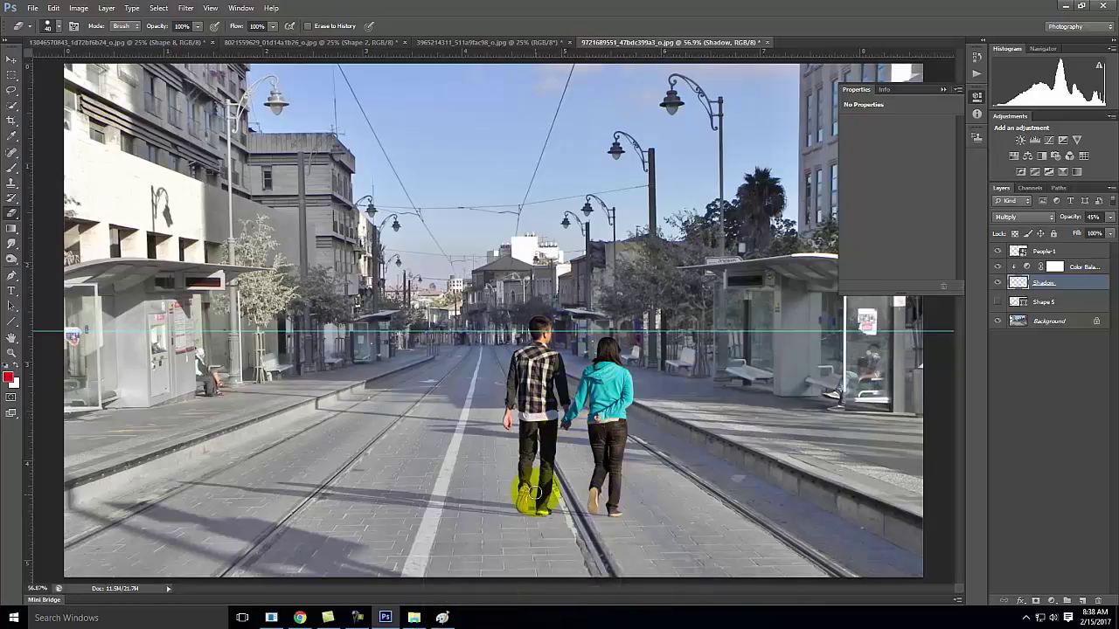
# - Add a new layer named "Dodge & Burn" above People-1, in Overlay mode and filled with 50% gray
pyautogui.click(1049, 253)
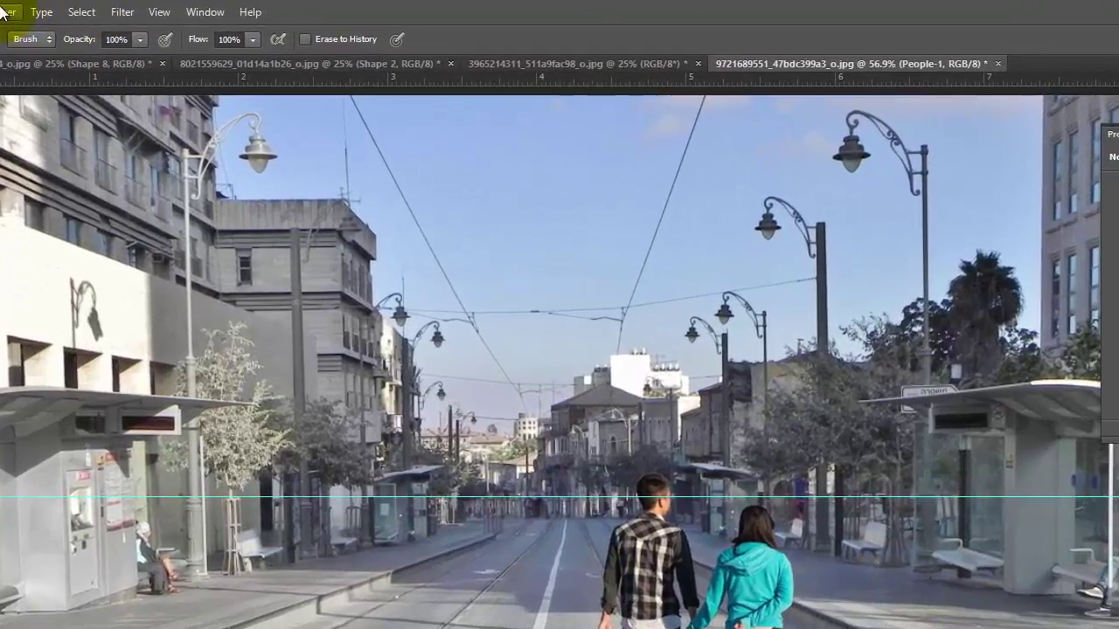
pyautogui.click(107, 8)
pyautogui.moveTo(13, 31)
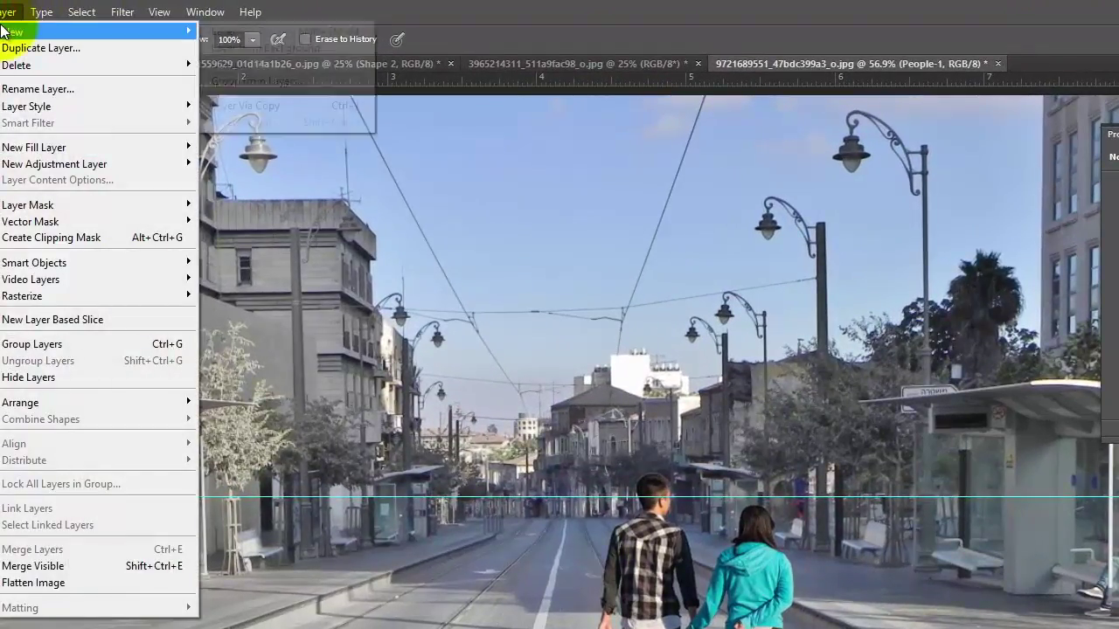
pyautogui.click(268, 33)
pyautogui.write('Dodge & Burn')
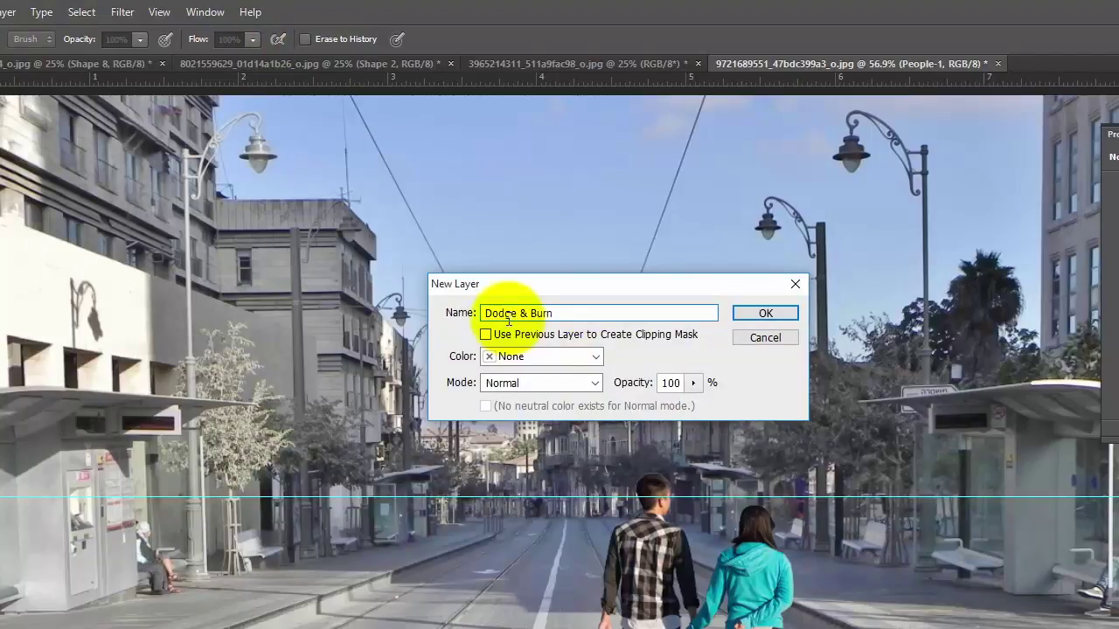
pyautogui.click(525, 382)
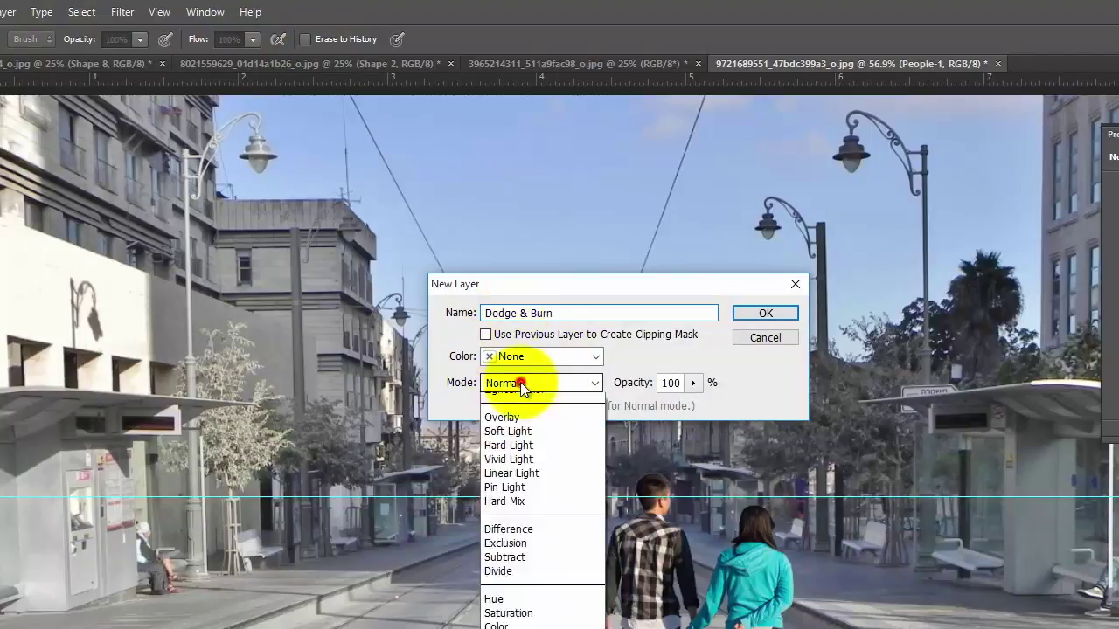
pyautogui.click(515, 610)
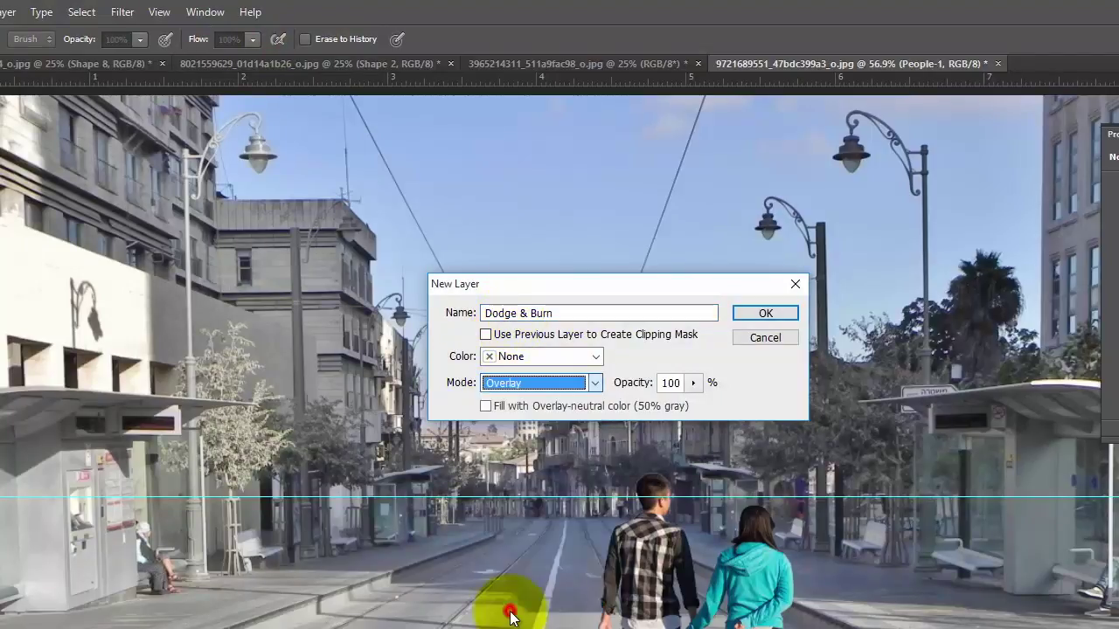
pyautogui.click(485, 406)
pyautogui.click(766, 313)
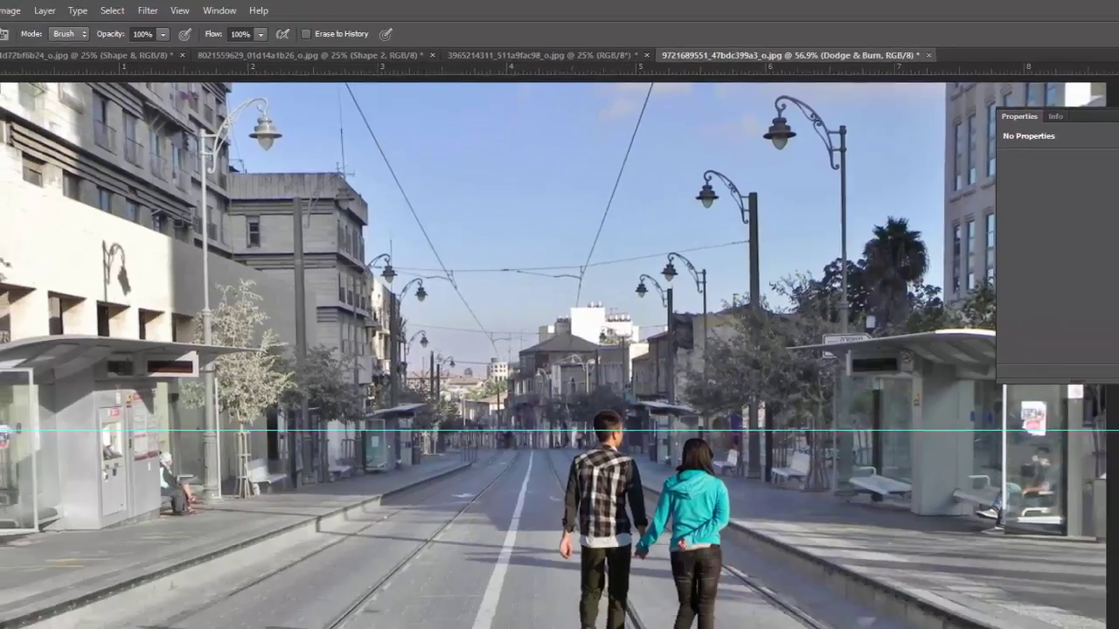
# - Clip the Dodge & Burn layer to the People-1 layer
pyautogui.click(1043, 265)
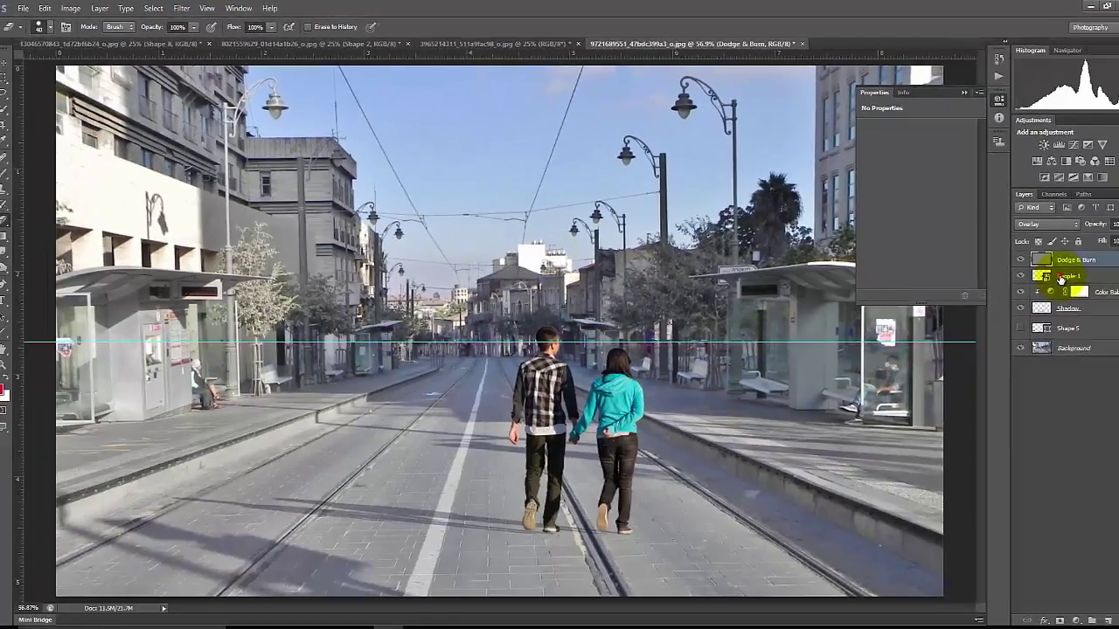
pyautogui.click(1053, 253)
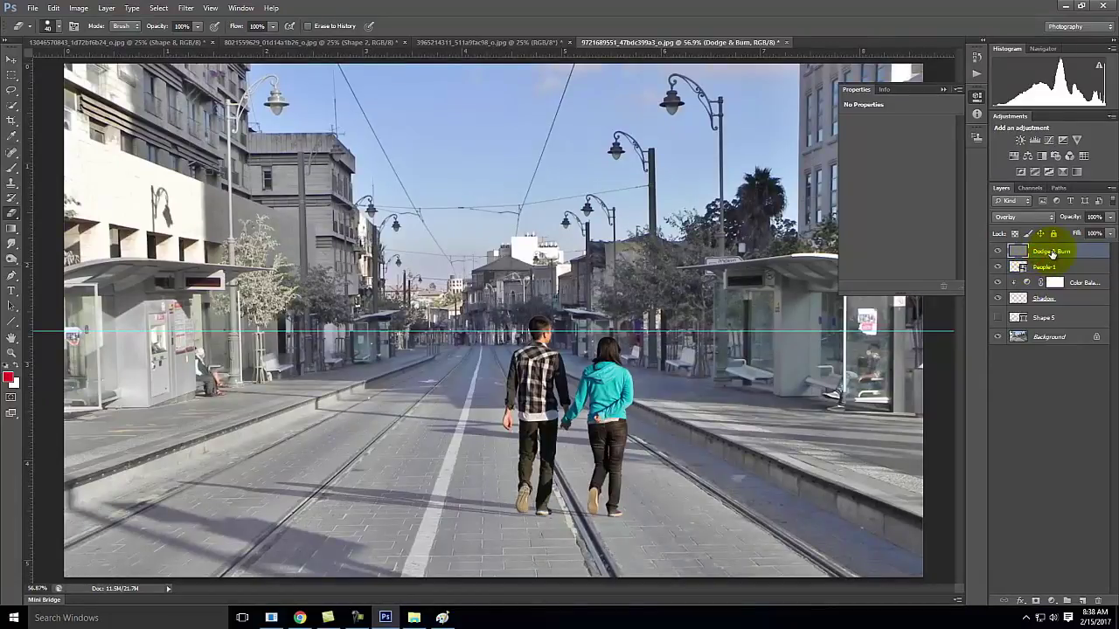
pyautogui.hotkey('ctrl', 'alt', 'g')
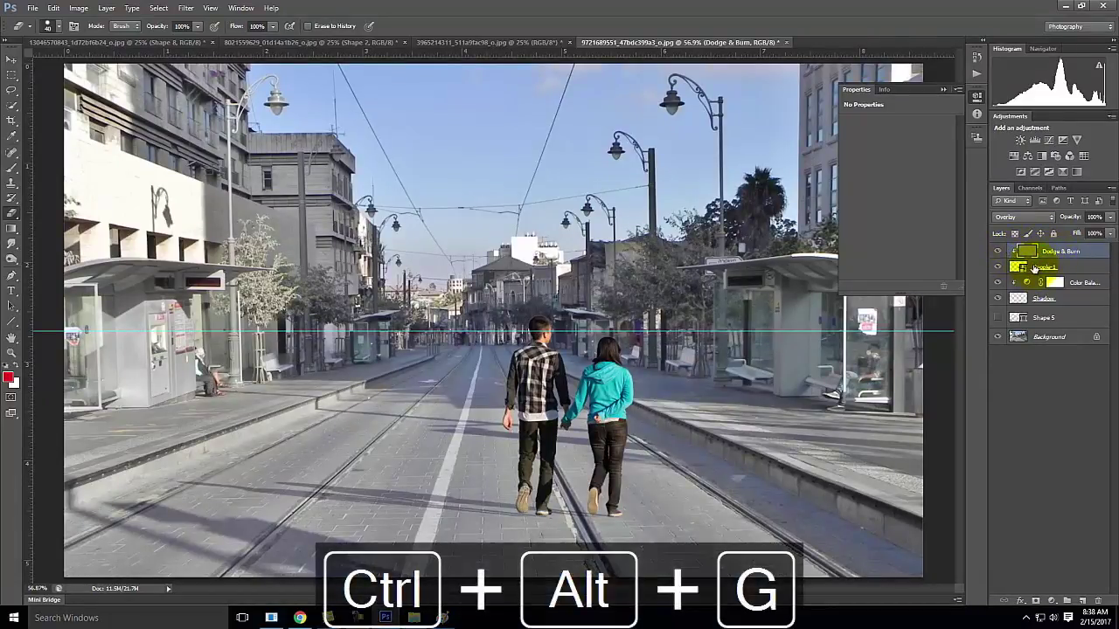
# - Switch to the dodge/burn toning brush at Midtones range and 50% exposure, and shrink it to 200 px for shading the couple
pyautogui.click(13, 262)
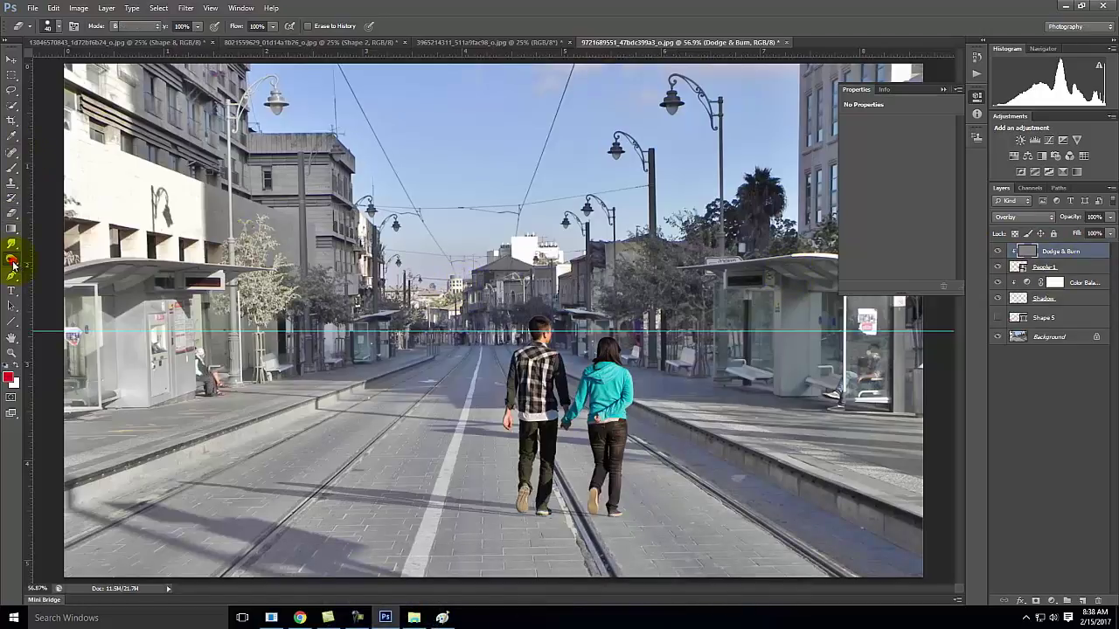
pyautogui.click(12, 265)
pyautogui.click(50, 267)
pyautogui.press('[')
pyautogui.press('[')
pyautogui.press('[')
pyautogui.press('[')
pyautogui.press('[')
pyautogui.press('[')
pyautogui.press('[')
pyautogui.press('[')
pyautogui.press('[')
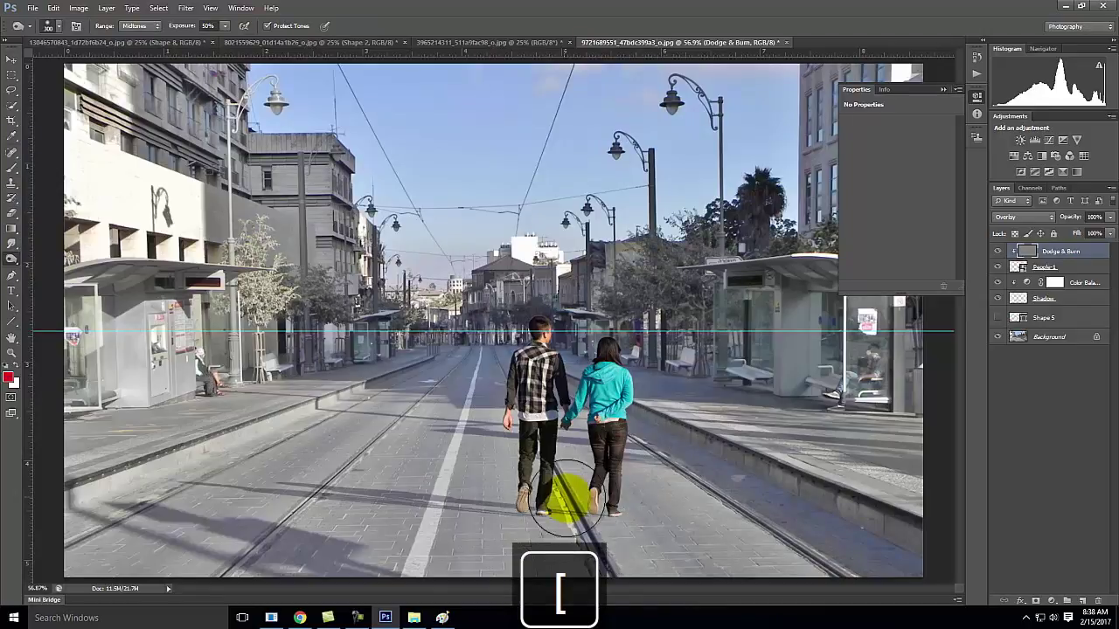
pyautogui.hotkey('ctrl', '=')
pyautogui.hotkey('ctrl', '=')
pyautogui.hotkey('ctrl', '=')
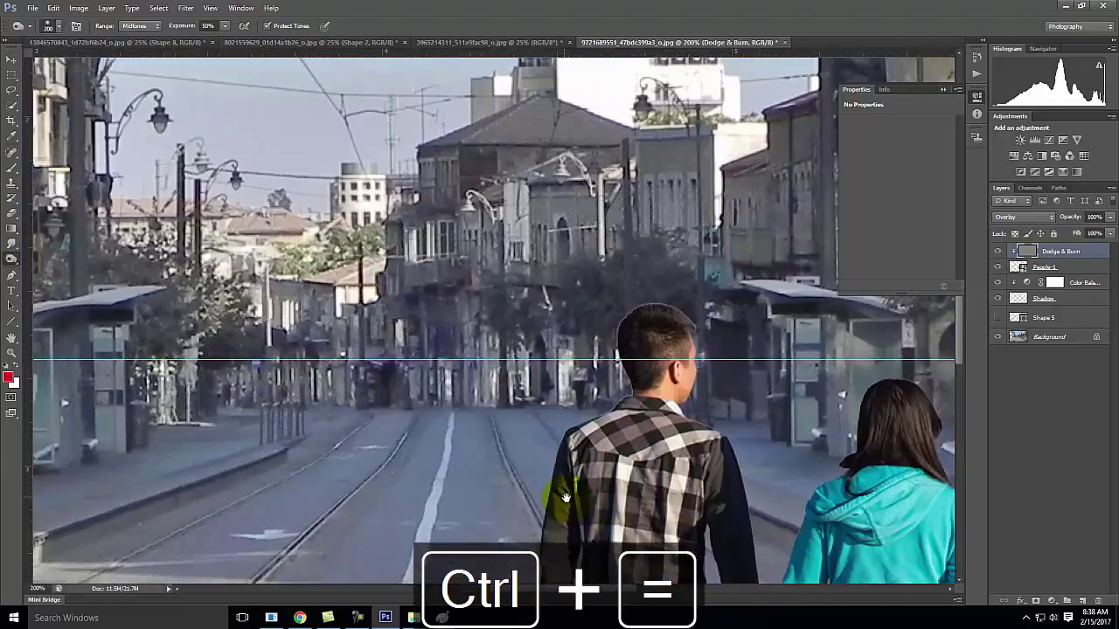
# - Retouch the shading along the man's trouser legs on the Dodge & Burn layer with a 90 px brush at 50% midtone exposure
pyautogui.press('space')
pyautogui.moveTo(532, 469)
pyautogui.mouseDown()
pyautogui.moveTo(475, 242)
pyautogui.moveTo(440, 202)
pyautogui.mouseUp()
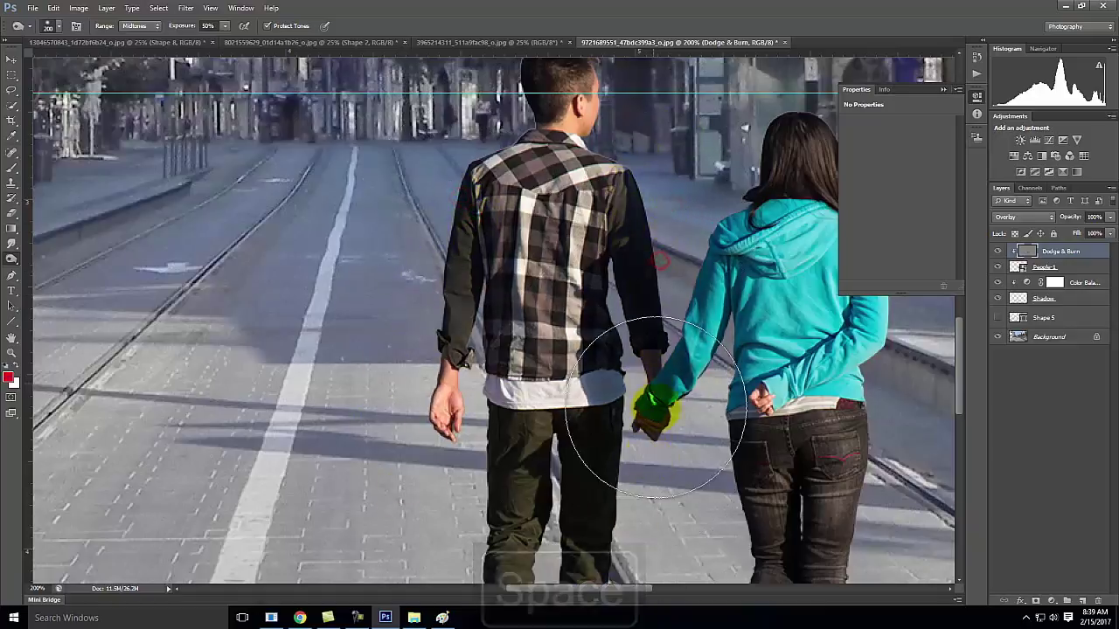
pyautogui.moveTo(644, 462); pyautogui.dragTo(682, 260)
pyautogui.scroll(-5, 669, 289)
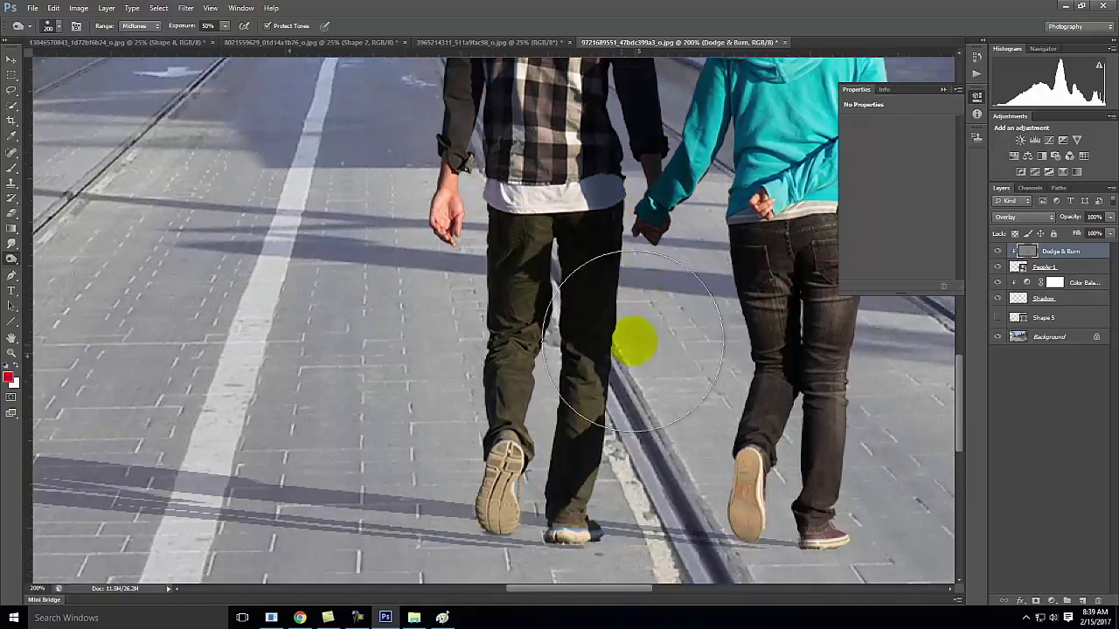
pyautogui.click(647, 292)
pyautogui.press('[')
pyautogui.press('[')
pyautogui.press('[')
pyautogui.press('[')
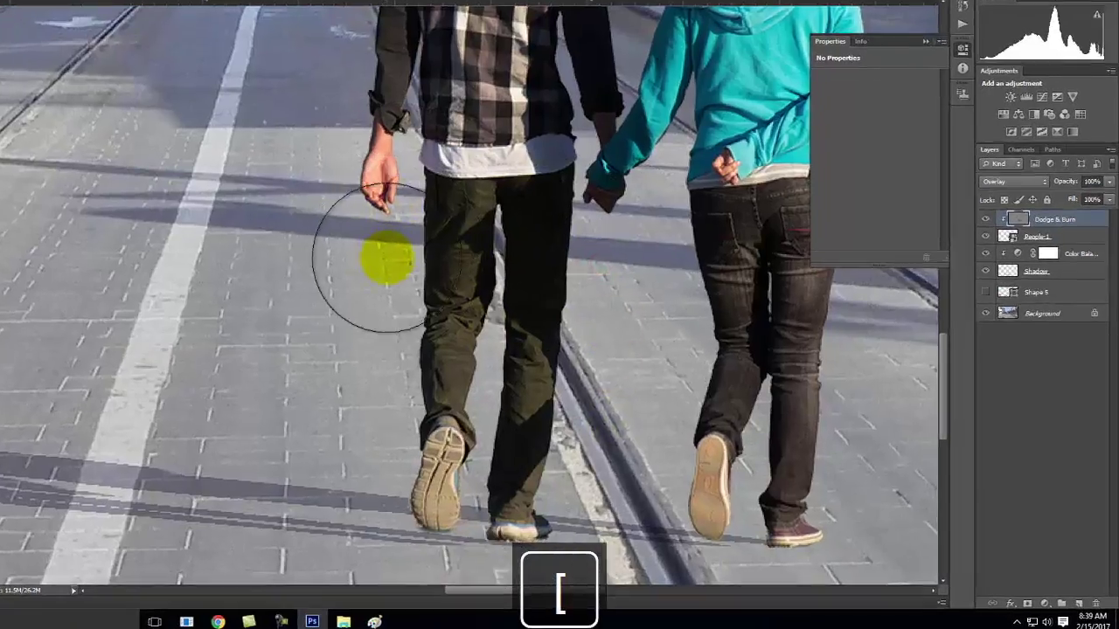
pyautogui.press('[')
pyautogui.press('[')
pyautogui.press('[')
pyautogui.press('[')
pyautogui.moveTo(430, 196); pyautogui.dragTo(411, 366)
pyautogui.moveTo(429, 320); pyautogui.dragTo(418, 412)
pyautogui.moveTo(432, 357); pyautogui.dragTo(408, 525)
pyautogui.moveTo(188, 364); pyautogui.dragTo(138, 557)
pyautogui.moveTo(153, 406); pyautogui.dragTo(118, 510)
pyautogui.moveTo(552, 280); pyautogui.dragTo(527, 486)
pyautogui.moveTo(532, 384); pyautogui.dragTo(507, 554)
pyautogui.moveTo(502, 499); pyautogui.dragTo(516, 433)
pyautogui.moveTo(545, 225)
pyautogui.mouseDown()
pyautogui.moveTo(527, 125)
pyautogui.moveTo(530, 16)
pyautogui.mouseUp()
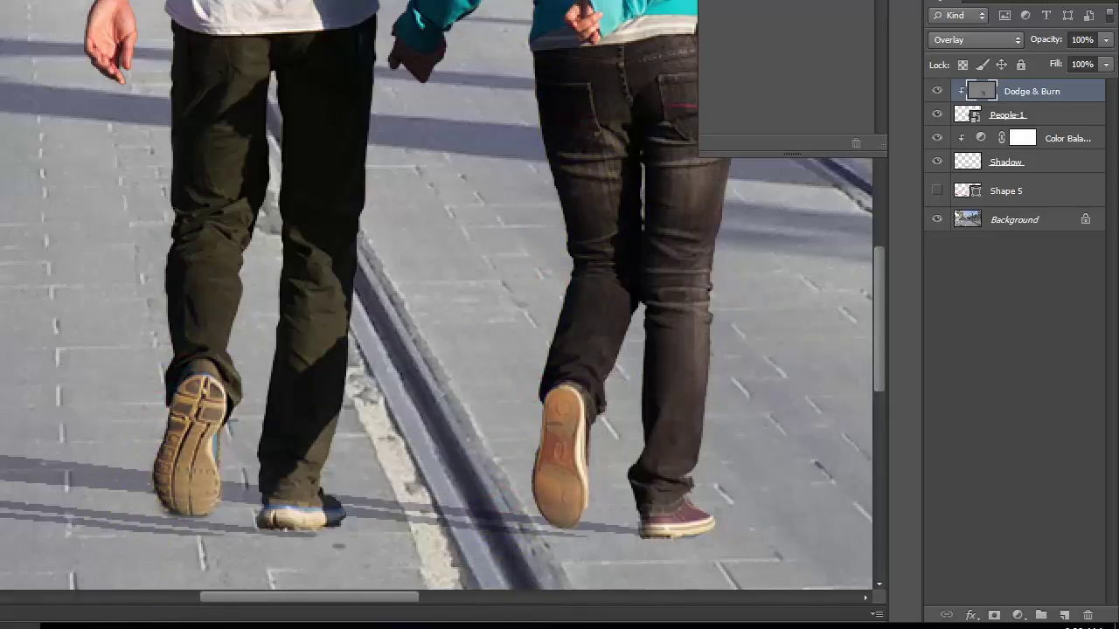
# - Add a Hue/Saturation adjustment layer clipped to the People-1 layer
pyautogui.hotkey('ctrl', '-')
pyautogui.hotkey('ctrl', '-')
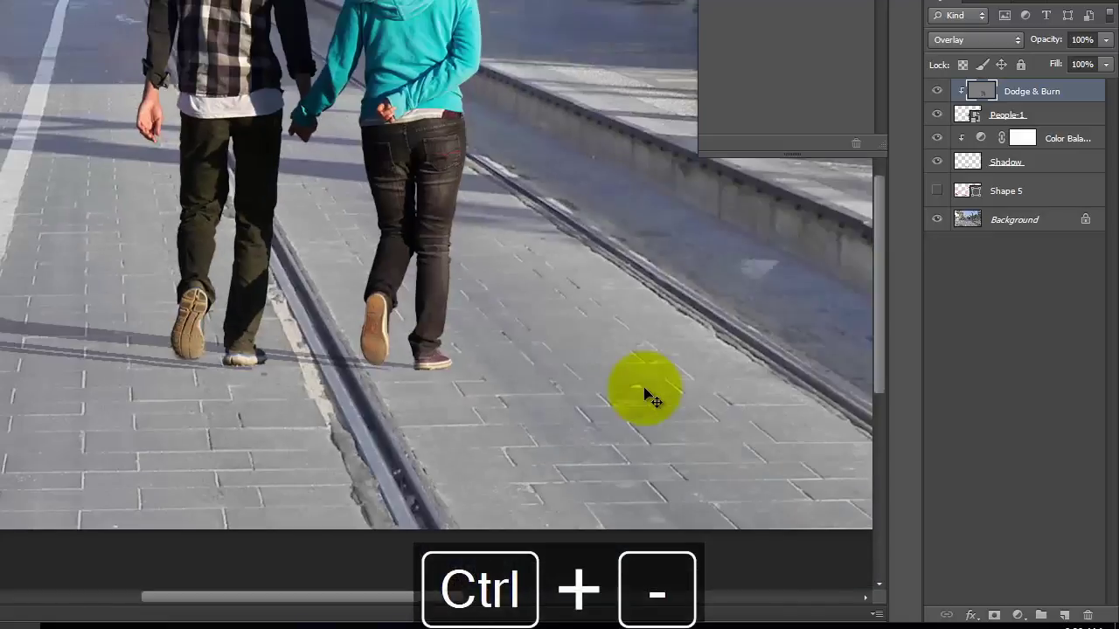
pyautogui.hotkey('ctrl', '0')
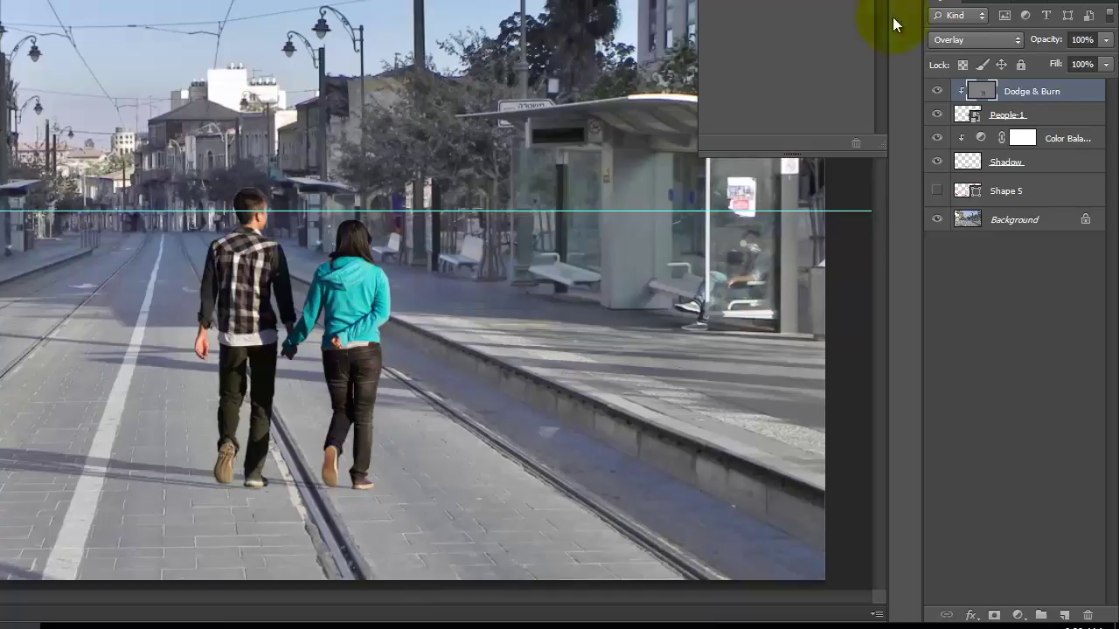
pyautogui.click(1047, 116)
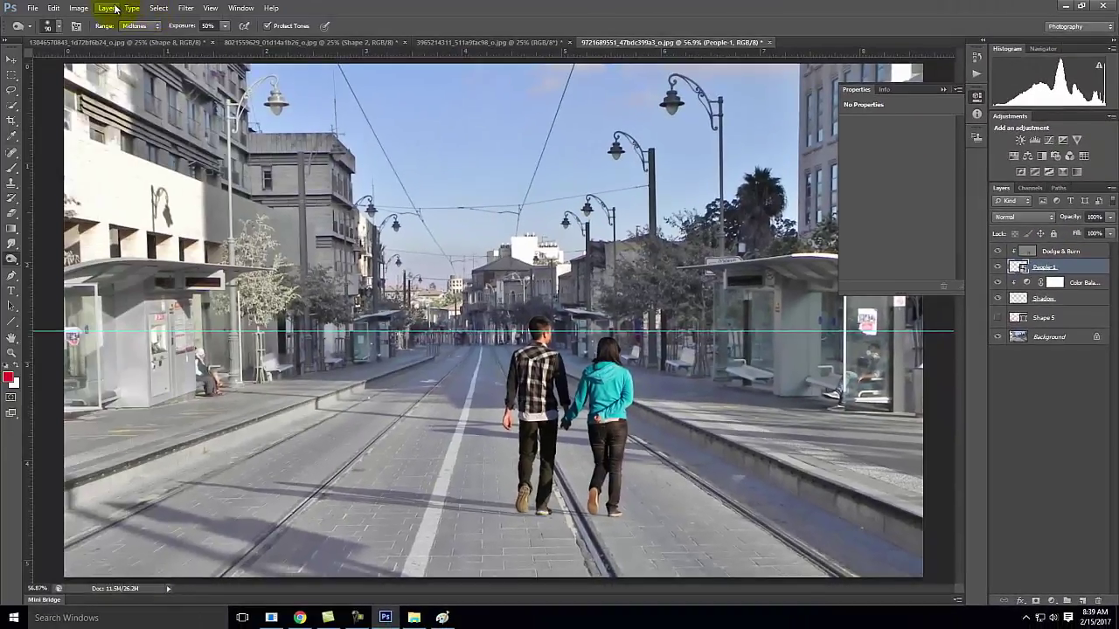
pyautogui.click(111, 8)
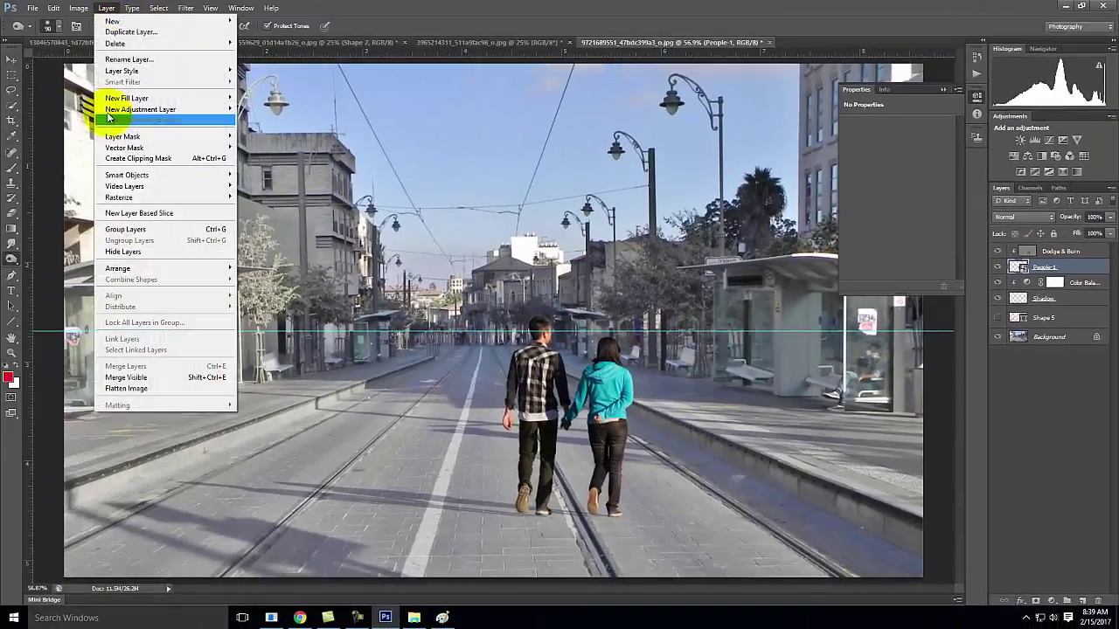
pyautogui.moveTo(118, 112)
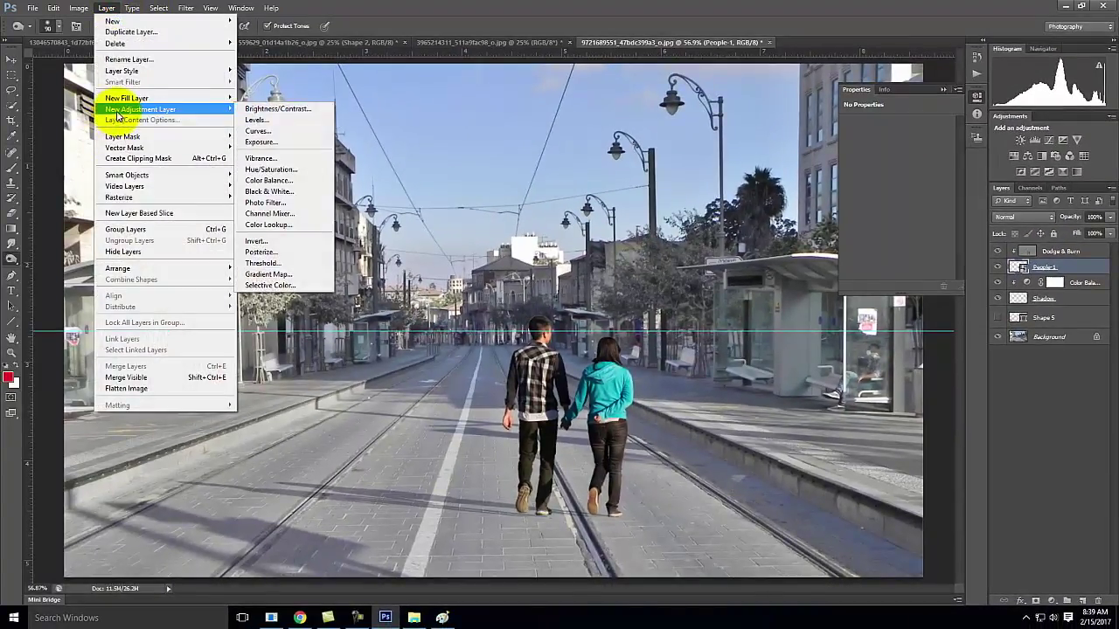
pyautogui.click(303, 169)
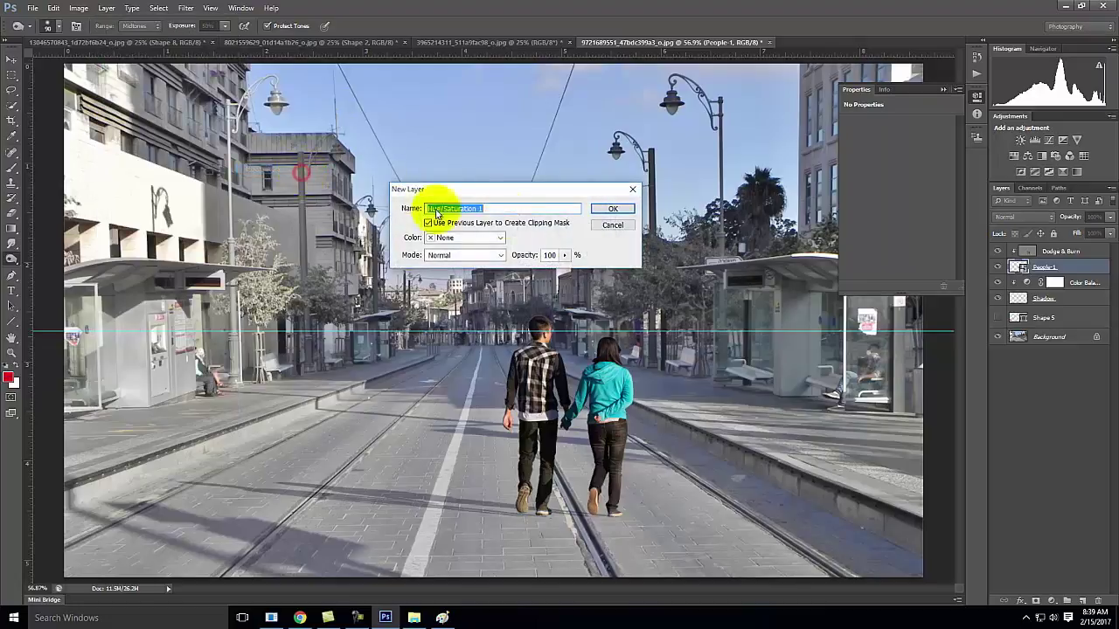
pyautogui.click(603, 213)
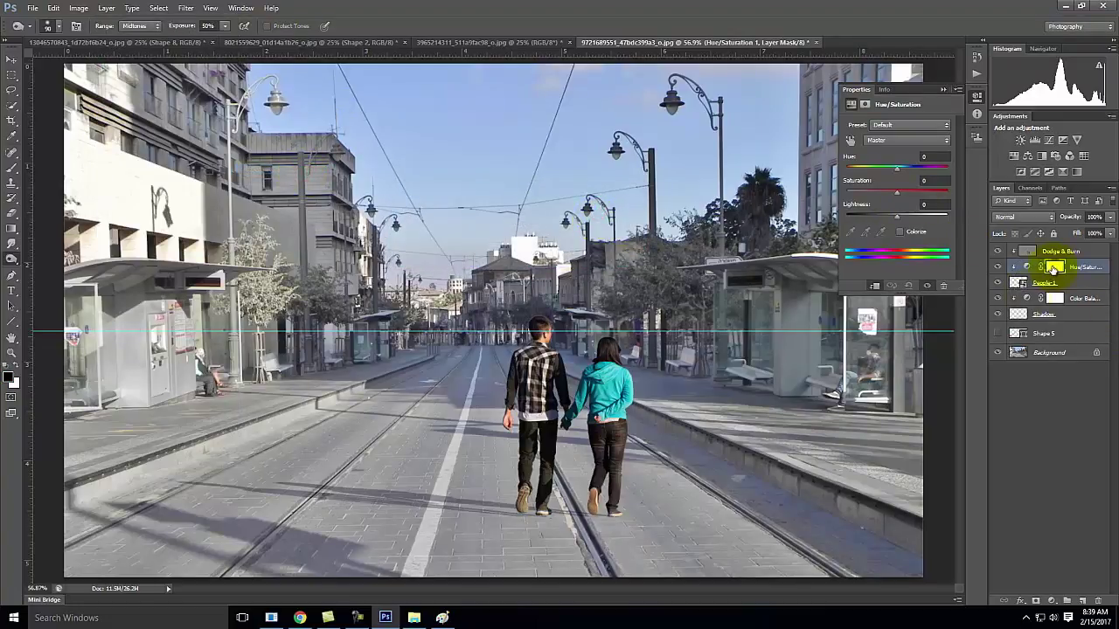
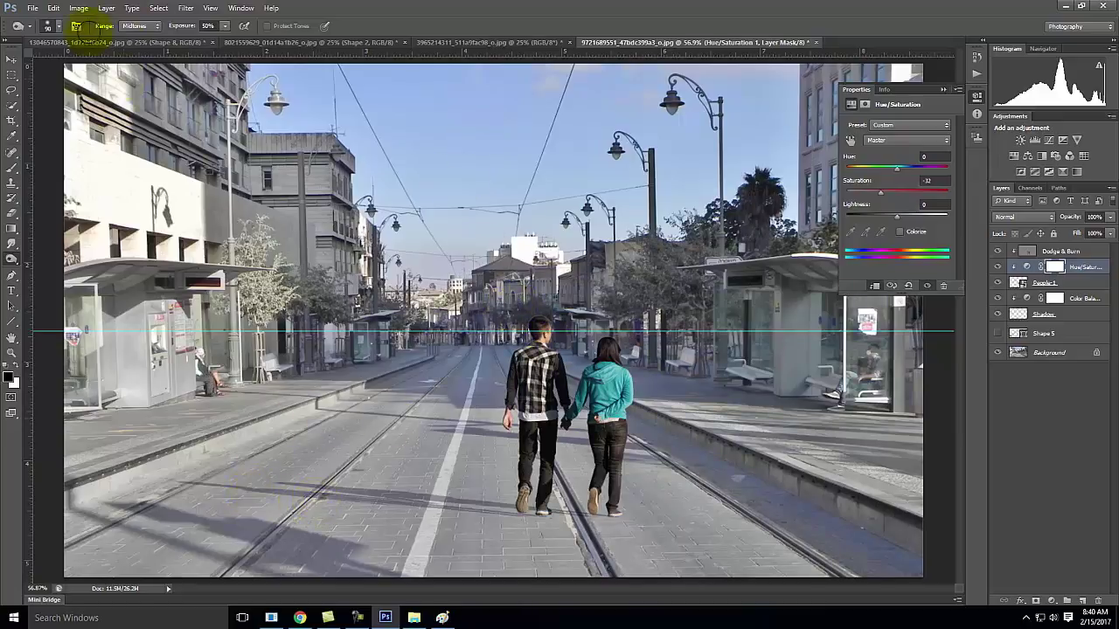
# - Place the OrangeWomen_Walking_color image into the street scene and scale it to about 26.79%
pyautogui.click(32, 9)
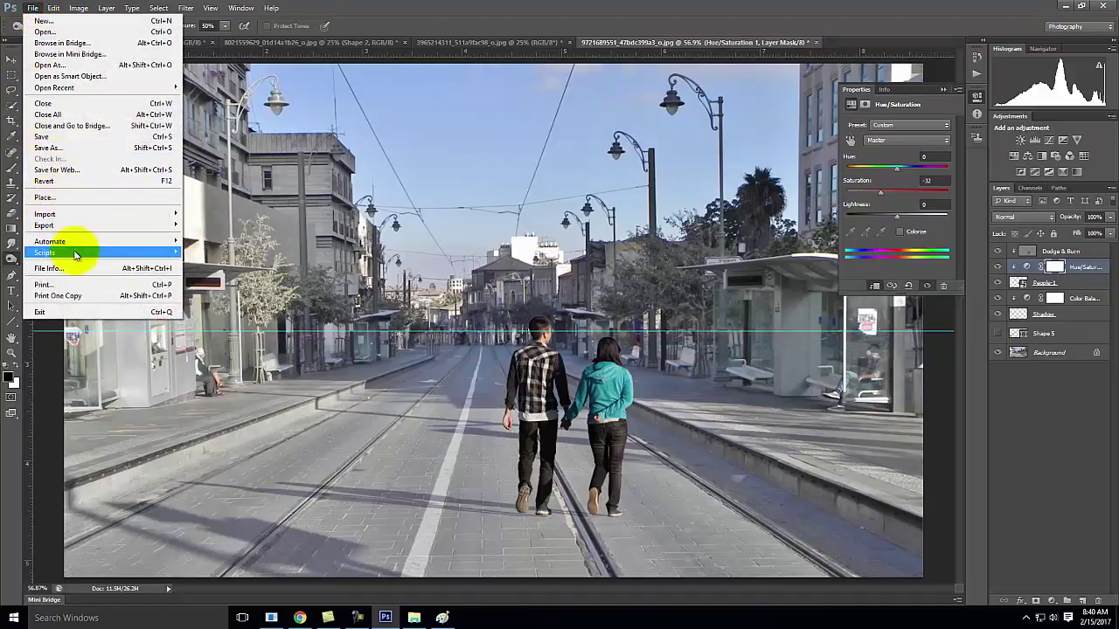
pyautogui.click(48, 197)
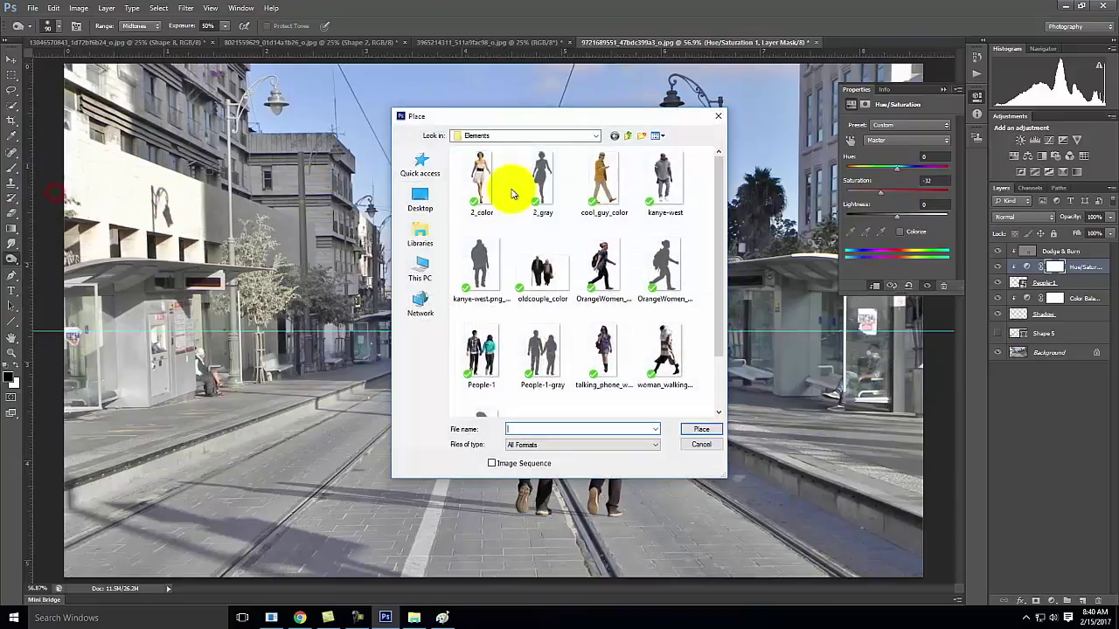
pyautogui.click(602, 262)
pyautogui.click(705, 428)
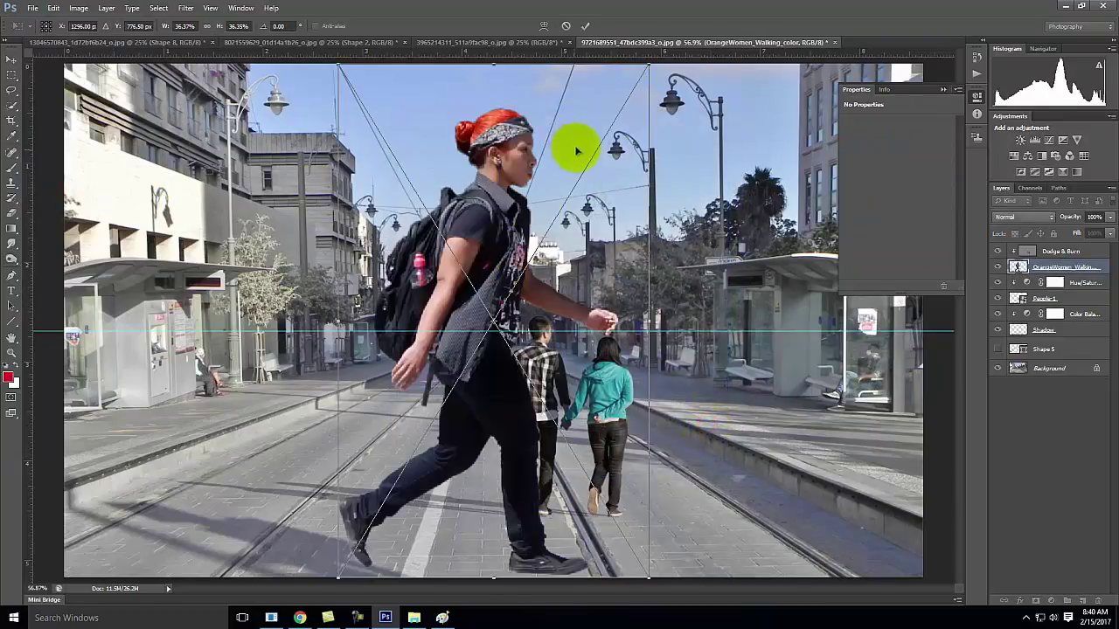
pyautogui.moveTo(651, 66); pyautogui.dragTo(567, 201)
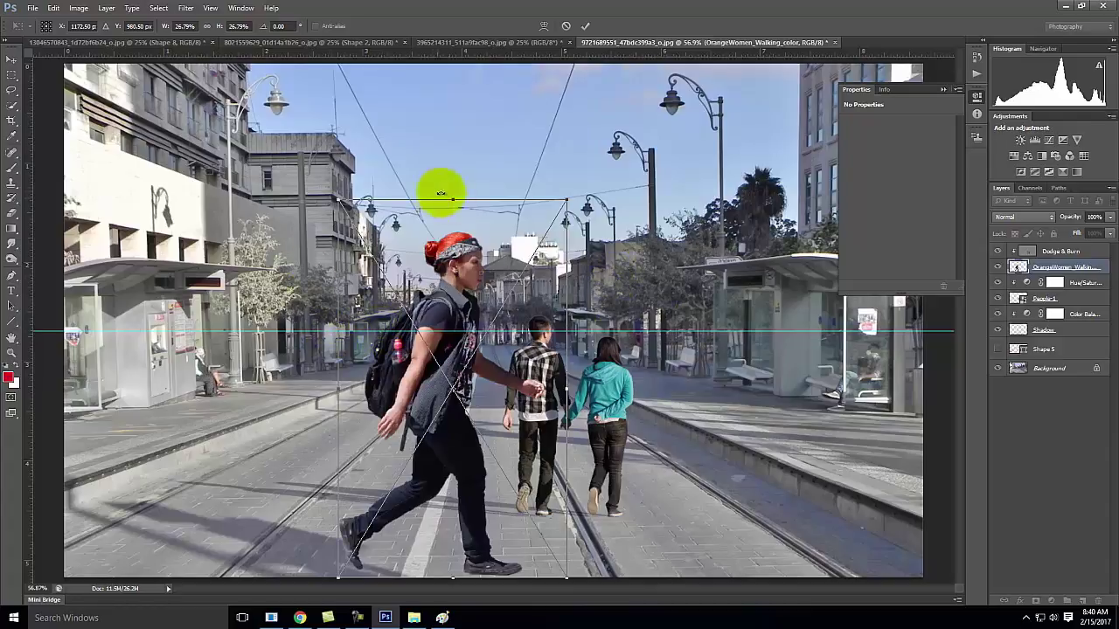
# - Flip the placed colour image of the walking woman horizontally
pyautogui.moveTo(338, 388); pyautogui.dragTo(782, 380)
pyautogui.hotkey('ctrl', 'z')
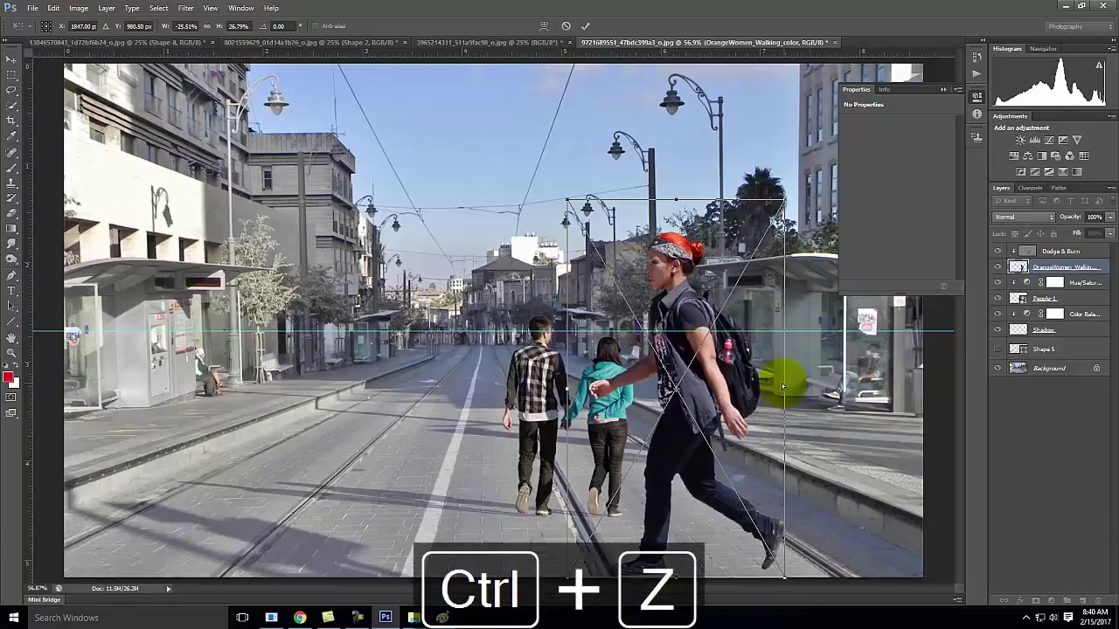
pyautogui.click(53, 8)
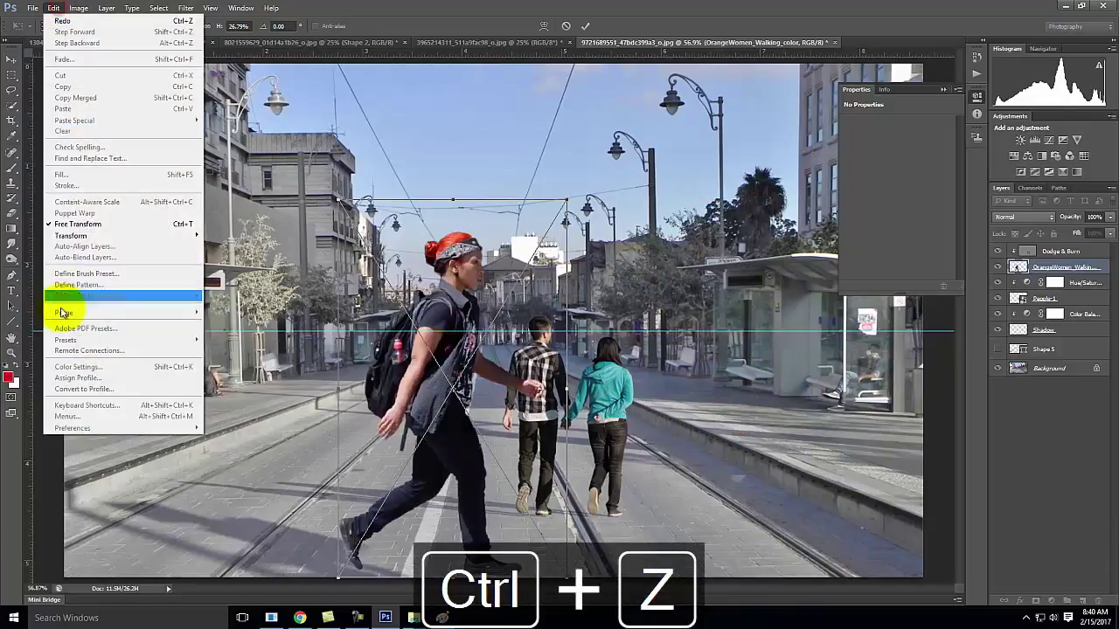
pyautogui.moveTo(92, 239)
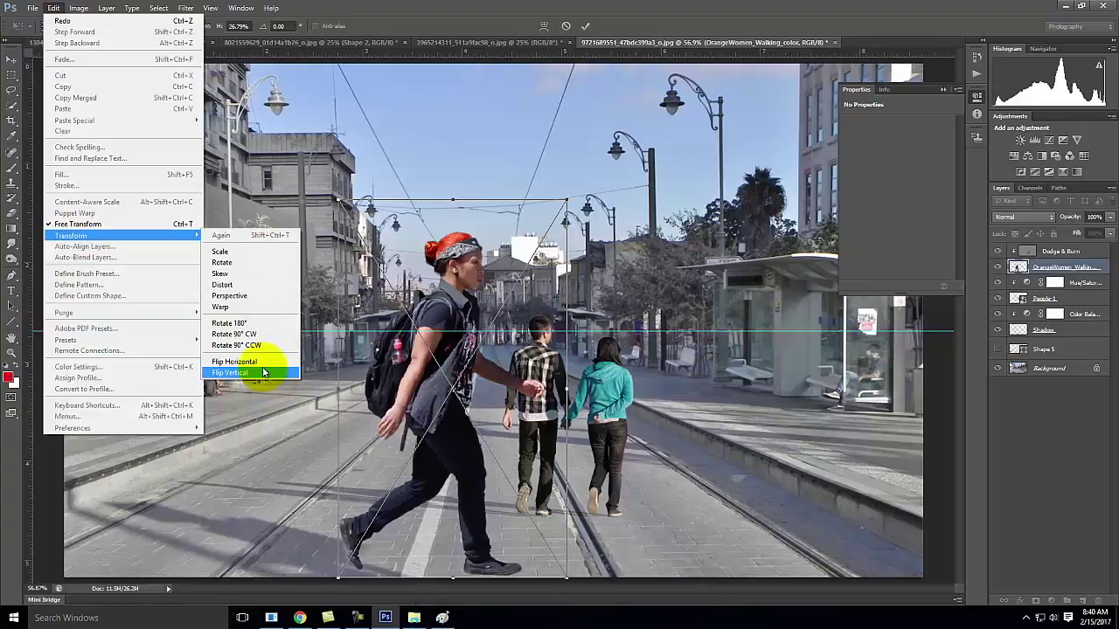
pyautogui.click(234, 361)
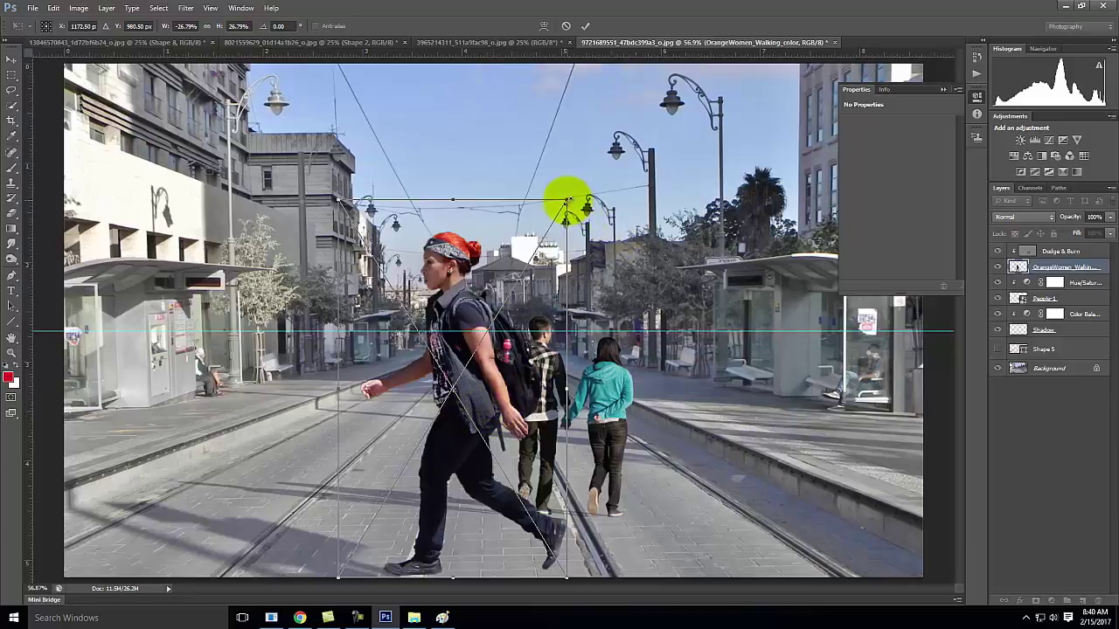
# - Scale the walking woman down to match the couple's perspective and position her on the tram tracks left of them
pyautogui.moveTo(567, 201); pyautogui.dragTo(442, 309)
pyautogui.moveTo(338, 577); pyautogui.dragTo(465, 478)
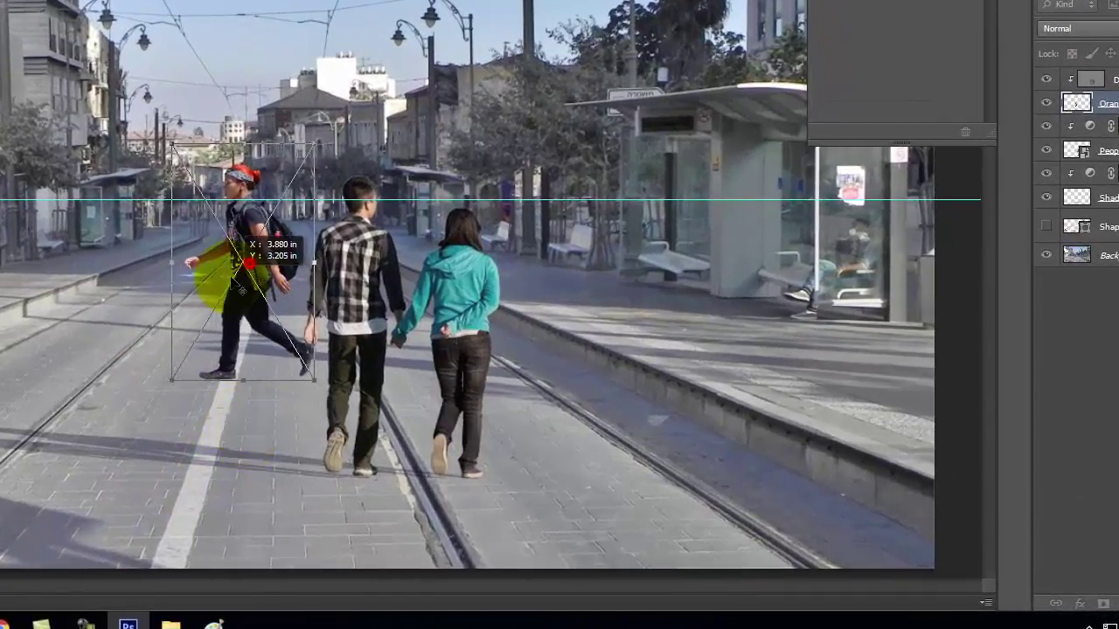
pyautogui.moveTo(259, 245); pyautogui.dragTo(90, 278)
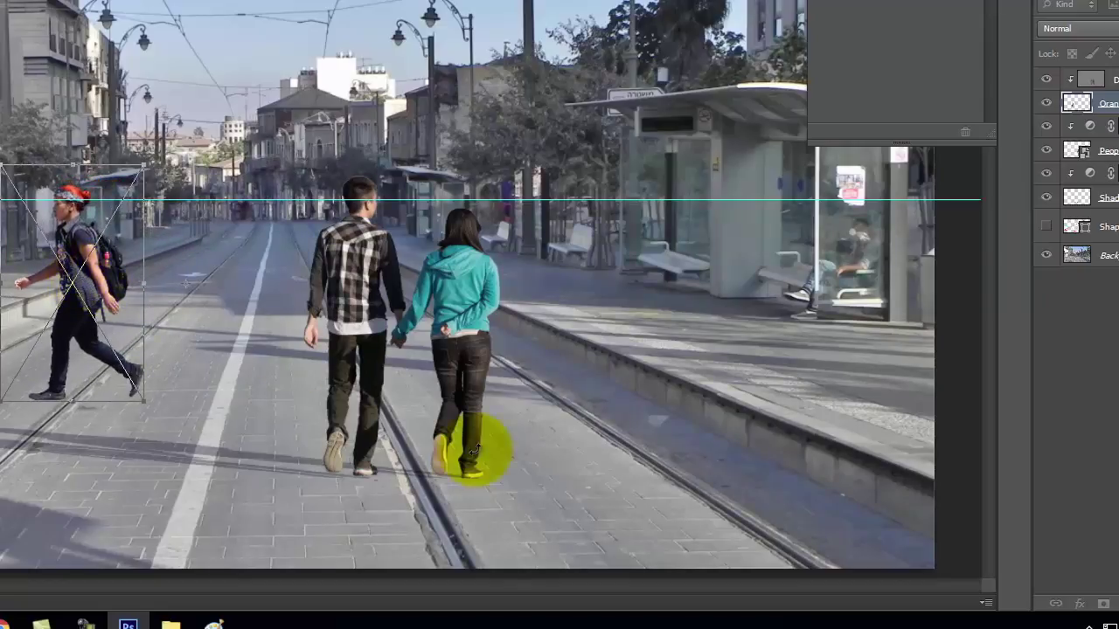
pyautogui.click(473, 448)
pyautogui.press('Return')
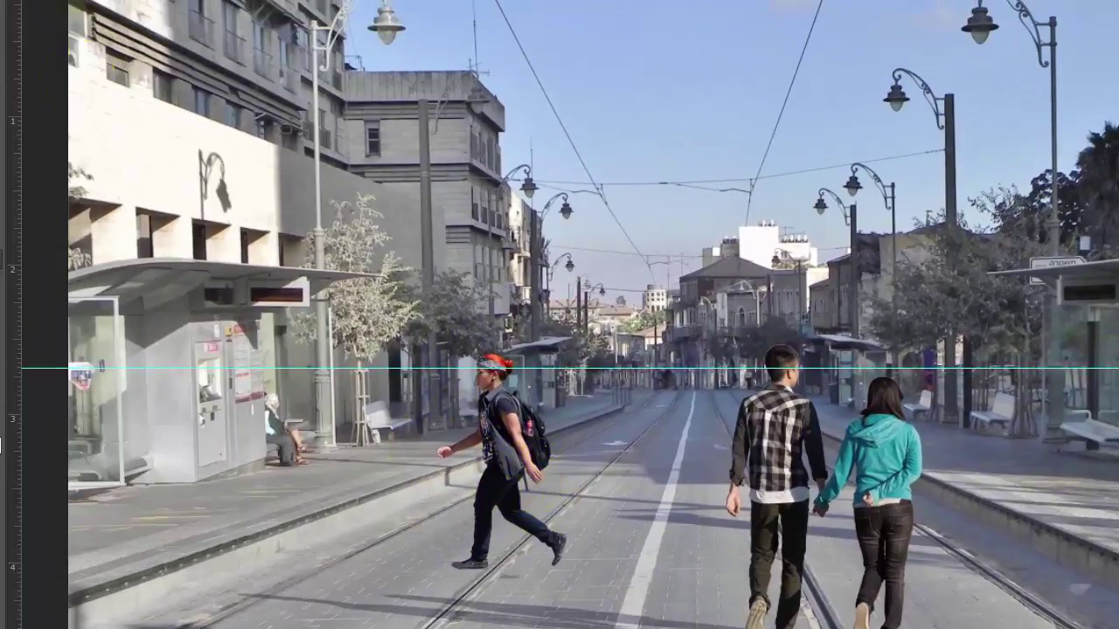
# - Place the OrangeWomen_Walking_grey silhouette image into the street scene
pyautogui.hotkey('alt', 'f')
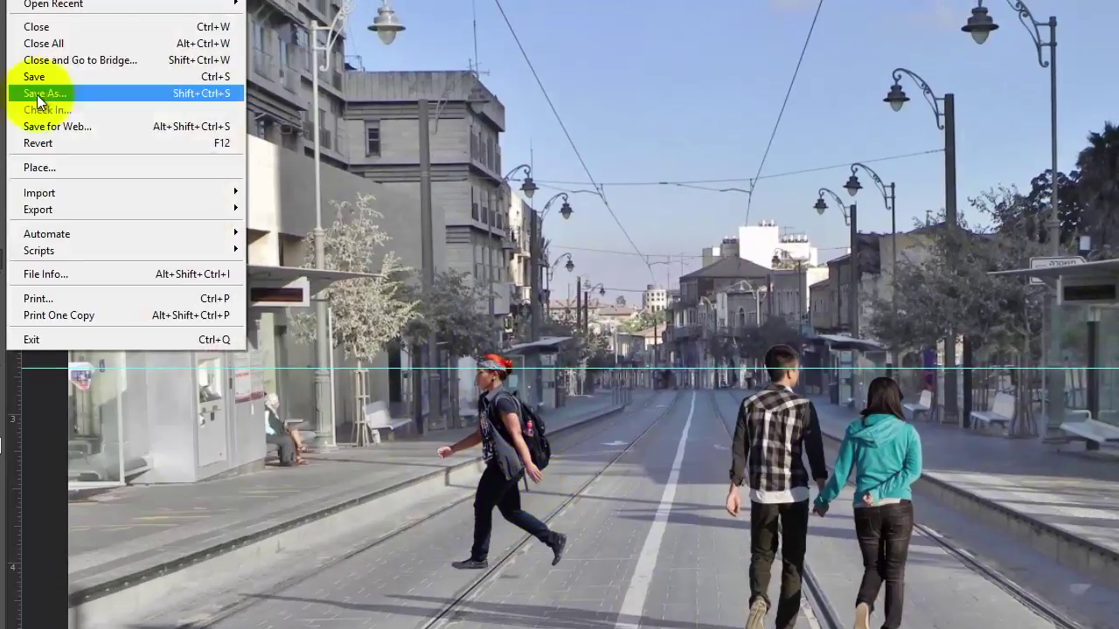
pyautogui.click(48, 171)
pyautogui.click(964, 271)
pyautogui.click(1022, 513)
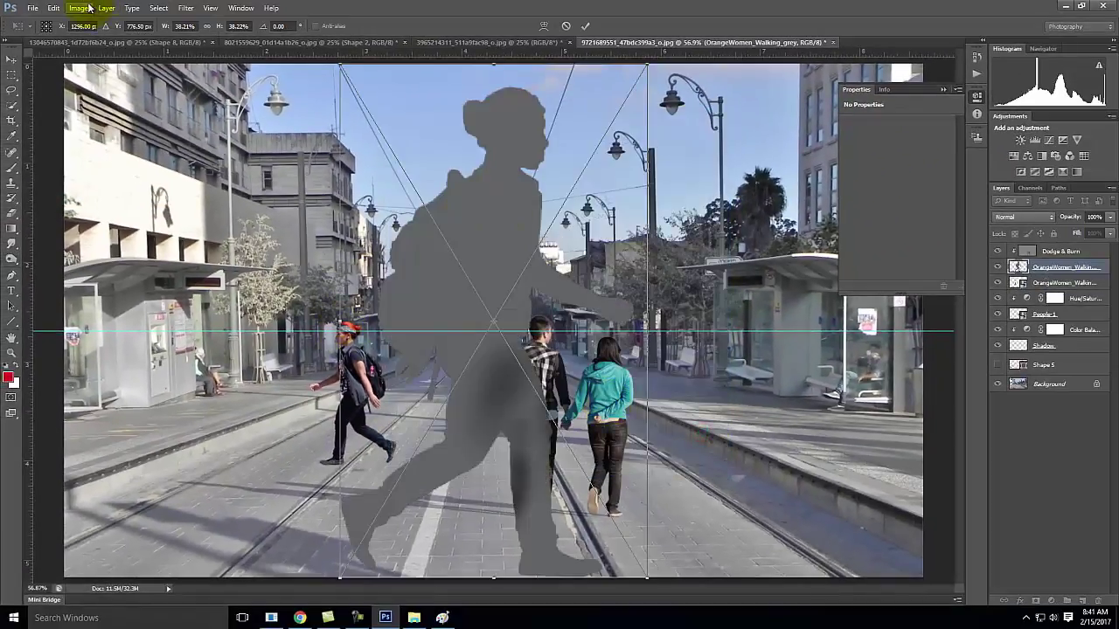
pyautogui.click(50, 7)
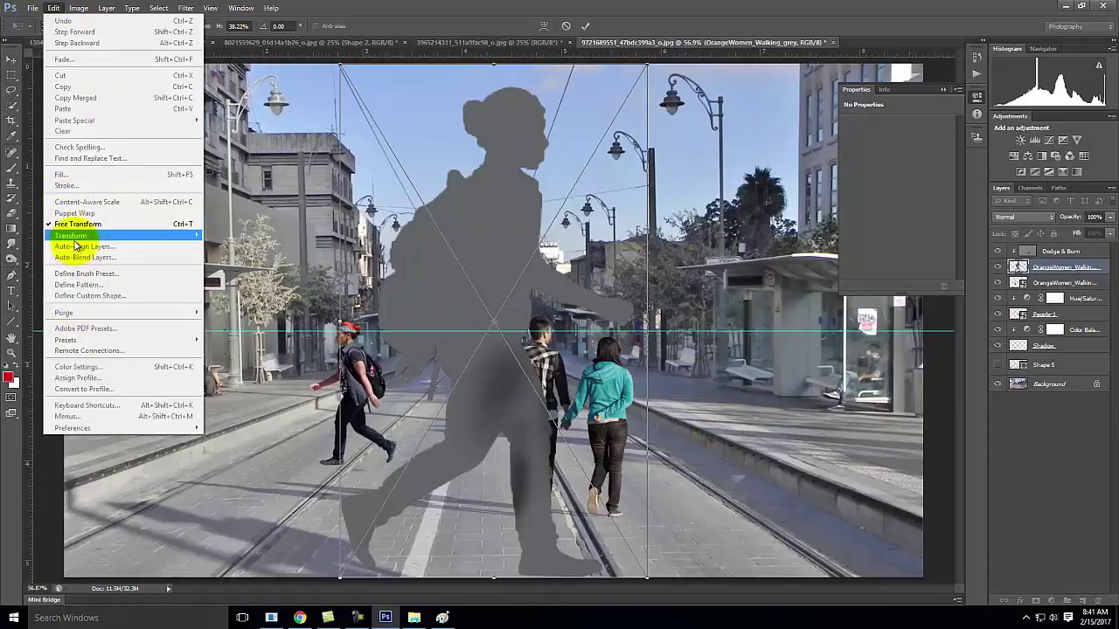
pyautogui.moveTo(96, 236)
pyautogui.click(250, 372)
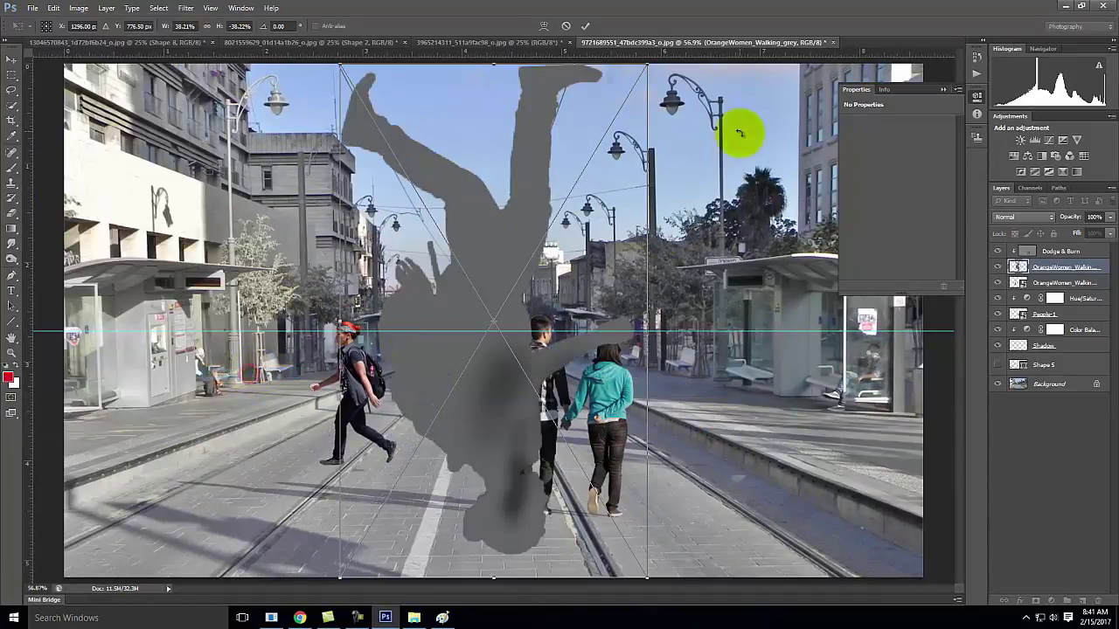
pyautogui.click(53, 8)
pyautogui.click(76, 8)
pyautogui.click(83, 8)
pyautogui.moveTo(32, 8)
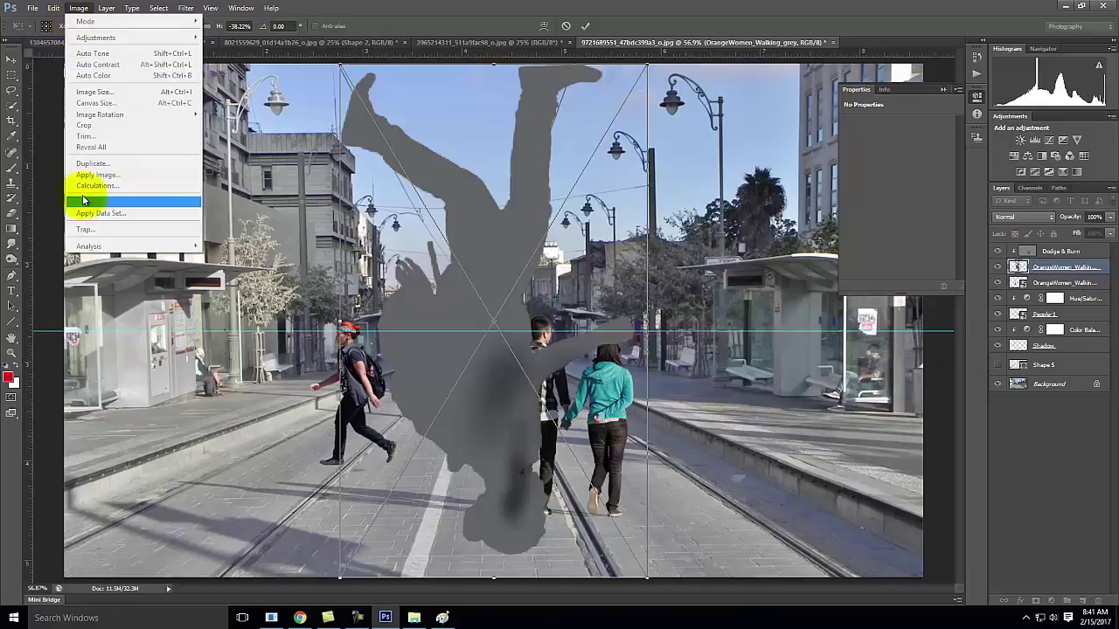
pyautogui.moveTo(69, 235)
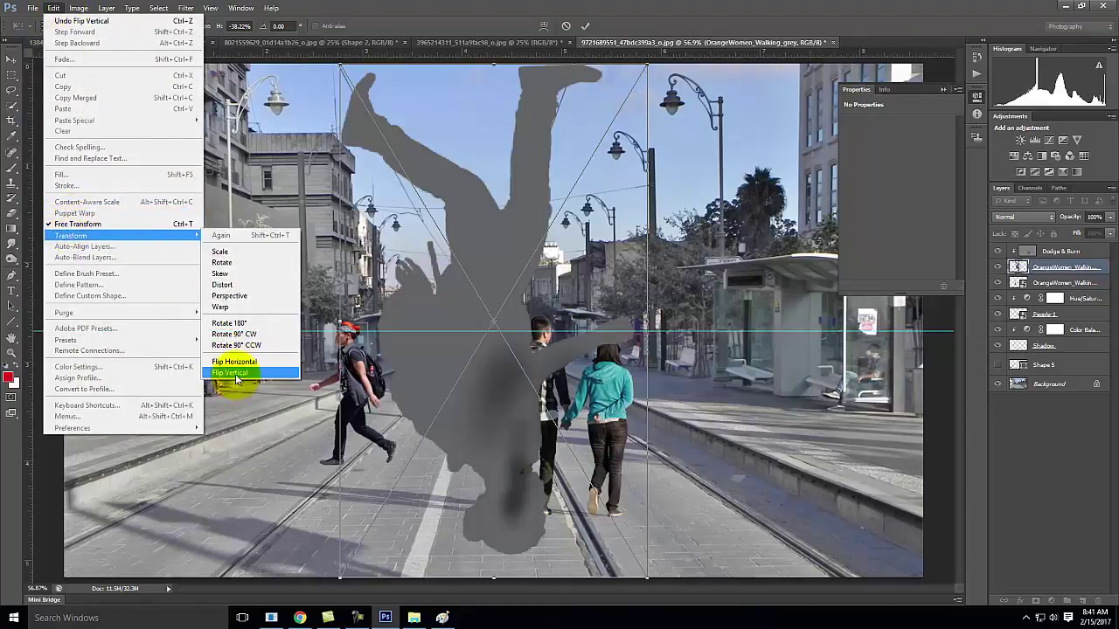
pyautogui.click(236, 372)
# - Flip the grey silhouette horizontally to face the same way as the coloured walking woman
pyautogui.click(53, 8)
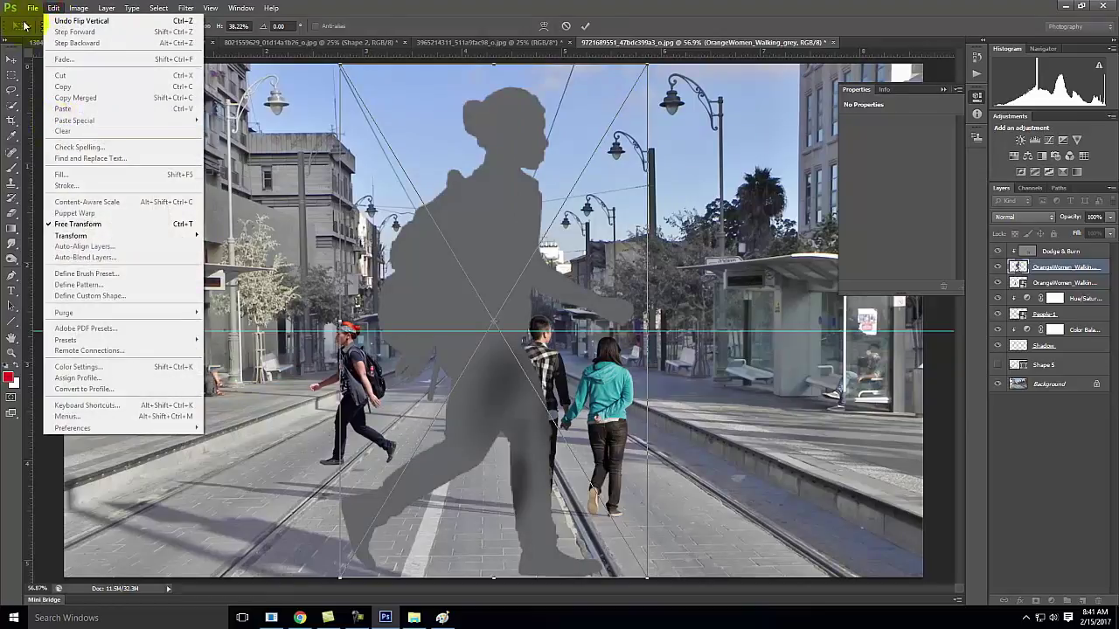
pyautogui.moveTo(70, 236)
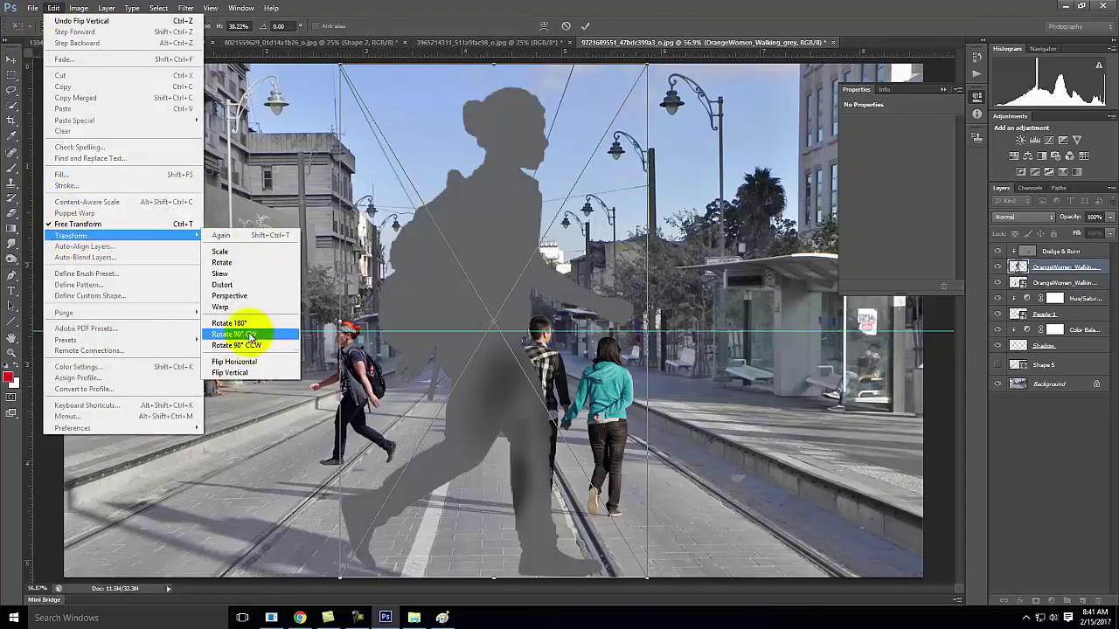
pyautogui.click(246, 359)
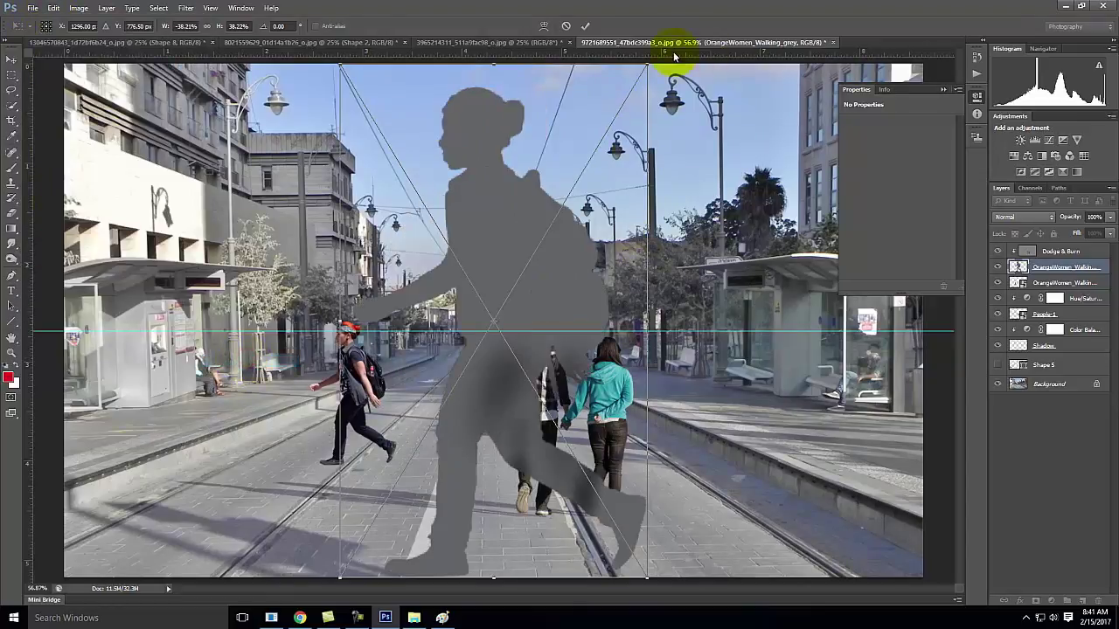
# - Scale the grey silhouette to about 11.3% and align it exactly over the coloured walking woman
pyautogui.moveTo(648, 63); pyautogui.dragTo(440, 296)
pyautogui.moveTo(339, 577); pyautogui.dragTo(390, 389)
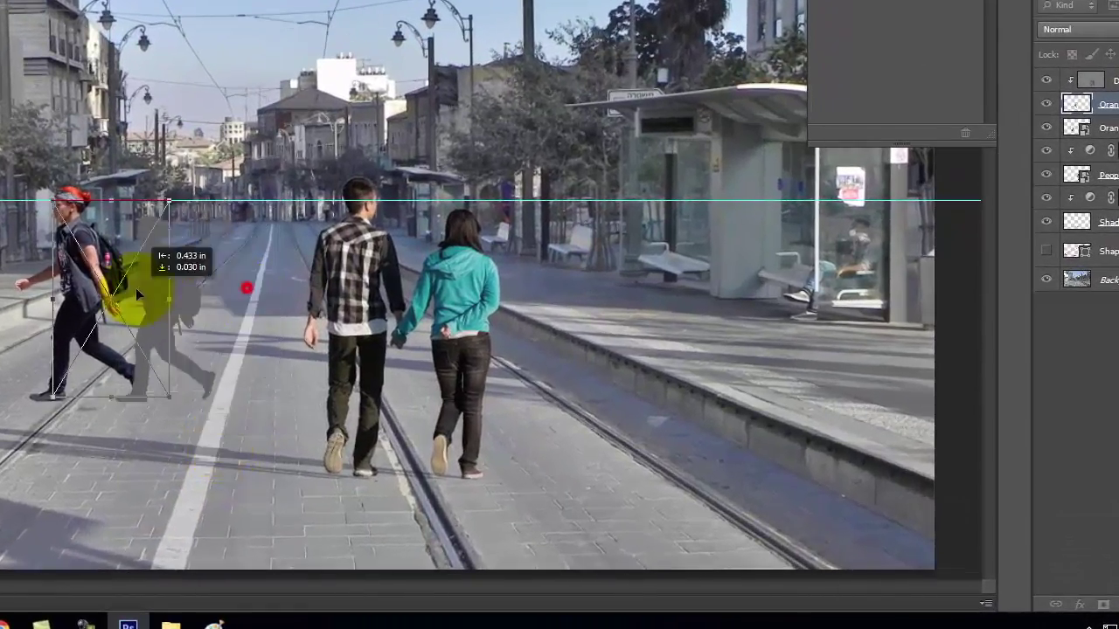
pyautogui.moveTo(135, 291); pyautogui.dragTo(98, 267)
pyautogui.moveTo(133, 374); pyautogui.dragTo(150, 403)
pyautogui.moveTo(85, 262); pyautogui.dragTo(81, 260)
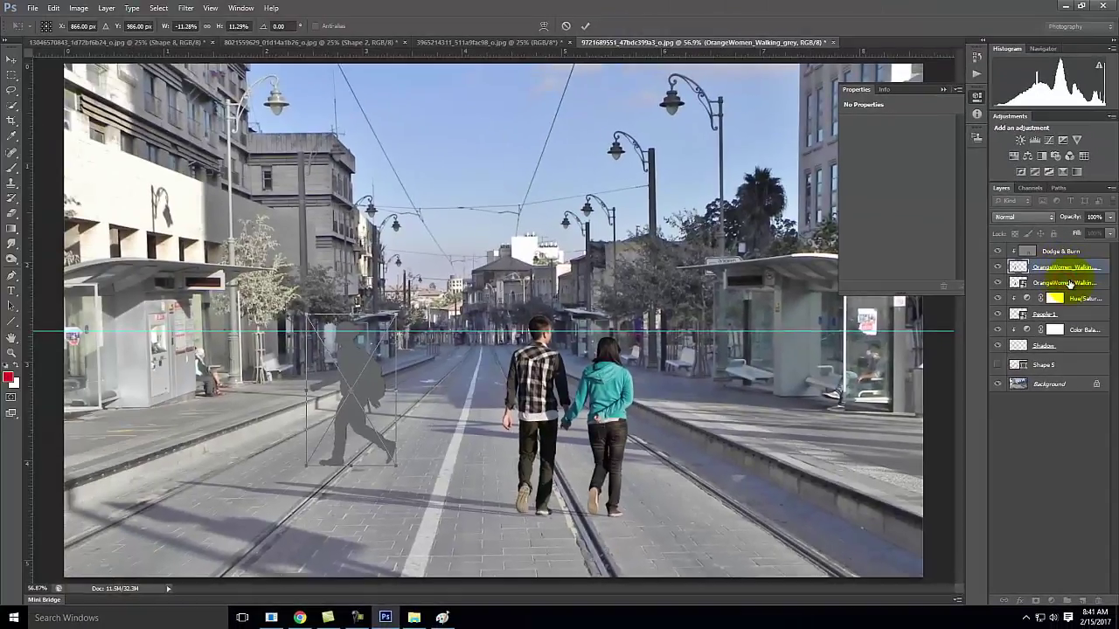
pyautogui.click(585, 26)
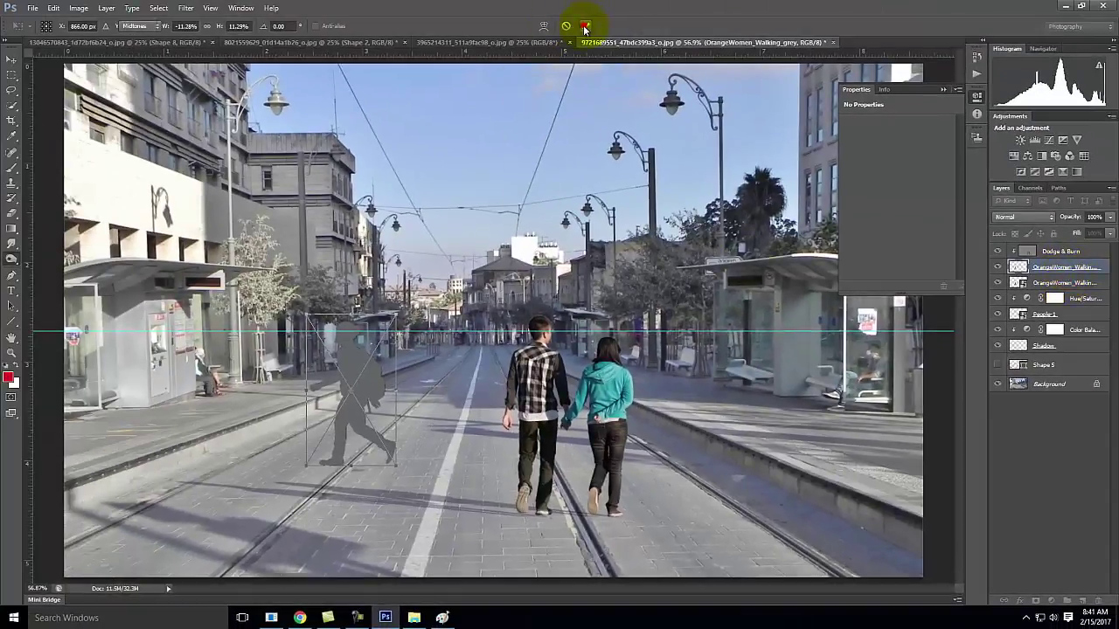
# - Move both OrangeWomen_Walking layers above the Dodge & Burn layer in the layer stack
pyautogui.moveTo(1070, 273)
pyautogui.mouseDown()
pyautogui.moveTo(1066, 241)
pyautogui.moveTo(1058, 285)
pyautogui.moveTo(1056, 249)
pyautogui.mouseUp()
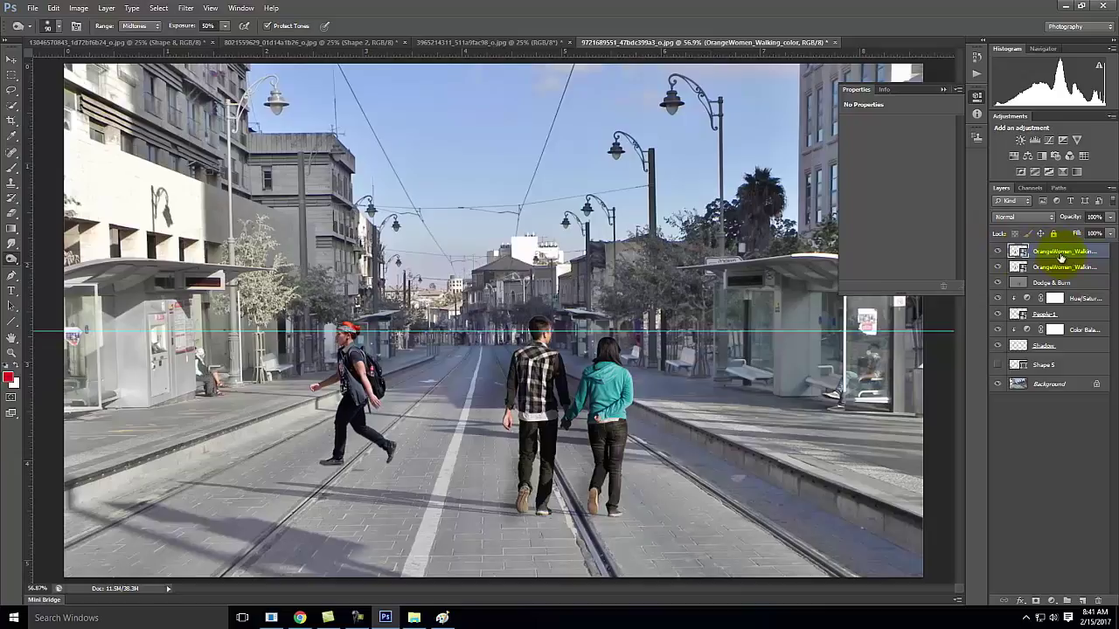
pyautogui.click(1016, 217)
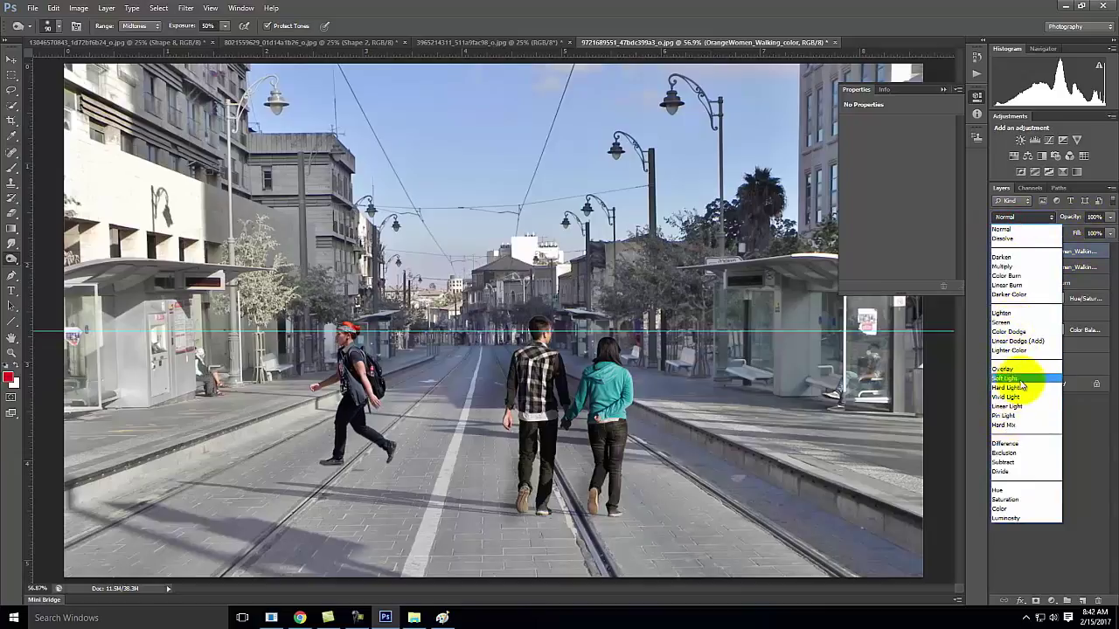
pyautogui.click(1004, 265)
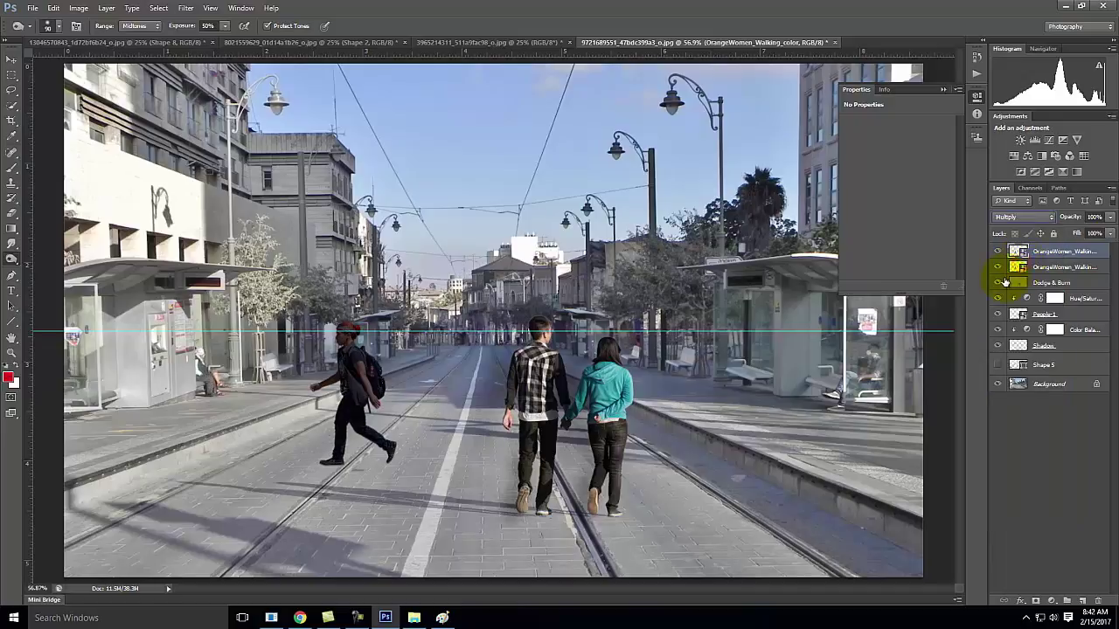
pyautogui.click(997, 253)
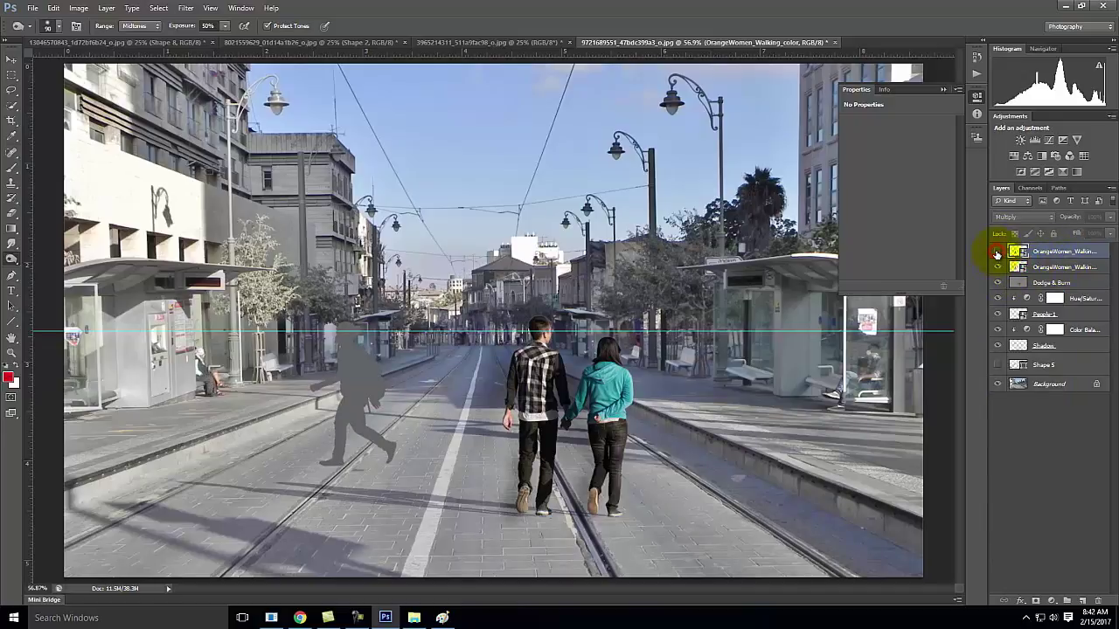
pyautogui.click(996, 253)
pyautogui.click(1039, 230)
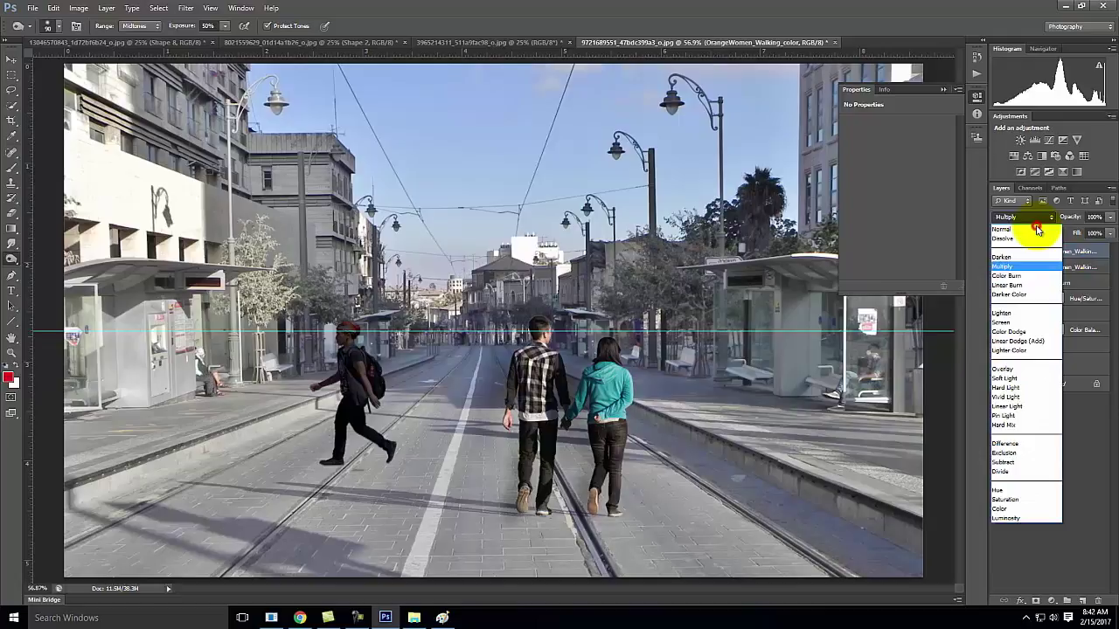
pyautogui.click(1028, 229)
# - Rename the grey silhouette layer as Woman Shadow and set its blend mode to Multiply
pyautogui.click(1045, 260)
pyautogui.doubleClick(1043, 266)
pyautogui.press('BackSpace')
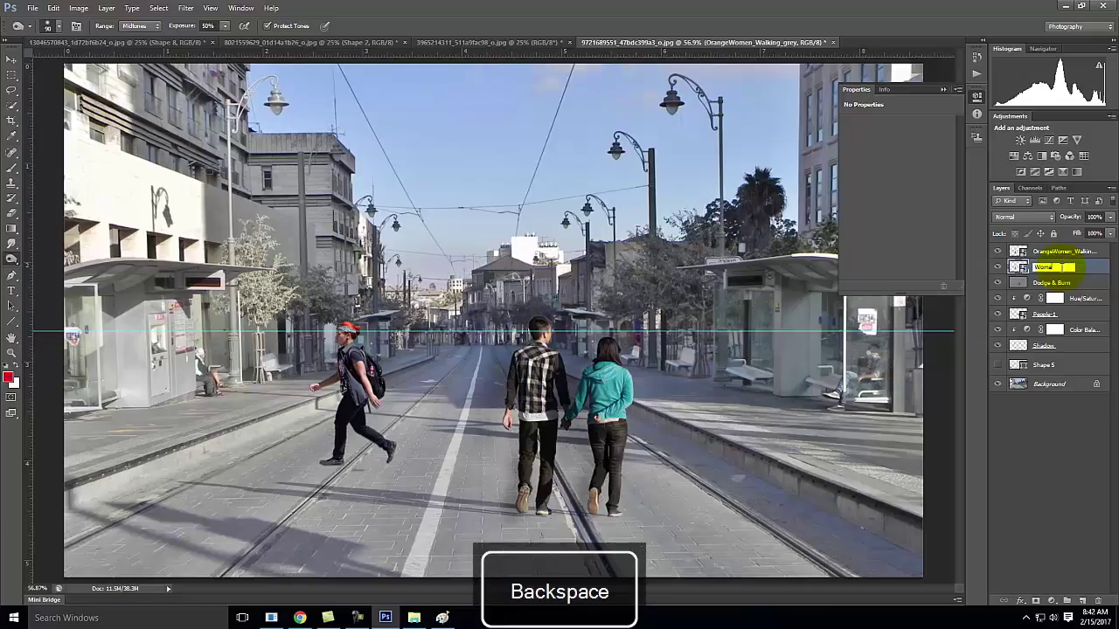
pyautogui.write('Woman Shadow')
pyautogui.press('Return')
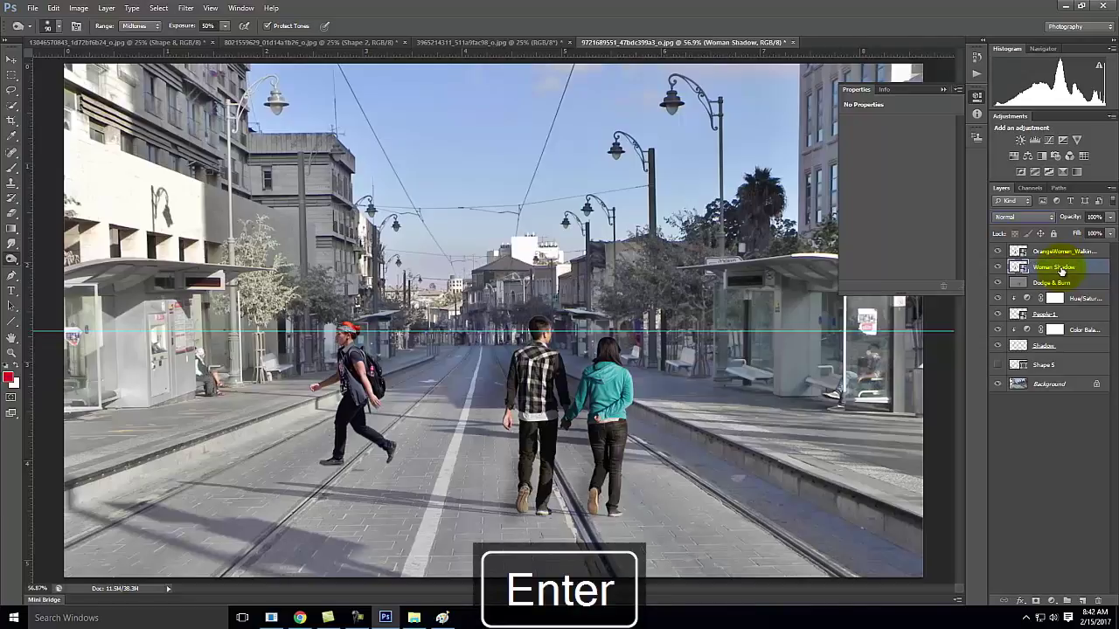
pyautogui.click(1019, 219)
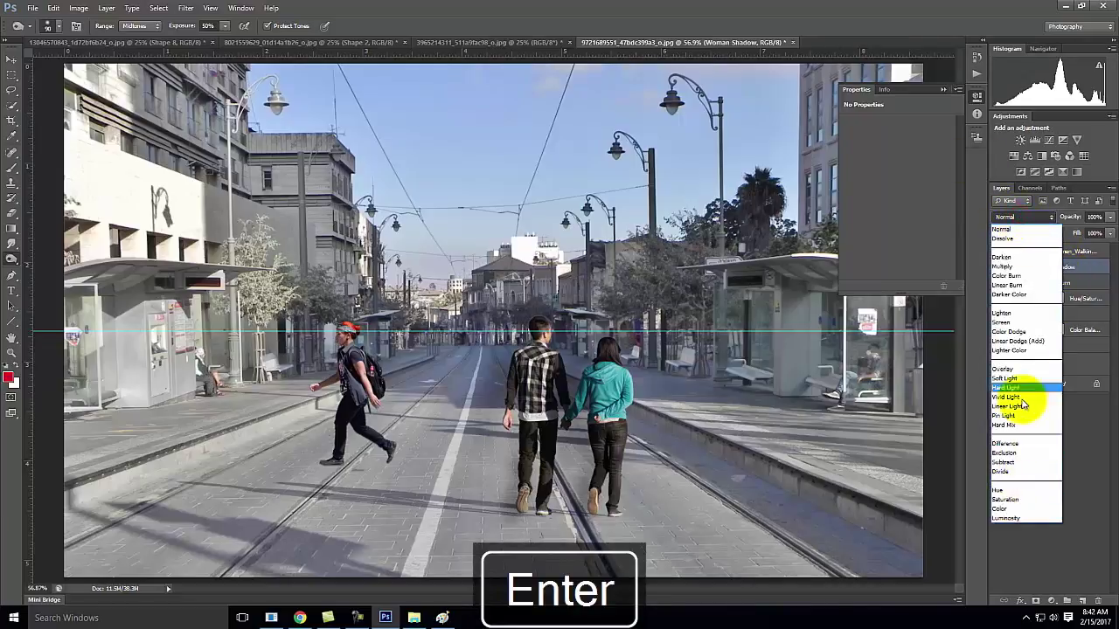
pyautogui.click(1015, 278)
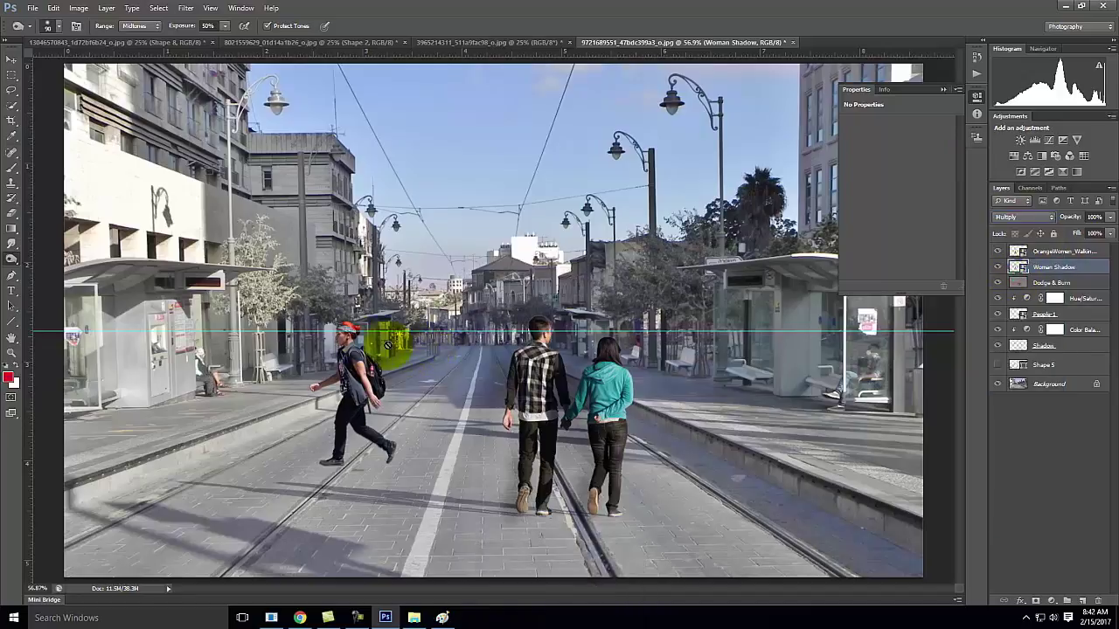
# - Transform the Woman Shadow silhouette into a flattened cast shadow stretching from the woman's feet across the kerb to the sidewalk
pyautogui.click(83, 7)
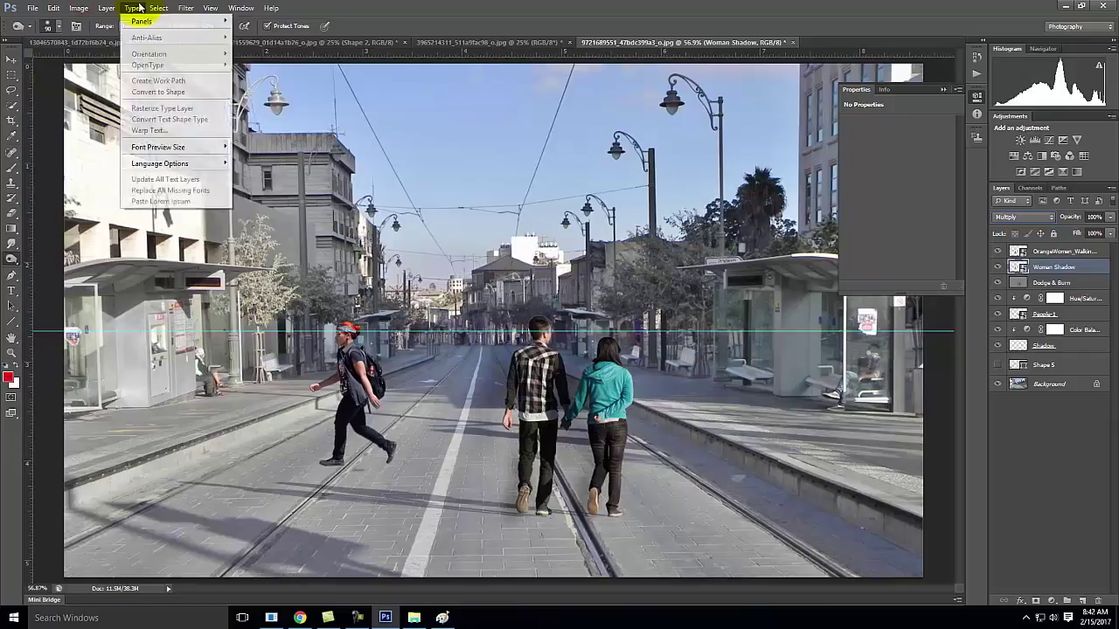
pyautogui.moveTo(53, 7)
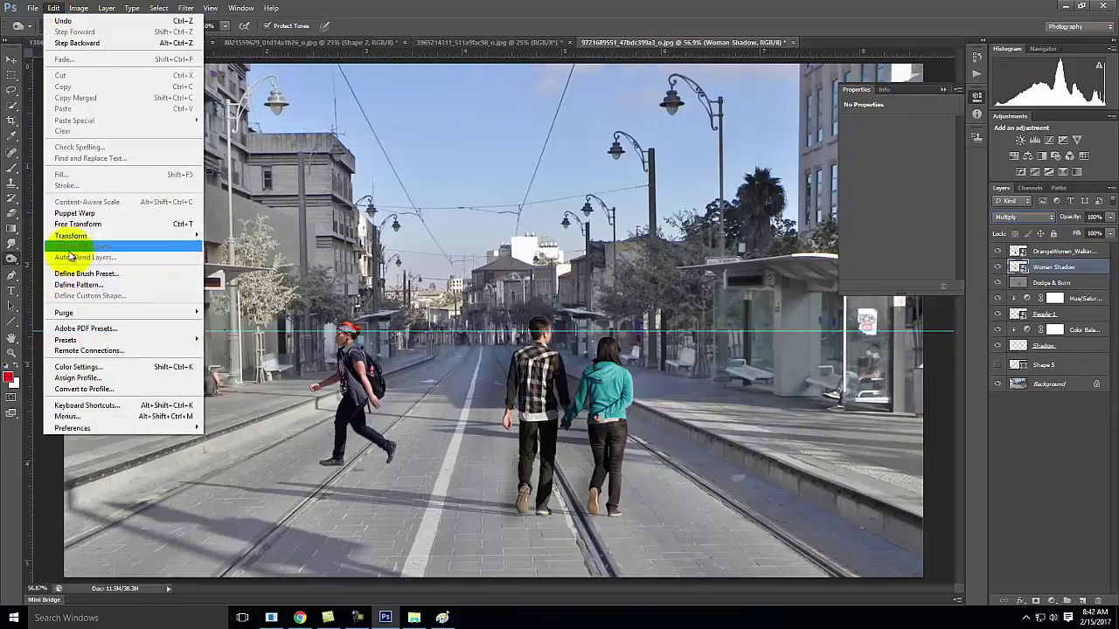
pyautogui.moveTo(76, 236)
pyautogui.click(248, 297)
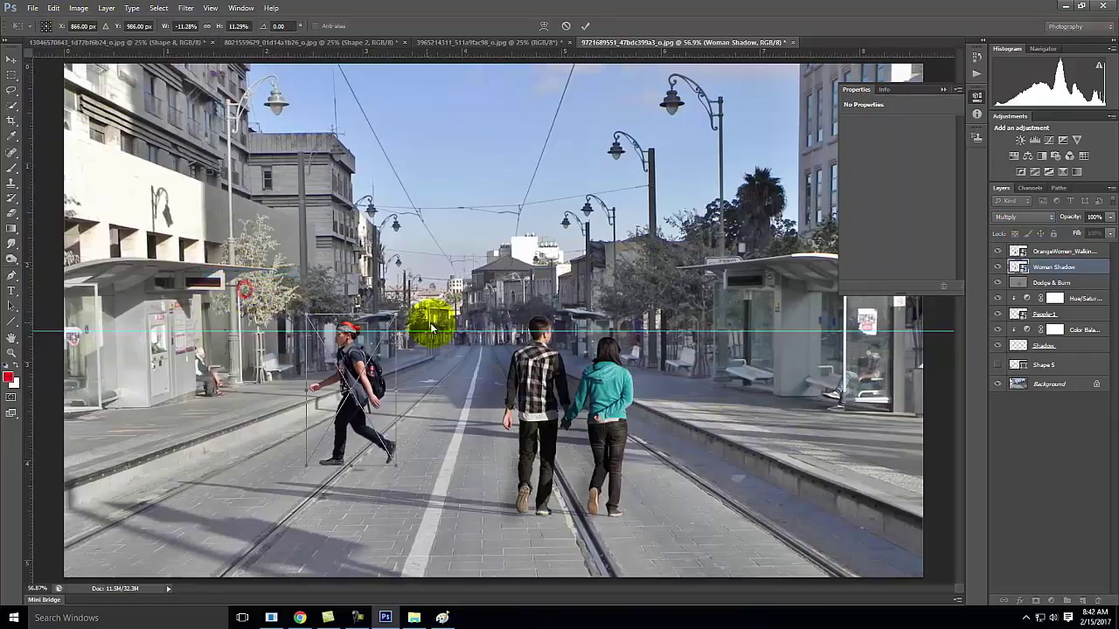
pyautogui.moveTo(312, 313); pyautogui.dragTo(234, 311)
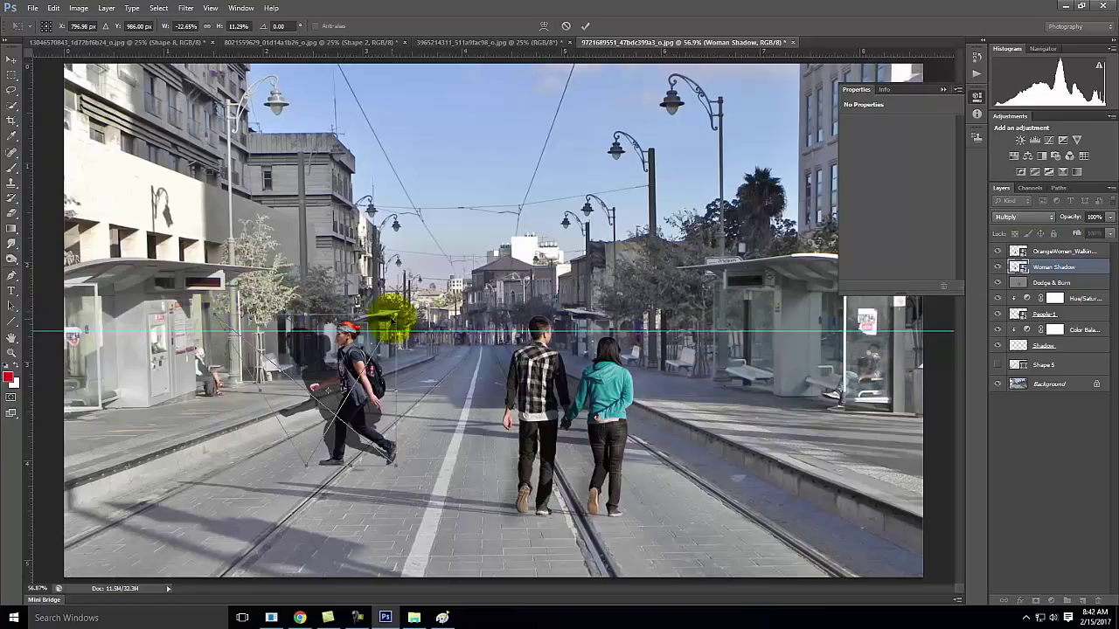
pyautogui.moveTo(393, 319); pyautogui.dragTo(282, 370)
pyautogui.moveTo(215, 309); pyautogui.dragTo(166, 379)
pyautogui.moveTo(348, 404); pyautogui.dragTo(206, 413)
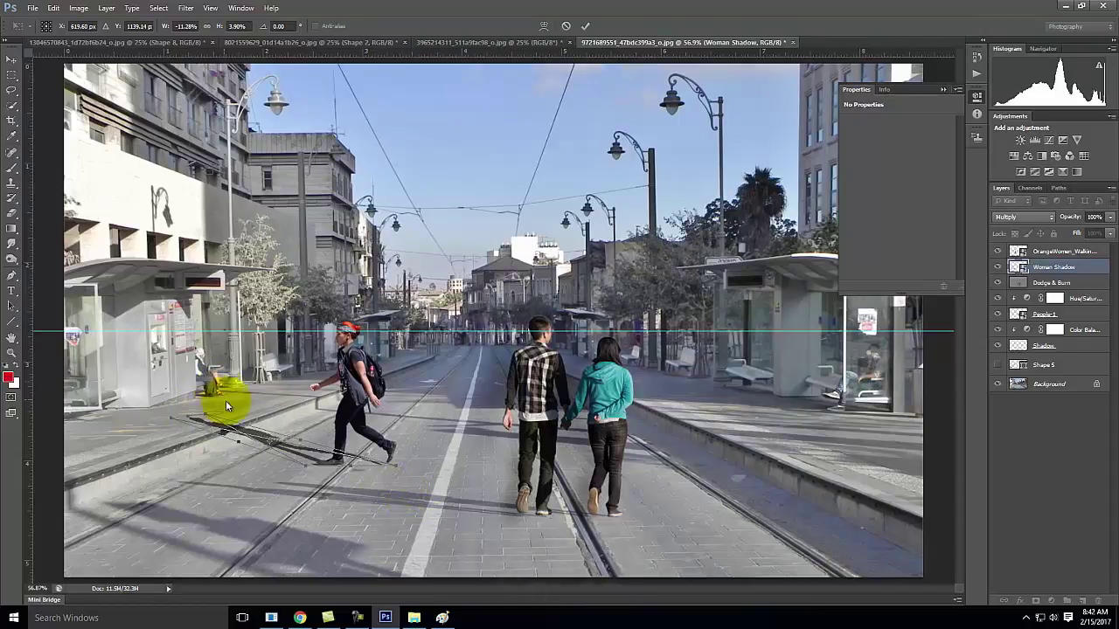
# - Refine the shadow's corners so it is thinner, meets the woman's feet and follows the street shadows' direction, and apply the transformation
pyautogui.press('space')
pyautogui.moveTo(229, 352); pyautogui.dragTo(265, 371)
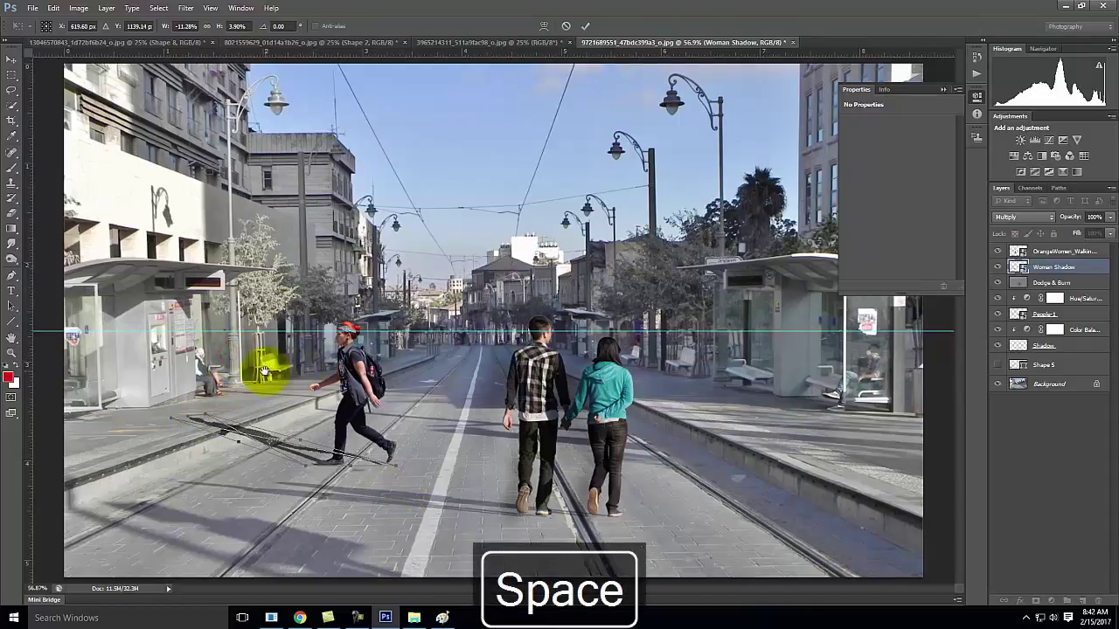
pyautogui.hotkey('ctrl', '=')
pyautogui.hotkey('ctrl', '=')
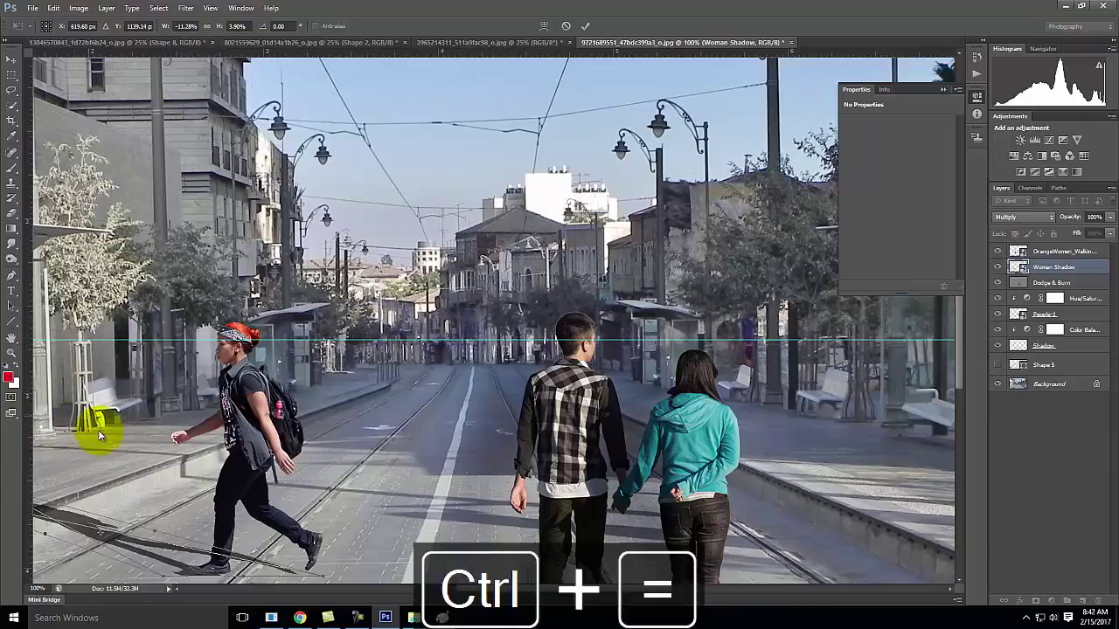
pyautogui.press('space')
pyautogui.moveTo(137, 397); pyautogui.dragTo(514, 350)
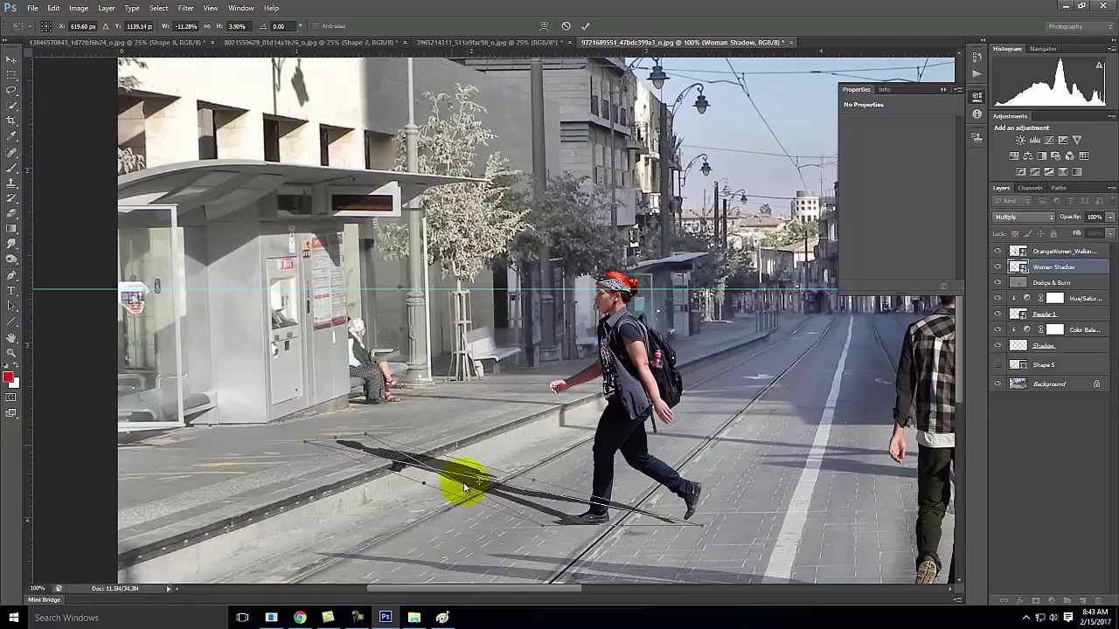
pyautogui.moveTo(304, 444); pyautogui.dragTo(340, 457)
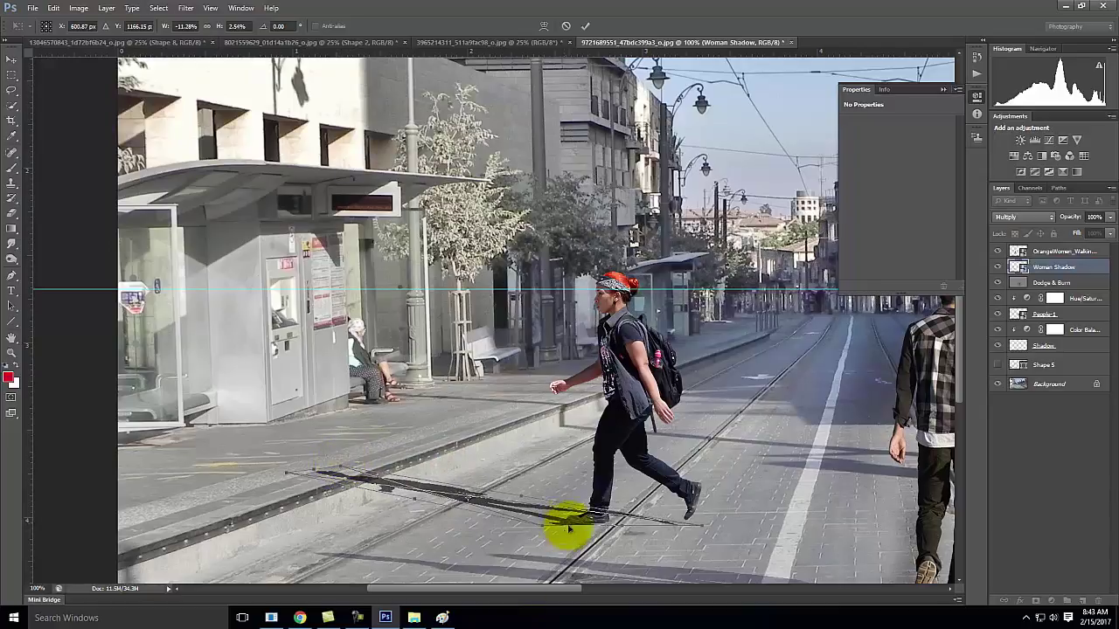
pyautogui.moveTo(534, 509); pyautogui.dragTo(549, 517)
pyautogui.moveTo(299, 475); pyautogui.dragTo(255, 466)
pyautogui.moveTo(353, 472); pyautogui.dragTo(306, 461)
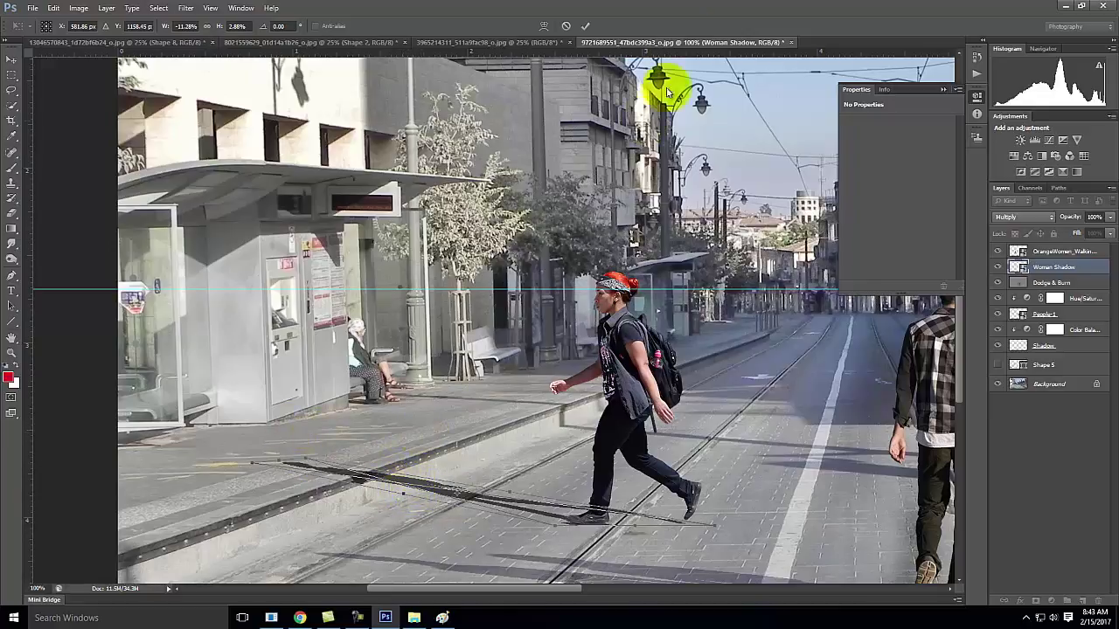
pyautogui.click(584, 31)
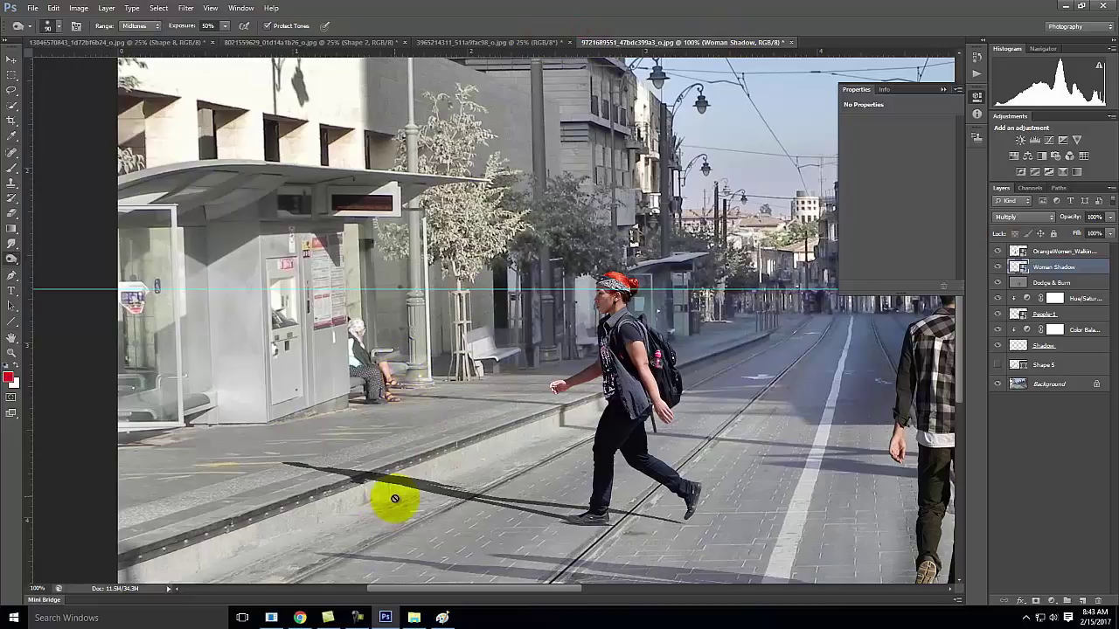
# - Outline the far part of the woman's shadow, from the kerb's base to its tip, with a Polygonal Lasso selection
pyautogui.click(10, 92)
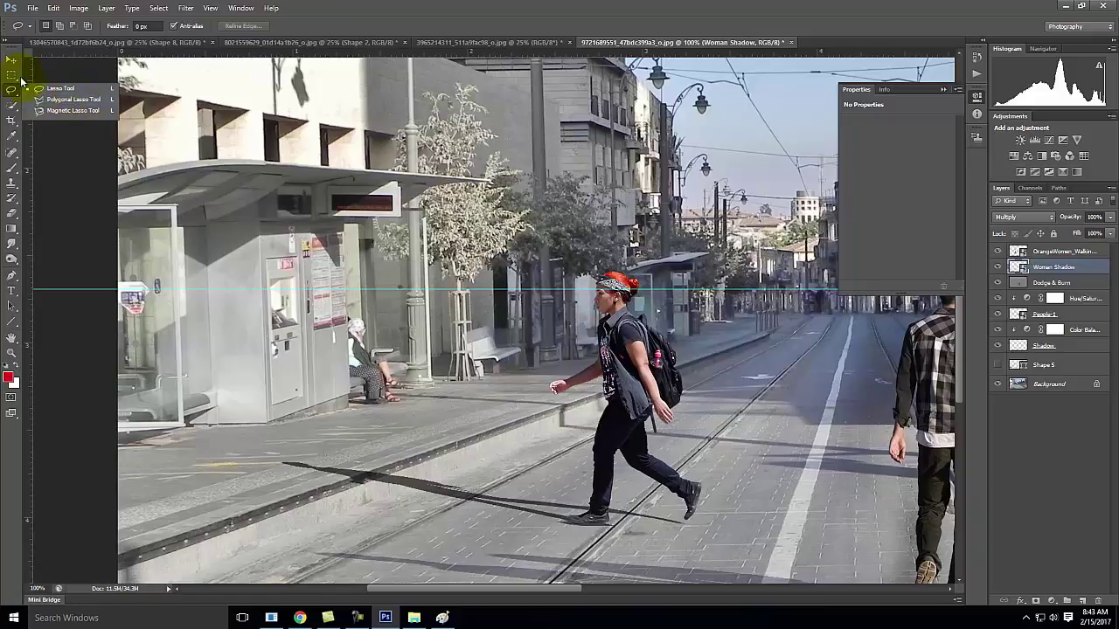
pyautogui.click(73, 99)
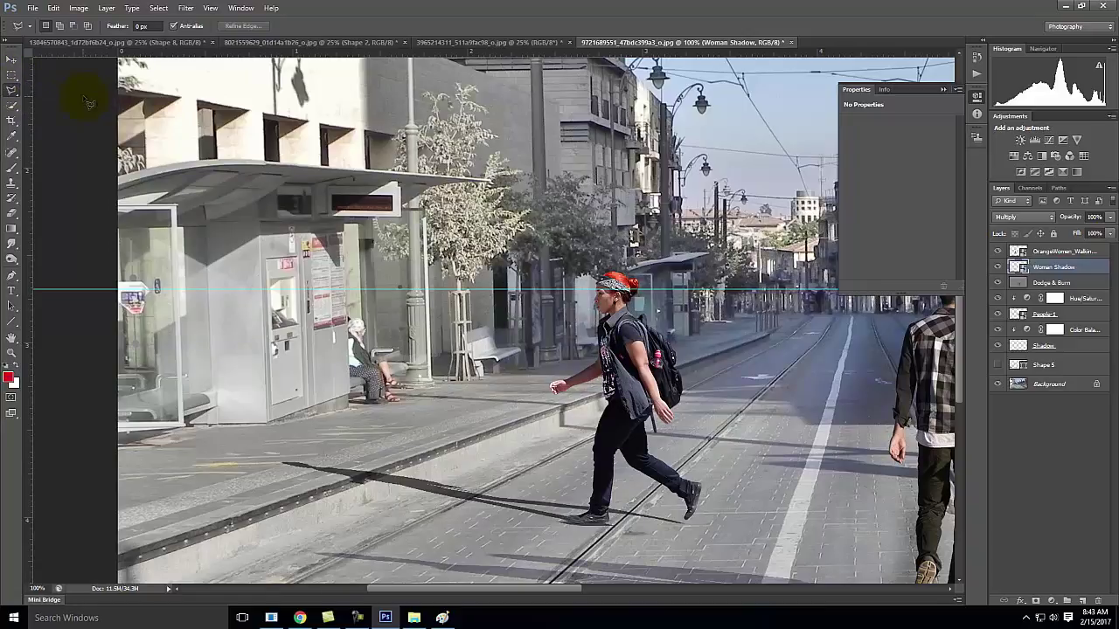
pyautogui.click(453, 477)
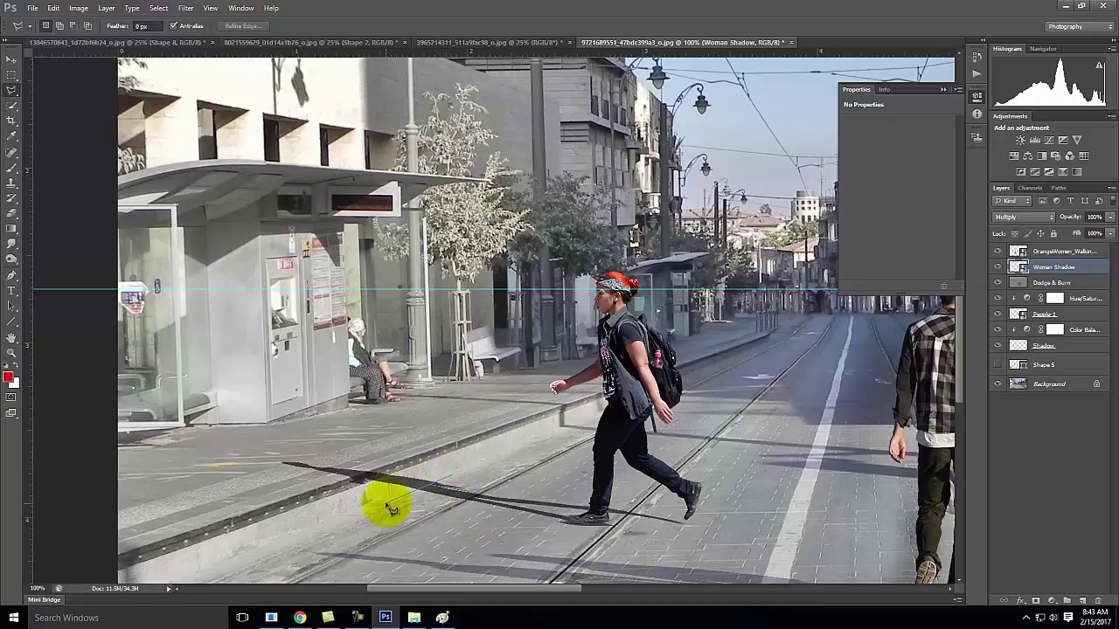
pyautogui.click(389, 505)
pyautogui.click(252, 476)
pyautogui.click(277, 450)
pyautogui.click(369, 450)
pyautogui.click(452, 478)
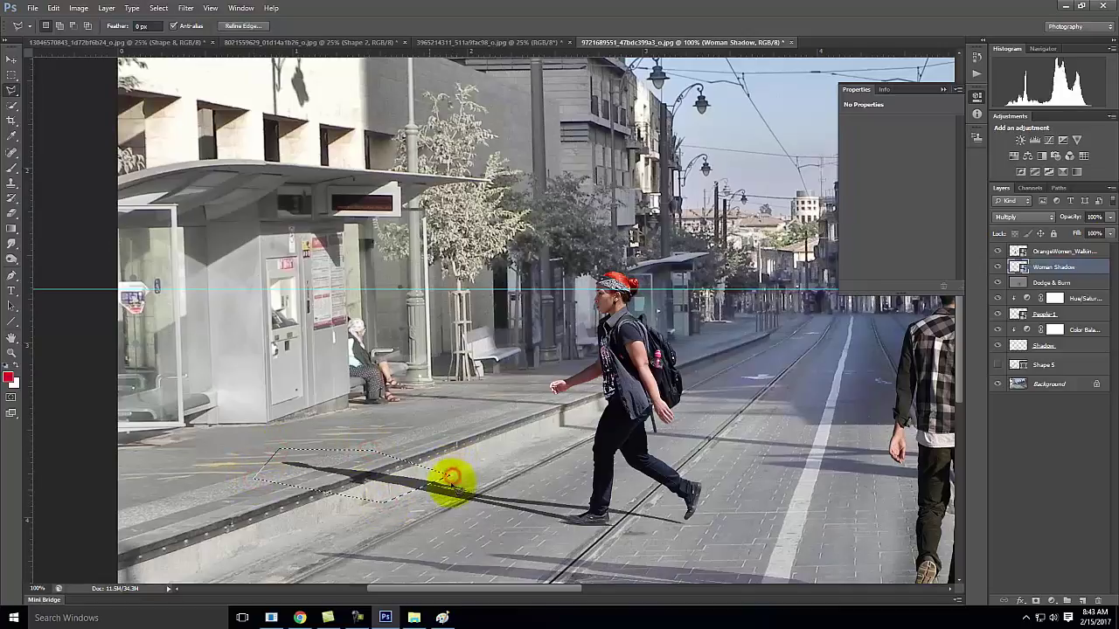
# - Rasterize the Woman Shadow layer and move its selected far part up about 0.19 in onto the raised sidewalk, leaving nothing selected
pyautogui.click(12, 61)
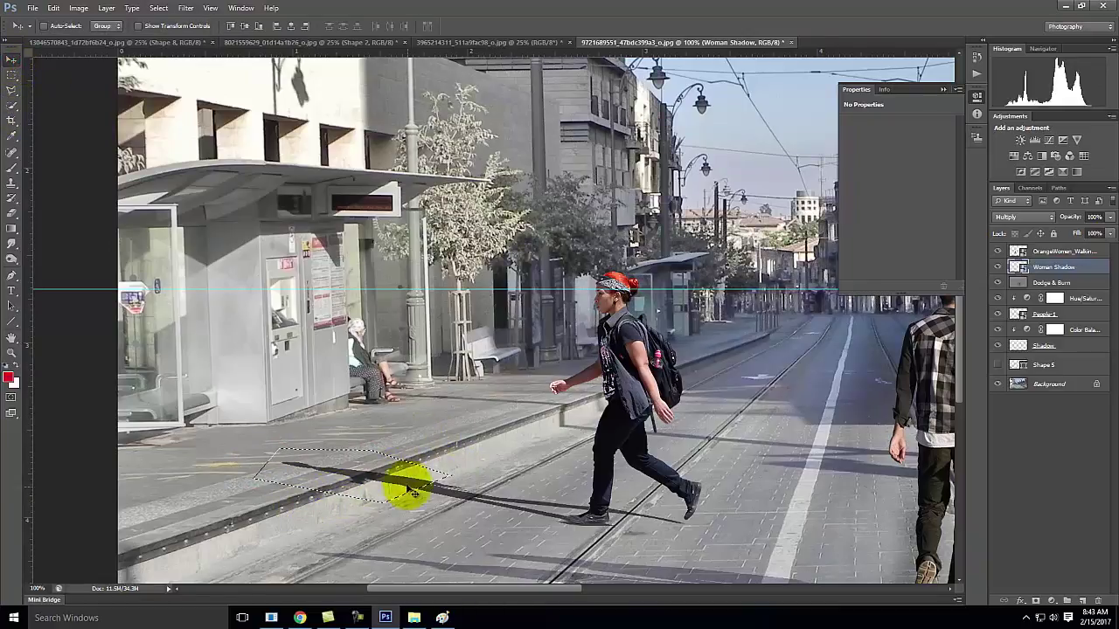
pyautogui.moveTo(408, 483); pyautogui.dragTo(409, 472)
pyautogui.hotkey('ctrl', 'z')
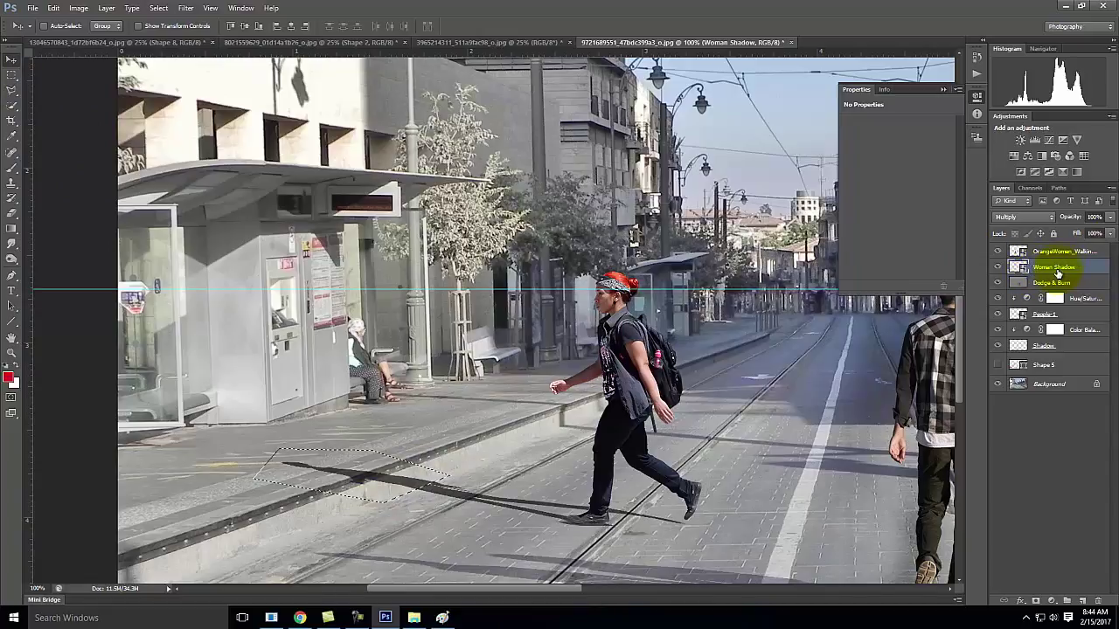
pyautogui.rightClick(1079, 268)
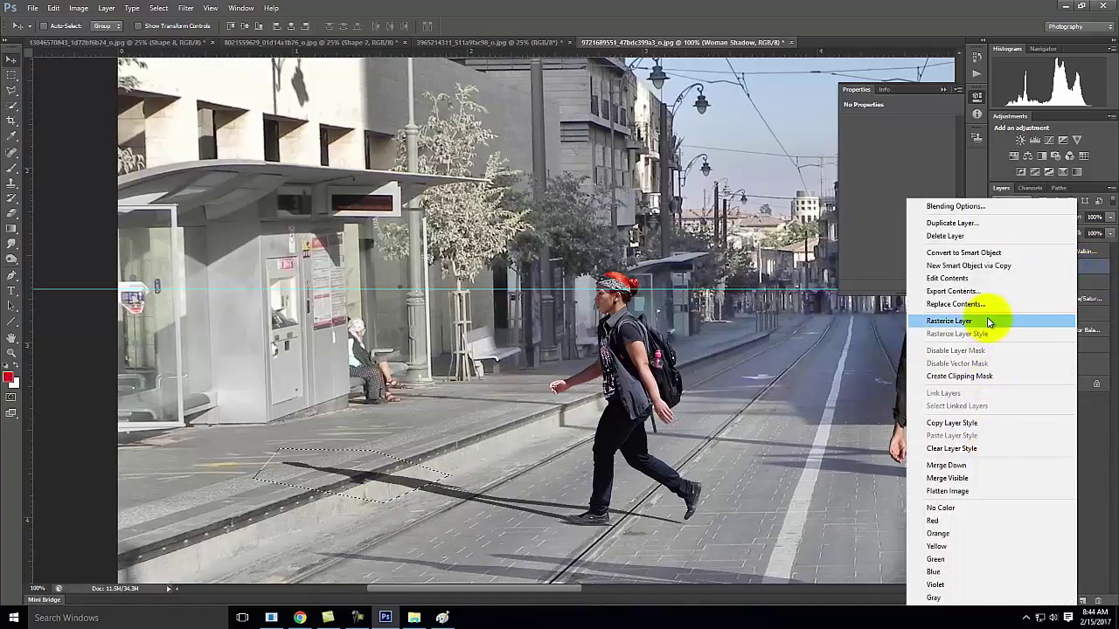
pyautogui.click(987, 321)
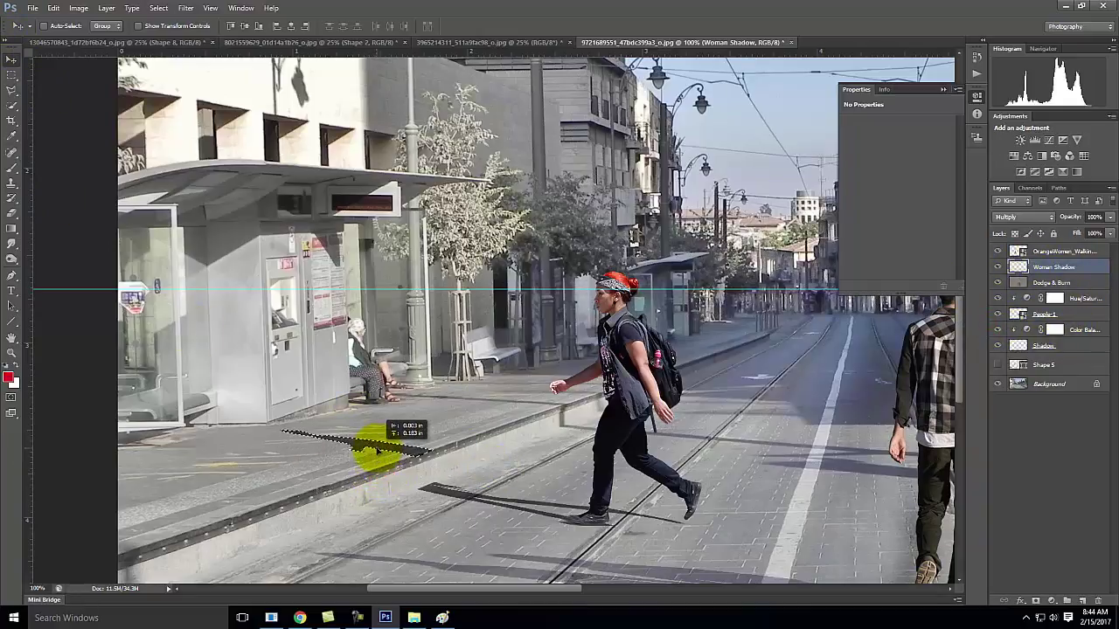
pyautogui.moveTo(378, 450); pyautogui.dragTo(378, 447)
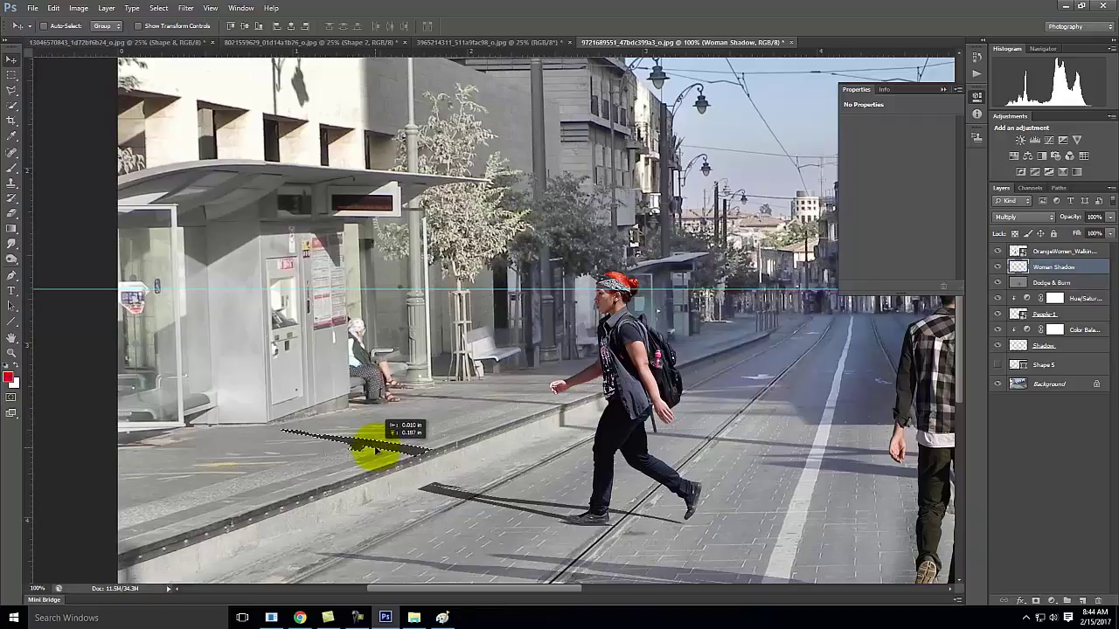
pyautogui.moveTo(376, 451); pyautogui.dragTo(376, 451)
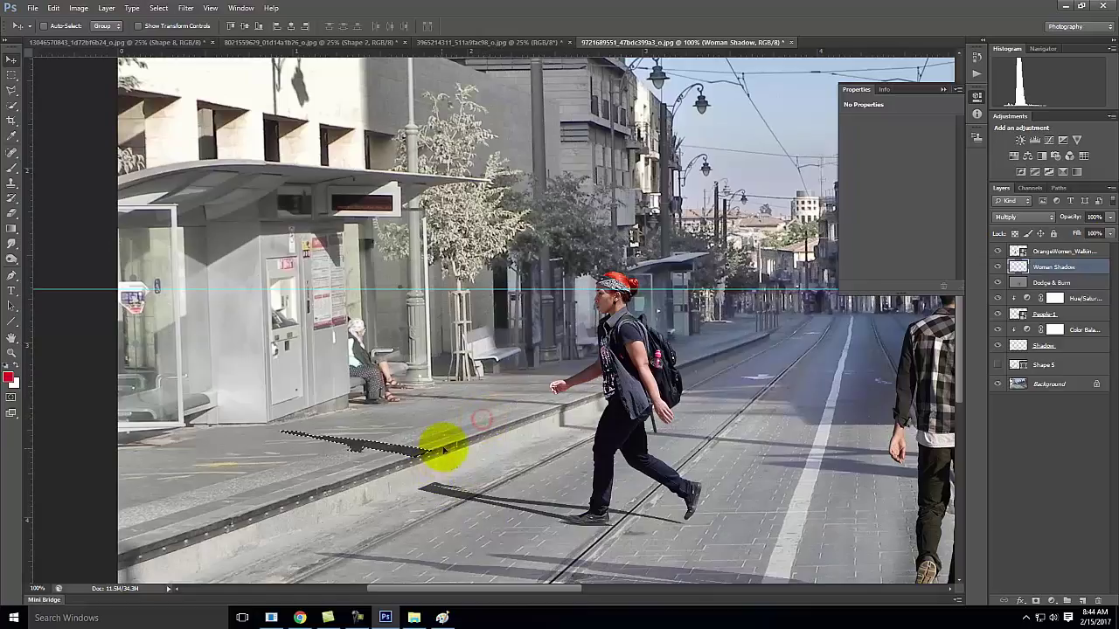
pyautogui.click(11, 75)
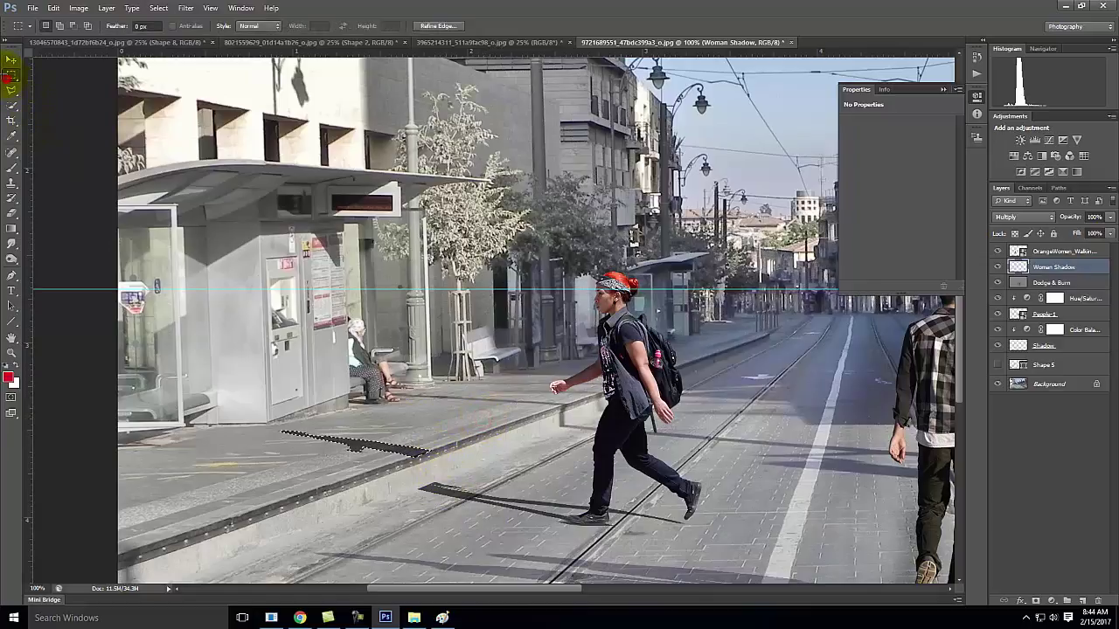
pyautogui.click(294, 487)
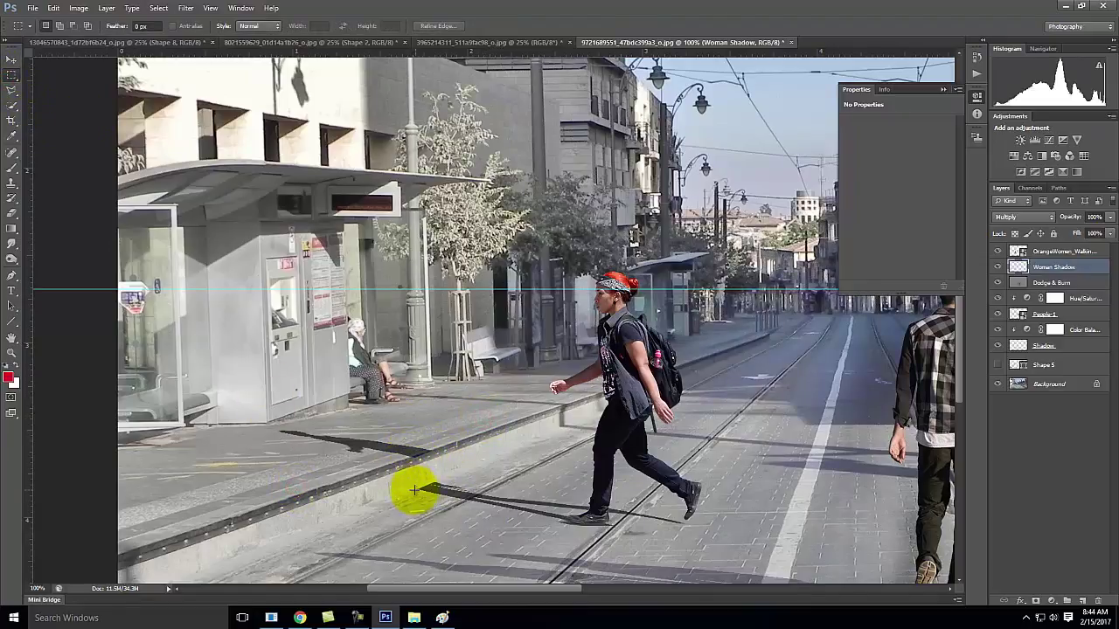
# - Outline the gap on the kerb's vertical face between the two parts of the woman's shadow with a Polygonal Lasso selection
pyautogui.click(12, 93)
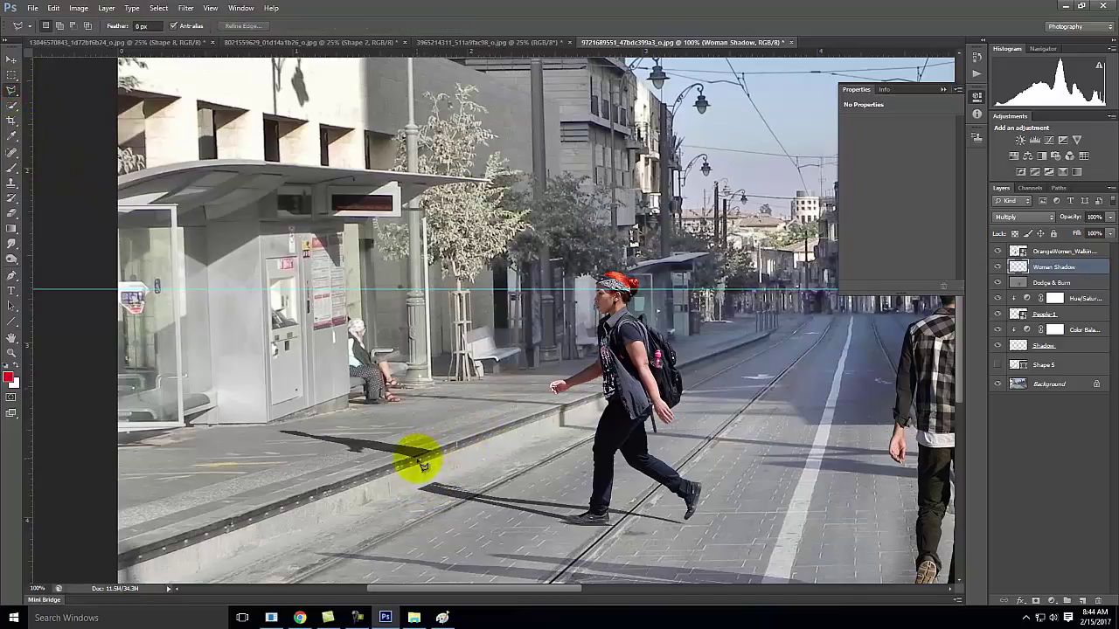
pyautogui.moveTo(418, 462)
pyautogui.mouseDown()
pyautogui.moveTo(407, 492)
pyautogui.moveTo(439, 479)
pyautogui.moveTo(428, 500)
pyautogui.moveTo(432, 449)
pyautogui.mouseUp()
pyautogui.moveTo(648, 529); pyautogui.dragTo(626, 544)
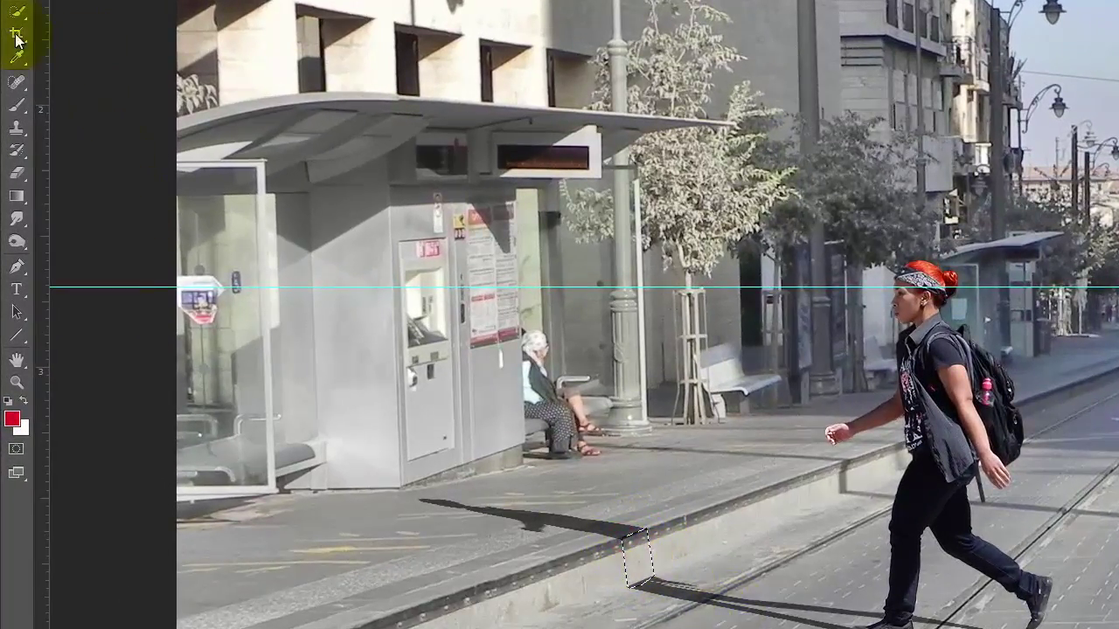
# - Sample the shadow's colour, brush it into the selected kerb-face gap to join both shadow parts, and deselect
pyautogui.click(17, 105)
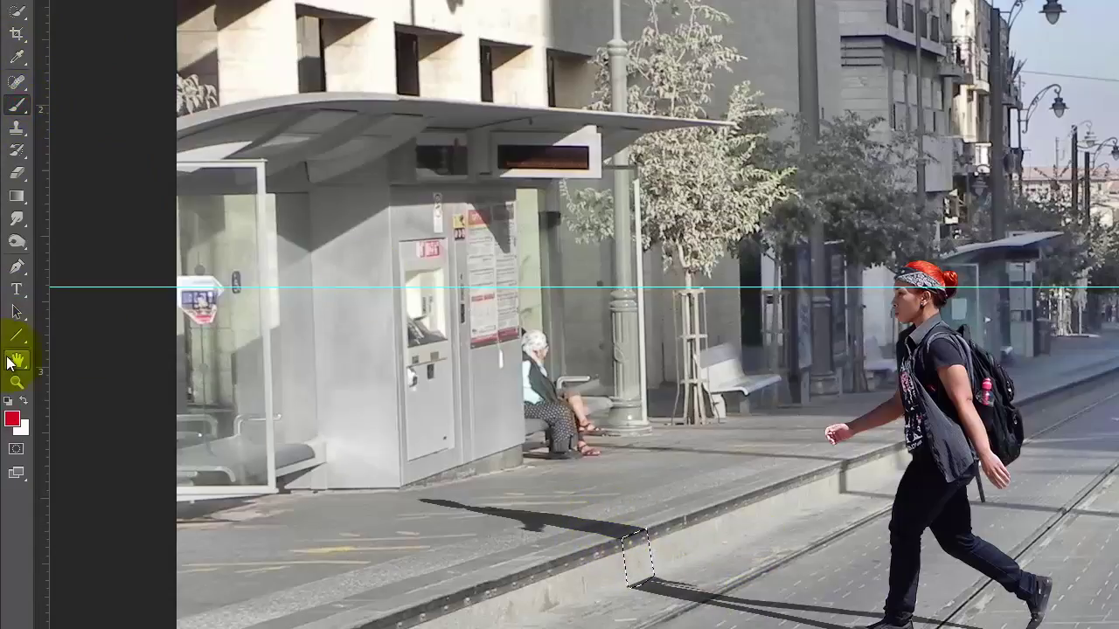
pyautogui.click(19, 57)
pyautogui.click(577, 519)
pyautogui.click(16, 423)
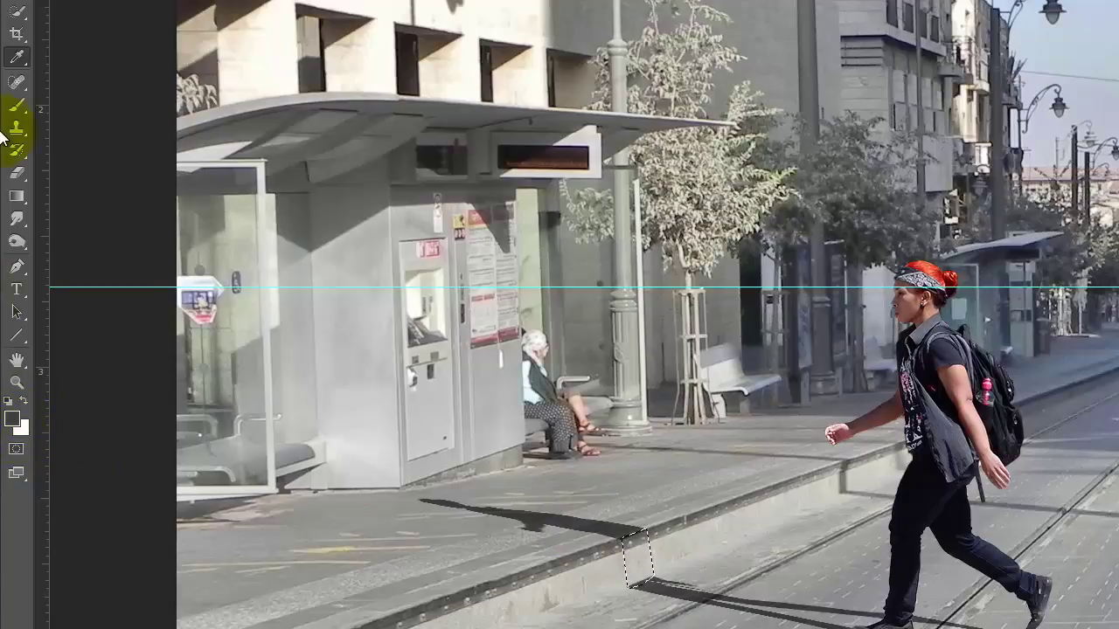
pyautogui.click(16, 82)
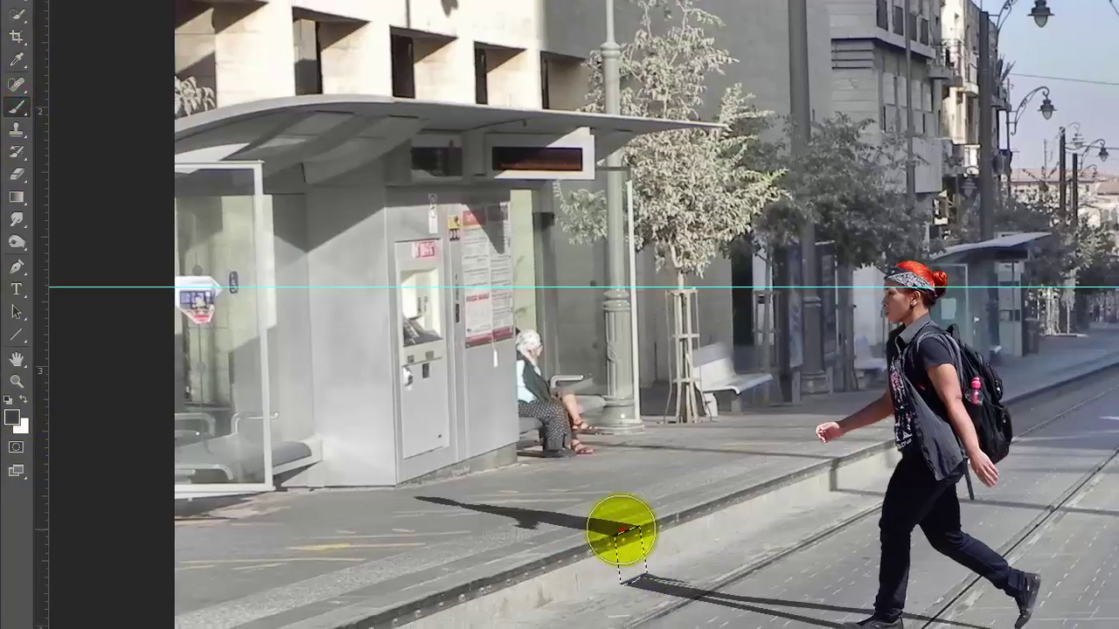
pyautogui.moveTo(628, 540); pyautogui.dragTo(653, 571)
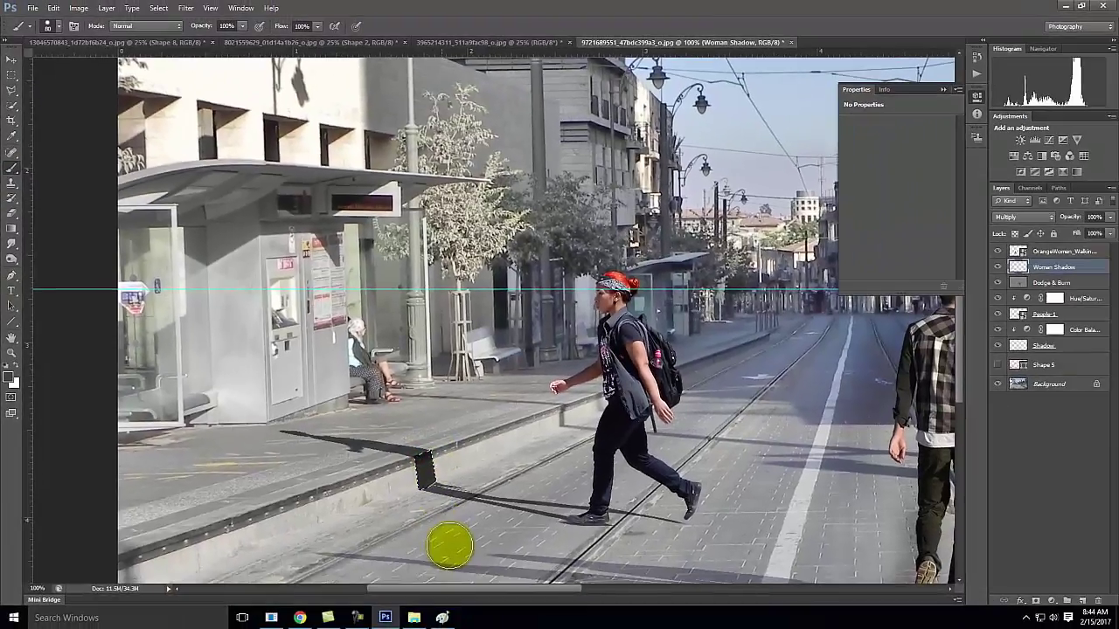
pyautogui.click(11, 75)
pyautogui.click(424, 514)
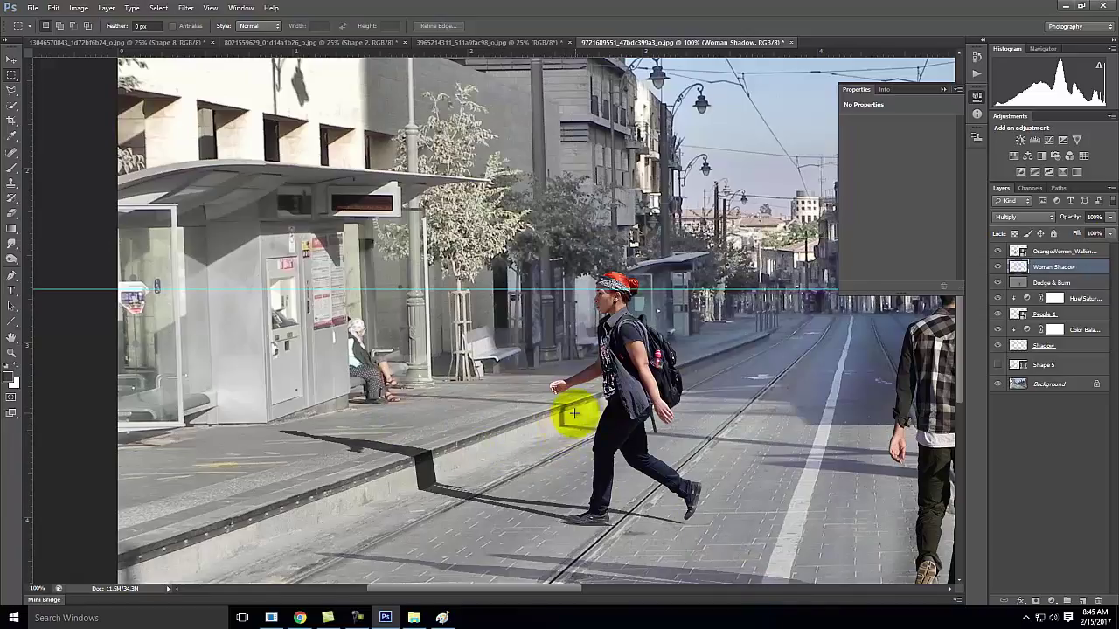
pyautogui.hotkey('ctrl', '=')
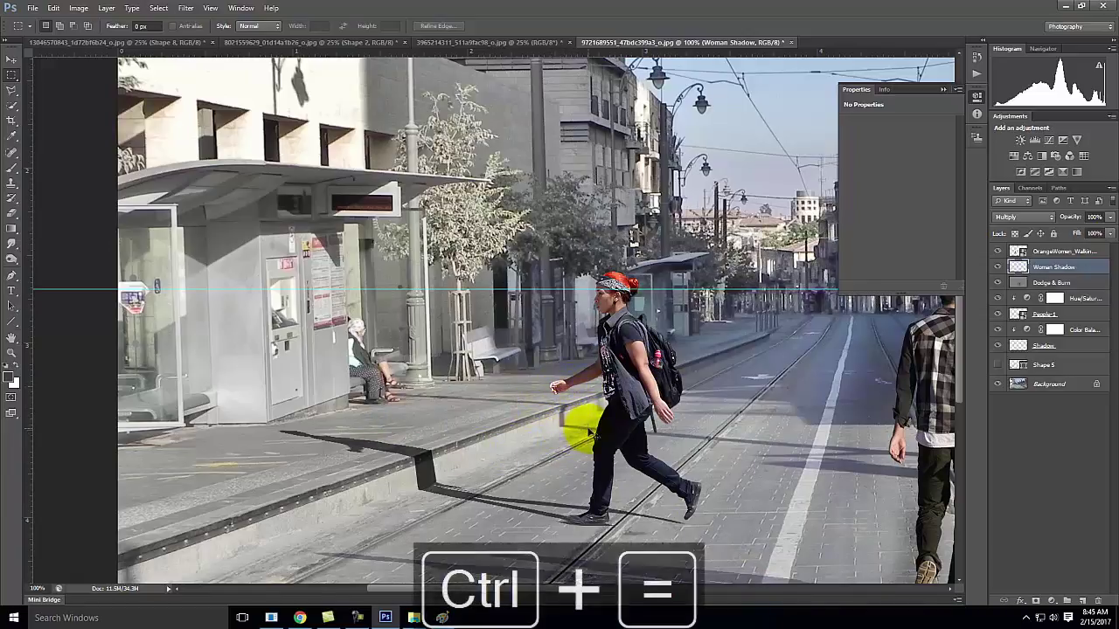
pyautogui.moveTo(644, 417); pyautogui.dragTo(532, 222)
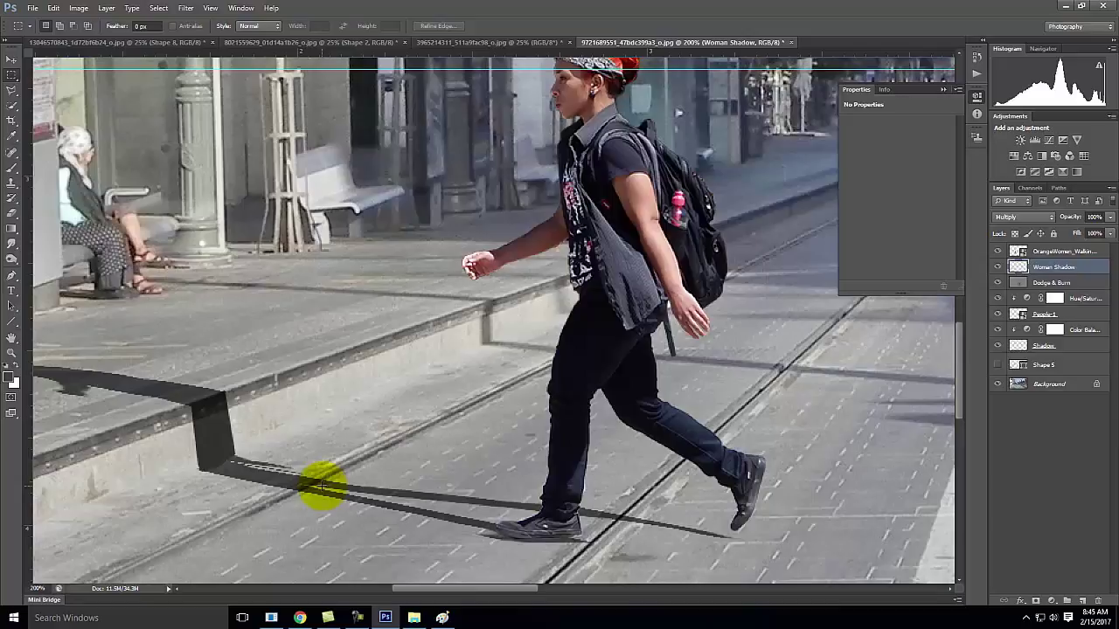
pyautogui.hotkey('ctrl', '0')
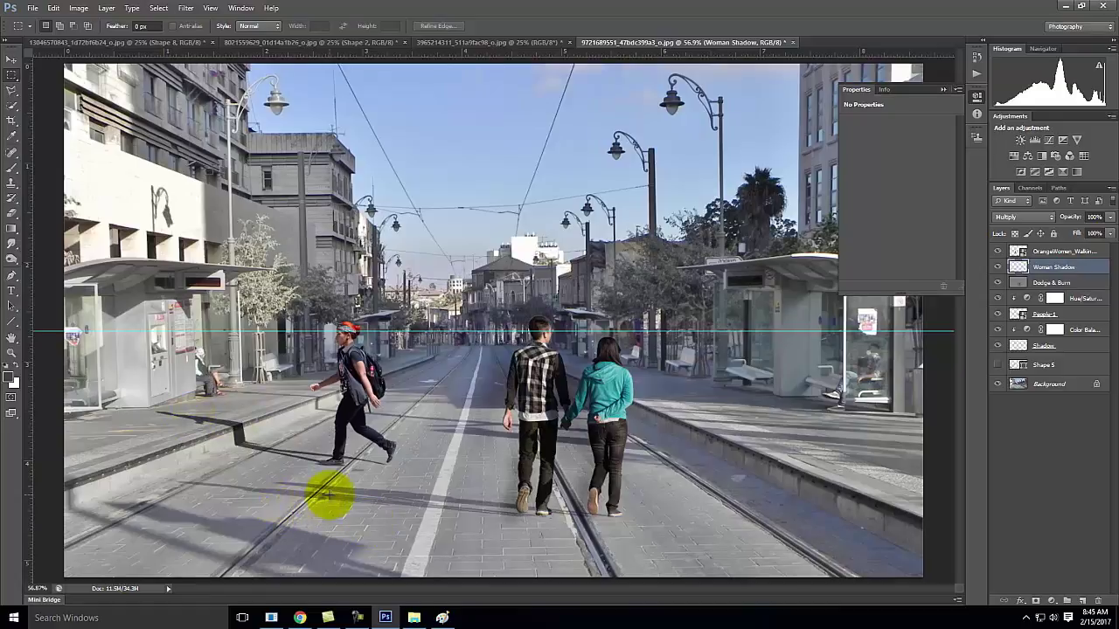
# - Bring up the mountain meadow photo, start placing an image into it and choose cool_guy_color from the Elements folder
pyautogui.click(507, 43)
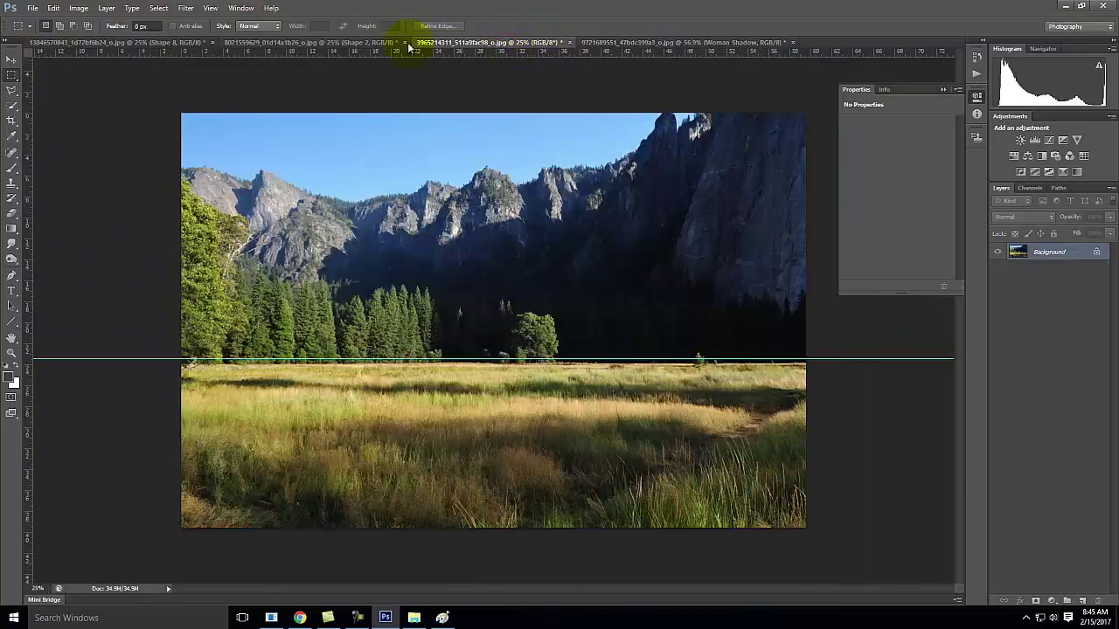
pyautogui.click(332, 43)
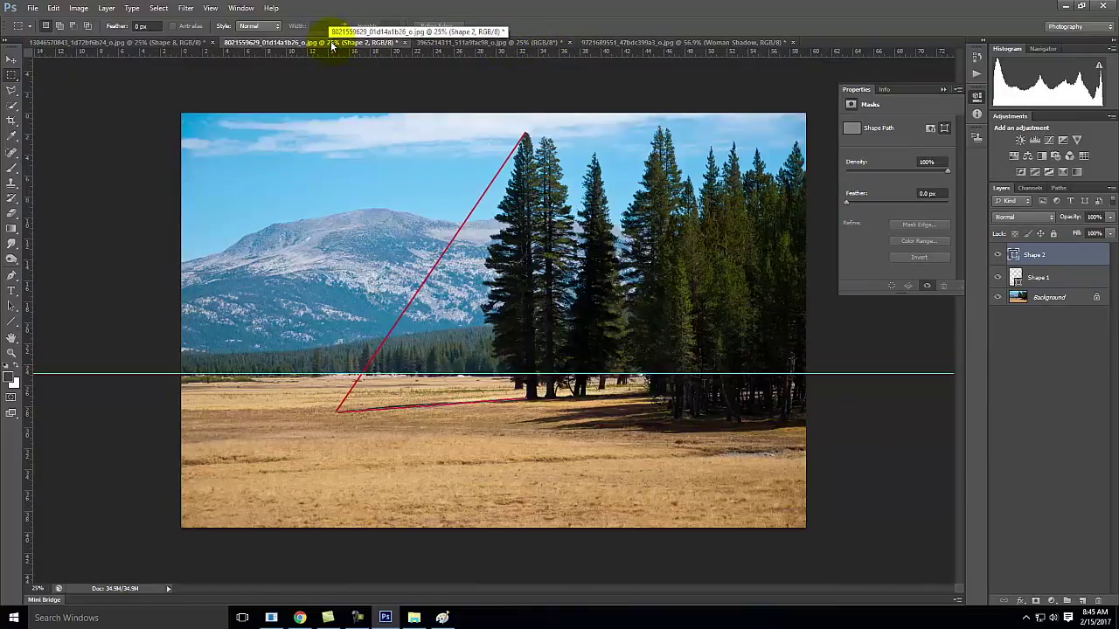
pyautogui.click(525, 43)
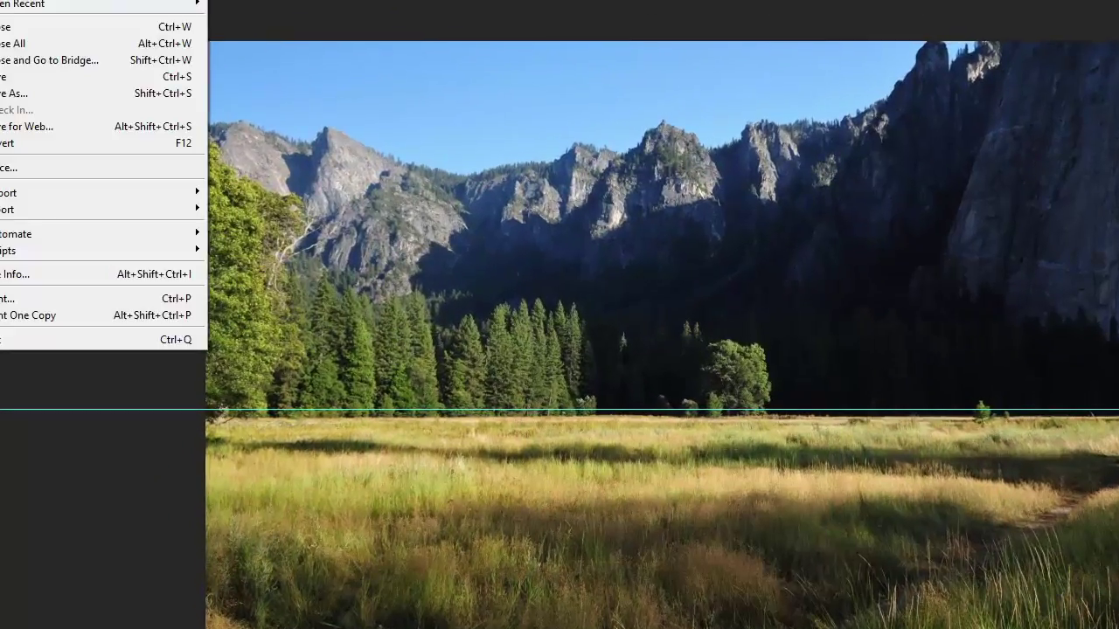
pyautogui.click(46, 164)
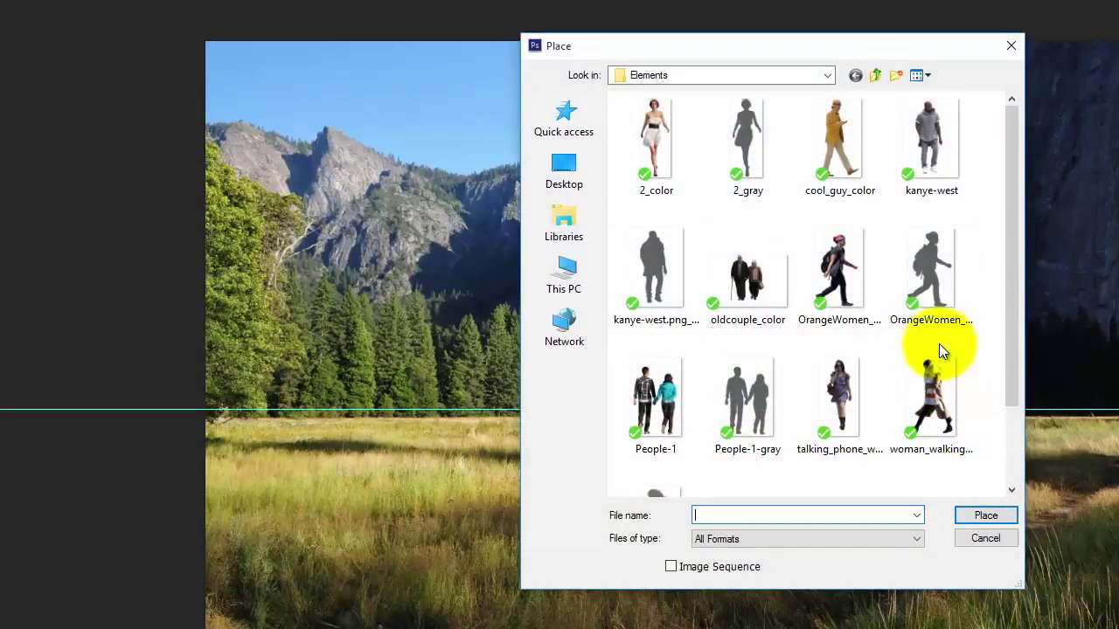
pyautogui.click(840, 136)
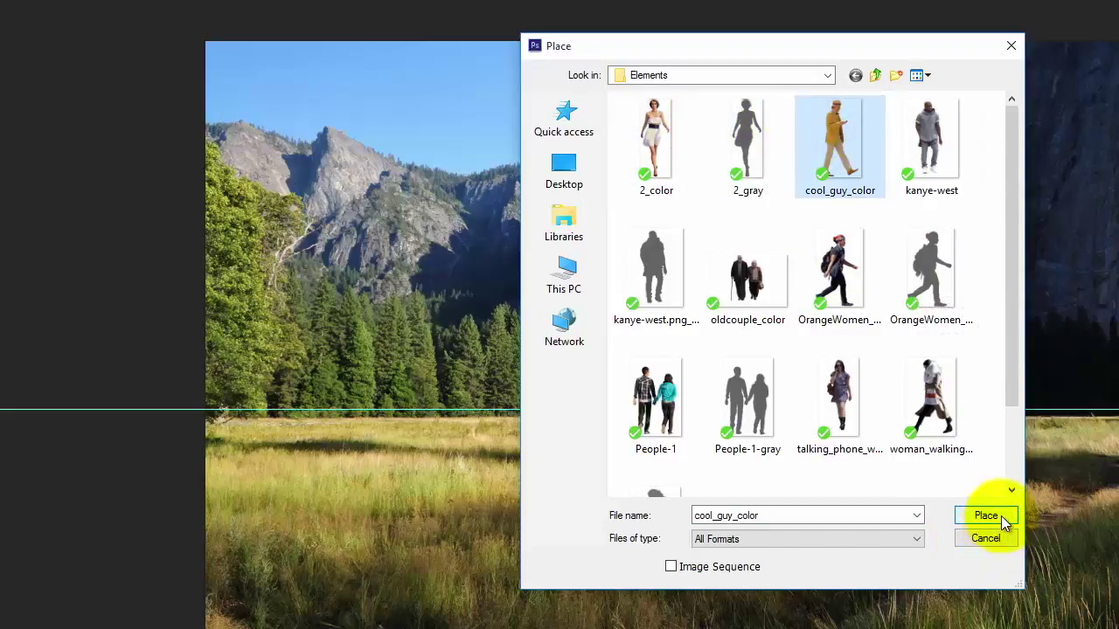
pyautogui.scroll(-2, 801, 147)
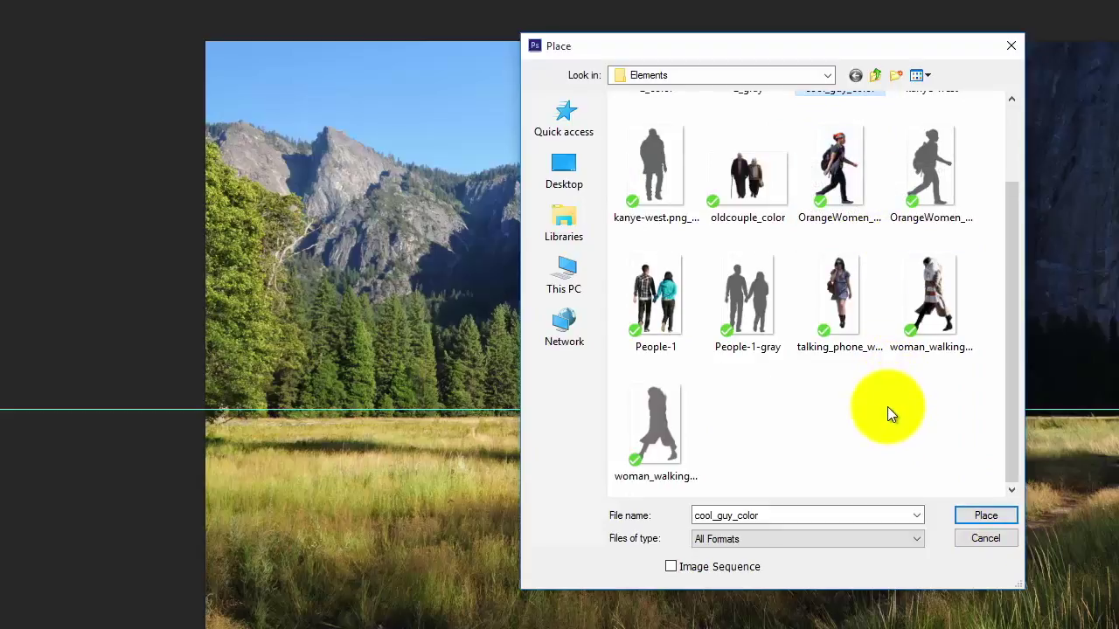
pyautogui.scroll(2, 888, 409)
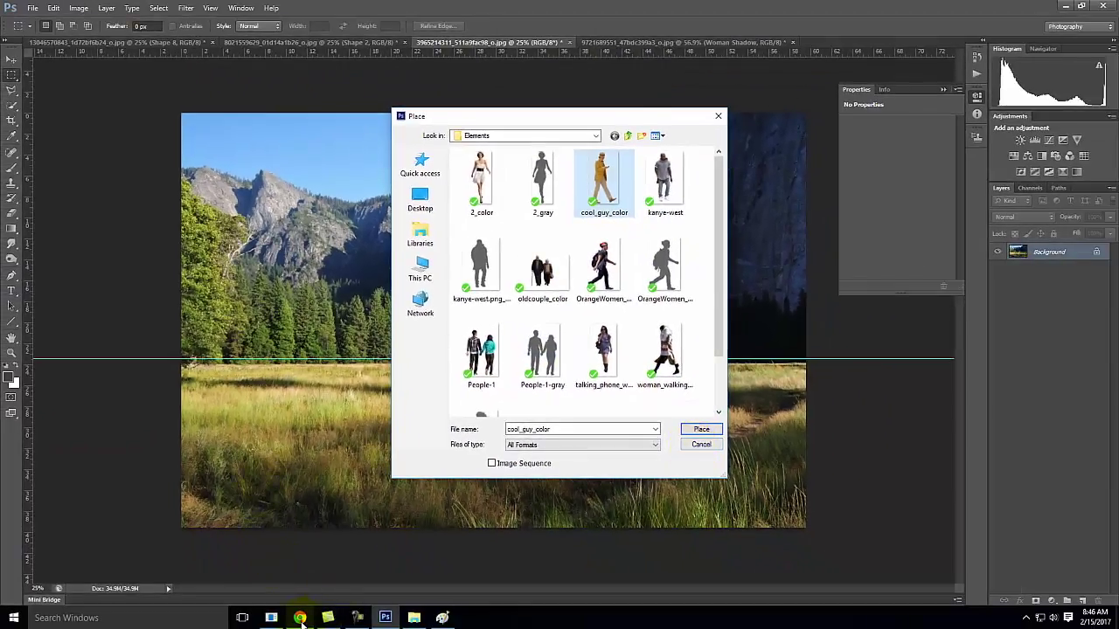
# - Switch to Chrome and return from the Lady Standing page to the Females (By Popularity) collage images
pyautogui.click(300, 618)
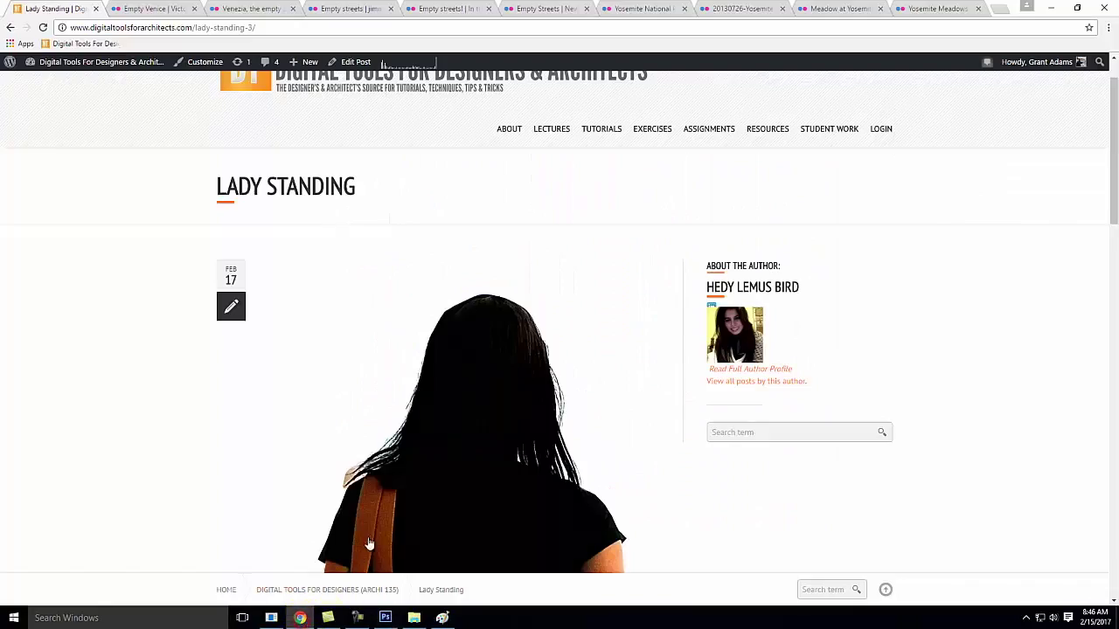
pyautogui.click(146, 8)
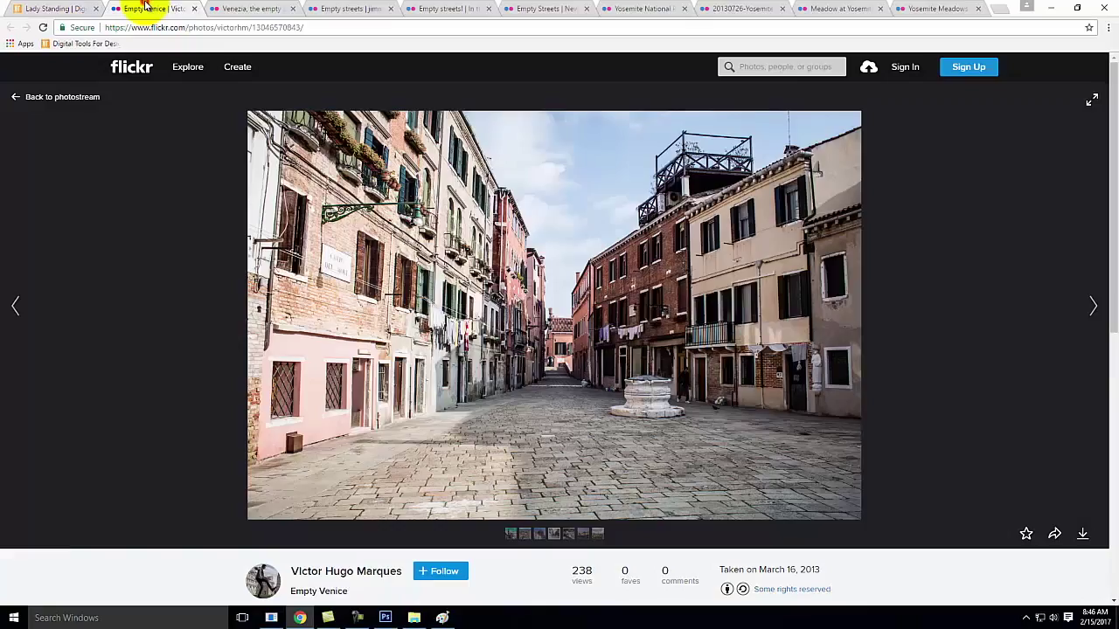
pyautogui.click(226, 8)
pyautogui.click(74, 10)
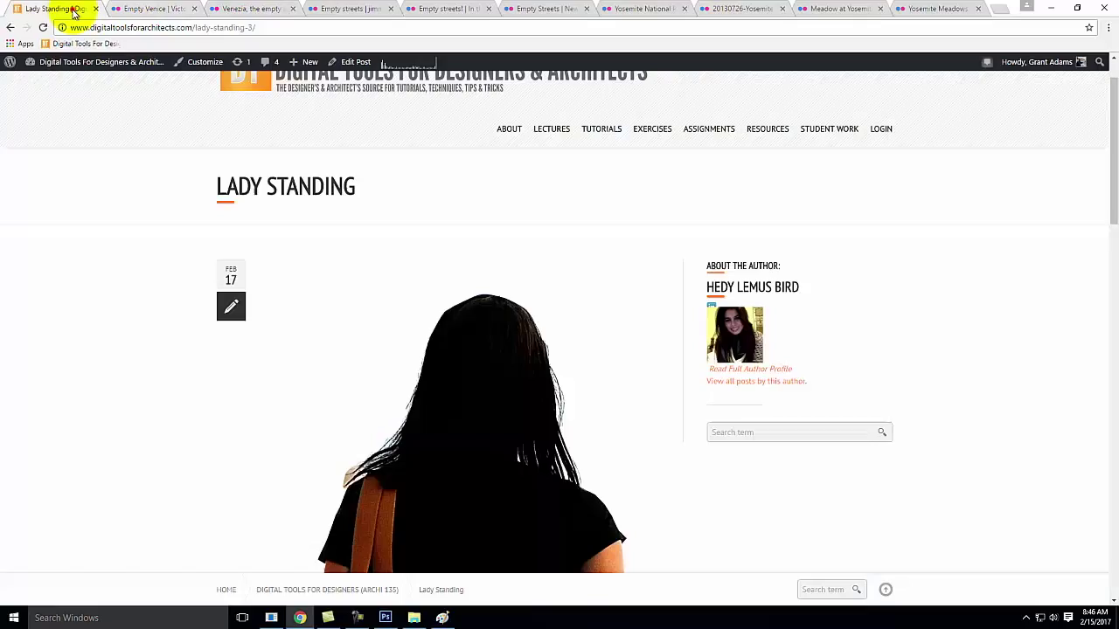
pyautogui.click(10, 27)
pyautogui.scroll(4, 477, 306)
pyautogui.scroll(2, 476, 306)
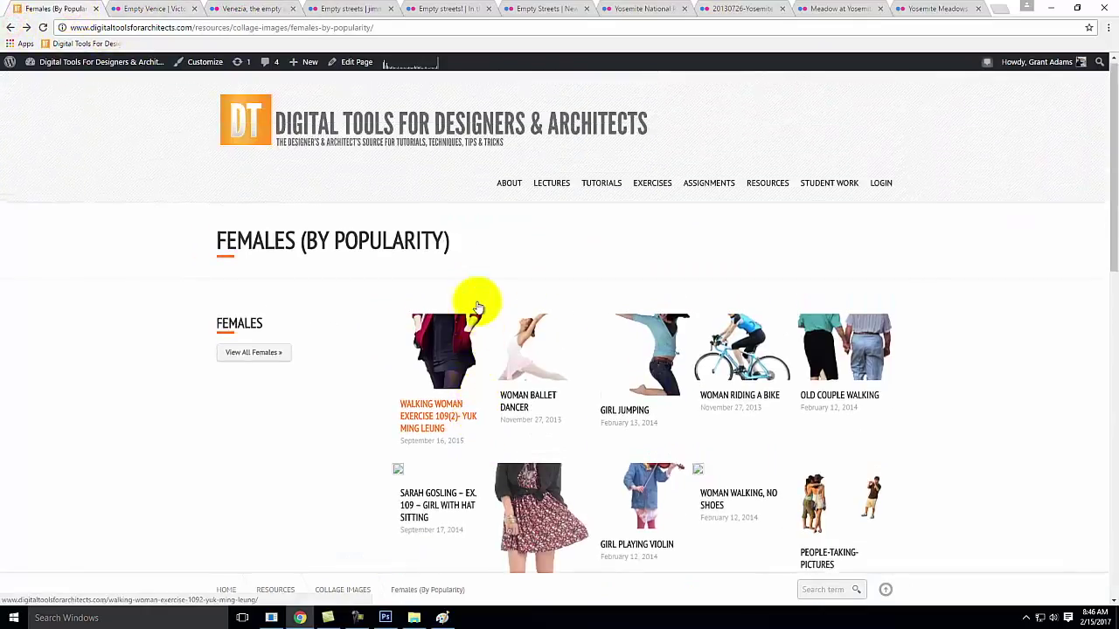
# - Open the walking woman exercise page and view its full-colour cut-out of the woman in the red jacket at full size
pyautogui.click(437, 334)
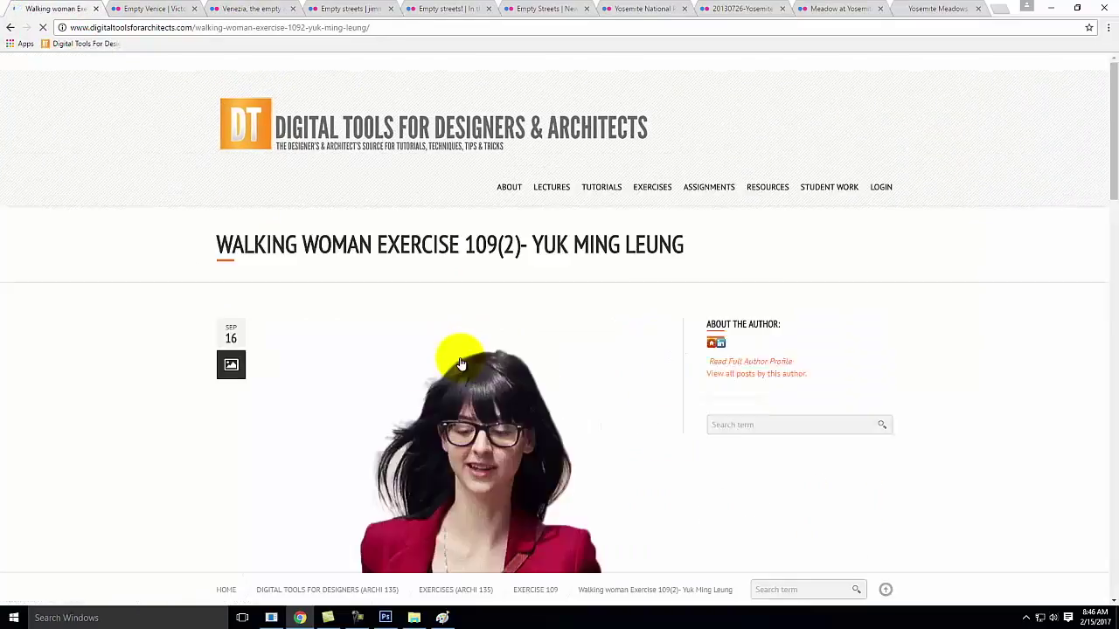
pyautogui.scroll(-3, 514, 338)
pyautogui.scroll(-8, 515, 338)
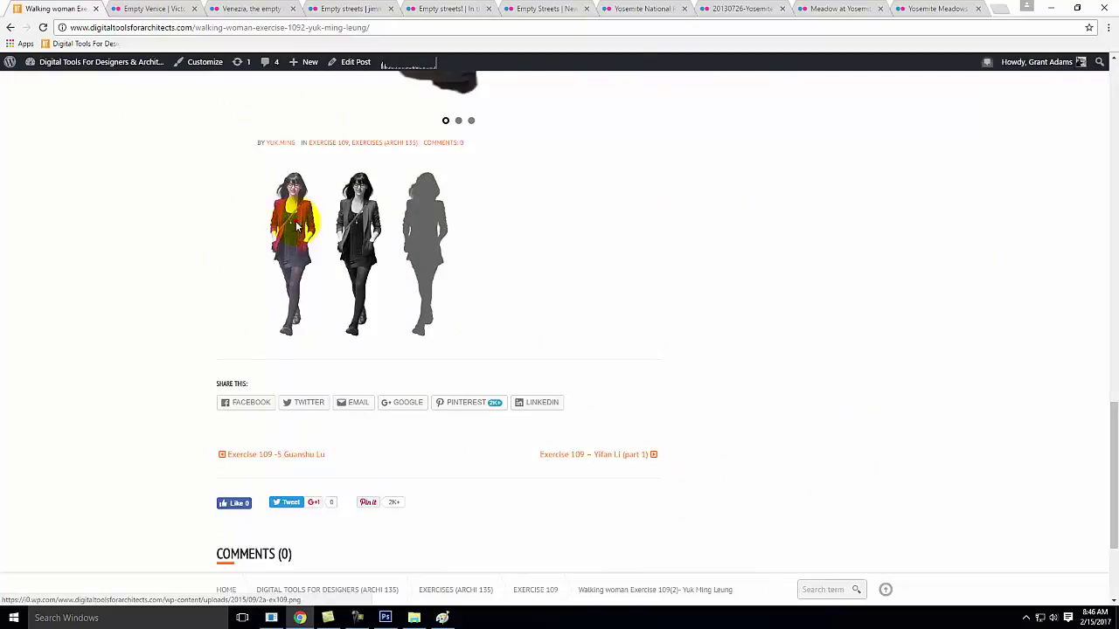
pyautogui.click(297, 226)
# - Save the full-colour cut-out as 2a-ex109 in the Elements folder of Live Demonstrations > Live - A135 Exercises > ex108
pyautogui.rightClick(577, 224)
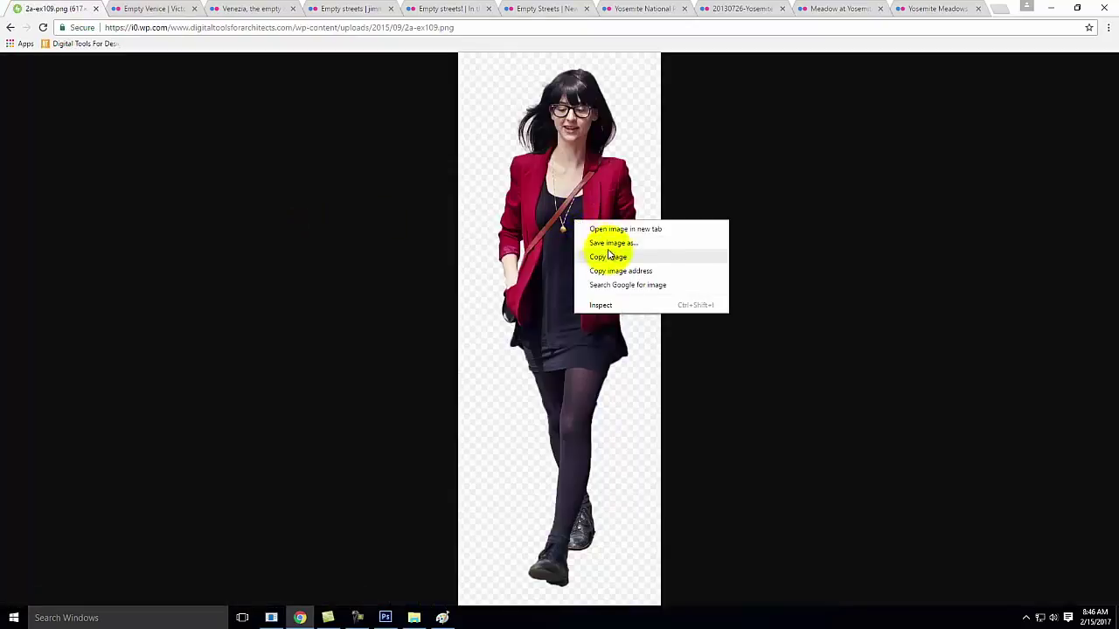
pyautogui.click(609, 256)
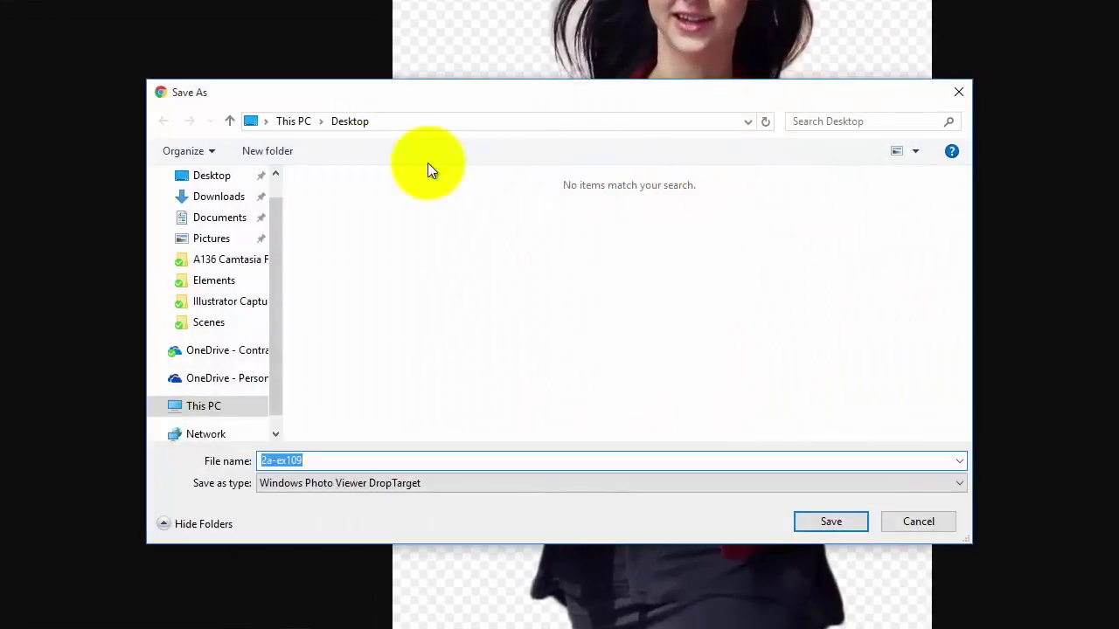
pyautogui.click(218, 350)
pyautogui.doubleClick(371, 276)
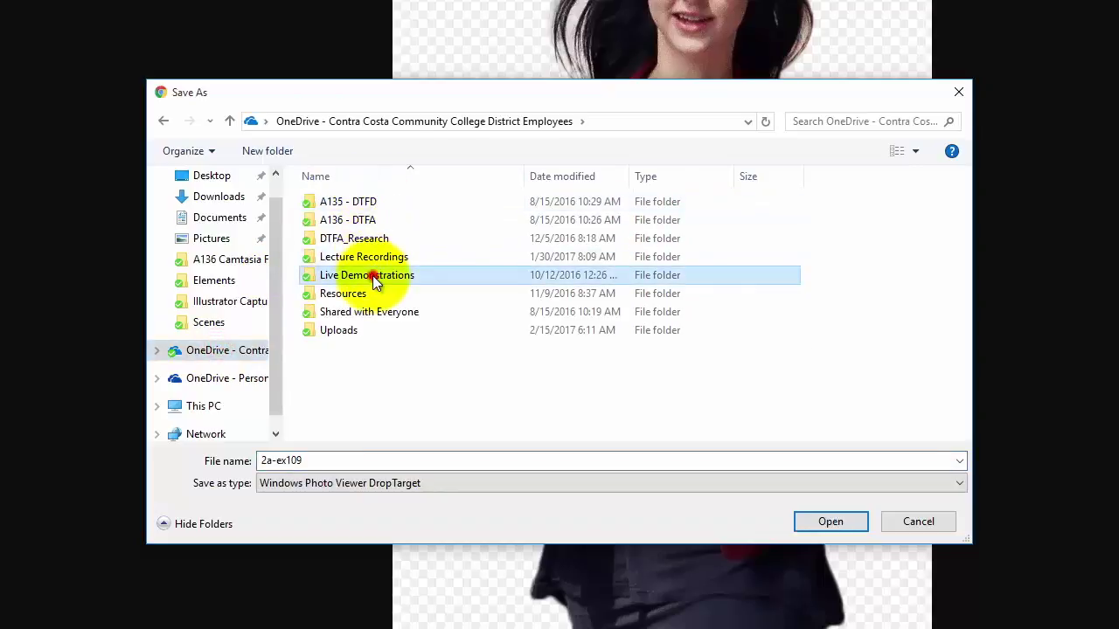
pyautogui.doubleClick(367, 202)
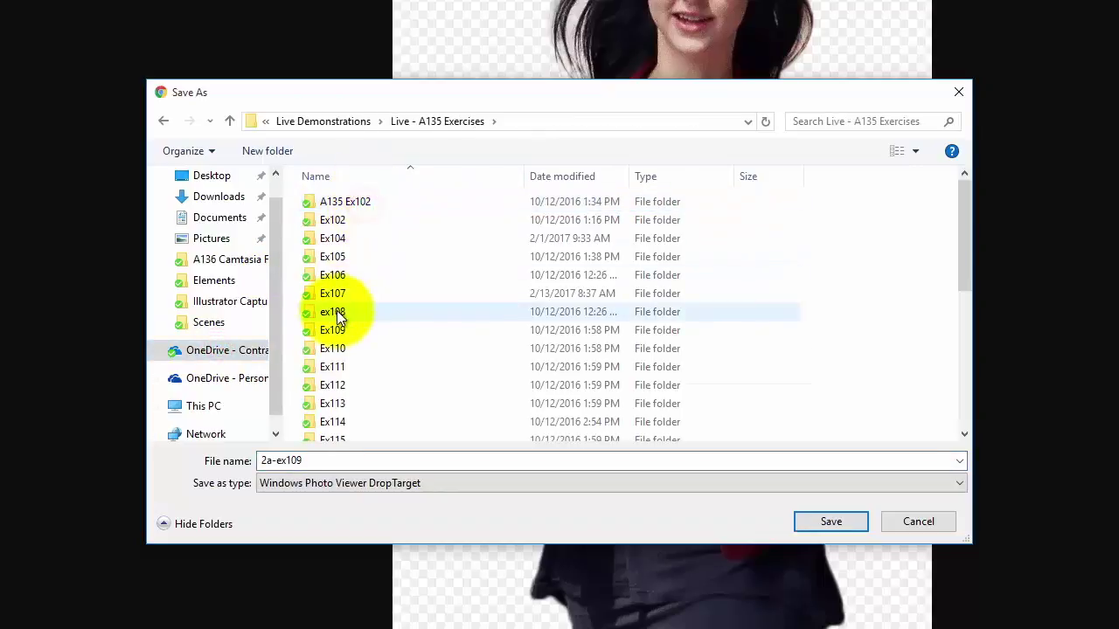
pyautogui.doubleClick(337, 312)
pyautogui.doubleClick(352, 201)
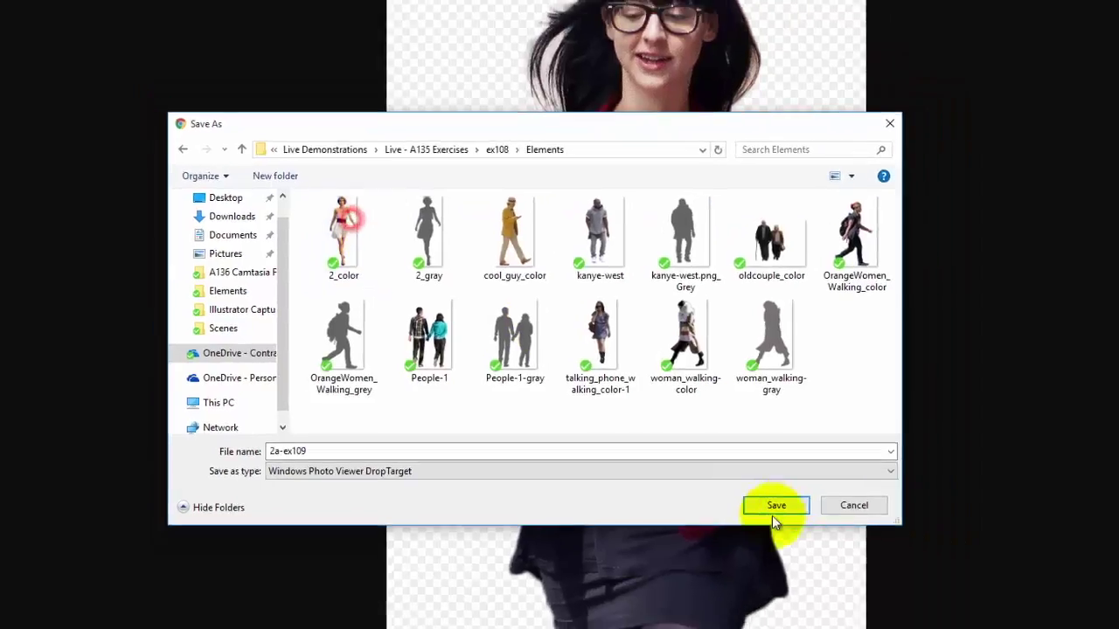
pyautogui.click(698, 483)
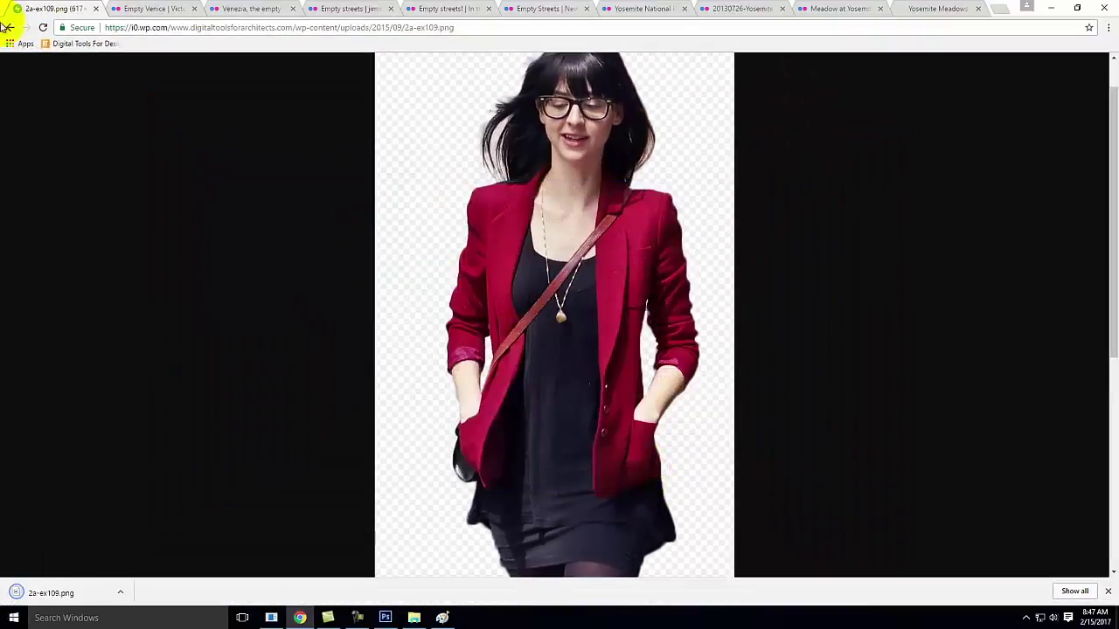
# - Open the walking woman's grey silhouette, save it as 2c-ex109 in the same Elements folder, and switch back to Photoshop
pyautogui.click(12, 26)
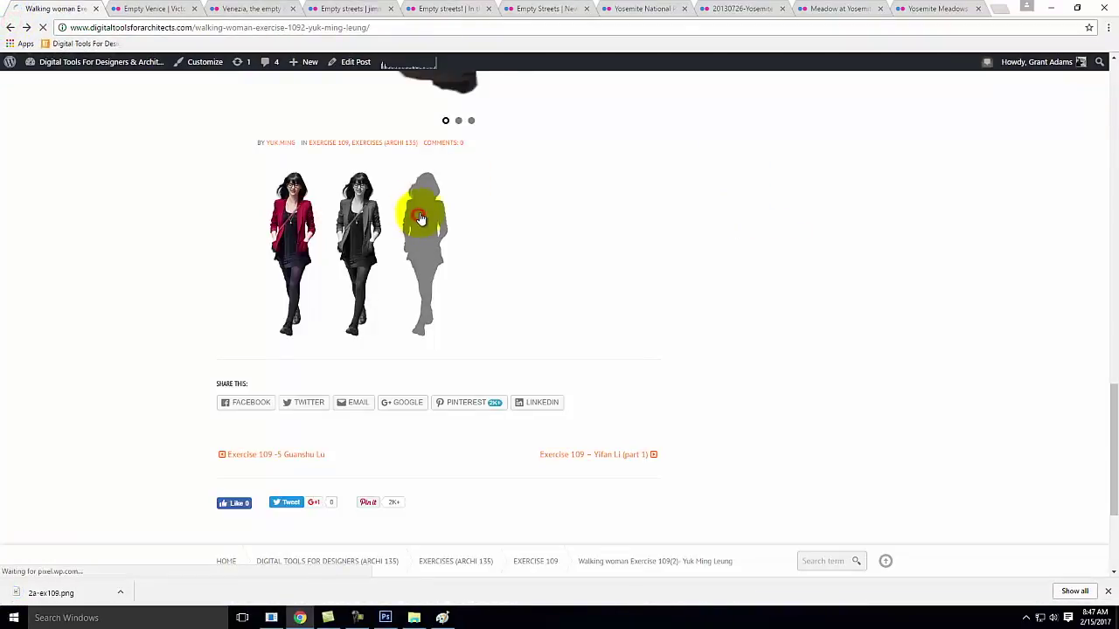
pyautogui.click(416, 244)
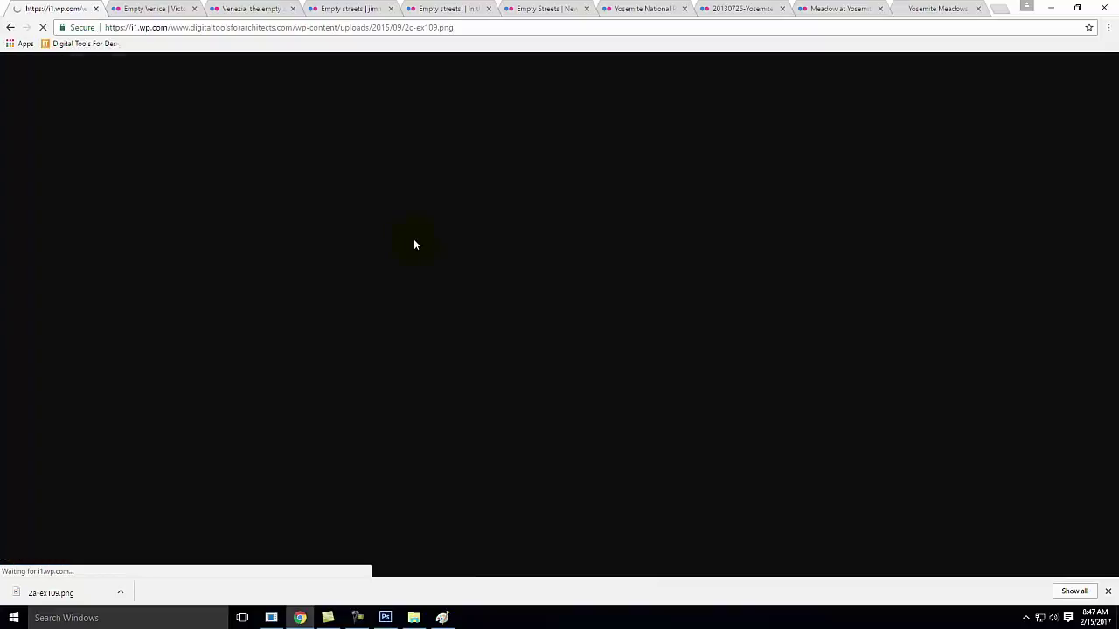
pyautogui.click(559, 222)
pyautogui.rightClick(560, 222)
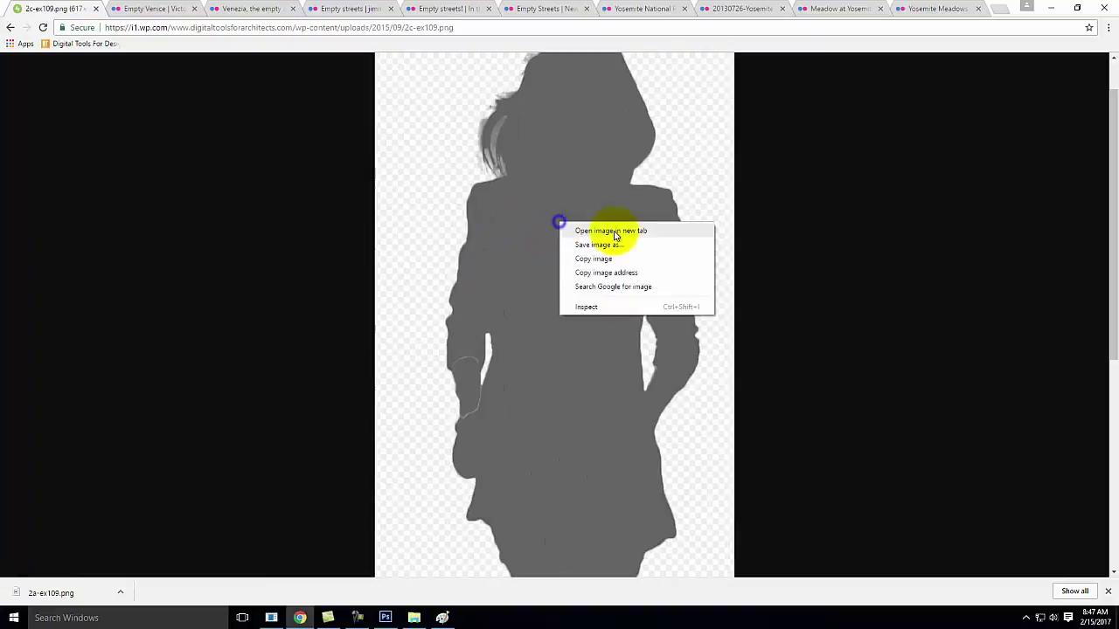
pyautogui.click(610, 244)
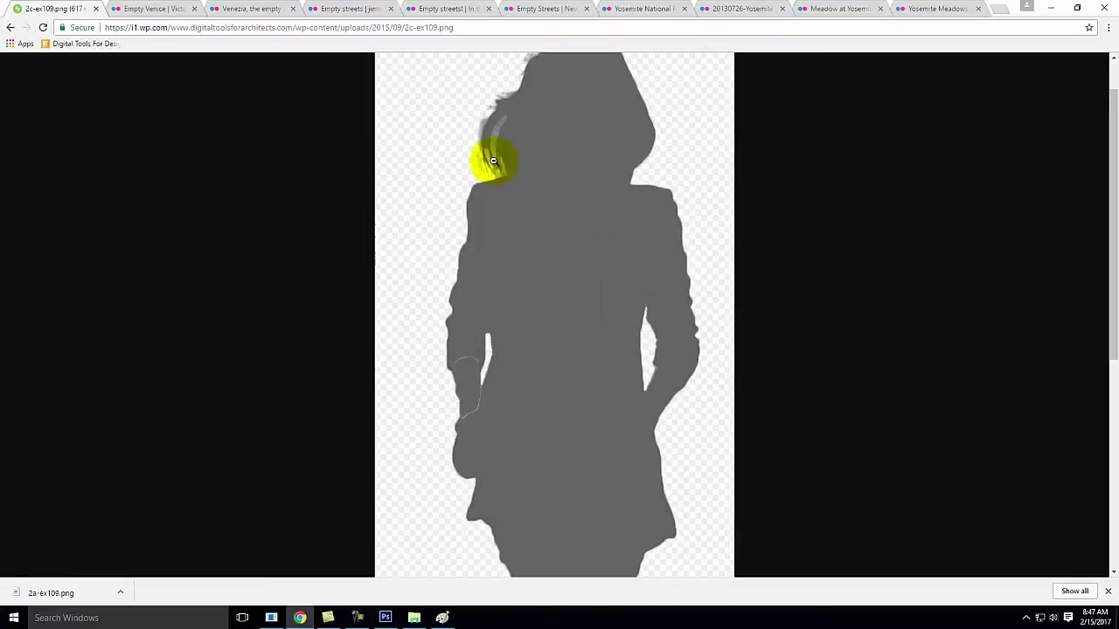
pyautogui.click(675, 474)
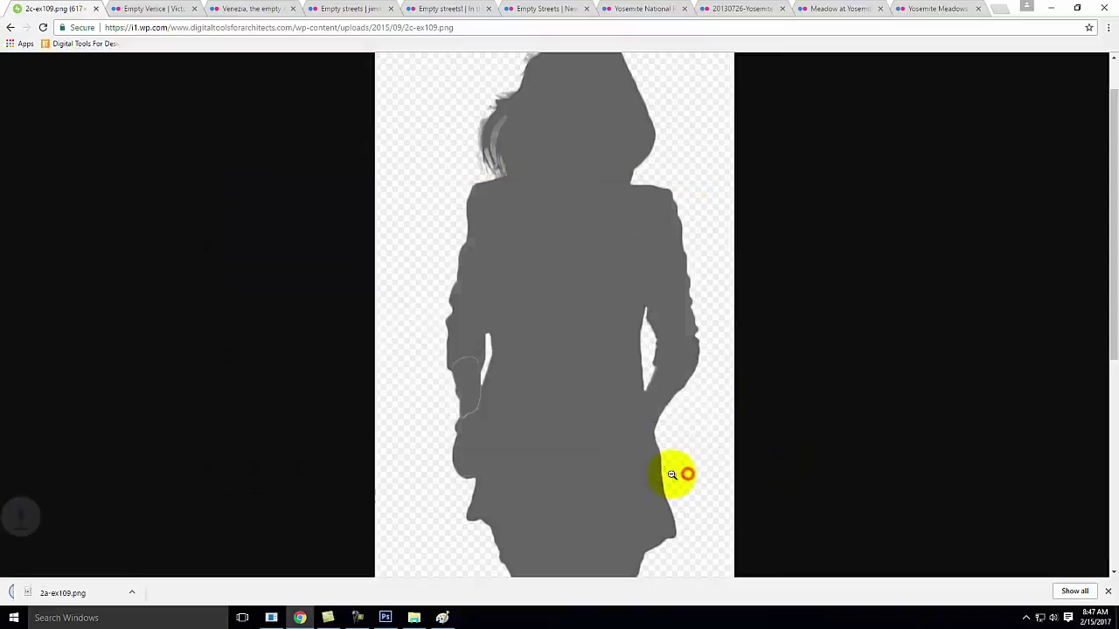
pyautogui.click(385, 617)
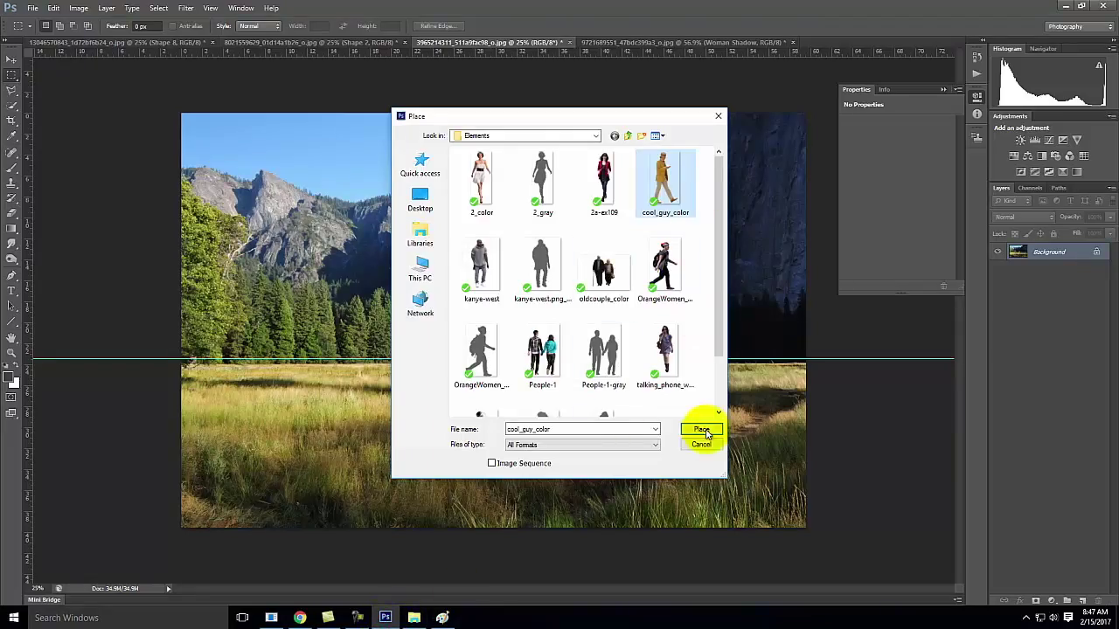
# - Place the 2a-ex109 cut-out in the meadow scene, scaled so the woman's head meets the horizon guide, standing in the meadow's left part
pyautogui.click(603, 184)
pyautogui.click(701, 429)
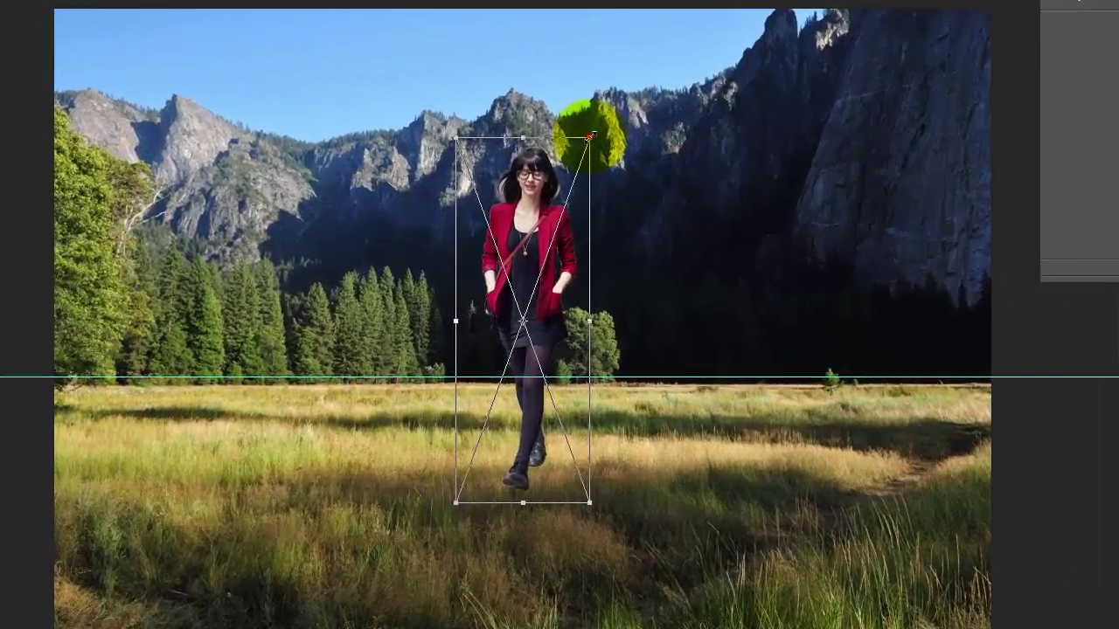
pyautogui.moveTo(540, 197); pyautogui.dragTo(468, 350)
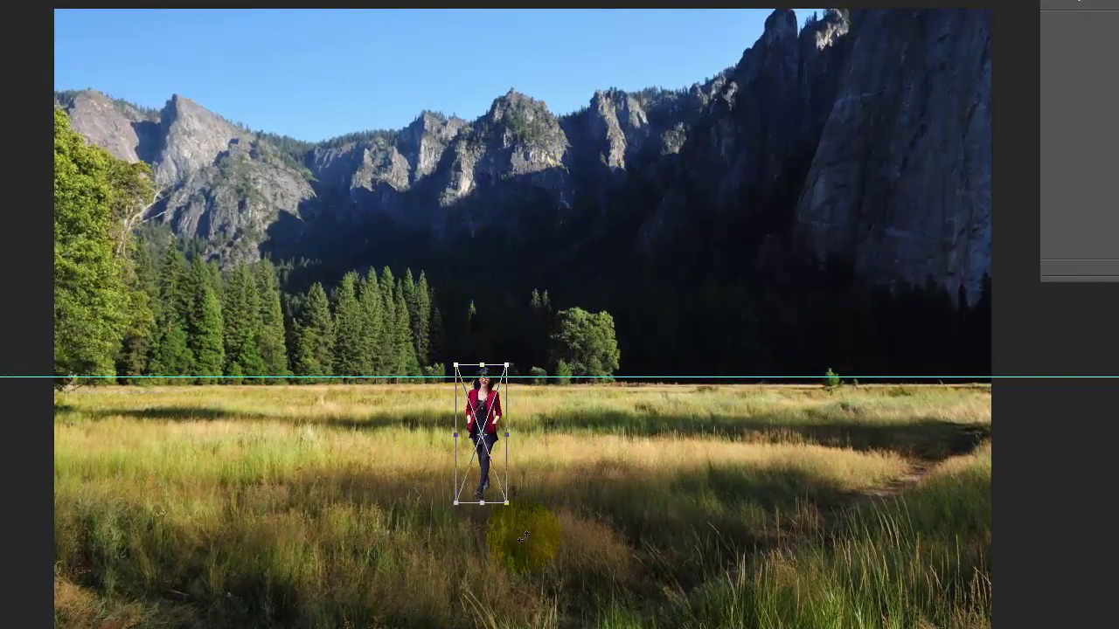
pyautogui.moveTo(483, 420); pyautogui.dragTo(893, 409)
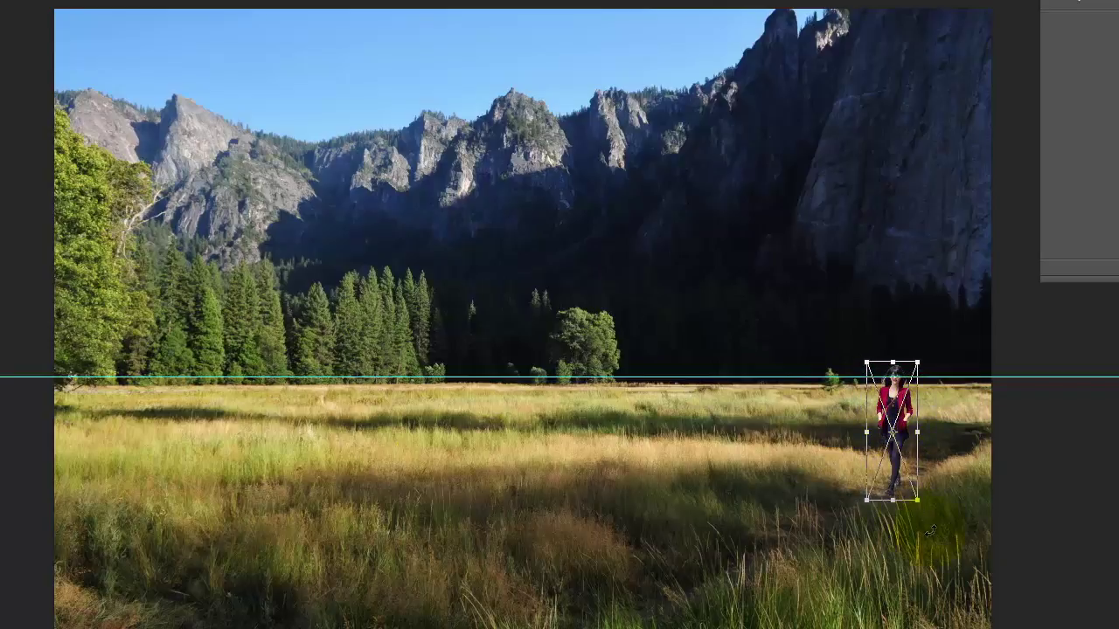
pyautogui.moveTo(922, 501); pyautogui.dragTo(914, 489)
pyautogui.moveTo(905, 426); pyautogui.dragTo(295, 404)
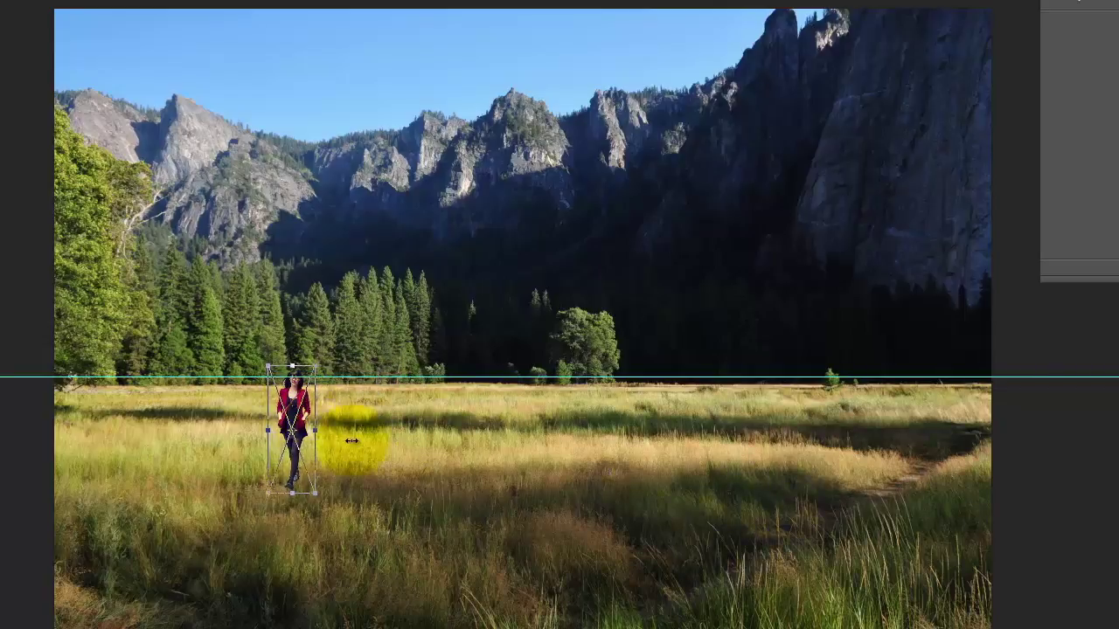
pyautogui.click(550, 12)
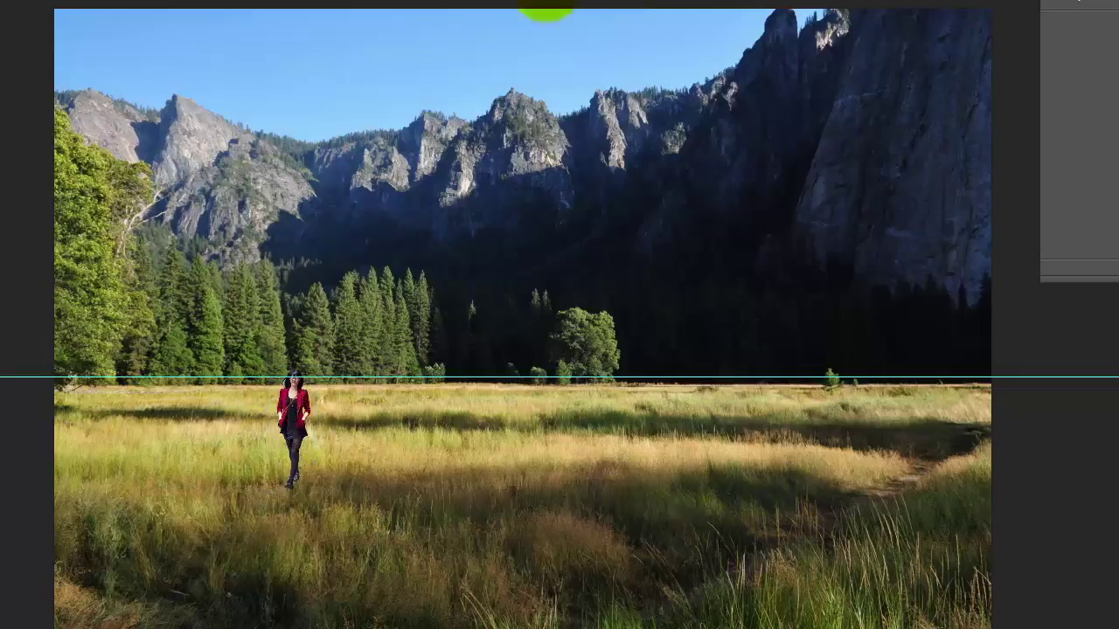
# - Place the grey silhouette 2c-ex109 from the Elements folder into the meadow scene
pyautogui.hotkey('ctrl', '=')
pyautogui.hotkey('ctrl', '=')
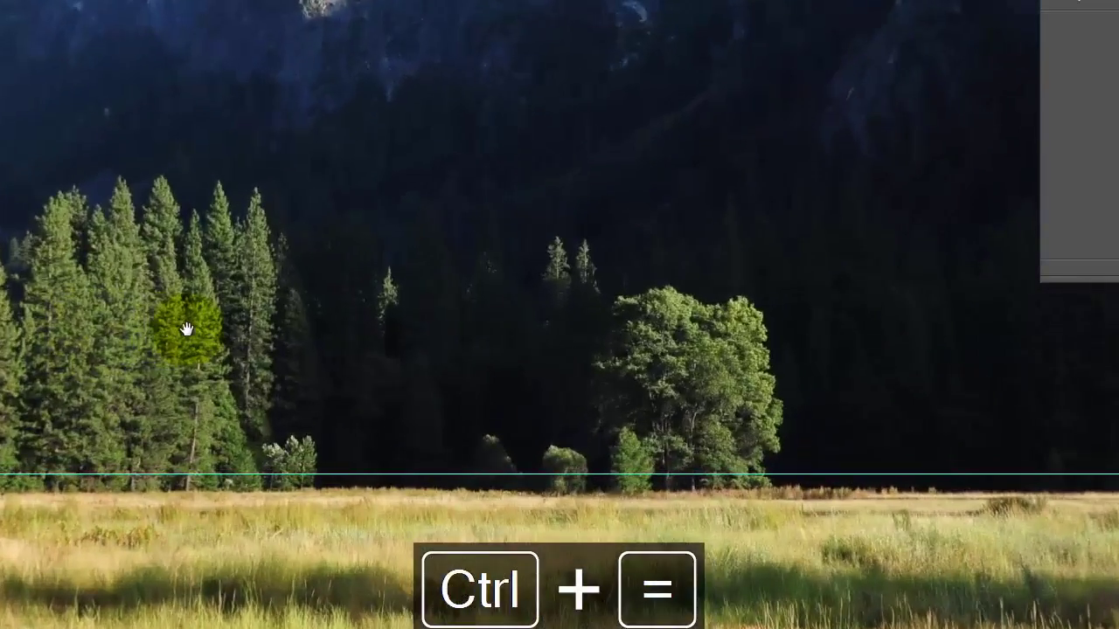
pyautogui.press('space')
pyautogui.moveTo(55, 342); pyautogui.dragTo(704, 163)
pyautogui.moveTo(594, 528); pyautogui.dragTo(405, 245)
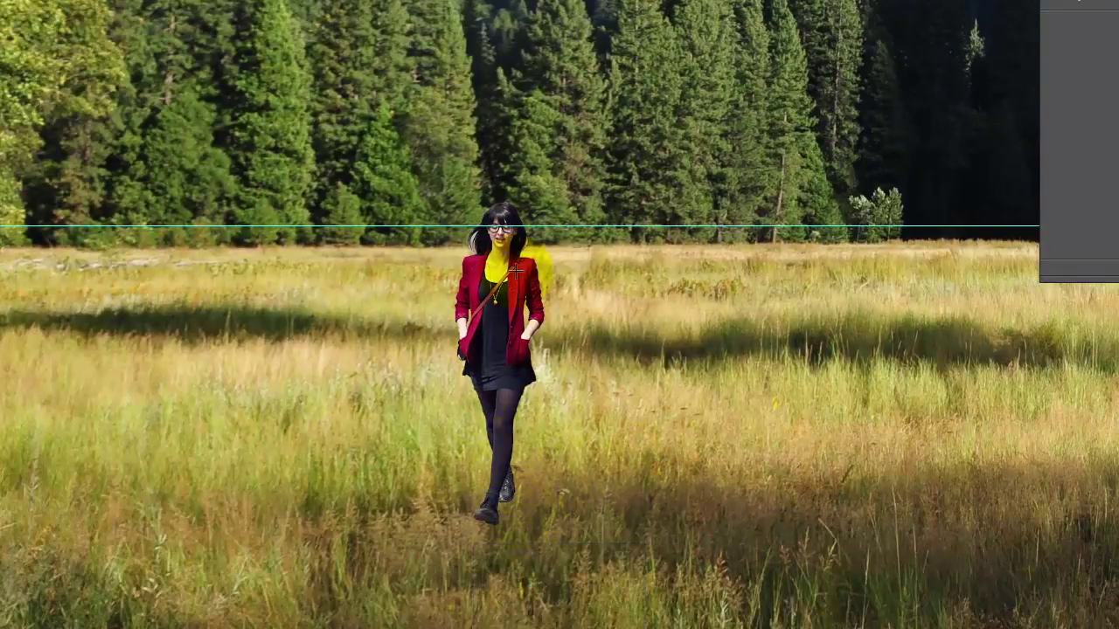
pyautogui.click(0, 0)
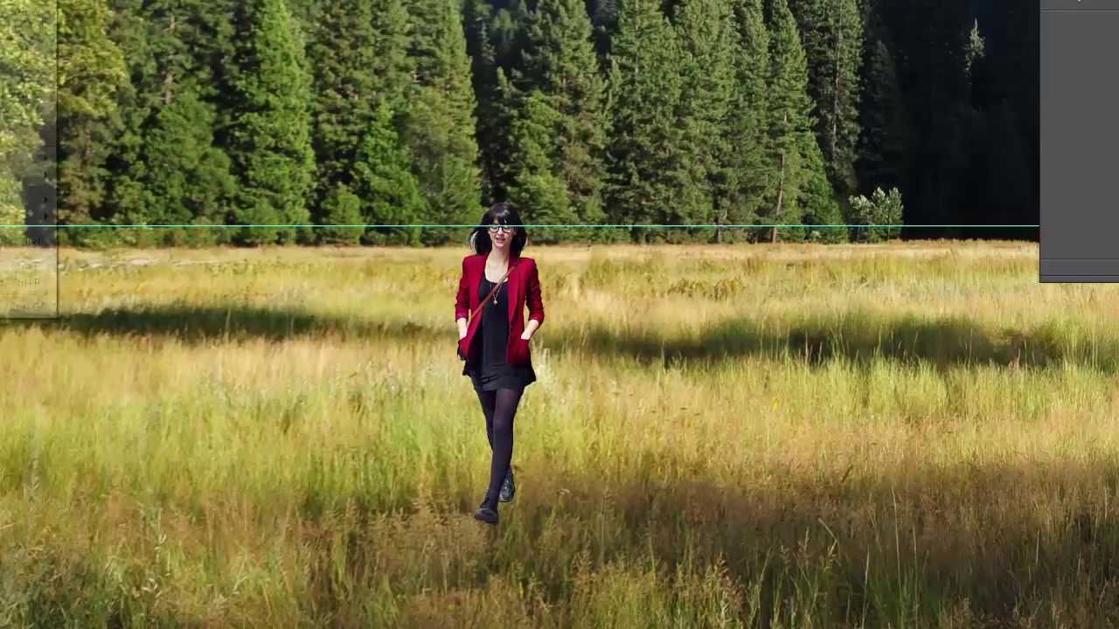
pyautogui.click(26, 135)
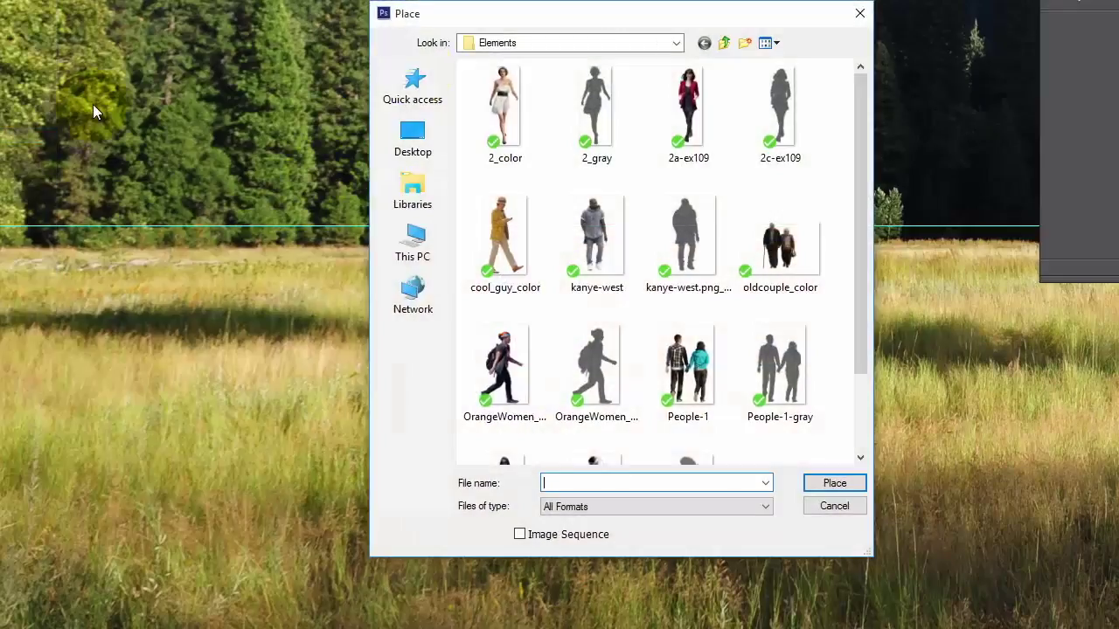
pyautogui.click(778, 107)
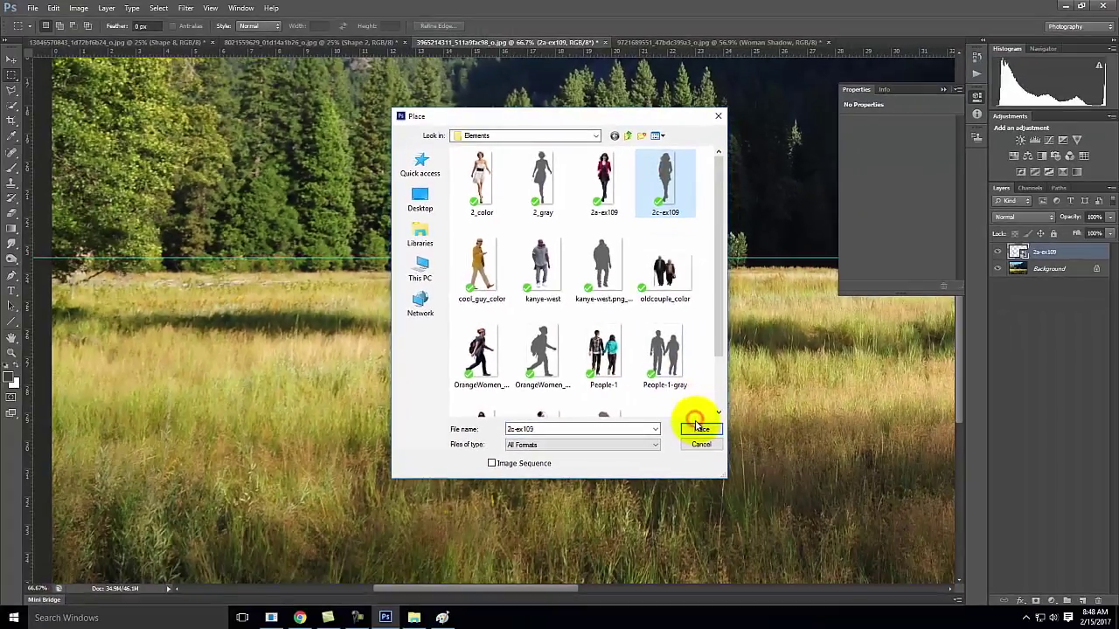
pyautogui.click(697, 427)
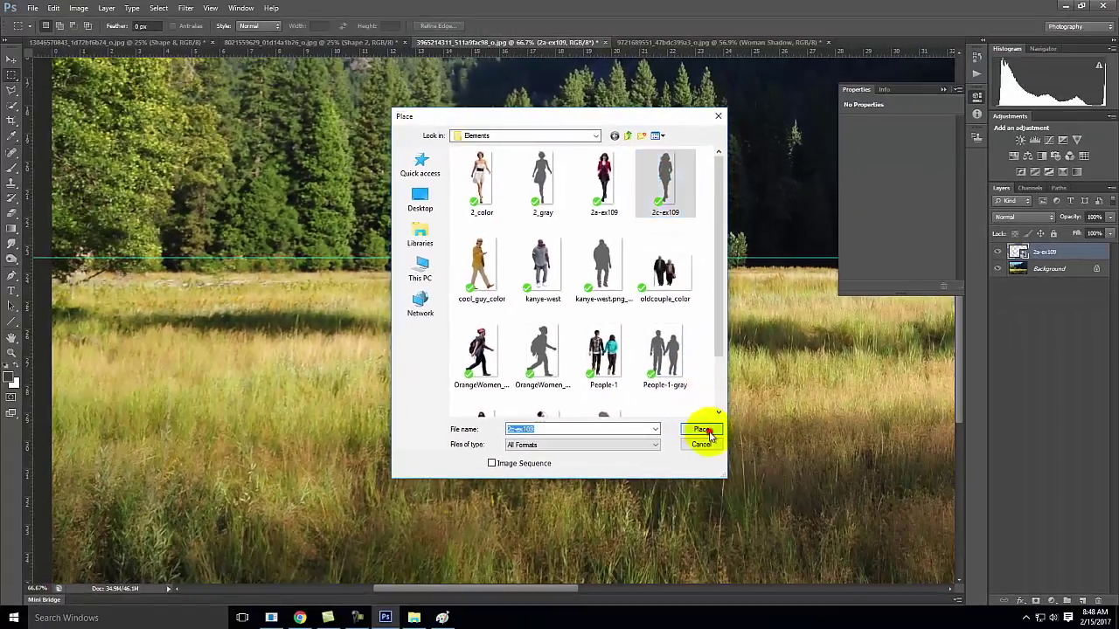
# - Scale the grey silhouette to about 36%, align it exactly over the woman, and set its blend mode to Multiply
pyautogui.scroll(-5, 641, 405)
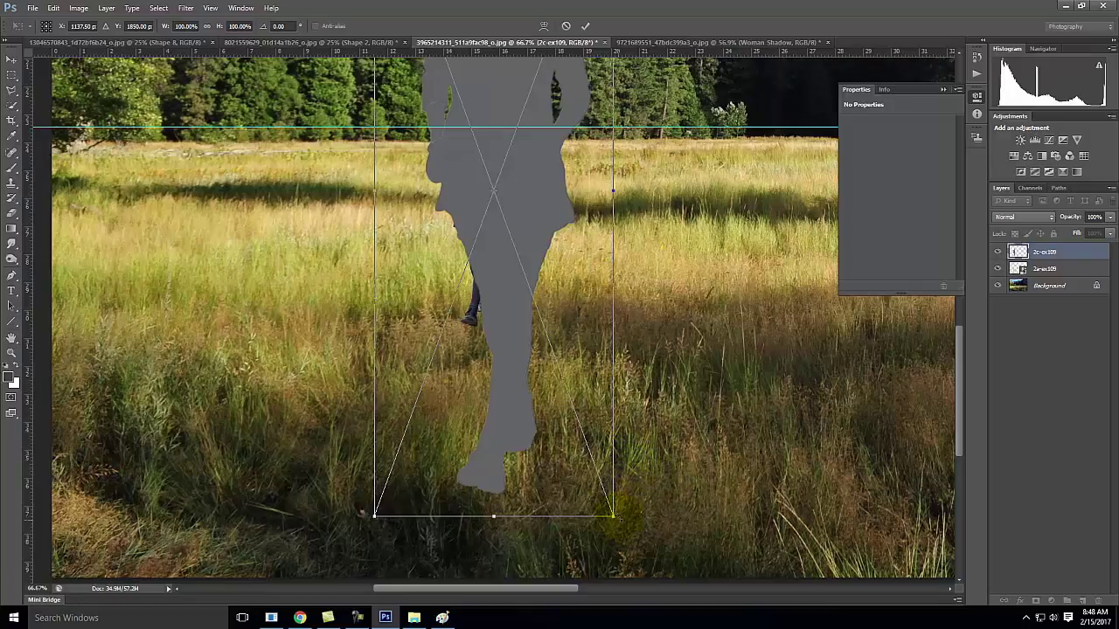
pyautogui.moveTo(614, 515); pyautogui.dragTo(462, 358)
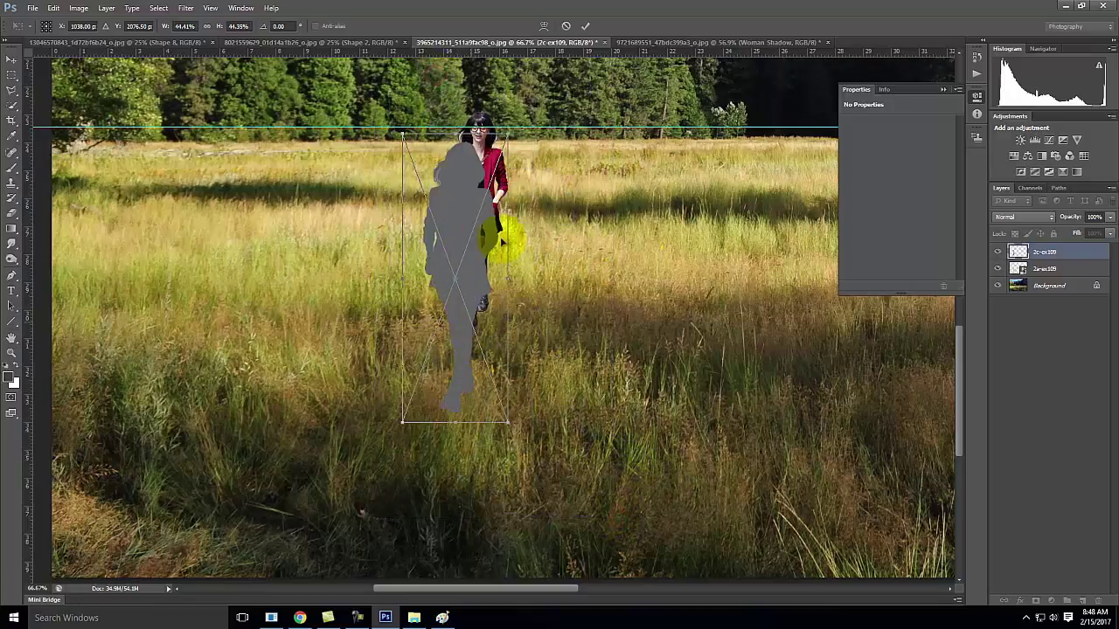
pyautogui.moveTo(505, 421); pyautogui.dragTo(439, 345)
pyautogui.moveTo(431, 185); pyautogui.dragTo(470, 155)
pyautogui.moveTo(443, 306); pyautogui.dragTo(428, 335)
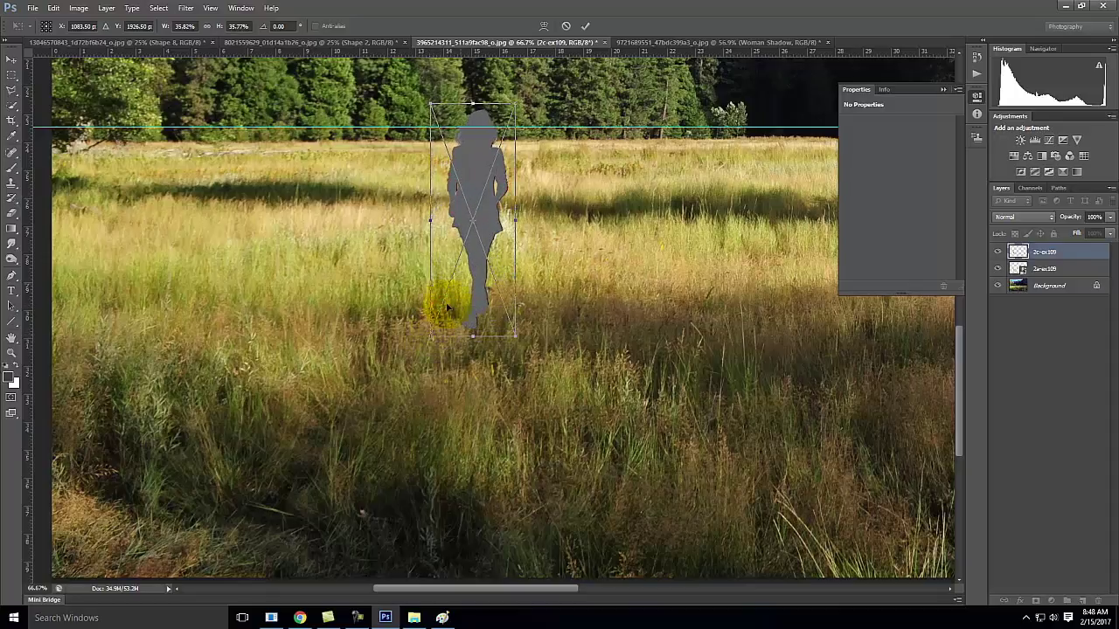
pyautogui.moveTo(480, 229); pyautogui.dragTo(480, 224)
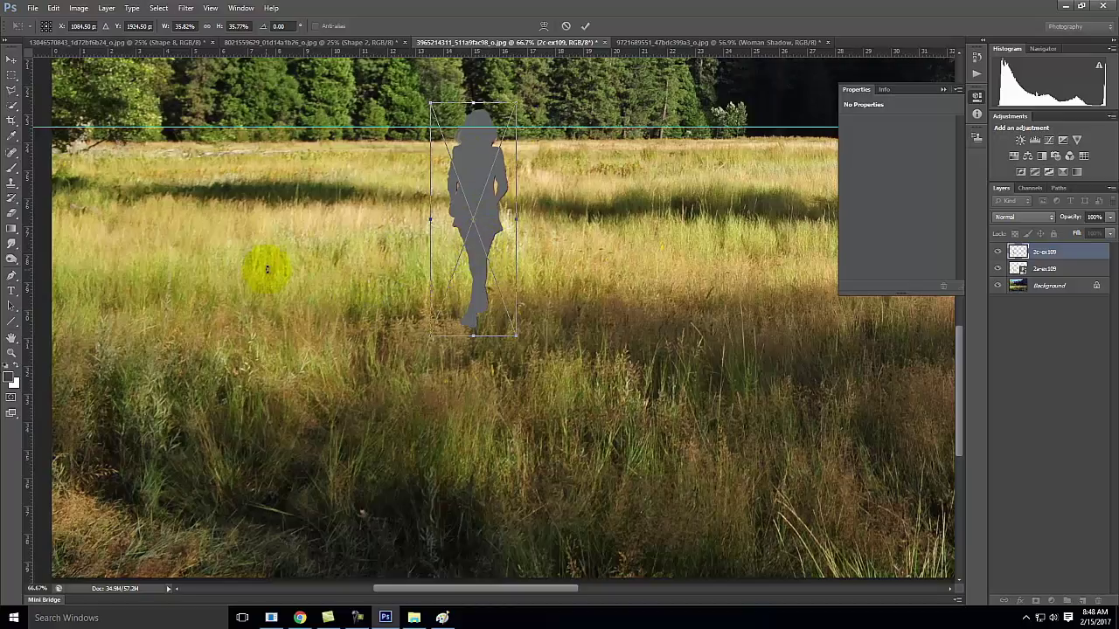
pyautogui.click(1039, 224)
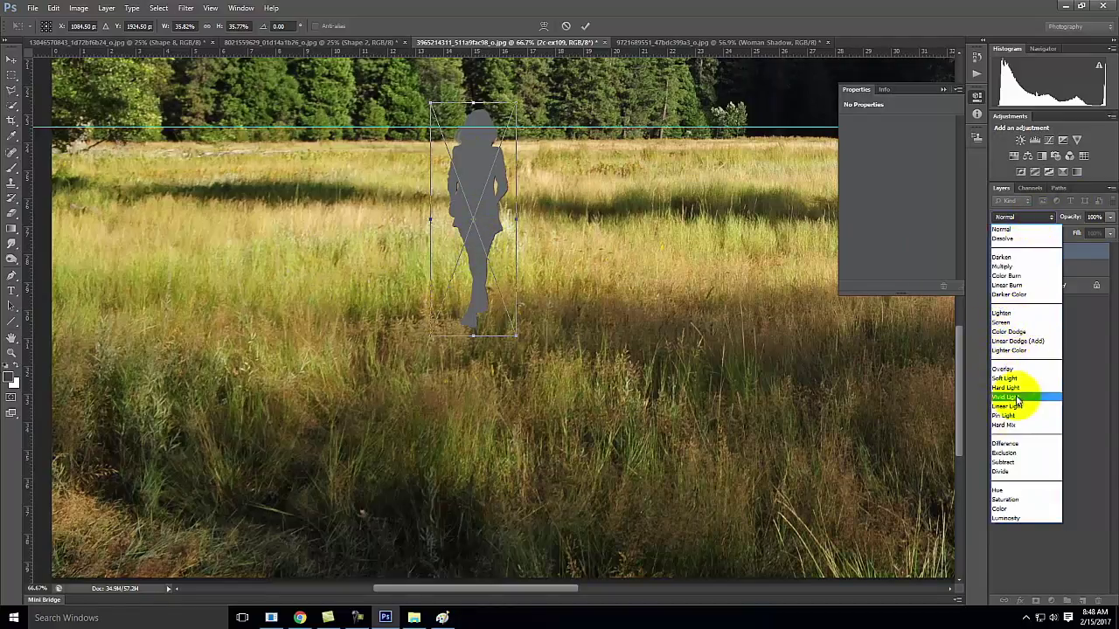
pyautogui.click(1016, 265)
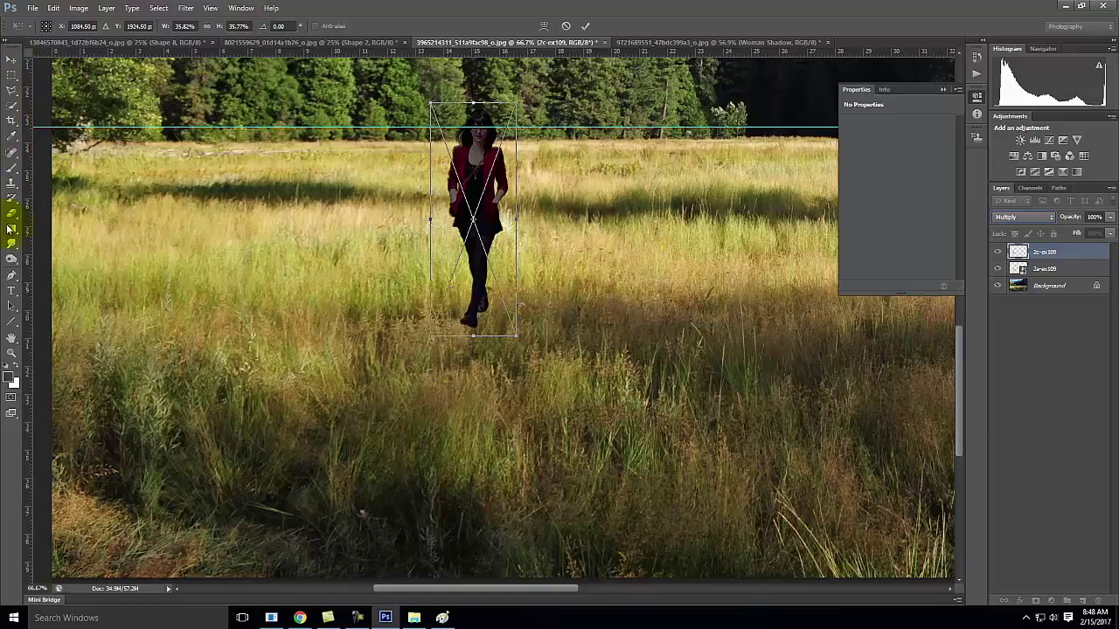
# - Distort the silhouette so it lies across the grass as a cast shadow running left from the woman's feet
pyautogui.click(53, 8)
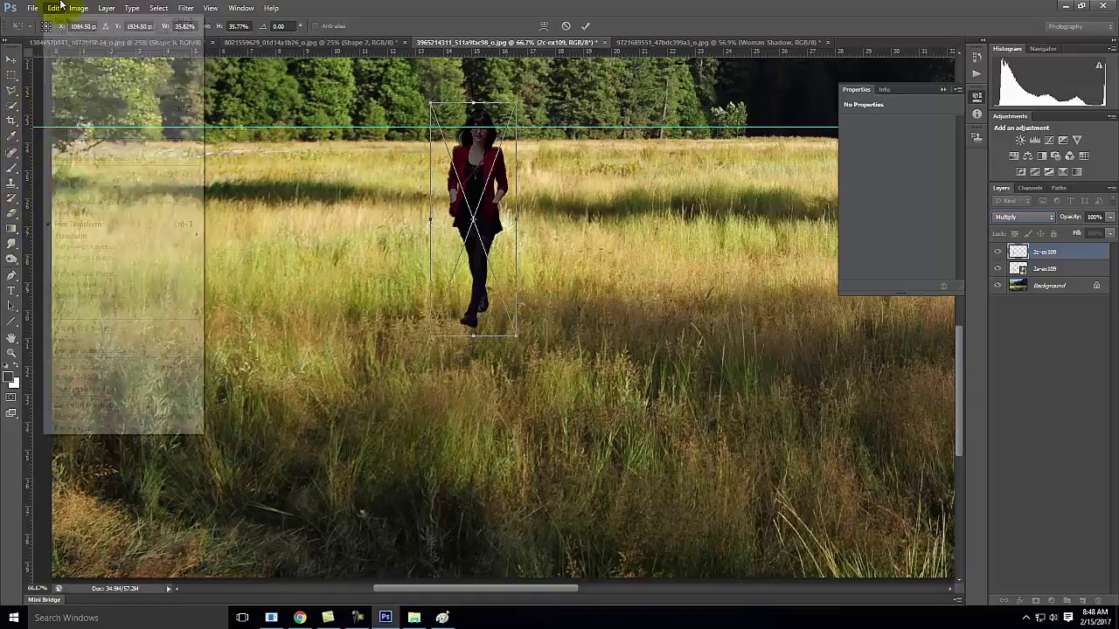
pyautogui.moveTo(75, 245)
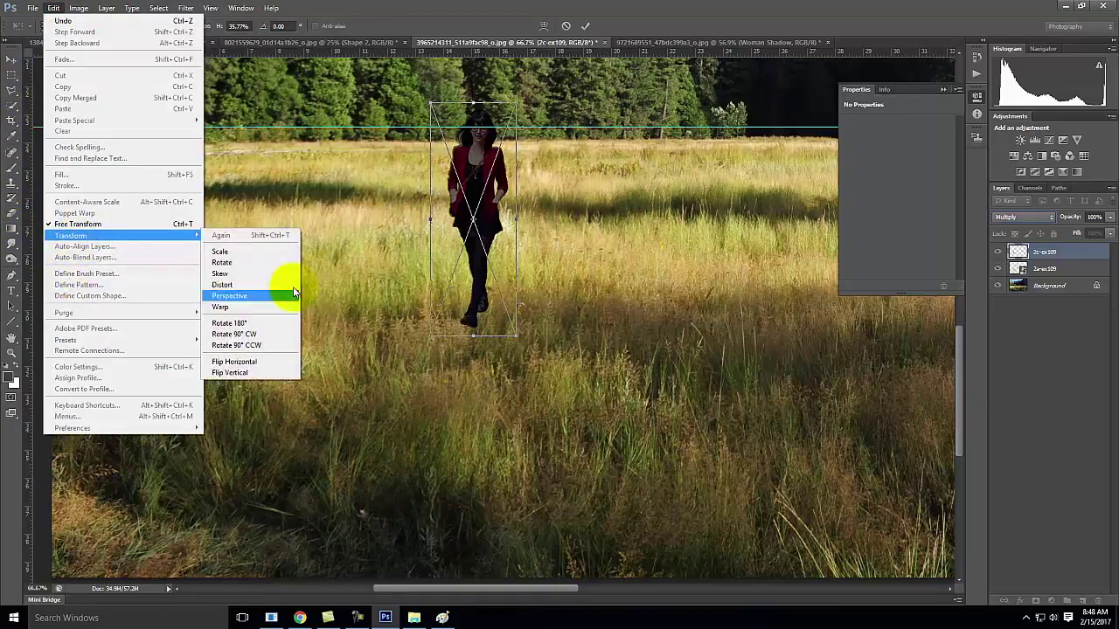
pyautogui.click(270, 278)
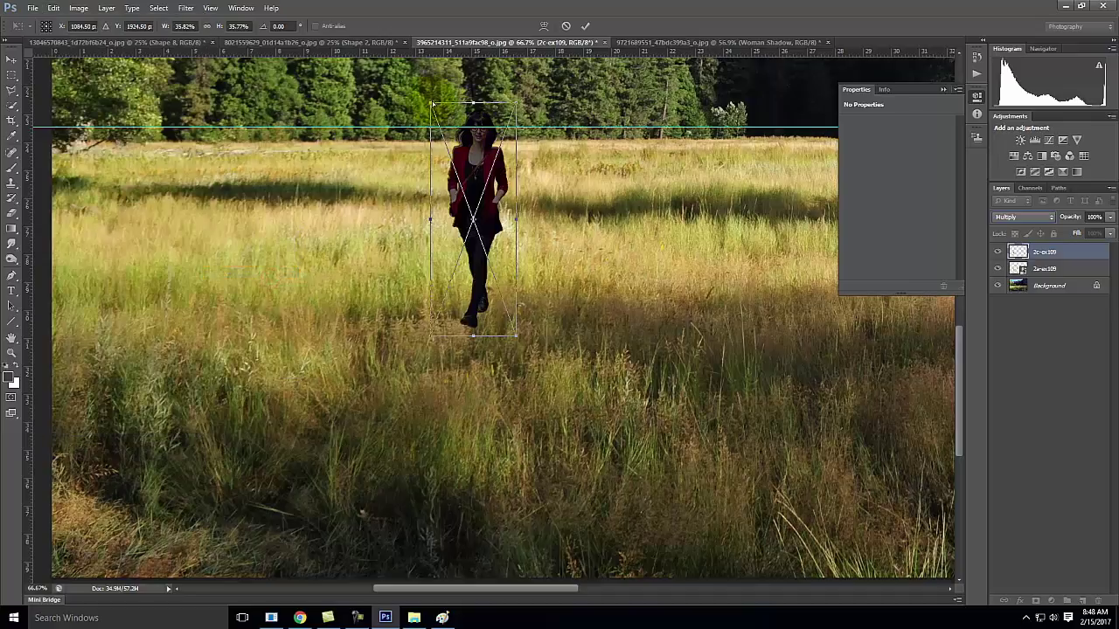
pyautogui.moveTo(429, 104); pyautogui.dragTo(264, 104)
pyautogui.moveTo(520, 108); pyautogui.dragTo(332, 199)
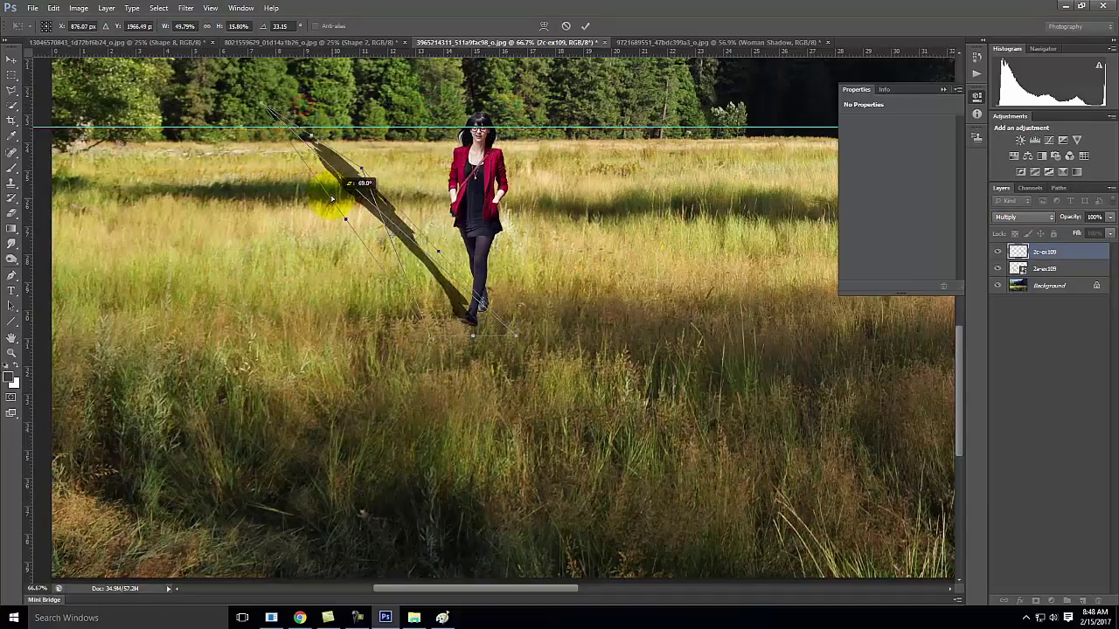
pyautogui.moveTo(263, 109); pyautogui.dragTo(197, 221)
pyautogui.moveTo(416, 232); pyautogui.dragTo(263, 223)
pyautogui.moveTo(208, 189); pyautogui.dragTo(282, 244)
pyautogui.moveTo(267, 199); pyautogui.dragTo(193, 251)
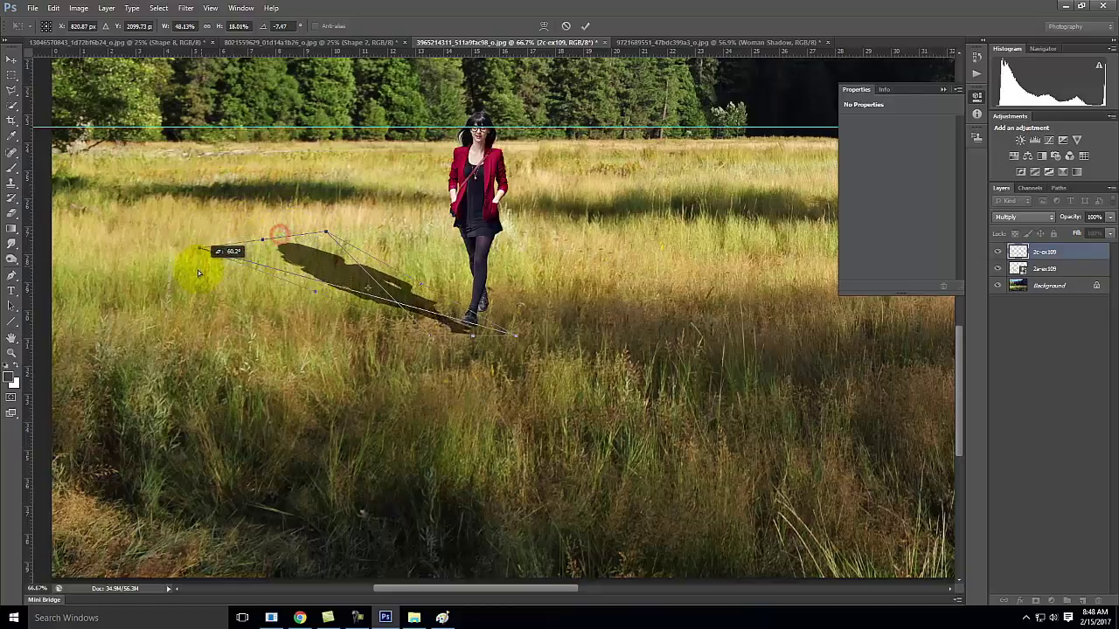
# - Flatten the distorted shadow into a long narrow strip, line its base up with the woman's shoes, and apply the transform
pyautogui.moveTo(325, 234); pyautogui.dragTo(192, 262)
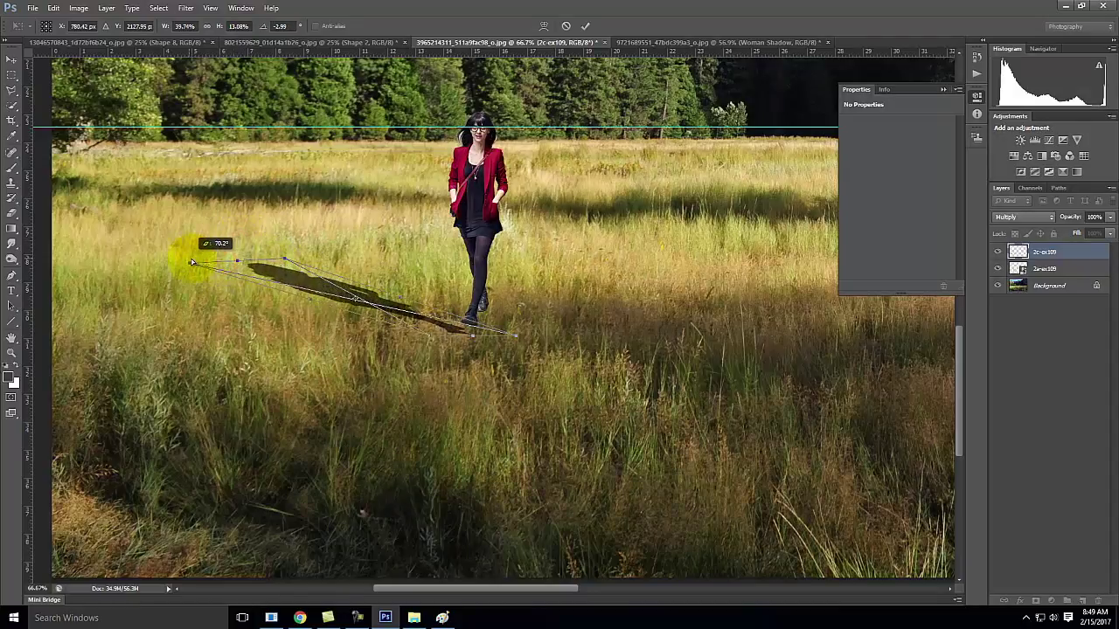
pyautogui.moveTo(282, 255); pyautogui.dragTo(248, 261)
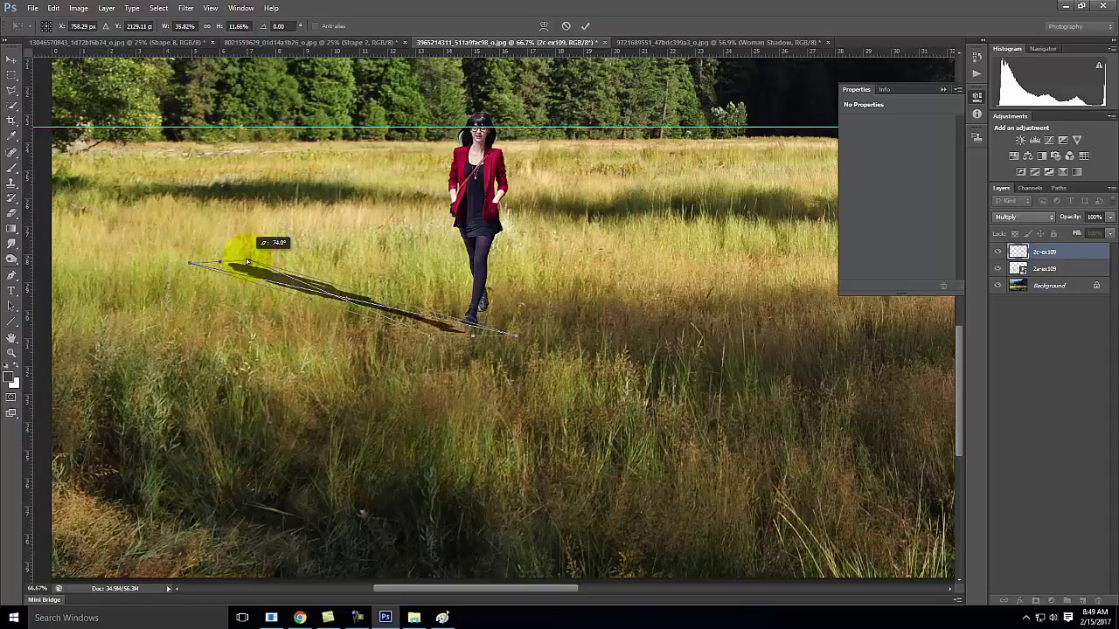
pyautogui.moveTo(437, 331); pyautogui.dragTo(465, 325)
pyautogui.moveTo(216, 256); pyautogui.dragTo(172, 272)
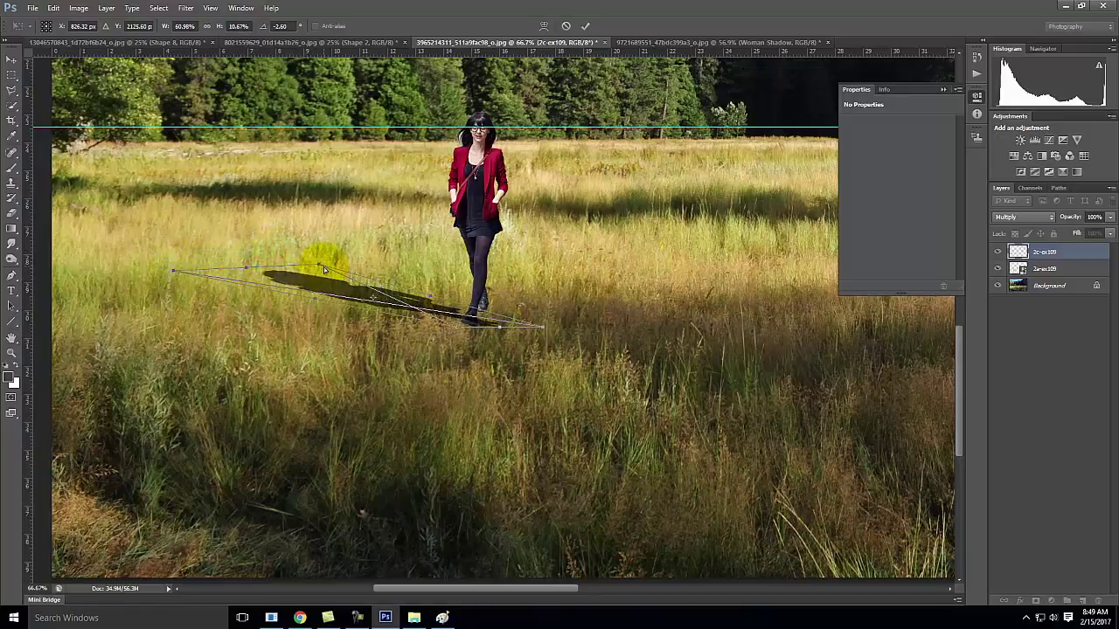
pyautogui.moveTo(320, 267); pyautogui.dragTo(244, 269)
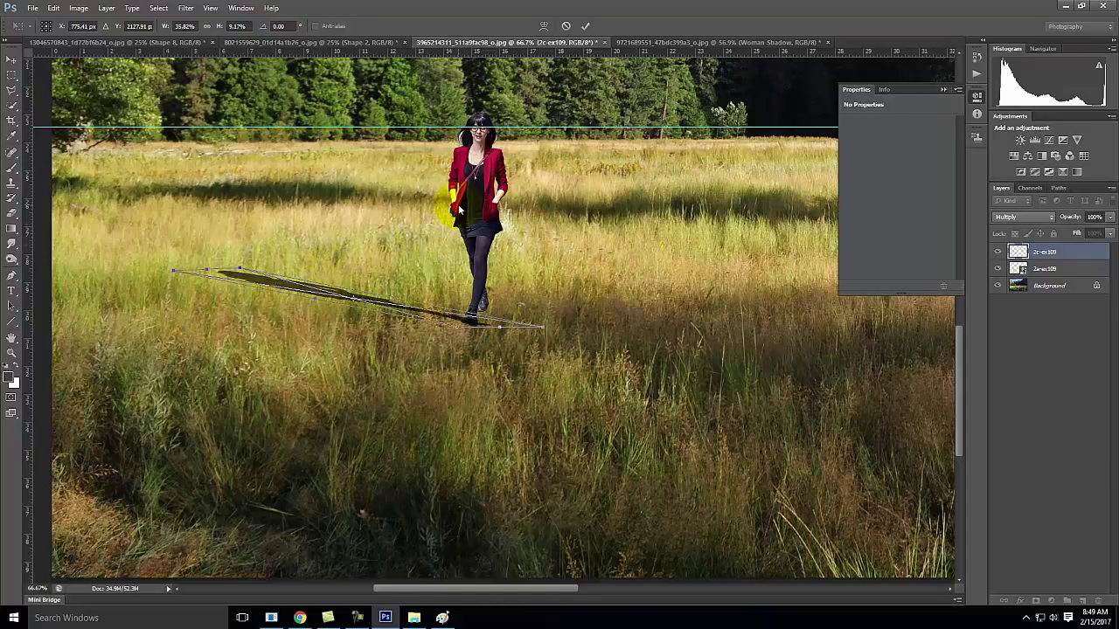
pyautogui.click(586, 26)
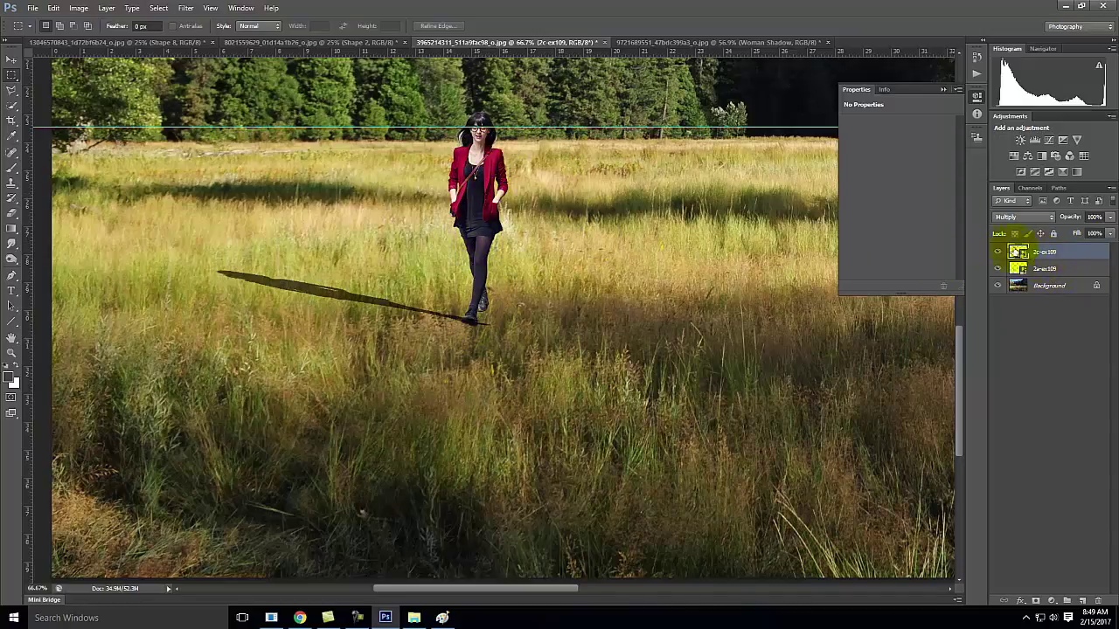
# - Hide the shadow layer and select a rectangle of grass around the woman's feet on the Background layer
pyautogui.click(997, 252)
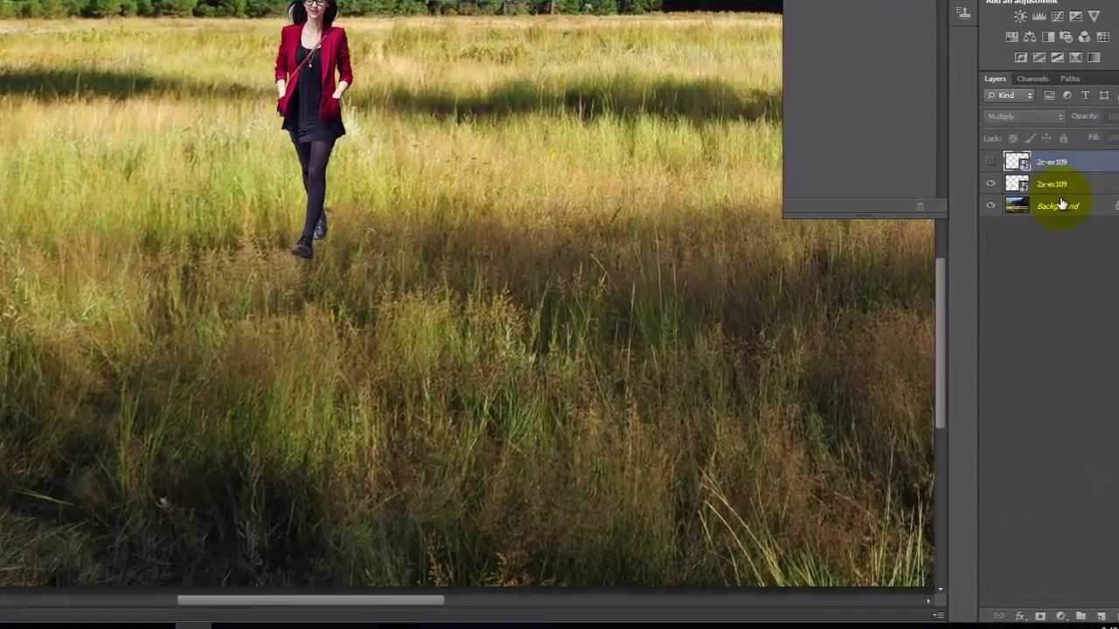
pyautogui.click(1060, 206)
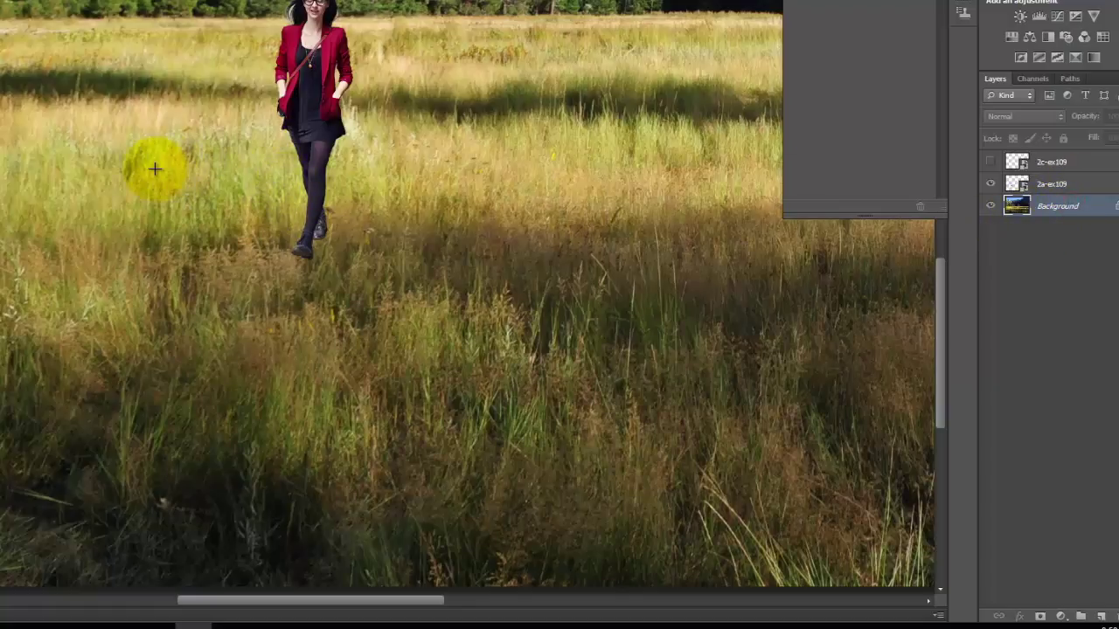
pyautogui.moveTo(155, 170); pyautogui.dragTo(551, 355)
pyautogui.click(114, 183)
pyautogui.hotkey('ctrl', 'z')
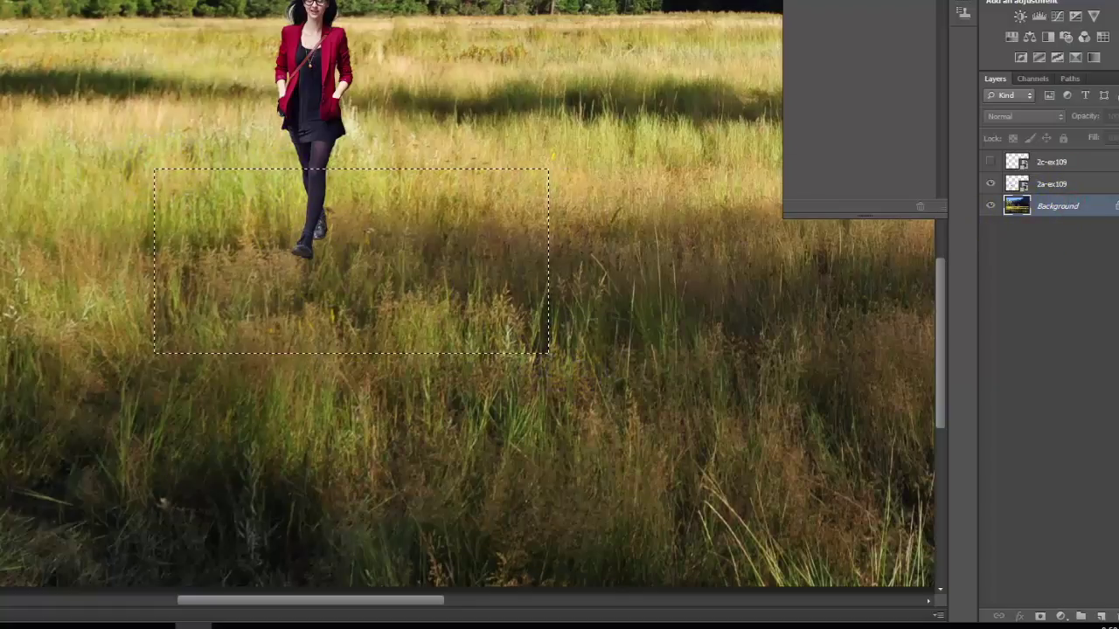
pyautogui.click(73, 143)
pyautogui.moveTo(73, 153); pyautogui.dragTo(592, 372)
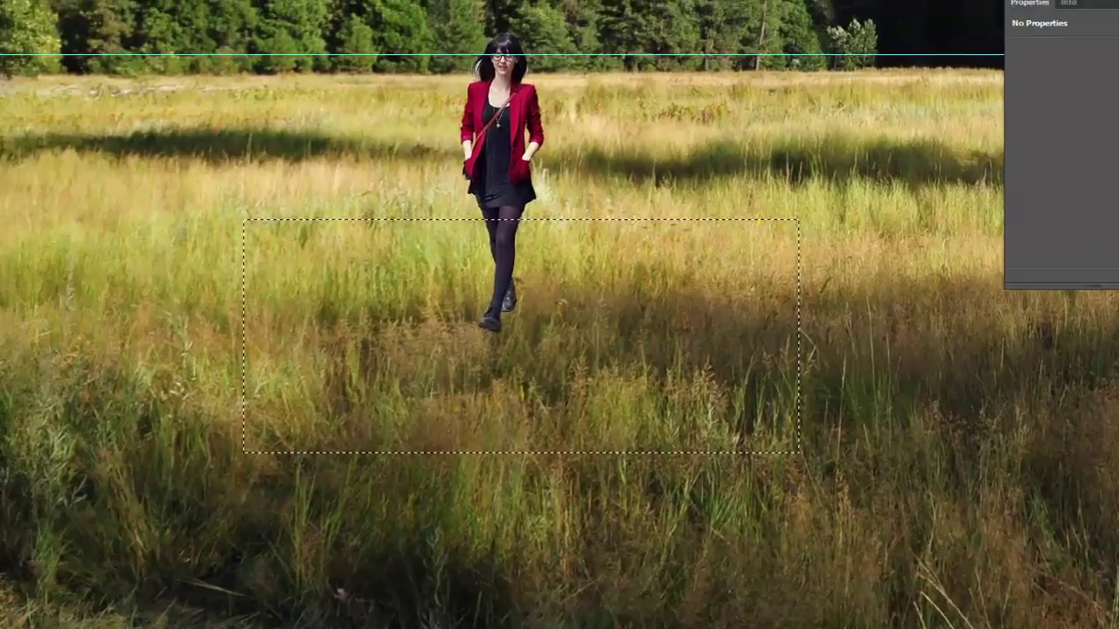
# - Copy the selected grass onto a new layer and hide the Background and woman layers to isolate the patch
pyautogui.click(87, 4)
pyautogui.click(96, 57)
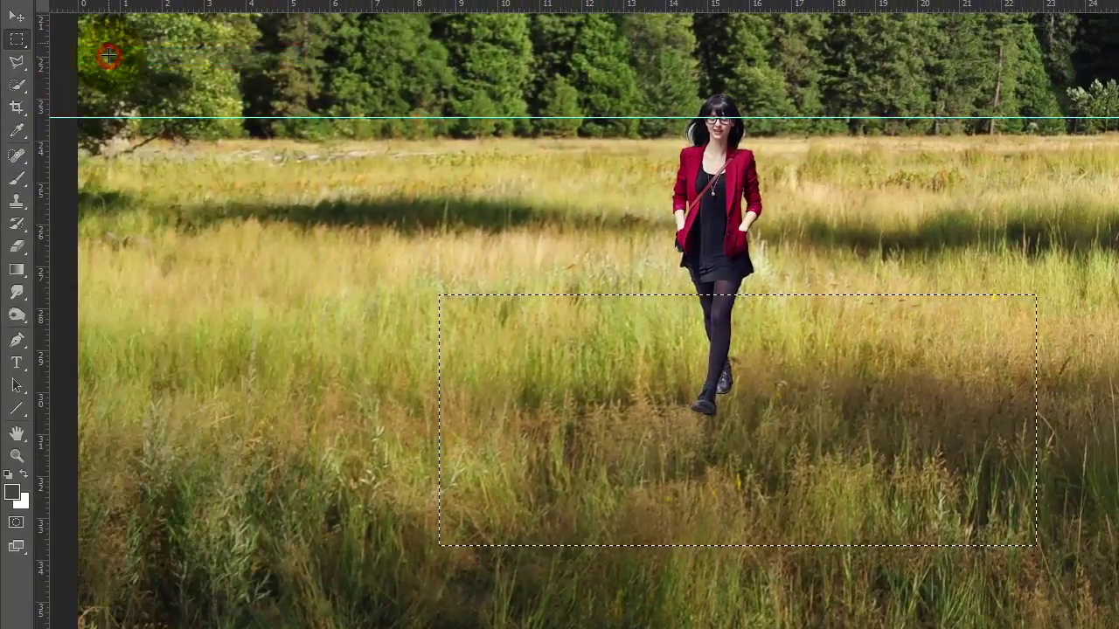
pyautogui.click(87, 5)
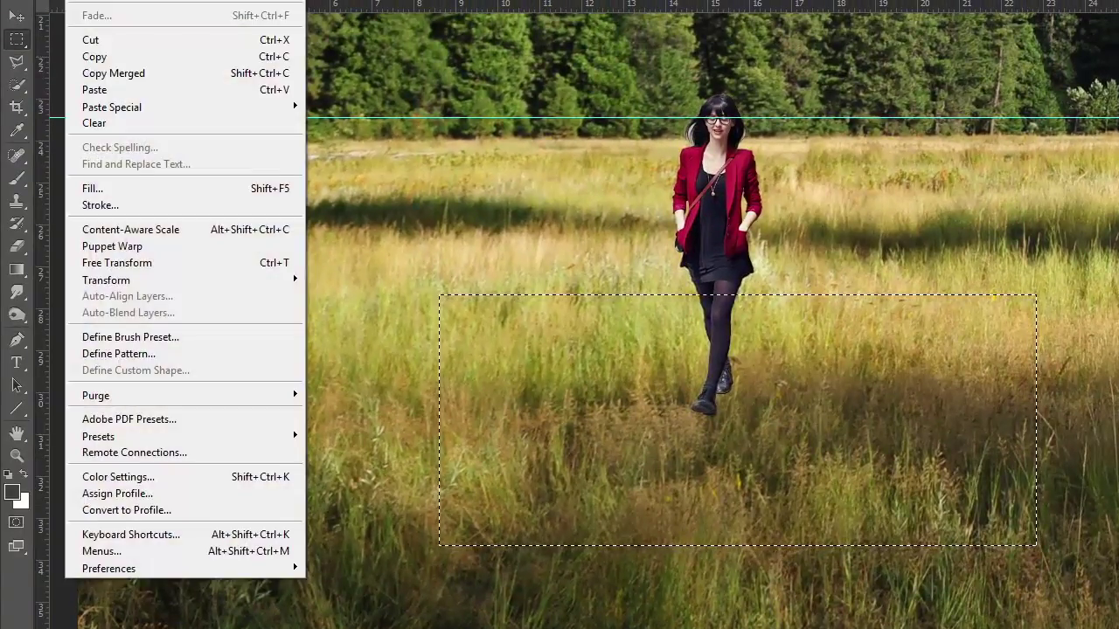
pyautogui.click(91, 84)
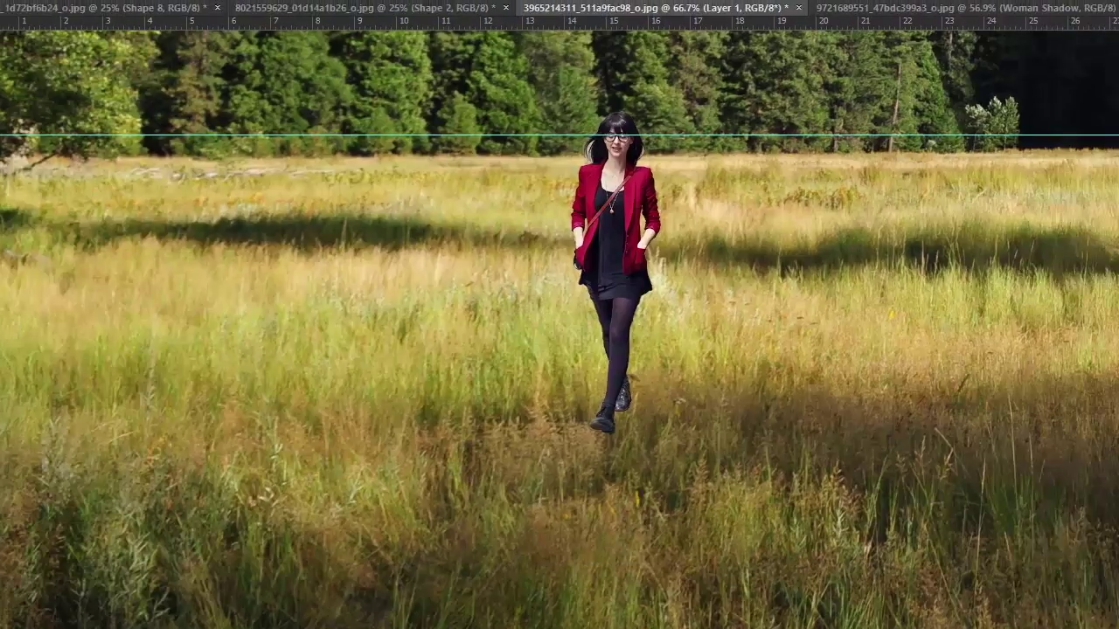
pyautogui.click(1061, 452)
pyautogui.click(1062, 404)
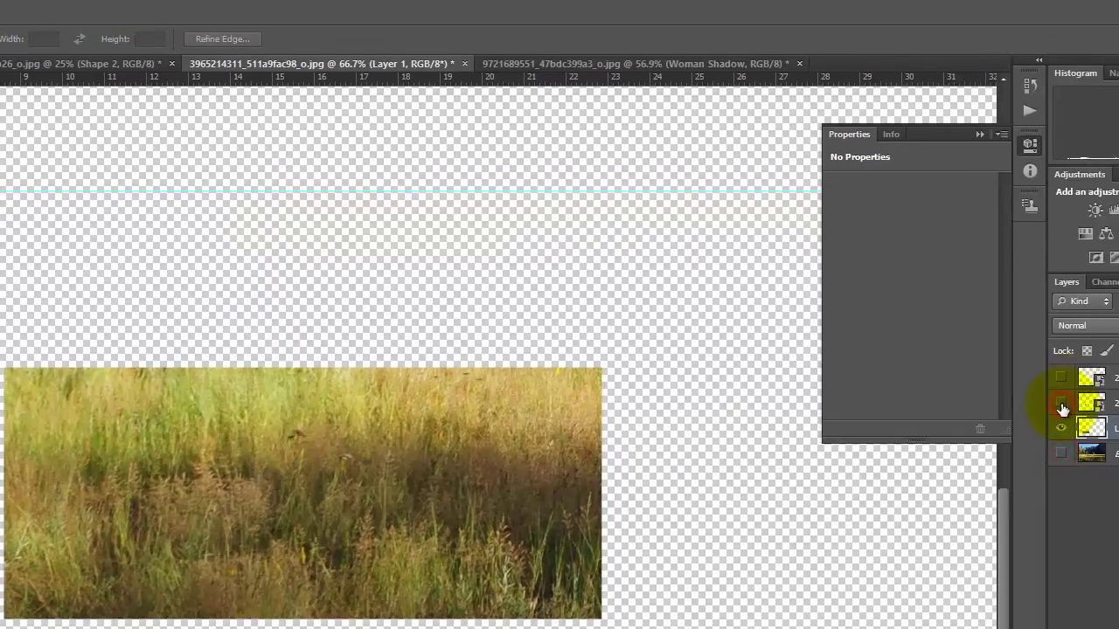
# - Show the woman's layer again above the isolated grass patch
pyautogui.click(1061, 404)
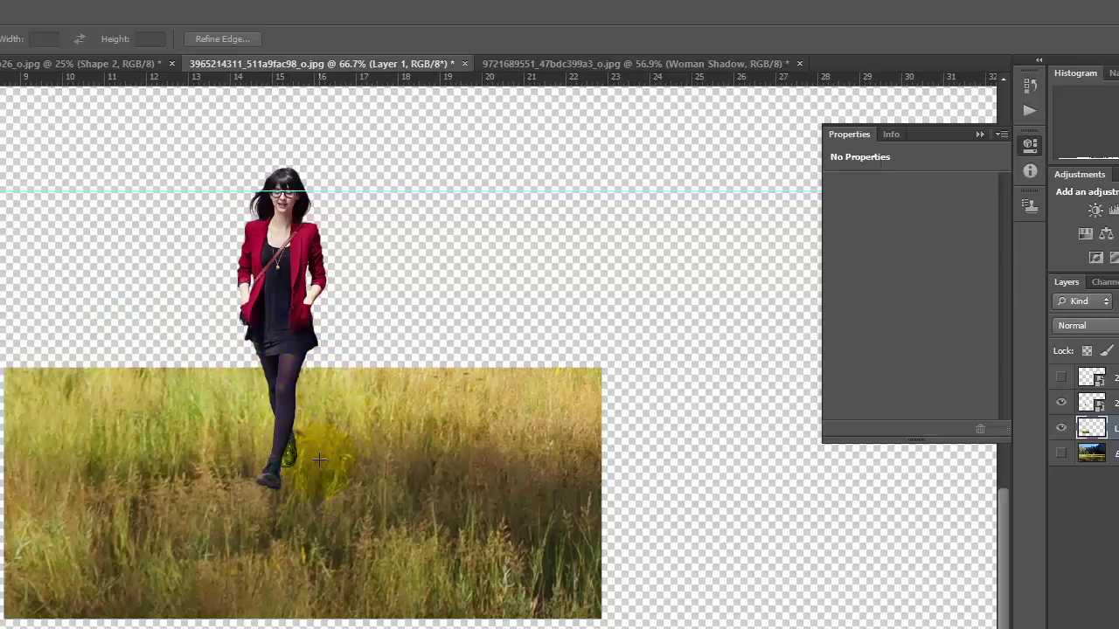
pyautogui.click(1063, 431)
pyautogui.click(1062, 430)
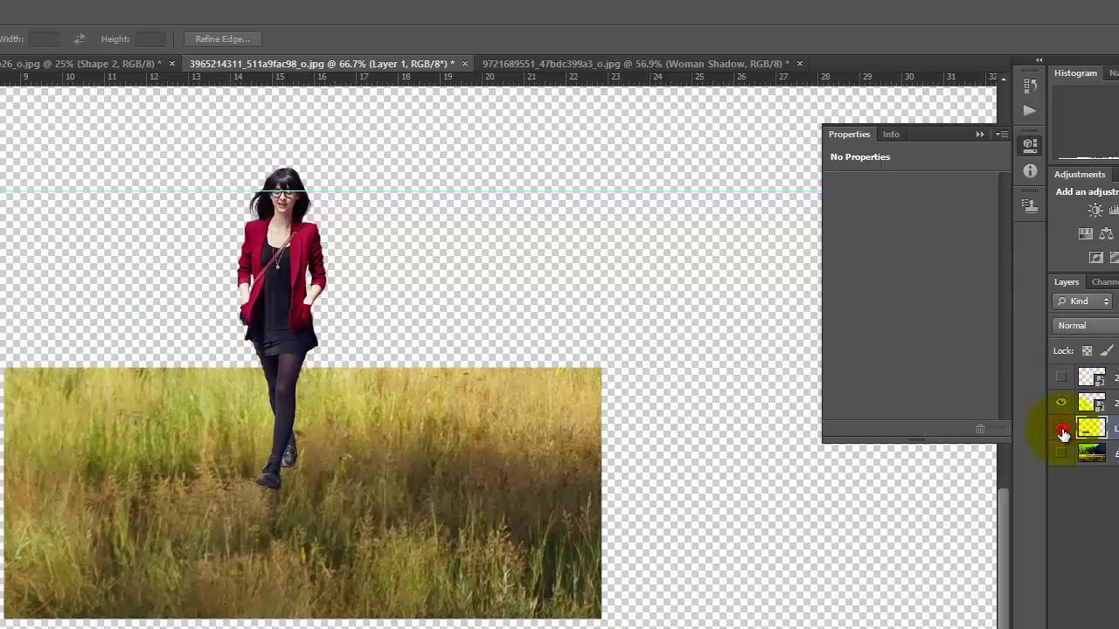
pyautogui.click(1063, 406)
pyautogui.click(1062, 406)
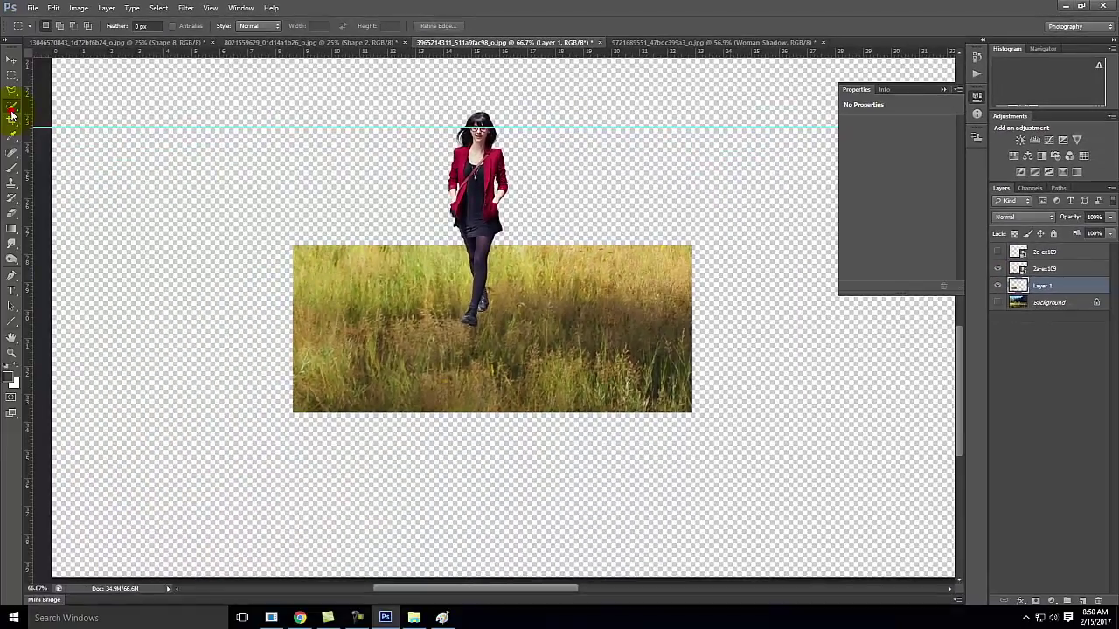
# - Select the woman's silhouette on layer 2a-ex109 by picking its empty surroundings with the Magic Wand and inverting the selection
pyautogui.click(13, 108)
pyautogui.click(74, 114)
pyautogui.click(324, 148)
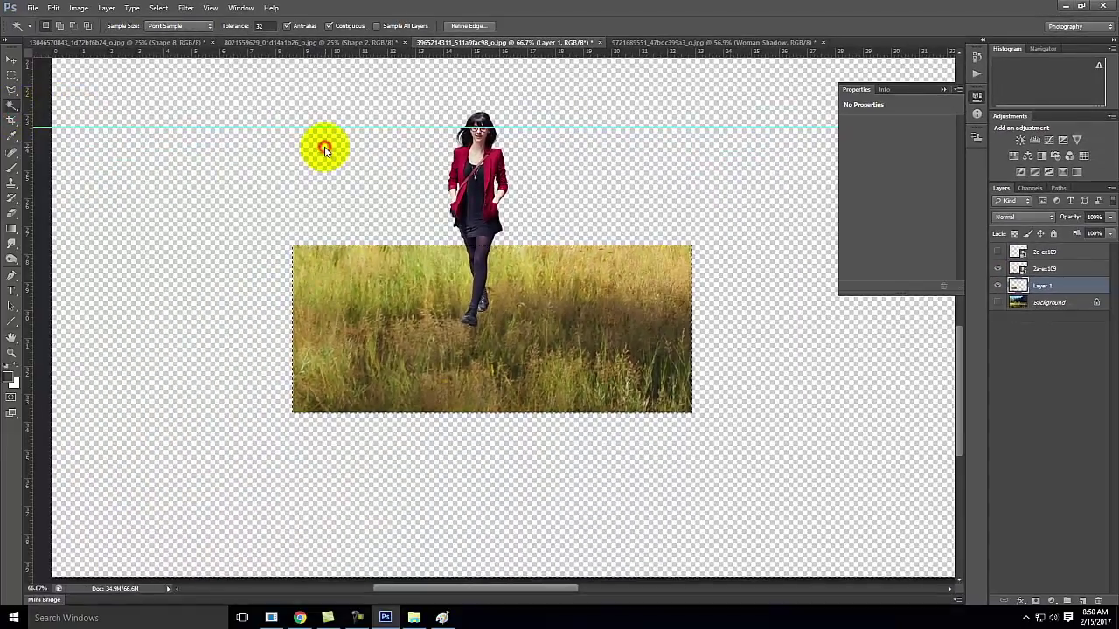
pyautogui.click(1041, 268)
pyautogui.click(369, 183)
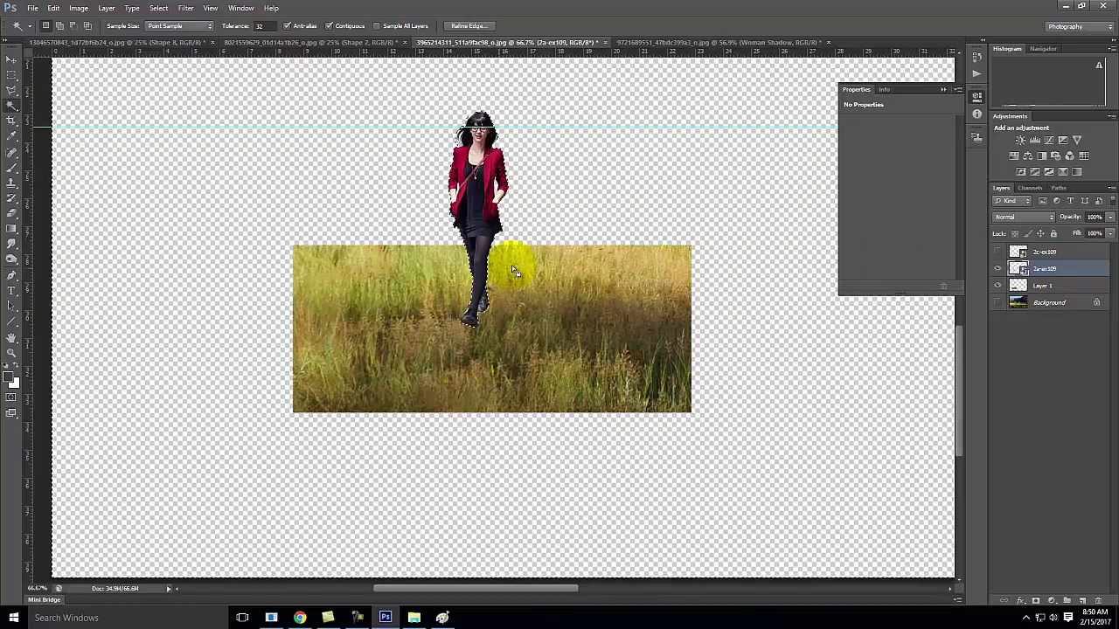
pyautogui.click(158, 8)
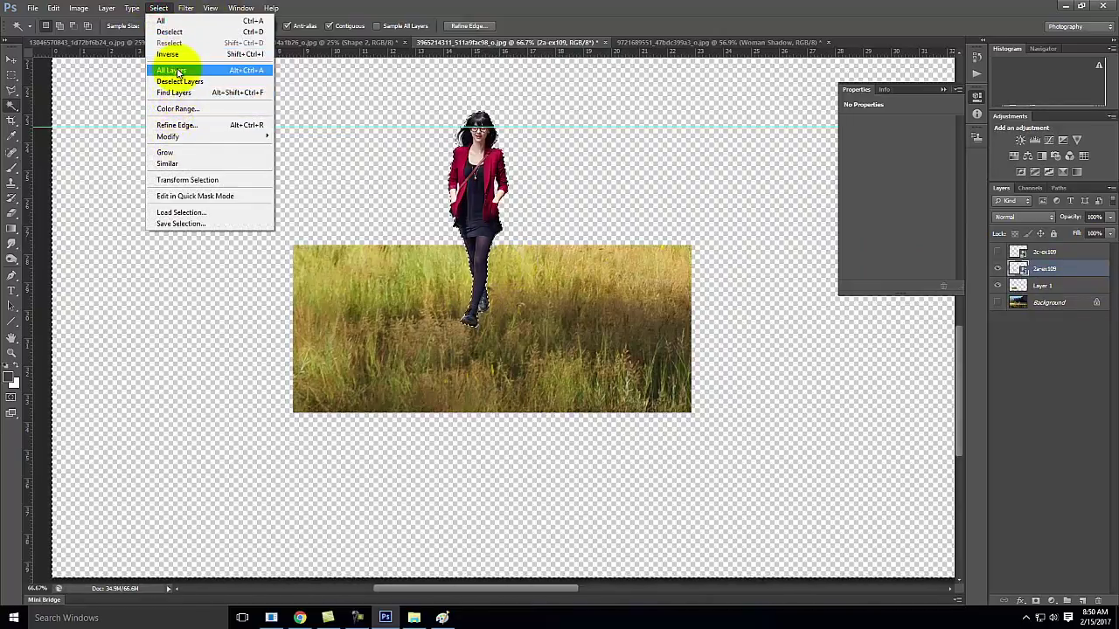
pyautogui.click(176, 59)
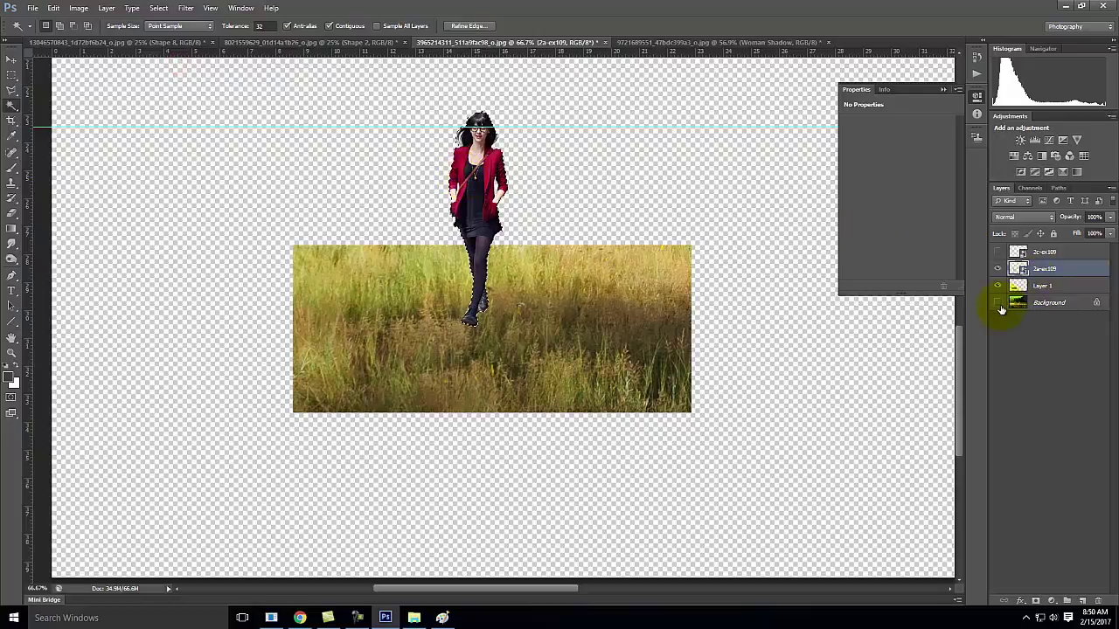
# - Cut the woman's silhouette out of the grass on Layer 1, hide her layer, and clear the selection
pyautogui.click(1044, 286)
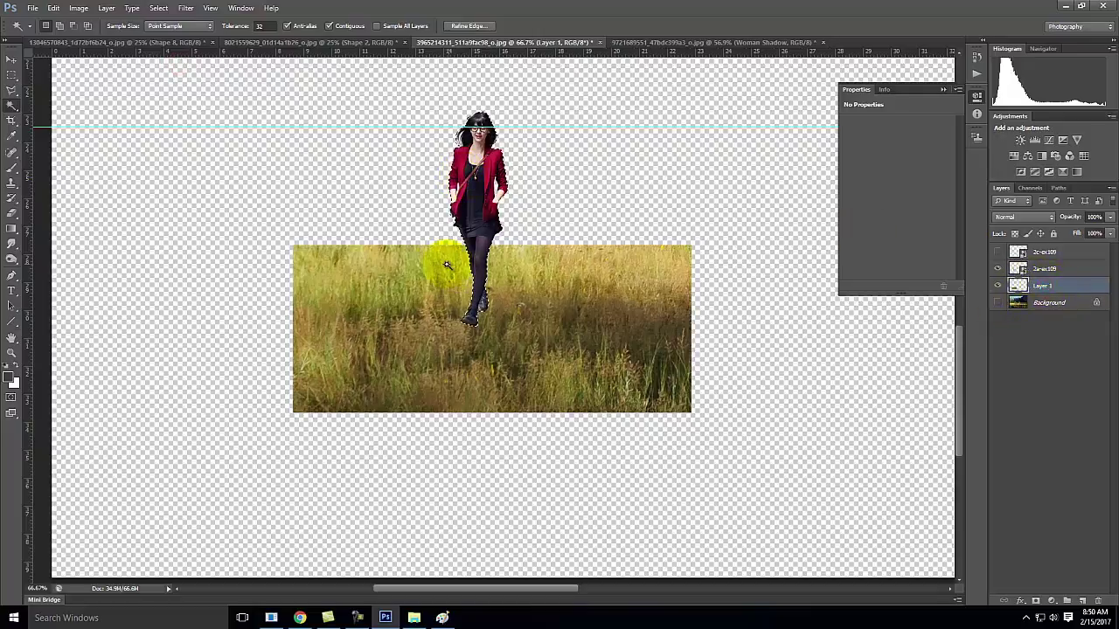
pyautogui.press('Delete')
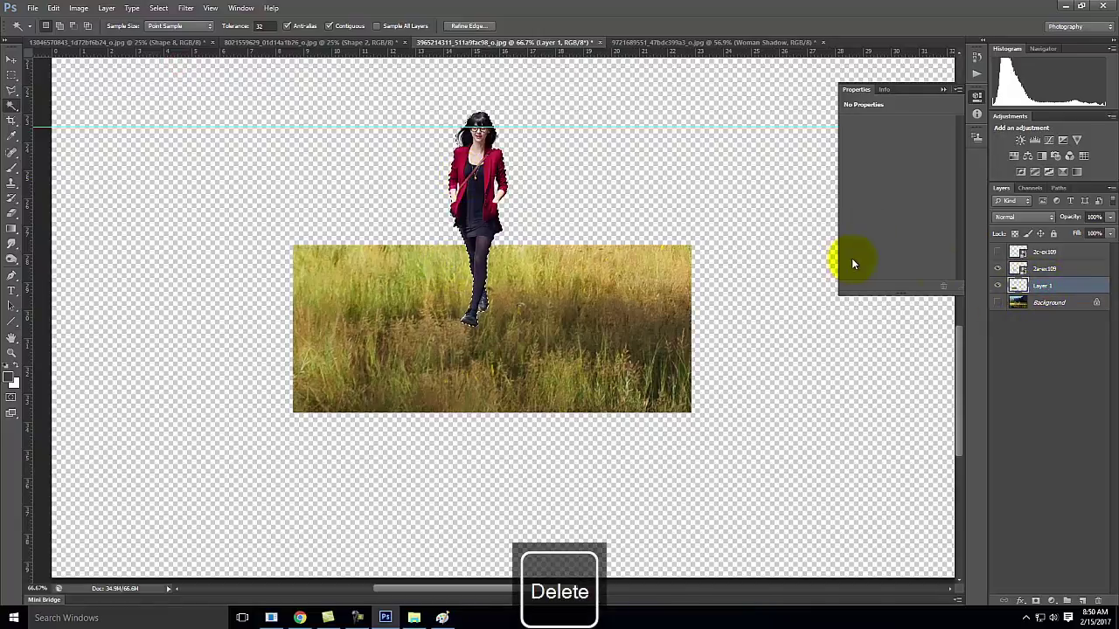
pyautogui.click(999, 269)
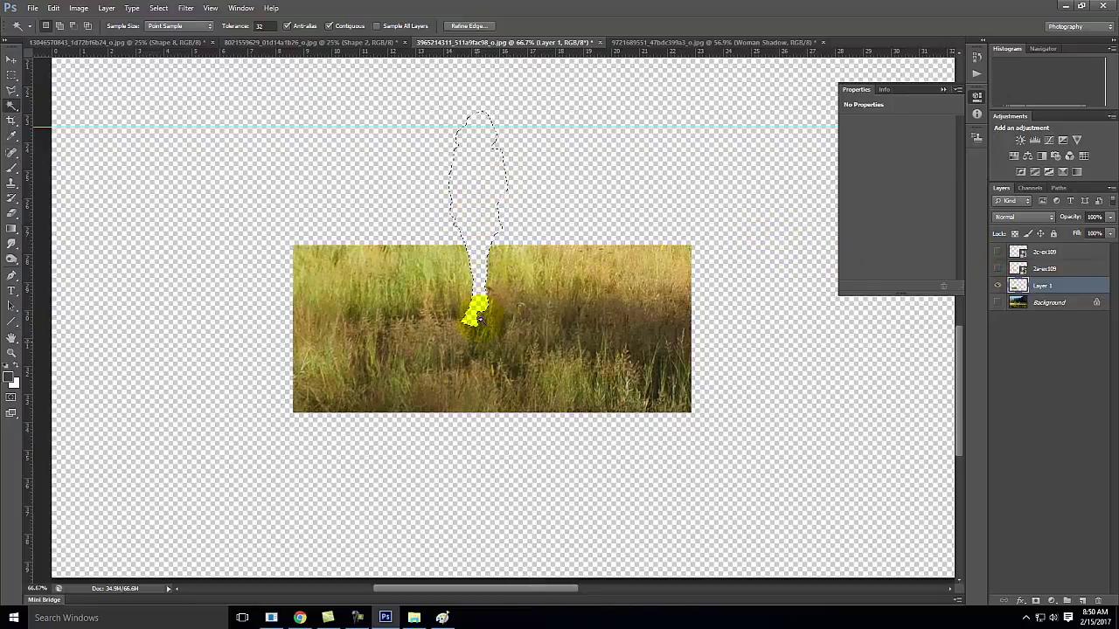
pyautogui.click(12, 74)
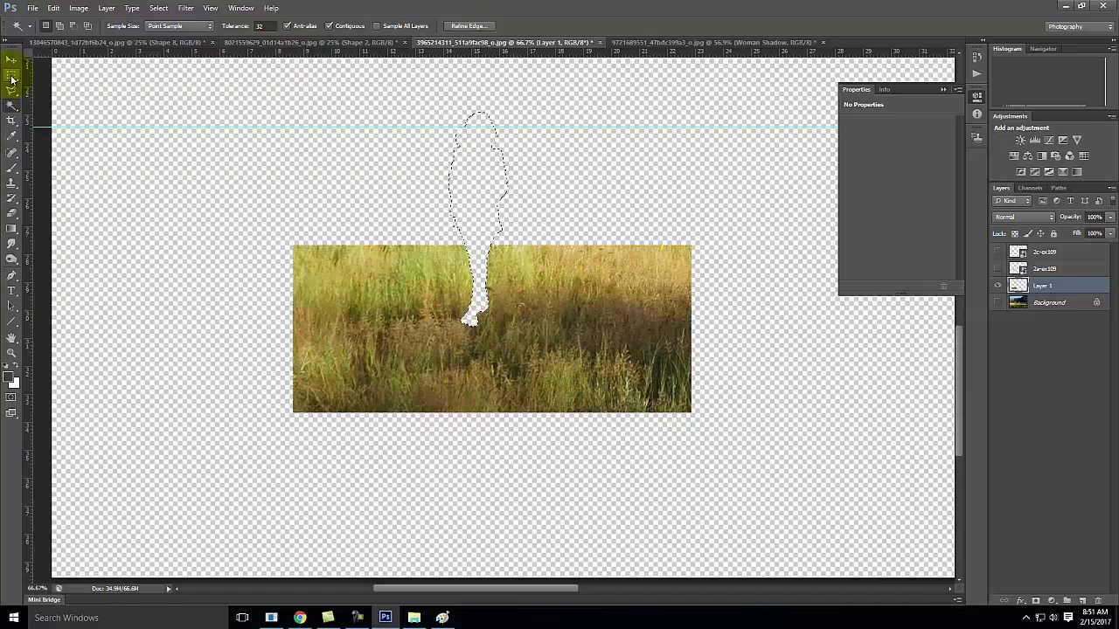
pyautogui.click(263, 152)
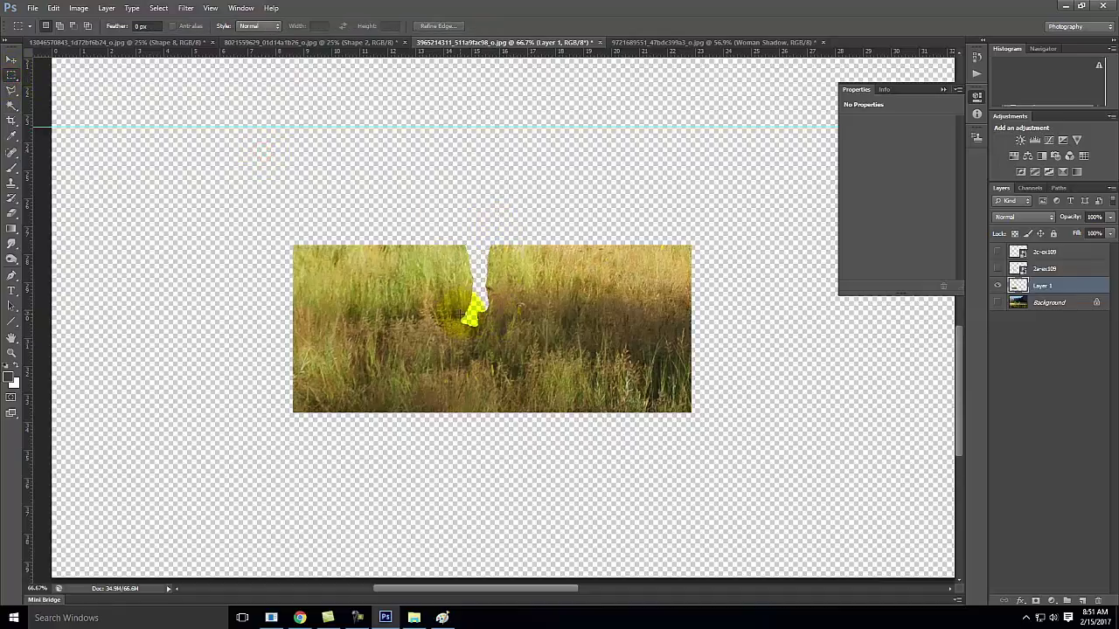
# - Set up the Clone Stamp tool with the Grass brush tip at 100 px for the leg-shaped hole
pyautogui.hotkey('ctrl', '=')
pyautogui.hotkey('ctrl', '=')
pyautogui.hotkey('ctrl', '=')
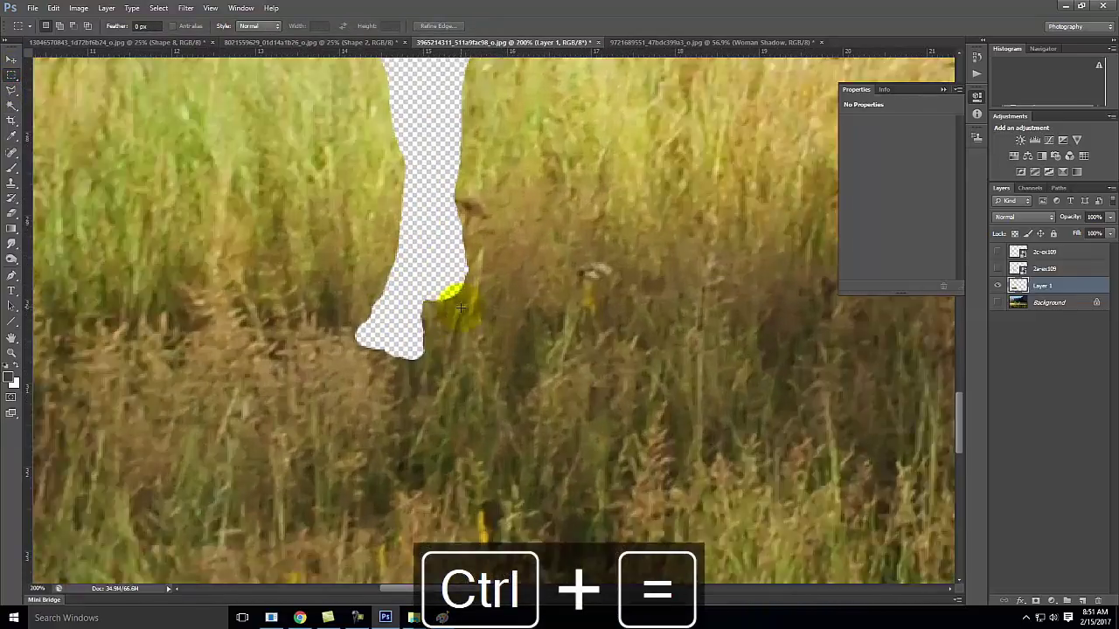
pyautogui.hotkey('ctrl', '-')
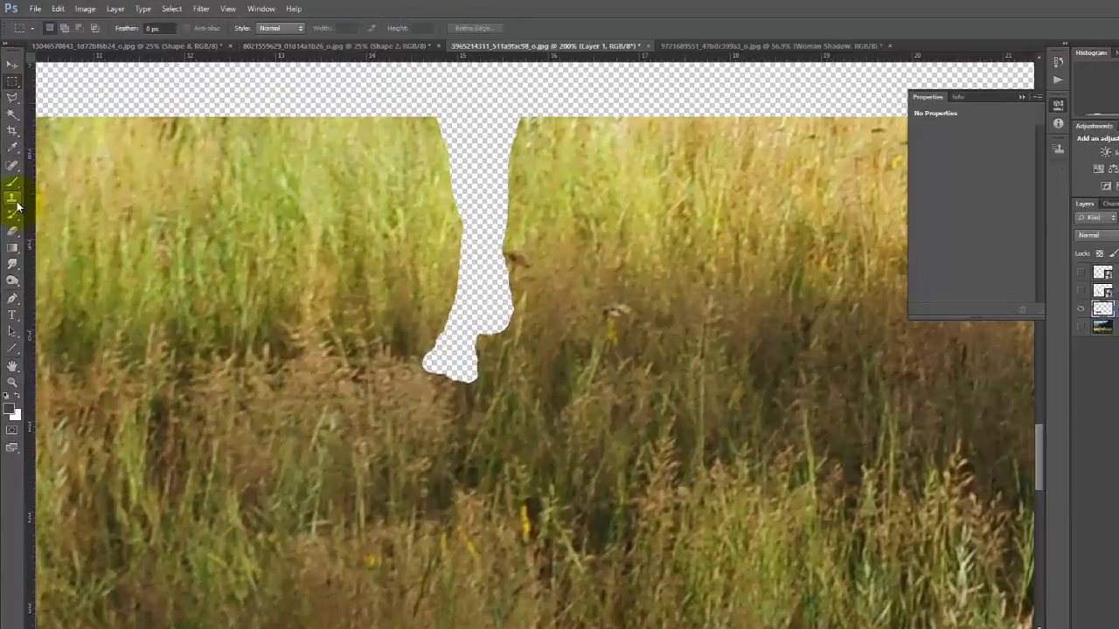
pyautogui.click(14, 200)
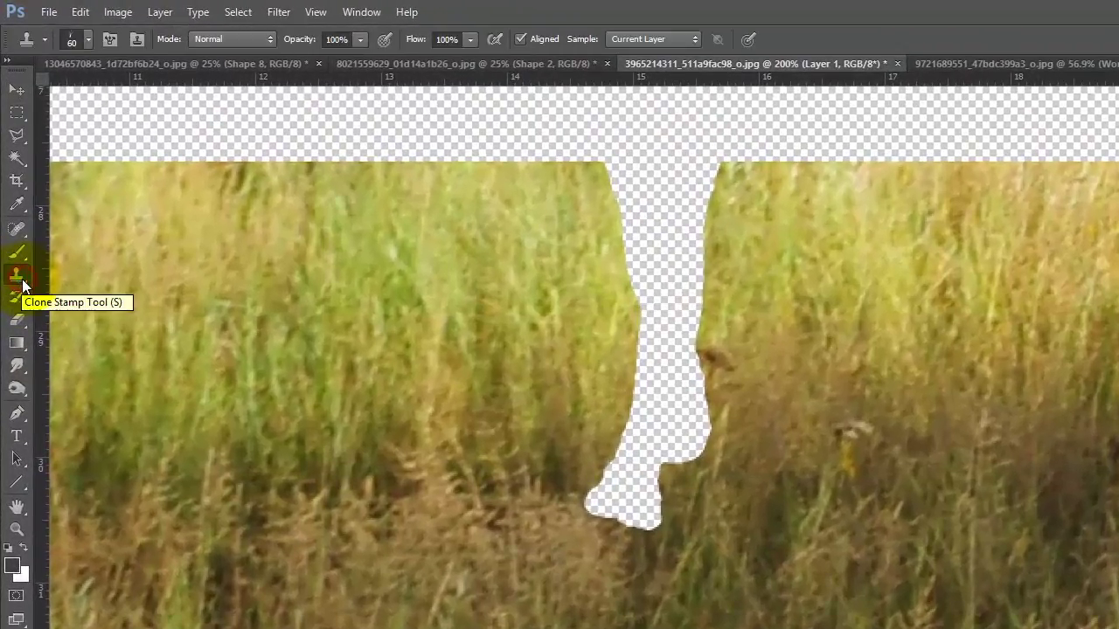
pyautogui.click(88, 39)
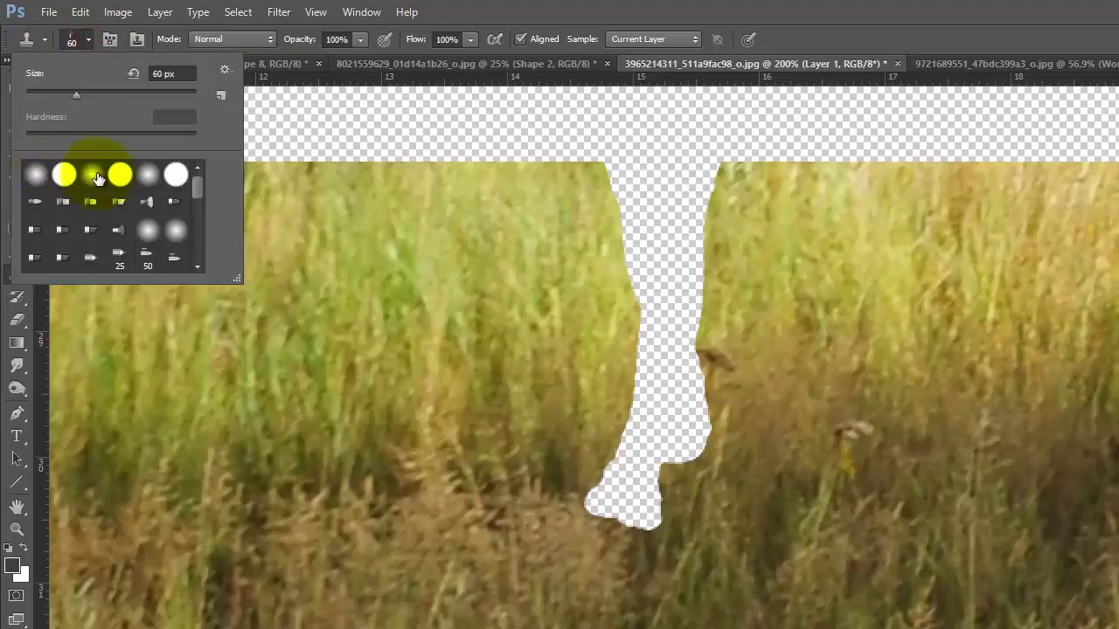
pyautogui.moveTo(200, 181); pyautogui.dragTo(207, 227)
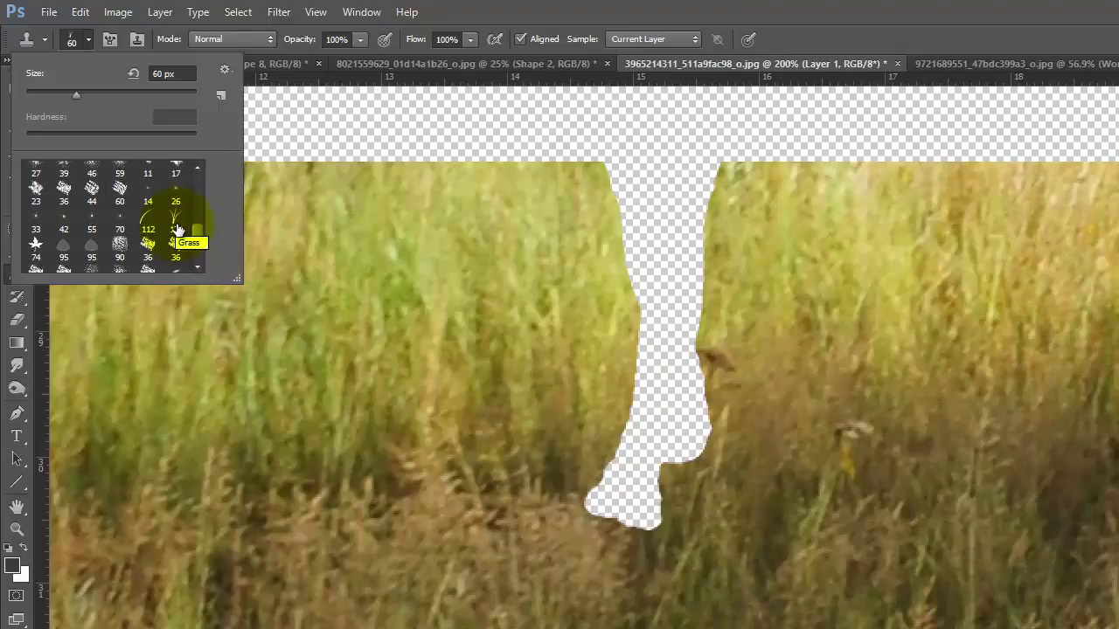
pyautogui.click(178, 229)
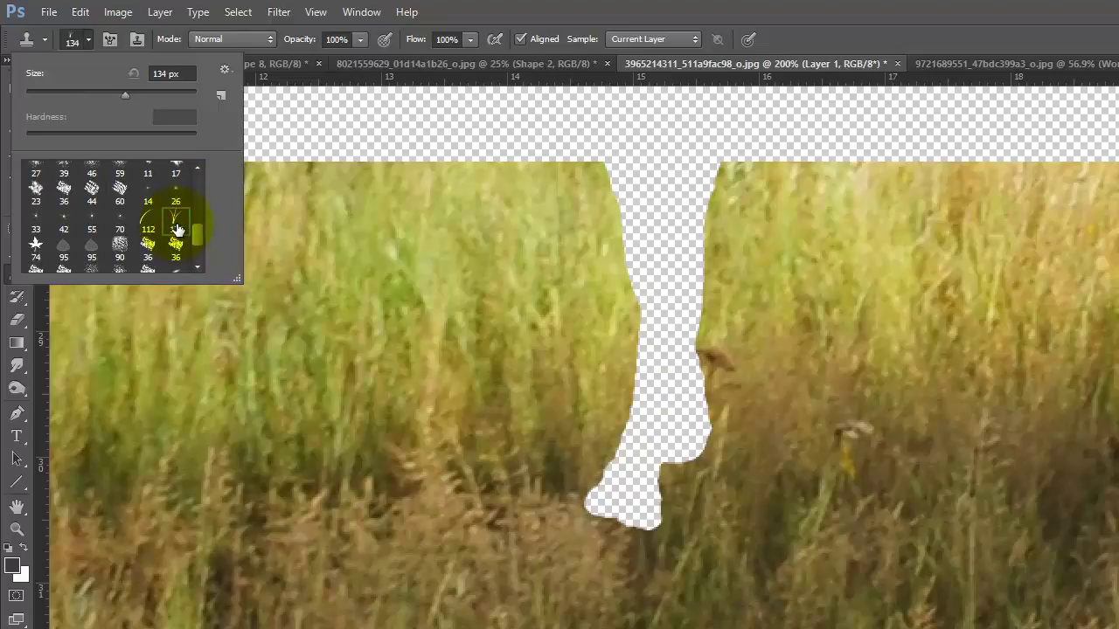
pyautogui.click(90, 40)
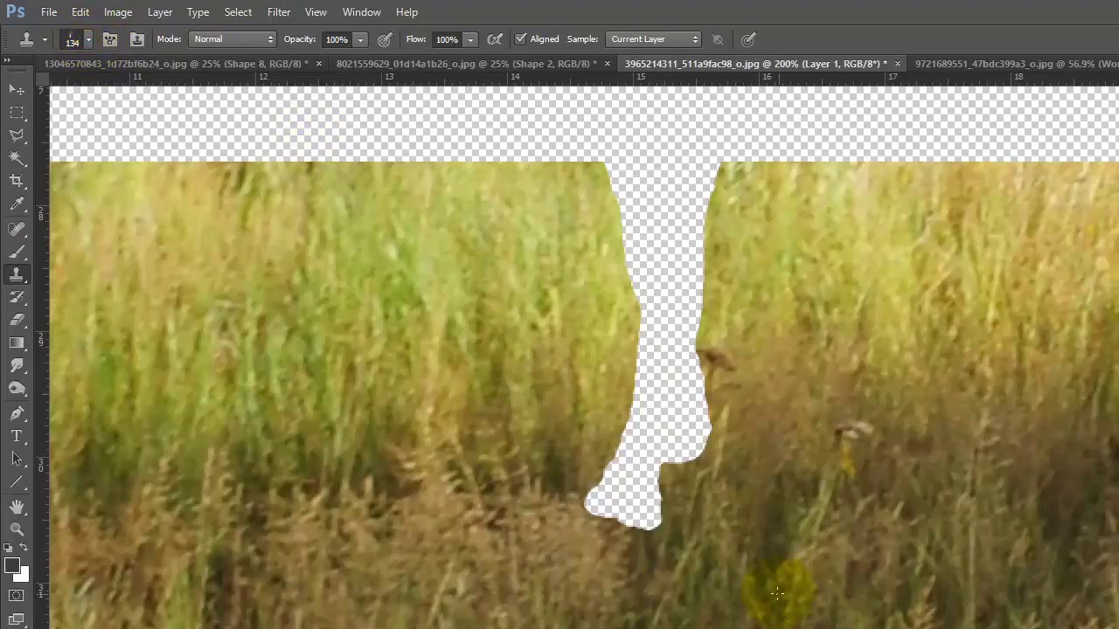
pyautogui.press('[')
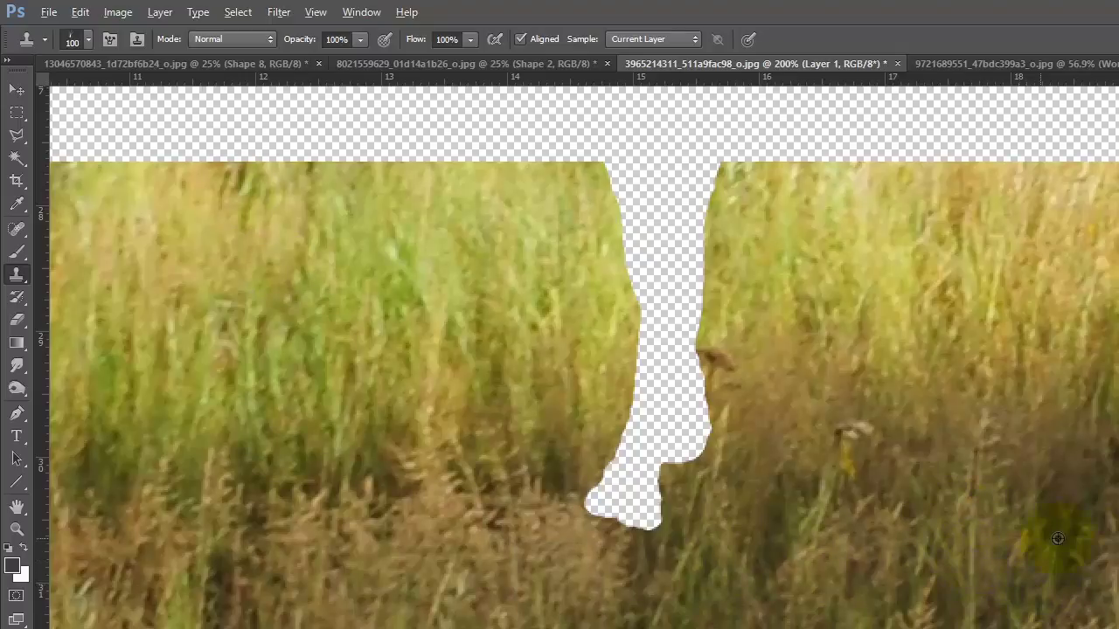
# - Clone nearby dark grass over the shoe-shaped part of the hole on Layer 1, ending in uneven blades at ankle height
pyautogui.keyDown('alt'); pyautogui.click(1022, 542); pyautogui.keyUp('alt')
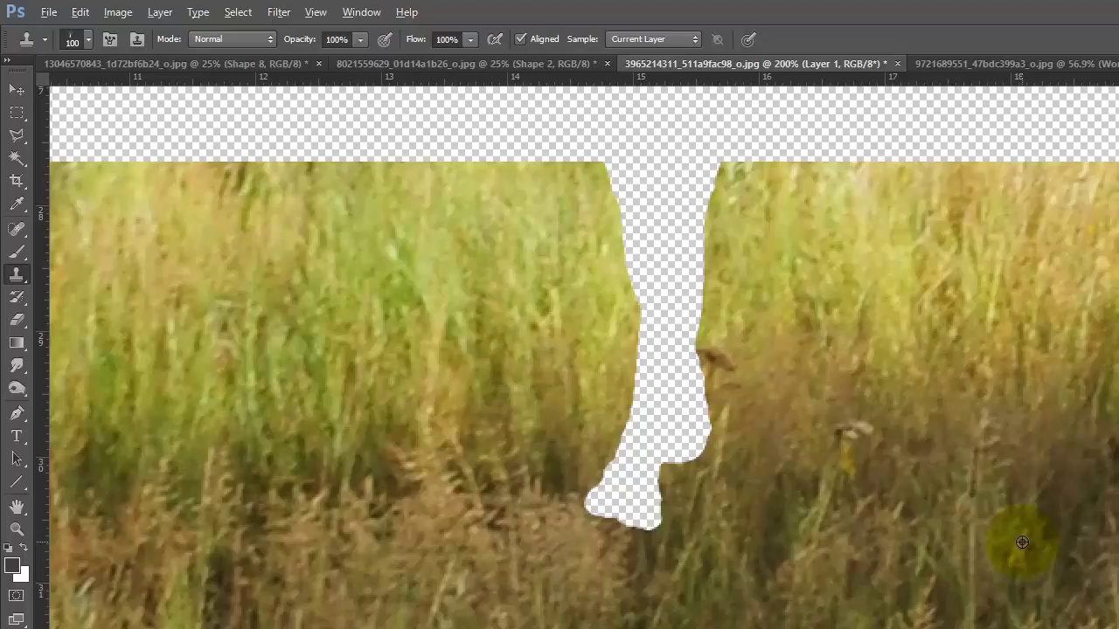
pyautogui.keyDown('alt'); pyautogui.click(707, 543); pyautogui.keyUp('alt')
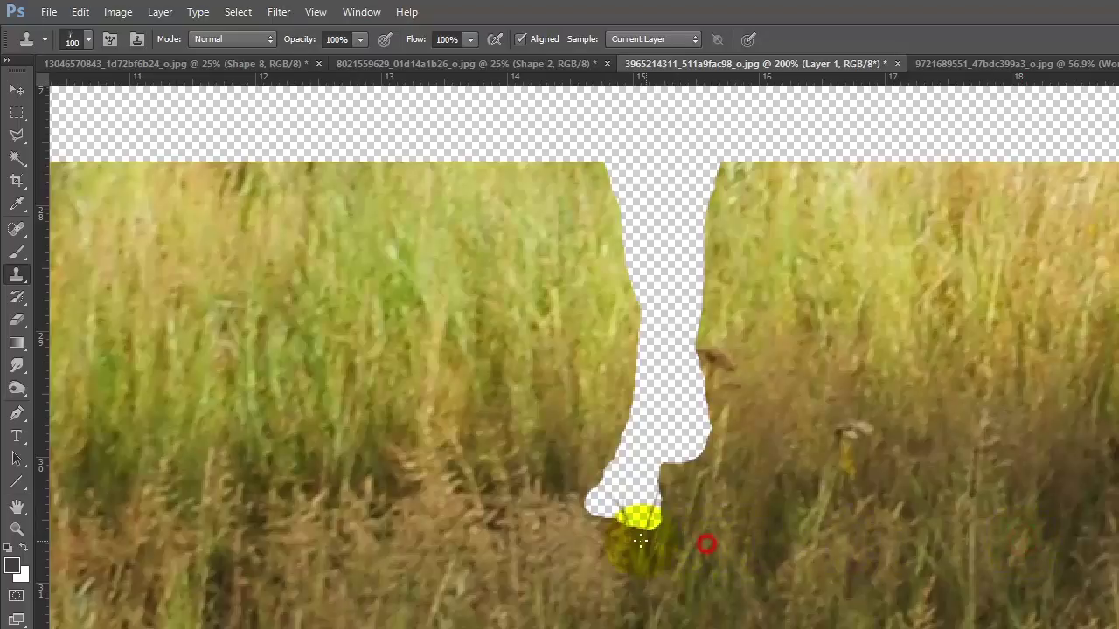
pyautogui.click(640, 540)
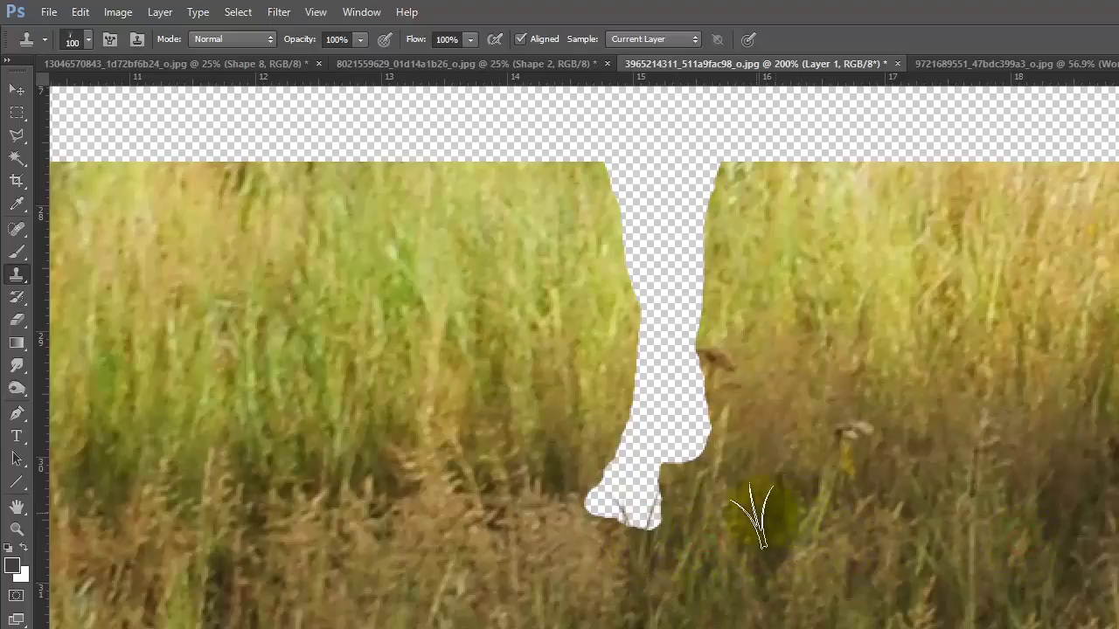
pyautogui.keyDown('alt'); pyautogui.click(686, 509); pyautogui.keyUp('alt')
pyautogui.moveTo(646, 506); pyautogui.dragTo(582, 509)
pyautogui.keyDown('alt'); pyautogui.click(719, 516); pyautogui.keyUp('alt')
pyautogui.moveTo(664, 515); pyautogui.dragTo(594, 507)
pyautogui.keyDown('alt'); pyautogui.click(849, 475); pyautogui.keyUp('alt')
pyautogui.moveTo(691, 446)
pyautogui.mouseDown()
pyautogui.moveTo(624, 470)
pyautogui.moveTo(712, 475)
pyautogui.moveTo(610, 463)
pyautogui.mouseUp()
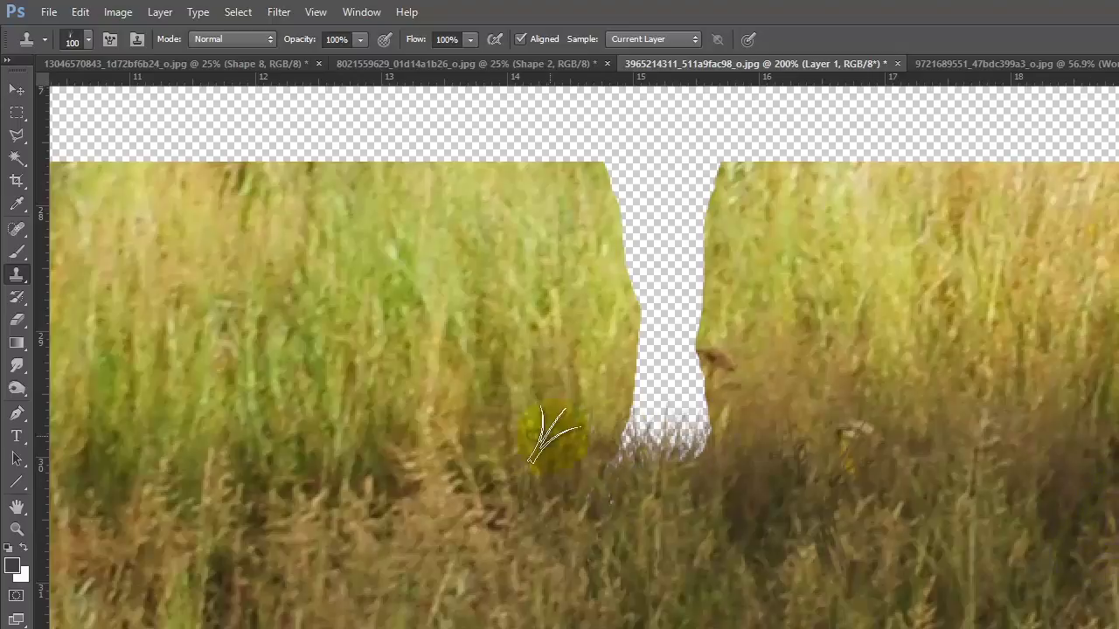
pyautogui.click(709, 444)
pyautogui.moveTo(710, 444)
pyautogui.mouseDown()
pyautogui.moveTo(724, 437)
pyautogui.moveTo(507, 445)
pyautogui.moveTo(579, 532)
pyautogui.moveTo(757, 528)
pyautogui.mouseUp()
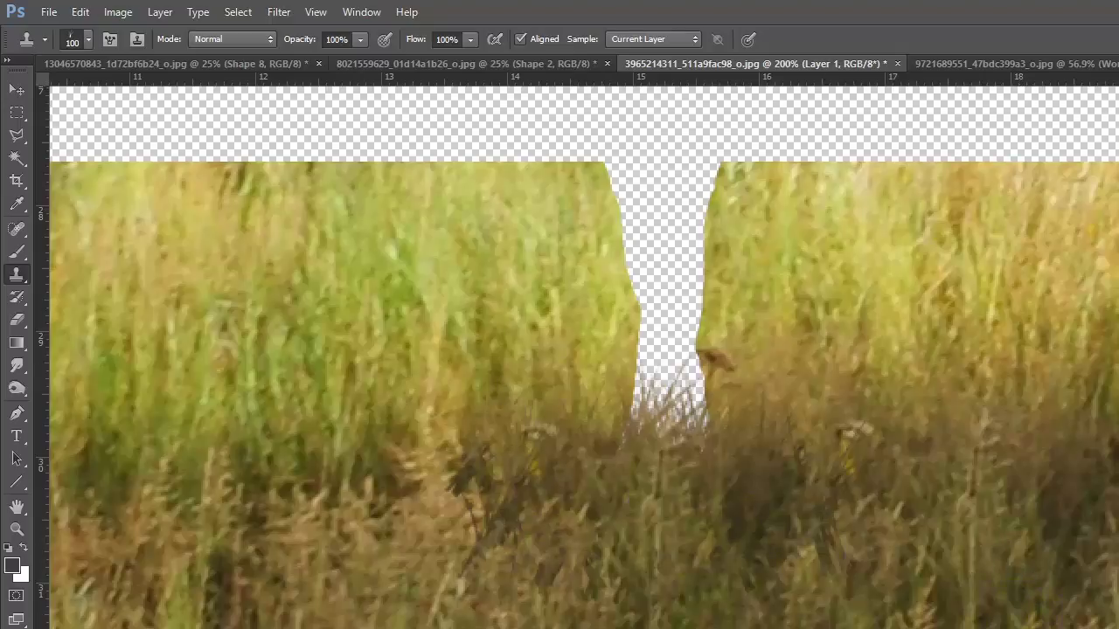
# - Show the woman layer 2a-ex109 and move it below Layer 1 so the cloned grass covers her feet
pyautogui.click(937, 116)
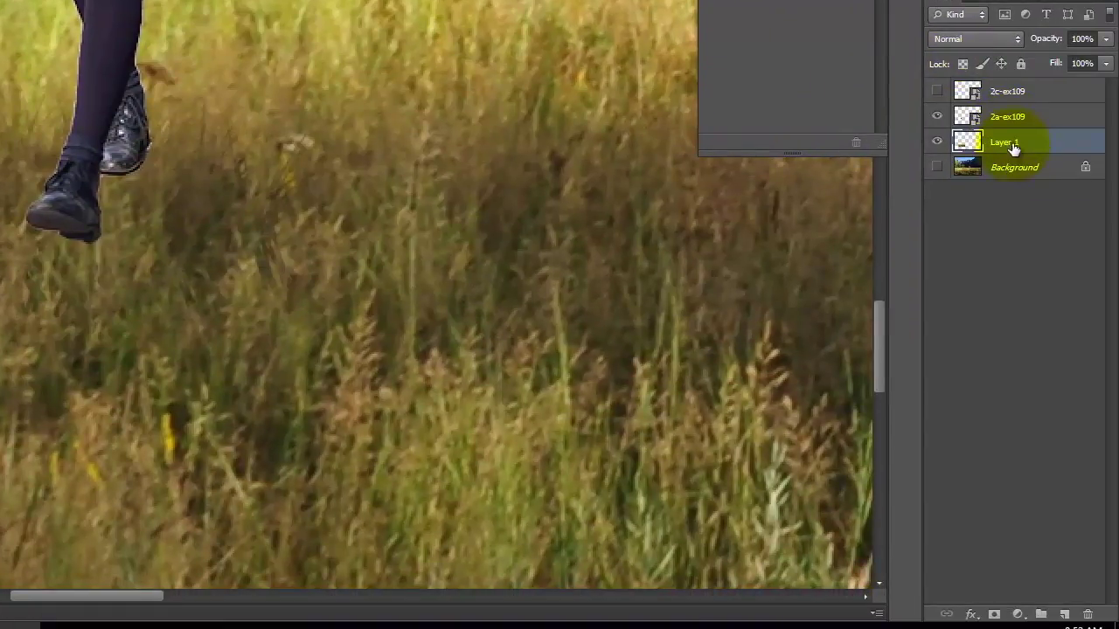
pyautogui.click(1020, 117)
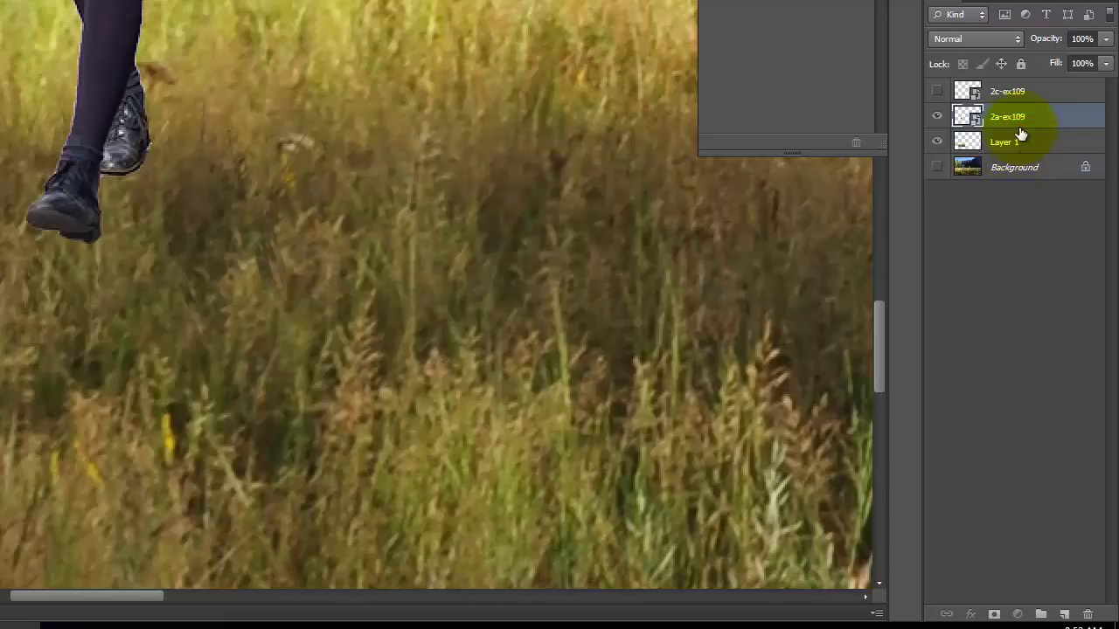
pyautogui.moveTo(1022, 120); pyautogui.dragTo(1023, 153)
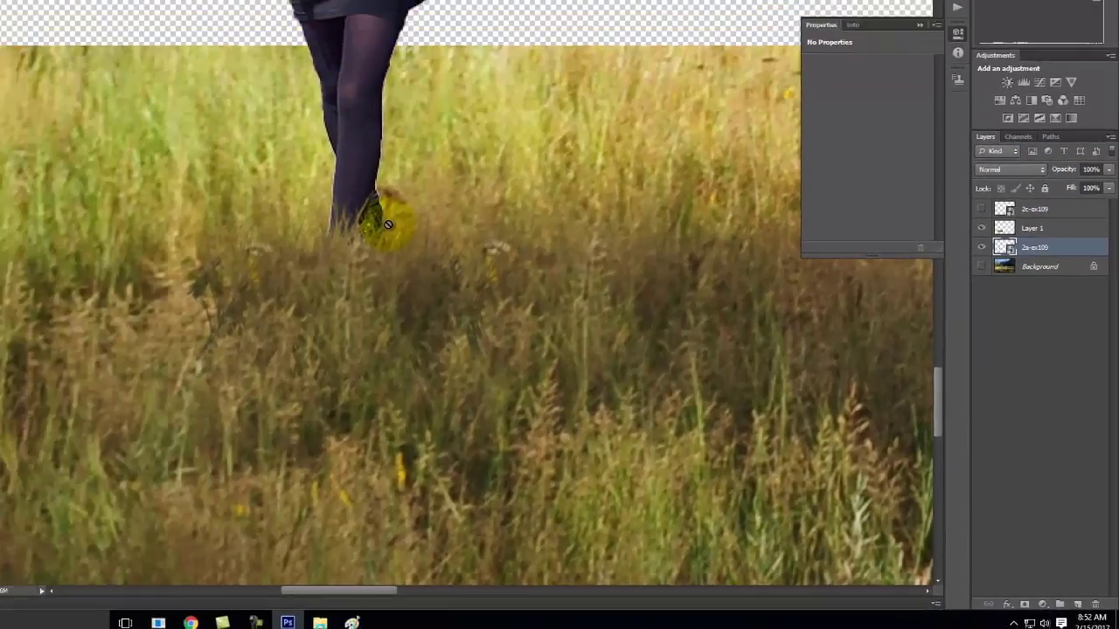
pyautogui.hotkey('ctrl', '-')
pyautogui.hotkey('ctrl', '-')
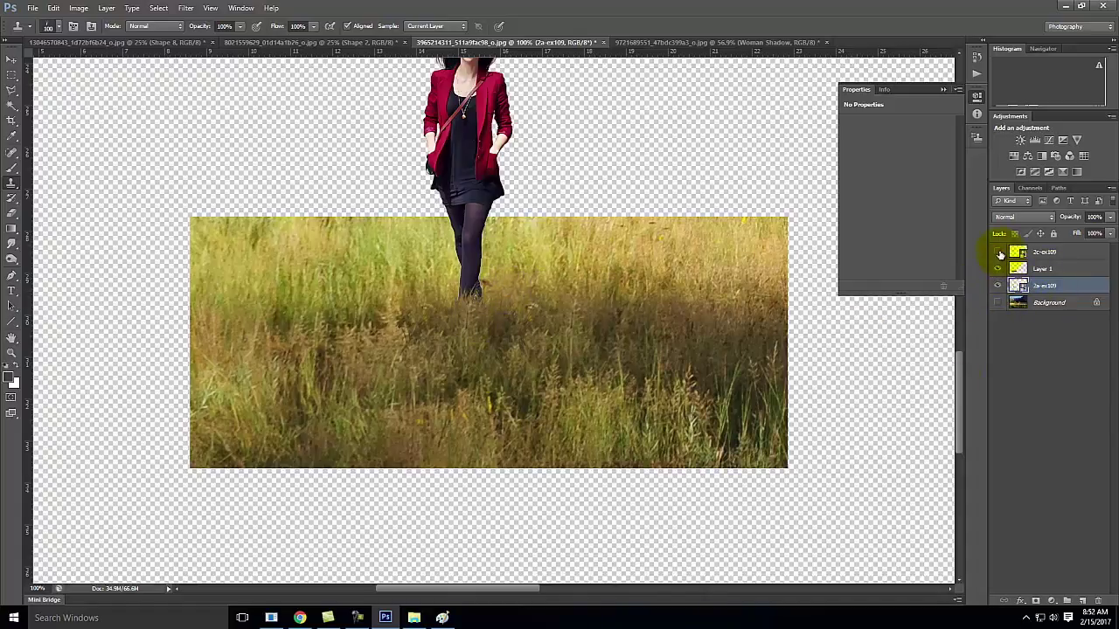
# - Show the shadow layer 2c-ex109, hide Layer 1 and 2a-ex109 to isolate it, and rasterize the shadow layer
pyautogui.click(998, 252)
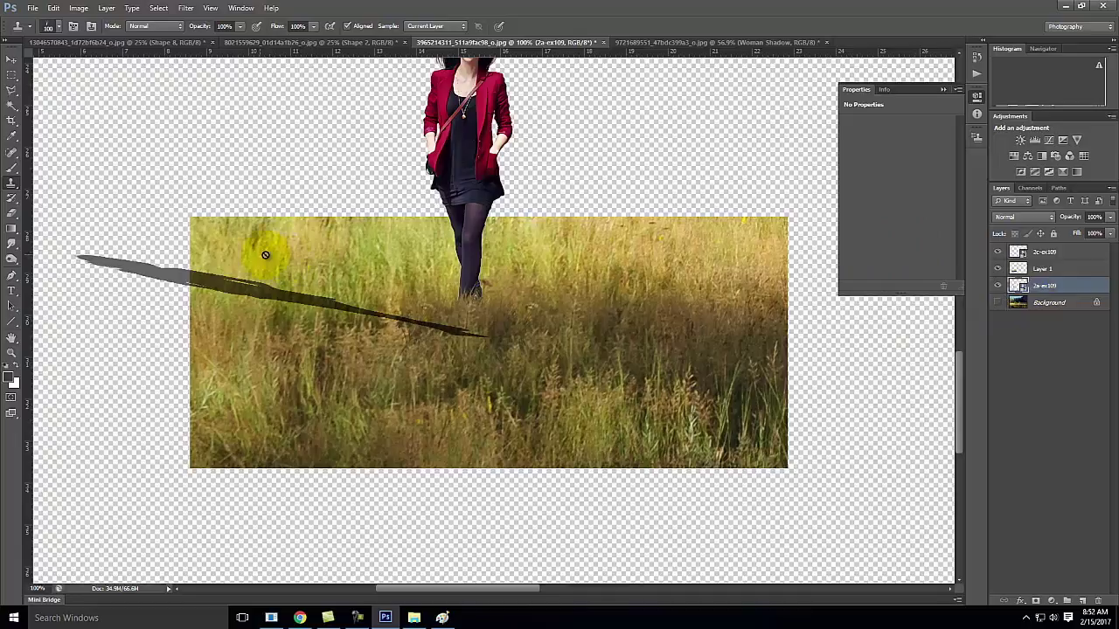
pyautogui.click(1067, 254)
pyautogui.click(997, 269)
pyautogui.click(998, 285)
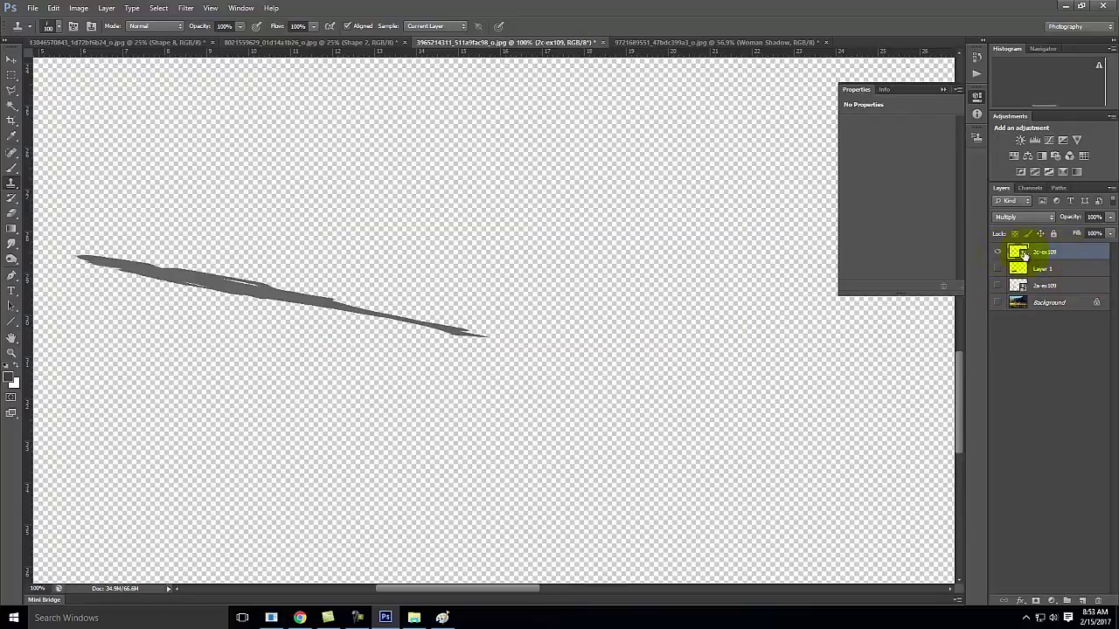
pyautogui.rightClick(1050, 256)
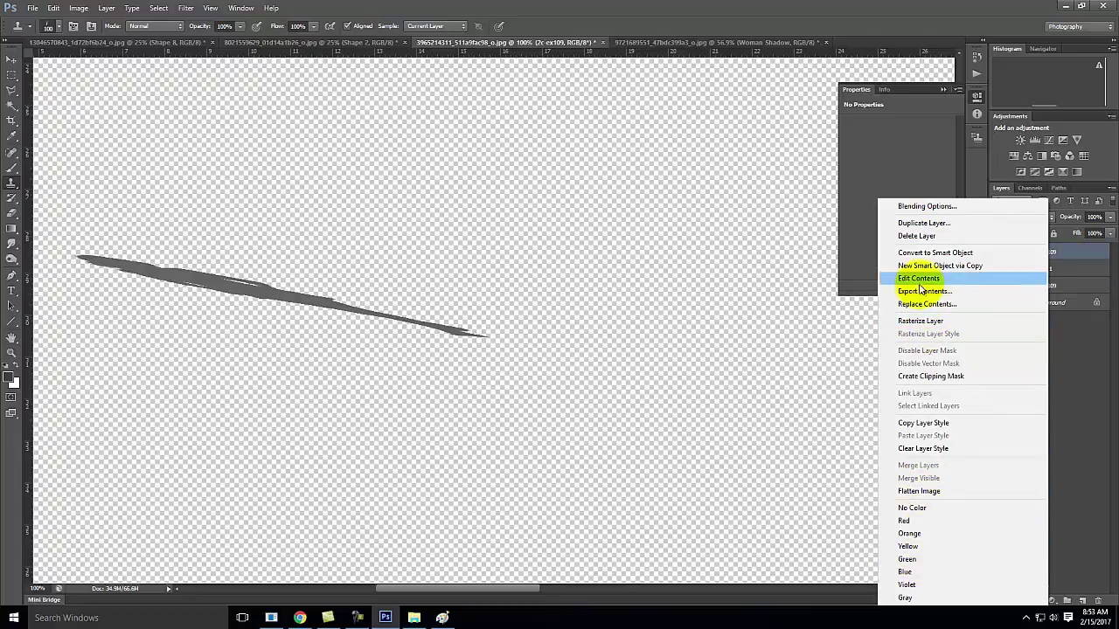
pyautogui.click(925, 321)
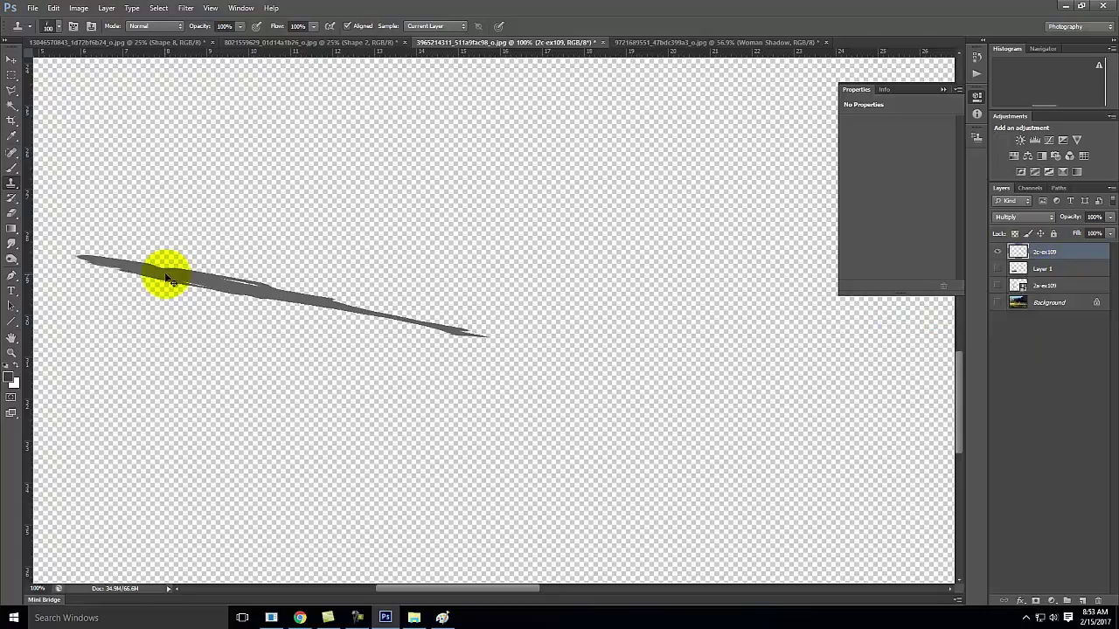
# - Clone small grass blades along the shadow's upper edge near its thick end, using the Grass brush tip at 15 px and then 45 px
pyautogui.hotkey('ctrl', '=')
pyautogui.hotkey('ctrl', '=')
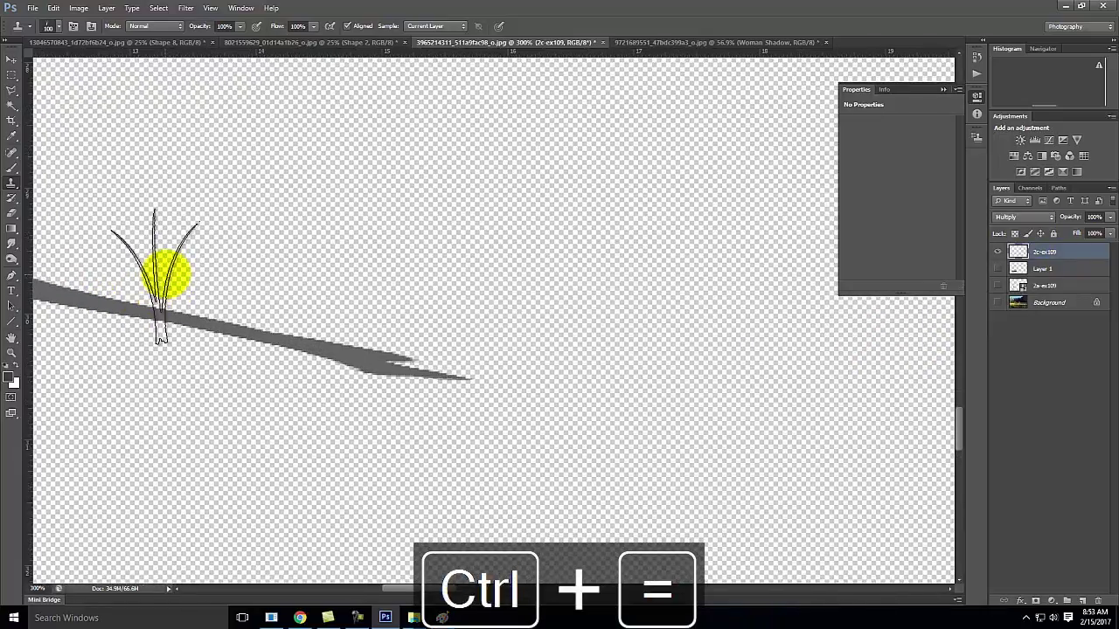
pyautogui.press('space')
pyautogui.moveTo(180, 257)
pyautogui.mouseDown()
pyautogui.moveTo(740, 342)
pyautogui.moveTo(875, 380)
pyautogui.moveTo(415, 389)
pyautogui.mouseUp()
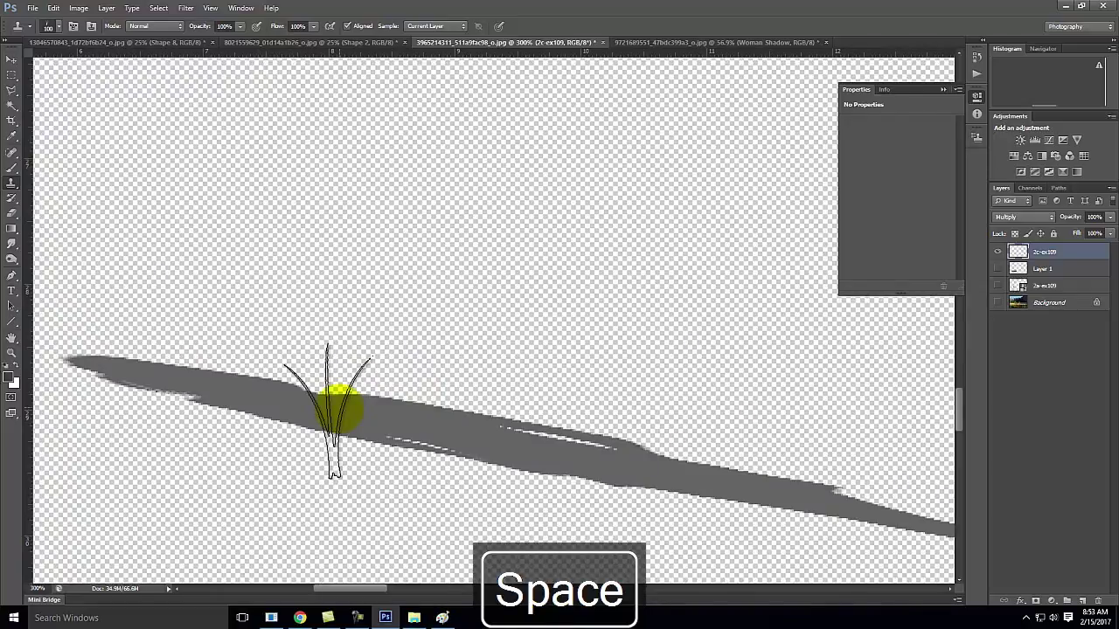
pyautogui.press('[')
pyautogui.press('[')
pyautogui.press('[')
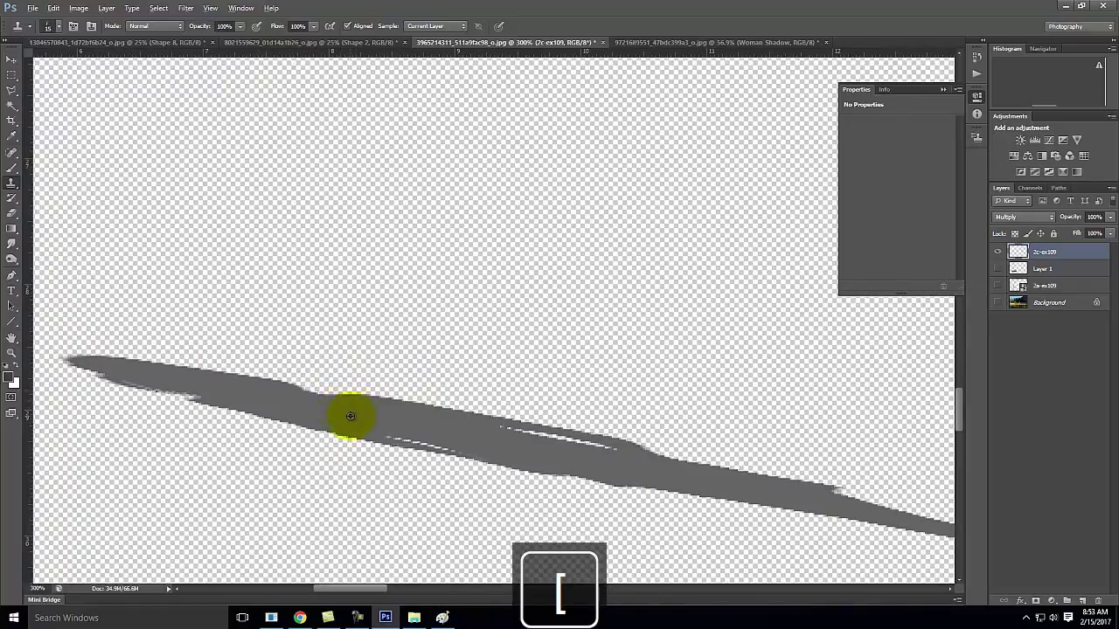
pyautogui.moveTo(376, 408)
pyautogui.mouseDown()
pyautogui.moveTo(338, 394)
pyautogui.moveTo(405, 390)
pyautogui.moveTo(427, 403)
pyautogui.mouseUp()
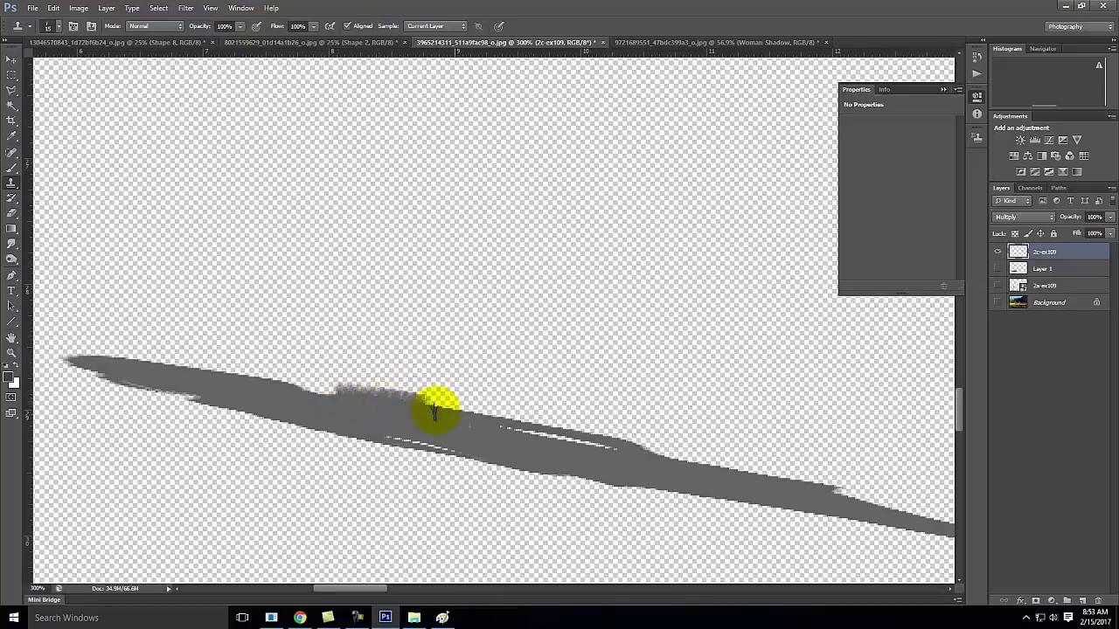
pyautogui.press(']')
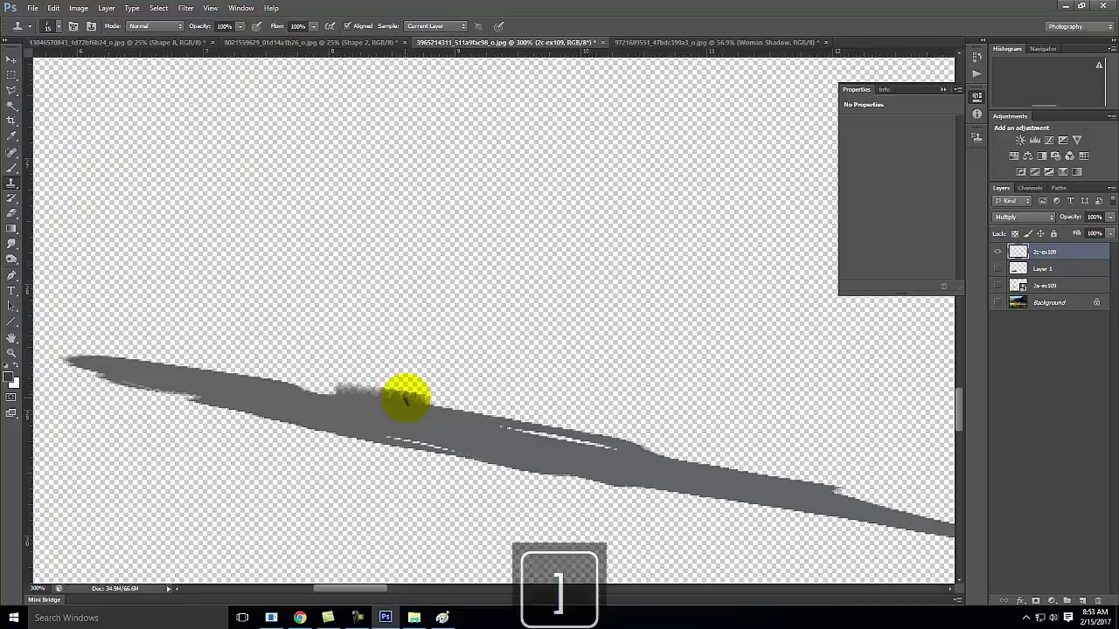
pyautogui.moveTo(420, 402)
pyautogui.mouseDown()
pyautogui.moveTo(315, 388)
pyautogui.moveTo(306, 385)
pyautogui.moveTo(325, 390)
pyautogui.moveTo(277, 366)
pyautogui.moveTo(283, 374)
pyautogui.moveTo(216, 368)
pyautogui.moveTo(333, 386)
pyautogui.moveTo(409, 433)
pyautogui.moveTo(301, 358)
pyautogui.moveTo(362, 343)
pyautogui.moveTo(413, 373)
pyautogui.moveTo(443, 426)
pyautogui.mouseUp()
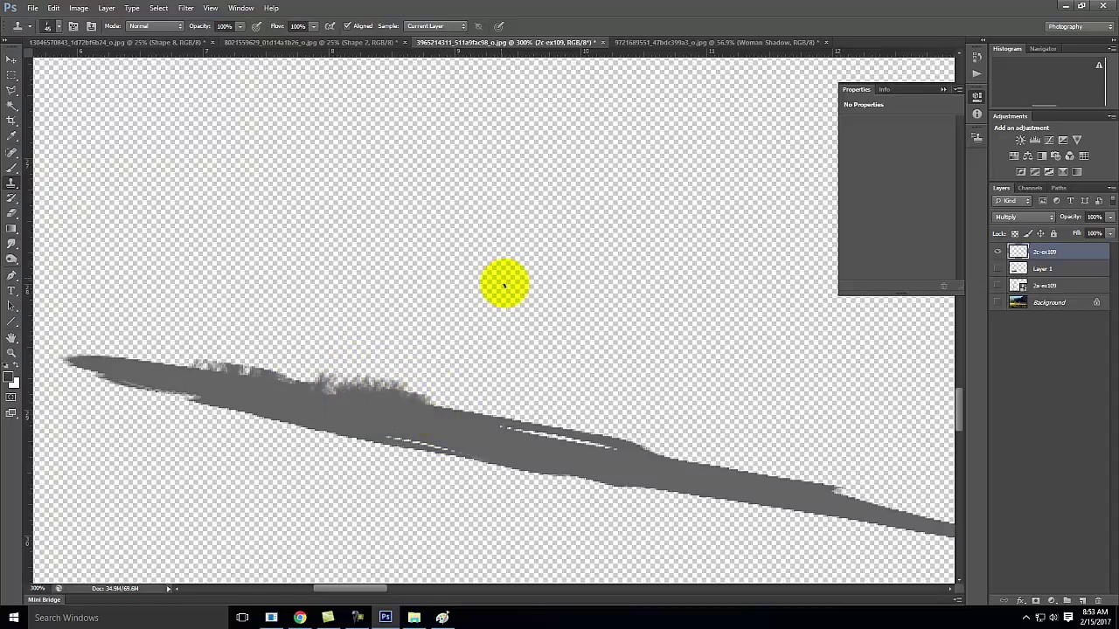
# - Draw a wide rectangular marquee selection in the empty area just below the shadow
pyautogui.hotkey('ctrl', '-')
pyautogui.hotkey('ctrl', '-')
pyautogui.hotkey('ctrl', '-')
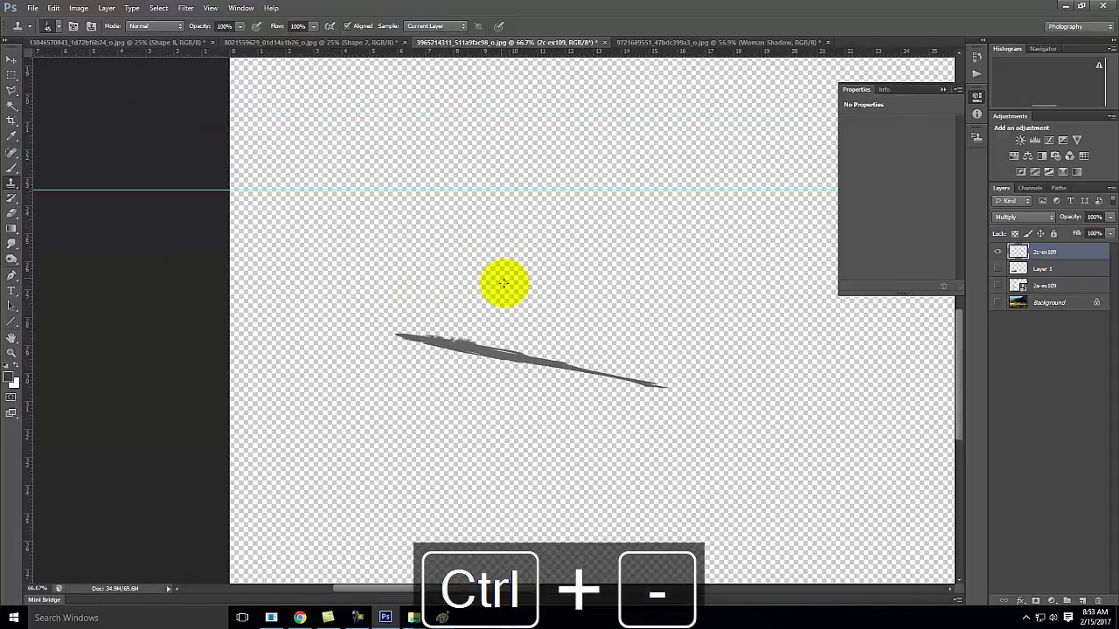
pyautogui.click(9, 77)
pyautogui.moveTo(356, 421)
pyautogui.mouseDown()
pyautogui.moveTo(513, 495)
pyautogui.moveTo(754, 527)
pyautogui.moveTo(772, 543)
pyautogui.mouseUp()
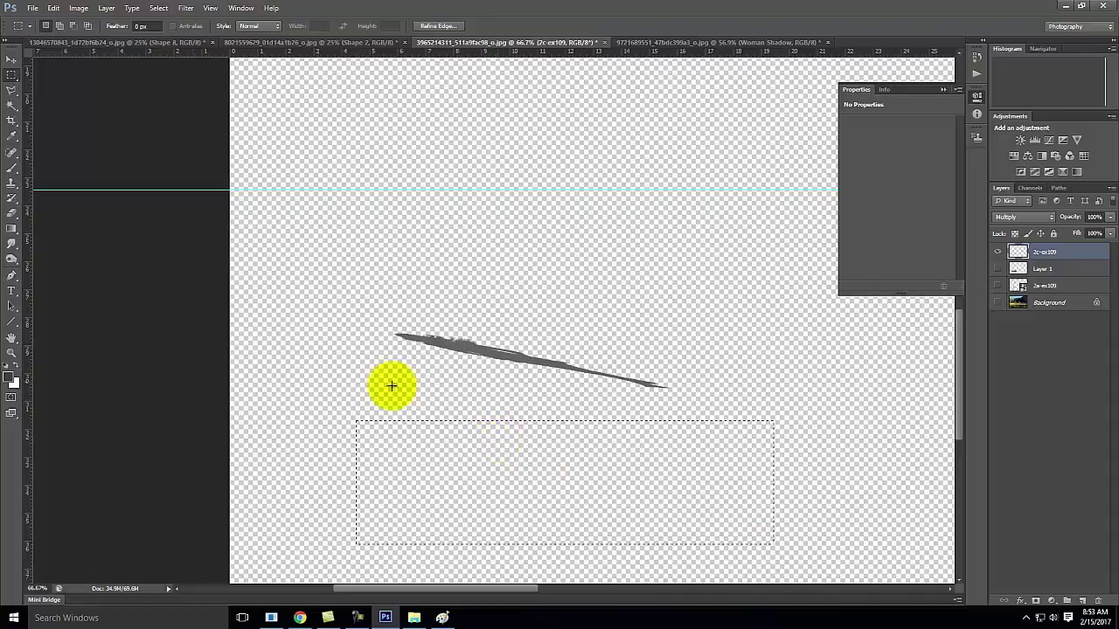
# - Sample the shadow's gray with the Eyedropper and paint the rectangular selection solid with the Brush tool
pyautogui.click(12, 169)
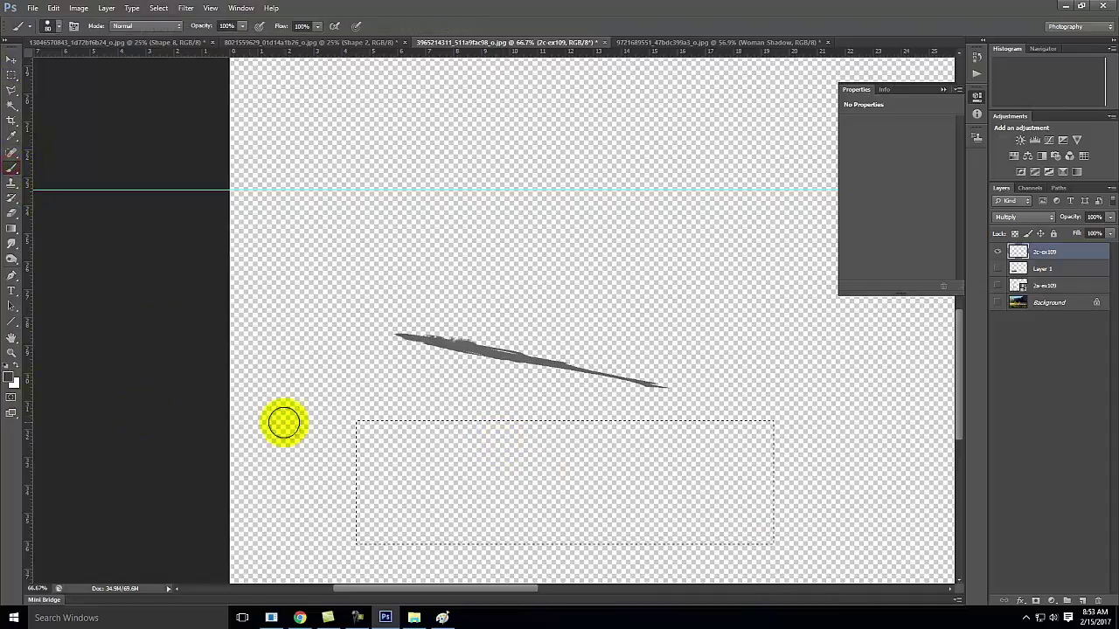
pyautogui.click(14, 139)
pyautogui.click(520, 371)
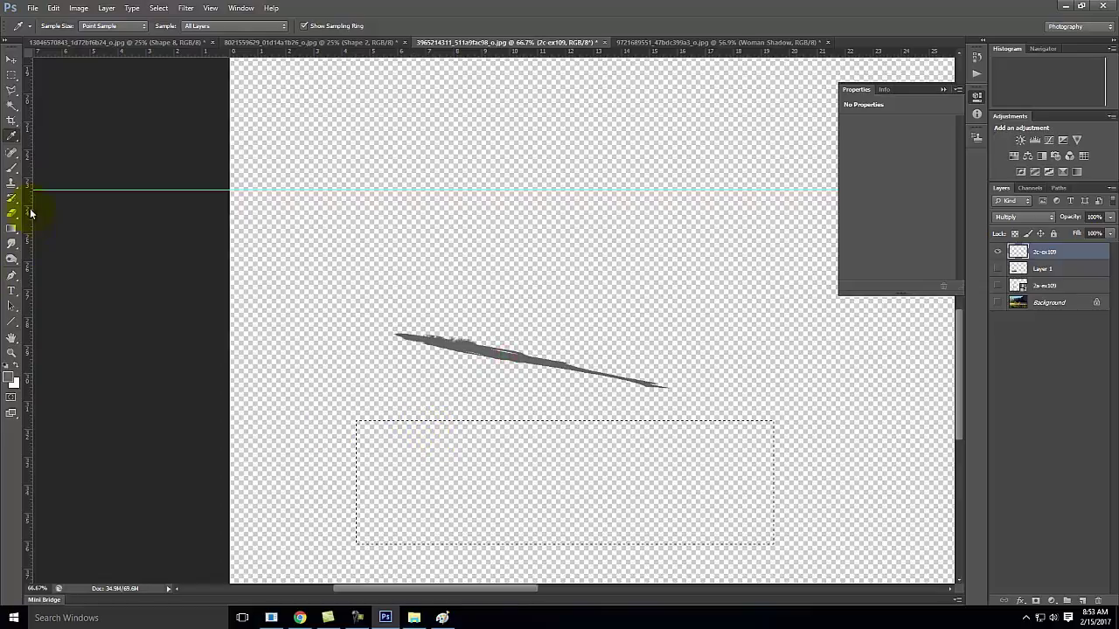
pyautogui.click(10, 170)
pyautogui.moveTo(464, 516)
pyautogui.mouseDown()
pyautogui.moveTo(458, 399)
pyautogui.moveTo(479, 437)
pyautogui.moveTo(585, 448)
pyautogui.moveTo(502, 480)
pyautogui.moveTo(188, 492)
pyautogui.moveTo(437, 524)
pyautogui.mouseUp()
pyautogui.moveTo(626, 542)
pyautogui.mouseDown()
pyautogui.moveTo(848, 530)
pyautogui.moveTo(380, 494)
pyautogui.mouseUp()
pyautogui.moveTo(791, 477); pyautogui.dragTo(705, 454)
pyautogui.moveTo(789, 447)
pyautogui.mouseDown()
pyautogui.moveTo(526, 429)
pyautogui.moveTo(845, 422)
pyautogui.moveTo(626, 429)
pyautogui.mouseUp()
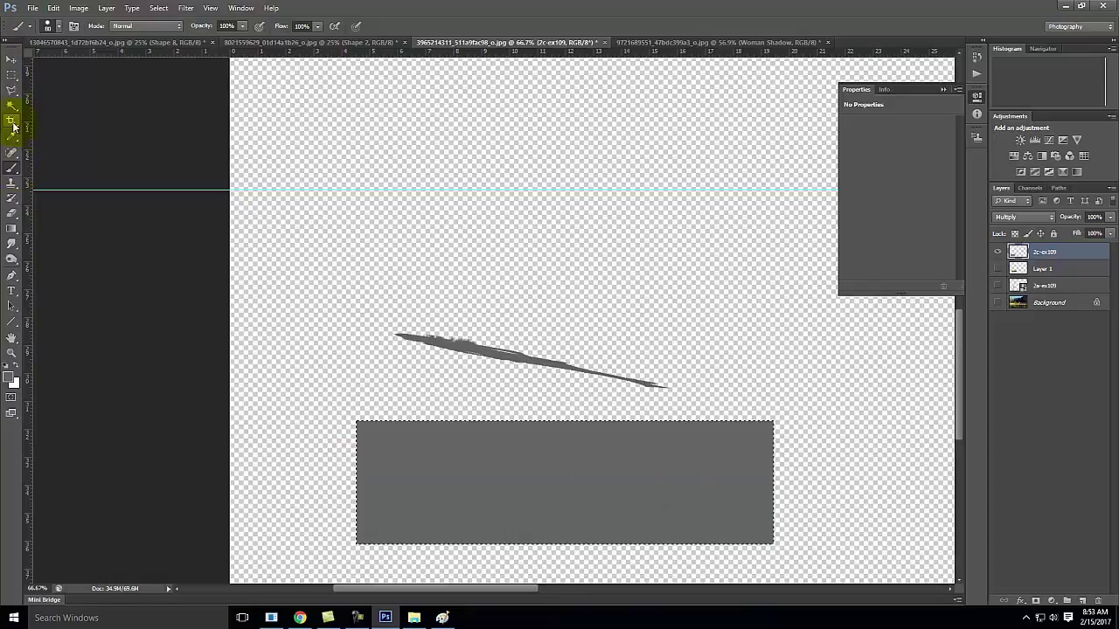
# - Try to clone gray from the painted block onto the shadow's upper edge with the Grass brush tip while the selection is active
pyautogui.click(12, 186)
pyautogui.keyDown('alt'); pyautogui.click(469, 450); pyautogui.keyUp('alt')
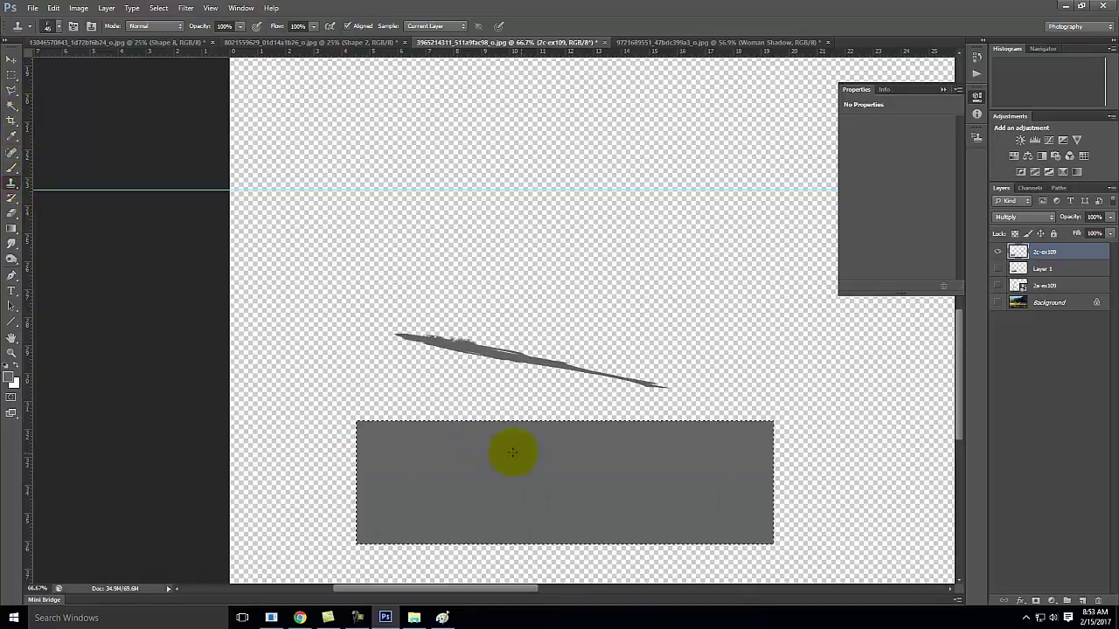
pyautogui.hotkey('ctrl', '=')
pyautogui.hotkey('ctrl', '=')
pyautogui.press('space')
pyautogui.moveTo(511, 451); pyautogui.dragTo(439, 230)
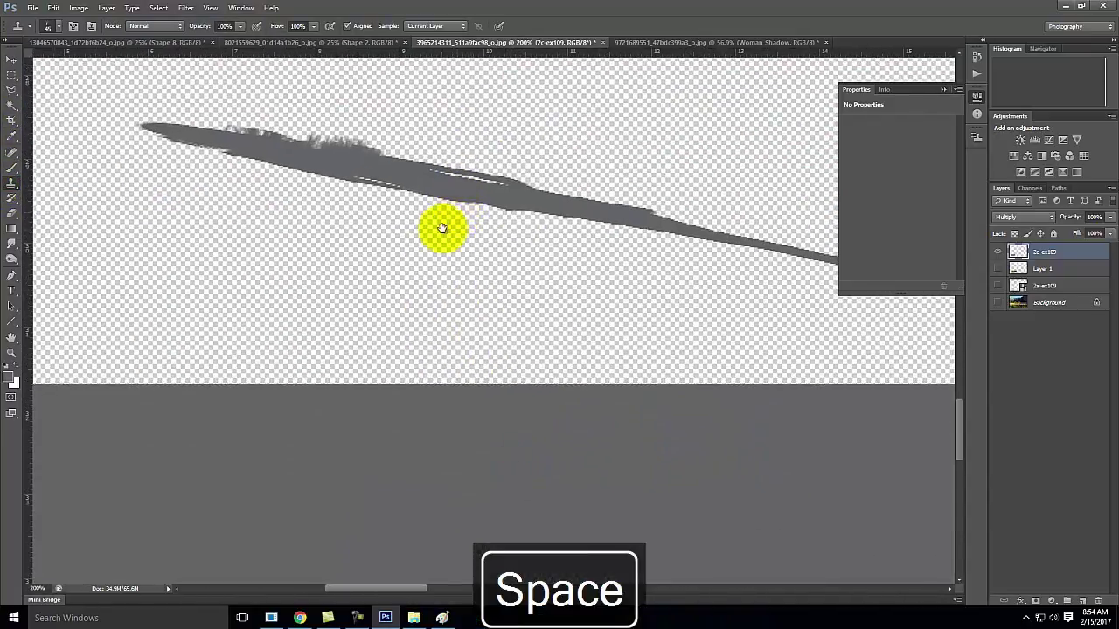
pyautogui.keyDown('alt'); pyautogui.click(358, 518); pyautogui.keyUp('alt')
pyautogui.moveTo(363, 142); pyautogui.dragTo(302, 133)
pyautogui.moveTo(372, 142)
pyautogui.mouseDown()
pyautogui.moveTo(309, 135)
pyautogui.moveTo(350, 142)
pyautogui.mouseUp()
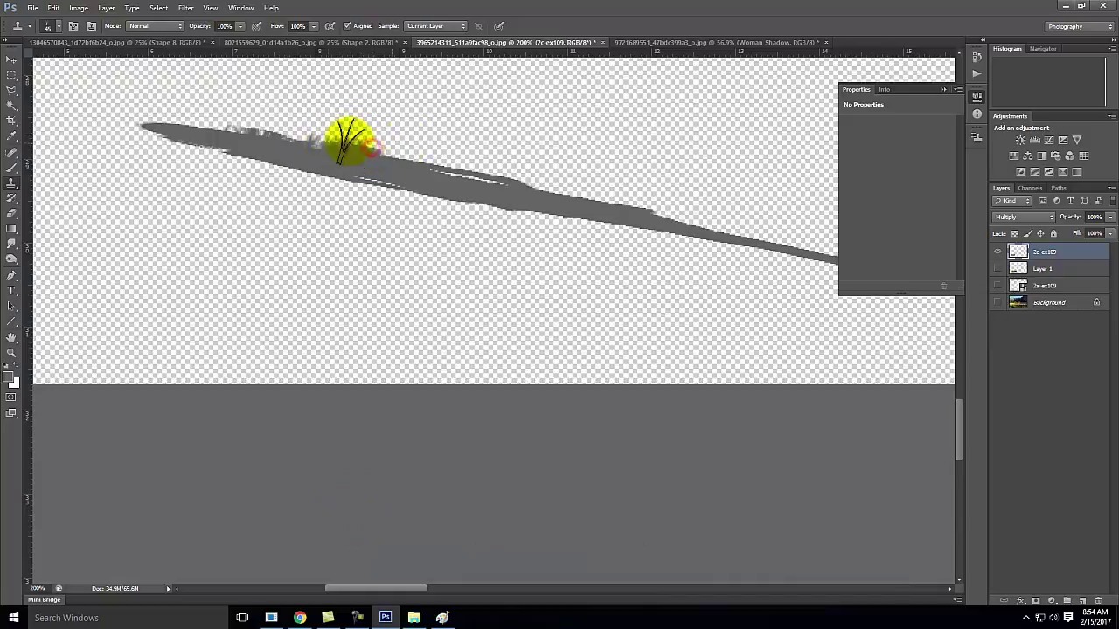
# - Merge Layer 1 with the shadow layer 2c-ex109
pyautogui.click(1054, 269)
pyautogui.keyDown('shift'); pyautogui.click(1056, 253); pyautogui.keyUp('shift')
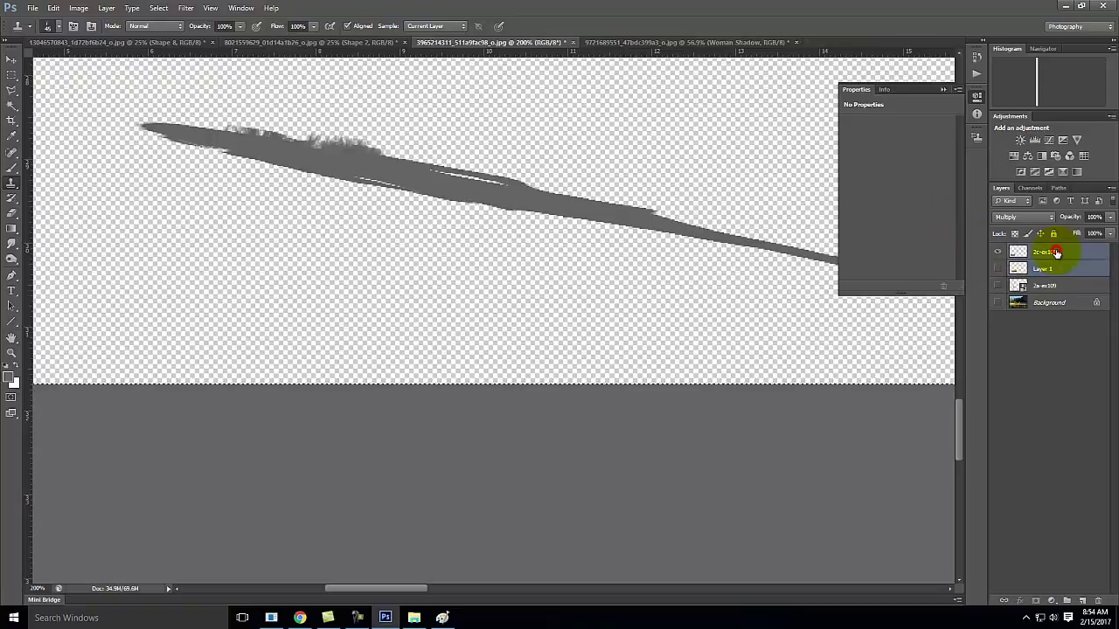
pyautogui.rightClick(1056, 254)
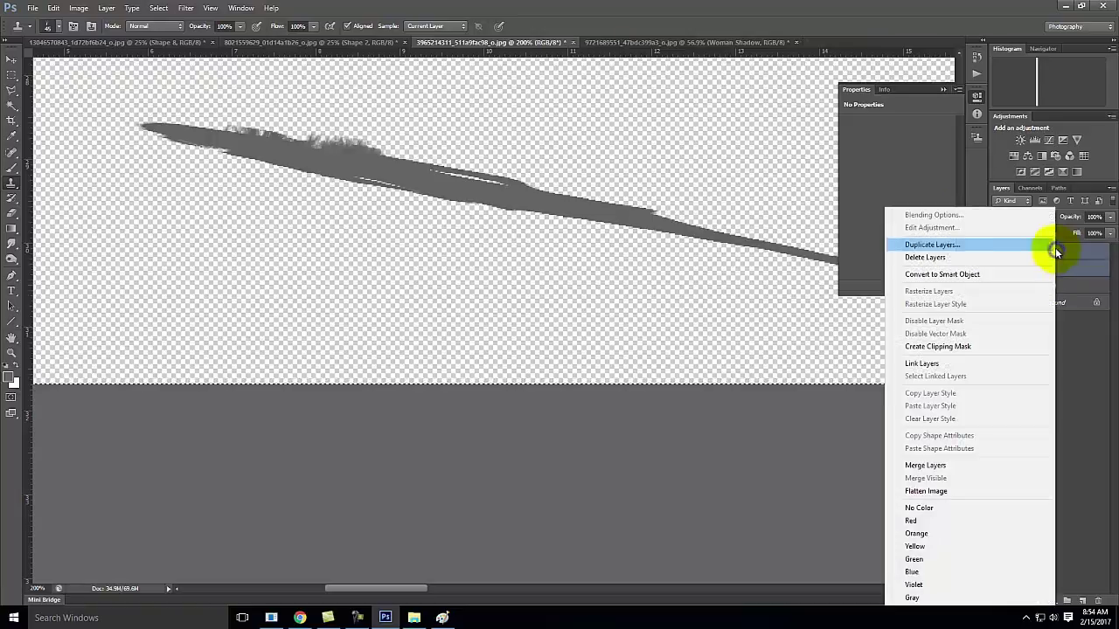
pyautogui.click(950, 465)
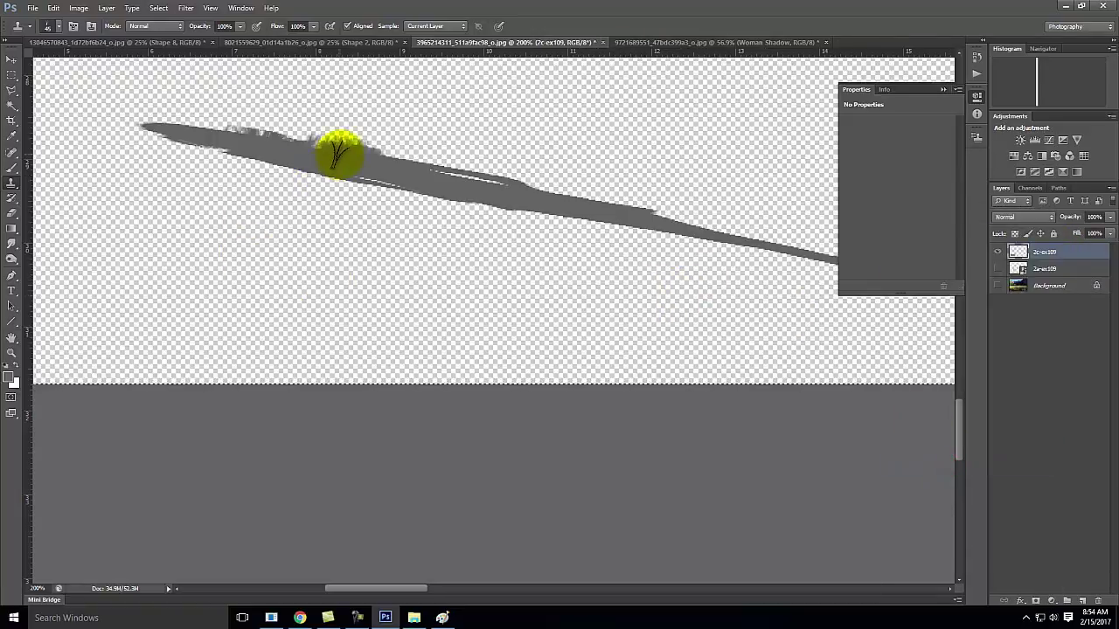
# - Sample the gray block again and try to clone grass blades onto the merged layer's shadow edge
pyautogui.keyDown('alt'); pyautogui.click(326, 492); pyautogui.keyUp('alt')
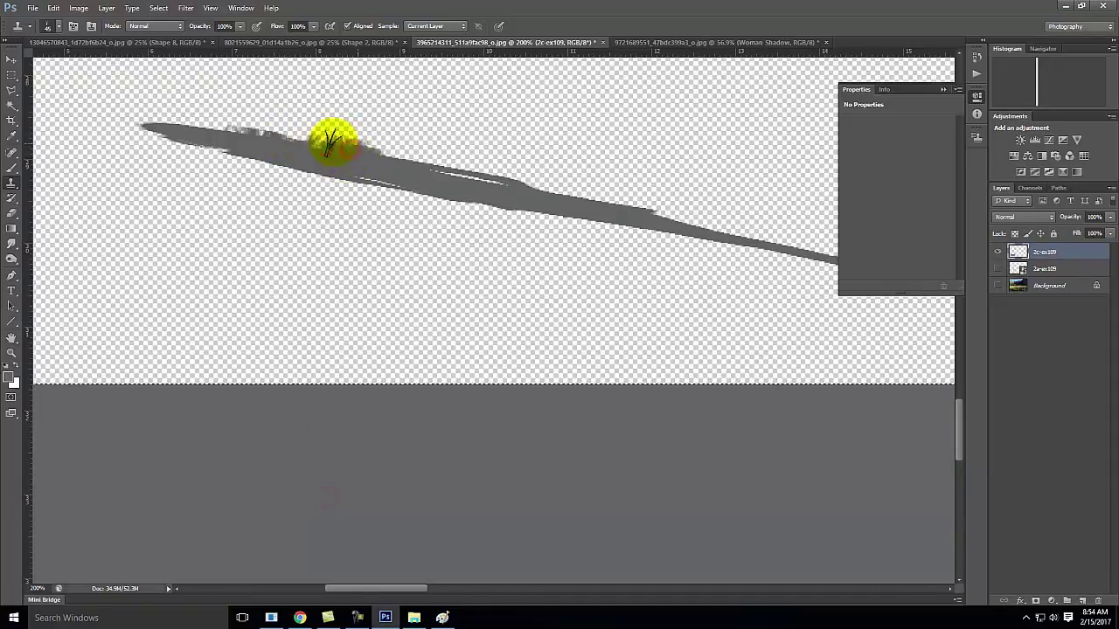
pyautogui.moveTo(350, 144)
pyautogui.mouseDown()
pyautogui.moveTo(283, 138)
pyautogui.moveTo(380, 228)
pyautogui.mouseUp()
pyautogui.hotkey('ctrl', '=')
pyautogui.hotkey('ctrl', '=')
pyautogui.press('space')
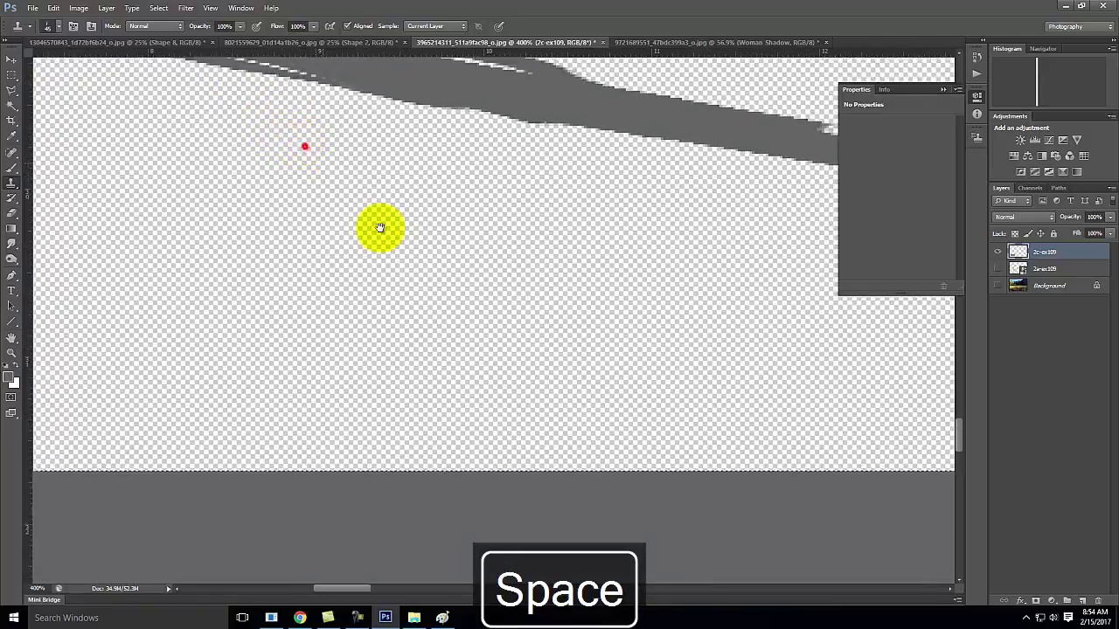
pyautogui.moveTo(457, 257); pyautogui.dragTo(516, 266)
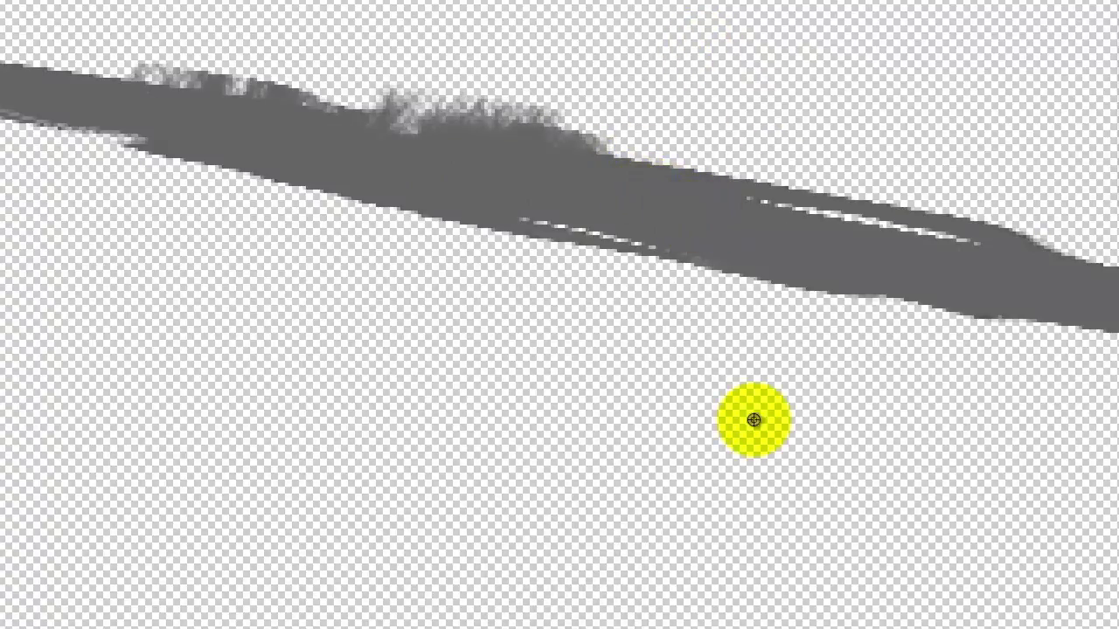
# - Enlarge the Clone Stamp's Grass brush tip to 60 px over the shadow's upper edge
pyautogui.click(663, 145)
pyautogui.press(']')
pyautogui.press(']')
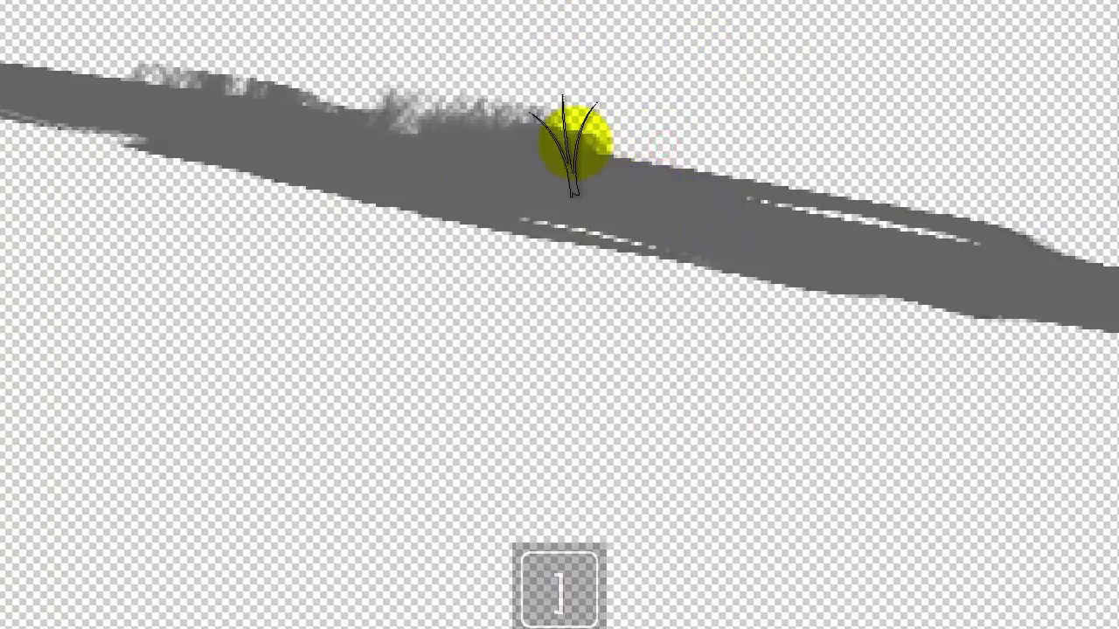
pyautogui.press('[')
pyautogui.press('[')
pyautogui.press('[')
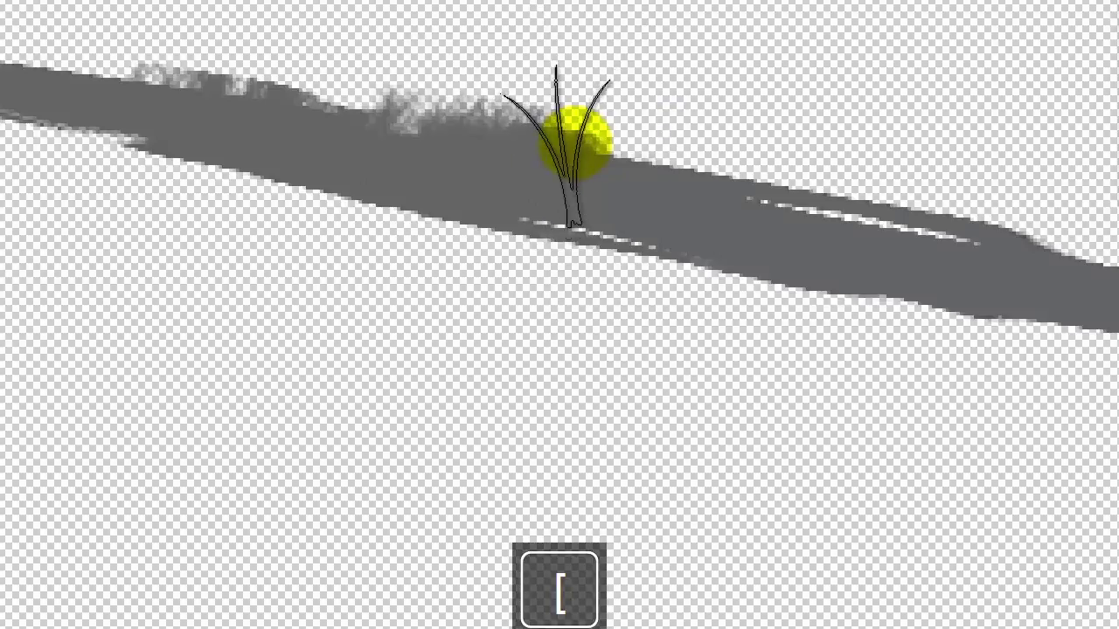
# - Try cloning blades along the shadow's upper edge with the larger tip, and undo the recent strokes
pyautogui.moveTo(539, 137); pyautogui.dragTo(457, 127)
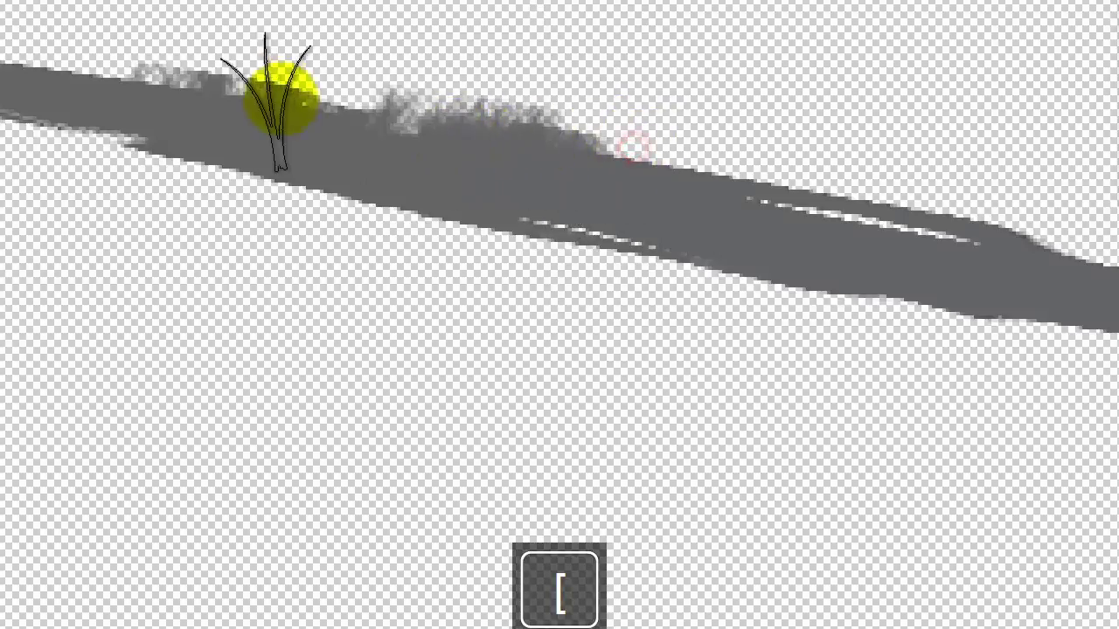
pyautogui.moveTo(124, 70)
pyautogui.mouseDown()
pyautogui.moveTo(17, 40)
pyautogui.moveTo(257, 124)
pyautogui.mouseUp()
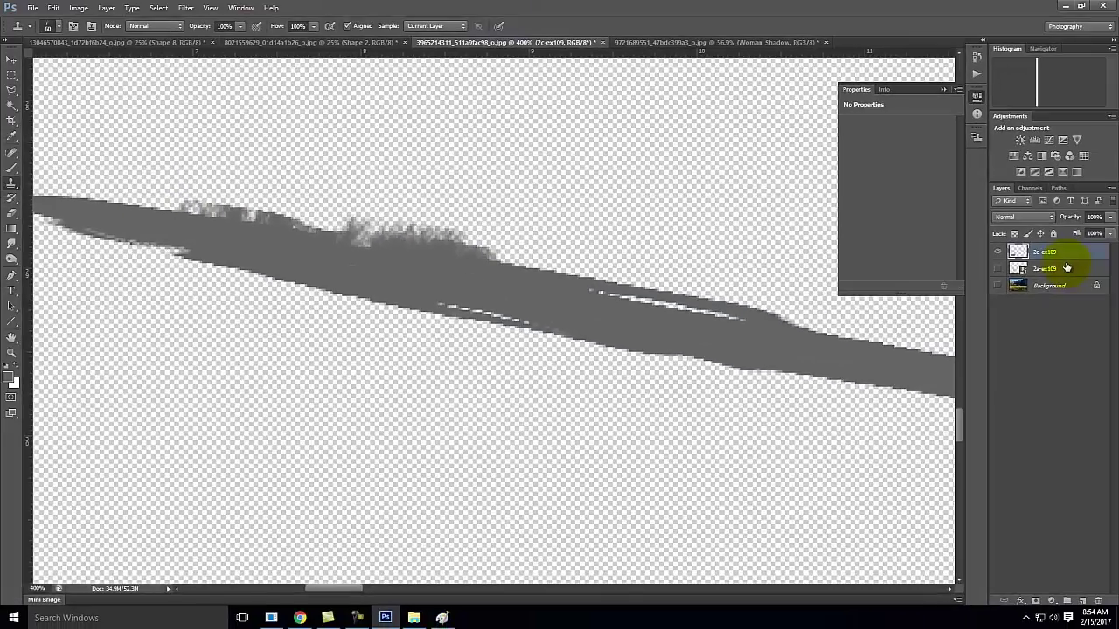
pyautogui.hotkey('ctrl', 'z')
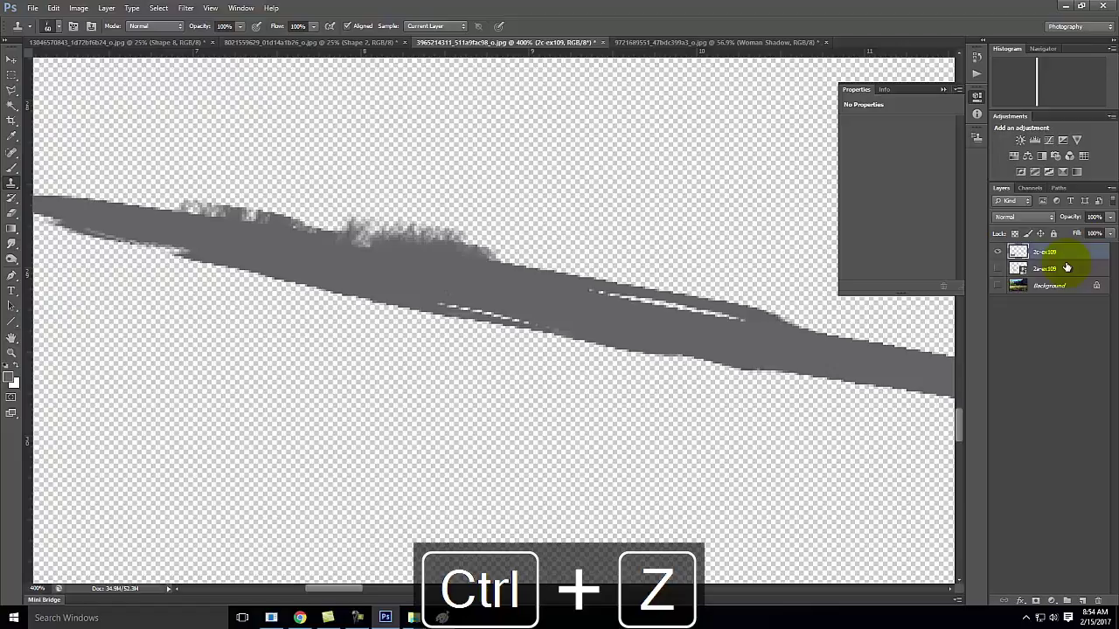
pyautogui.hotkey('ctrl', 'alt', 'z')
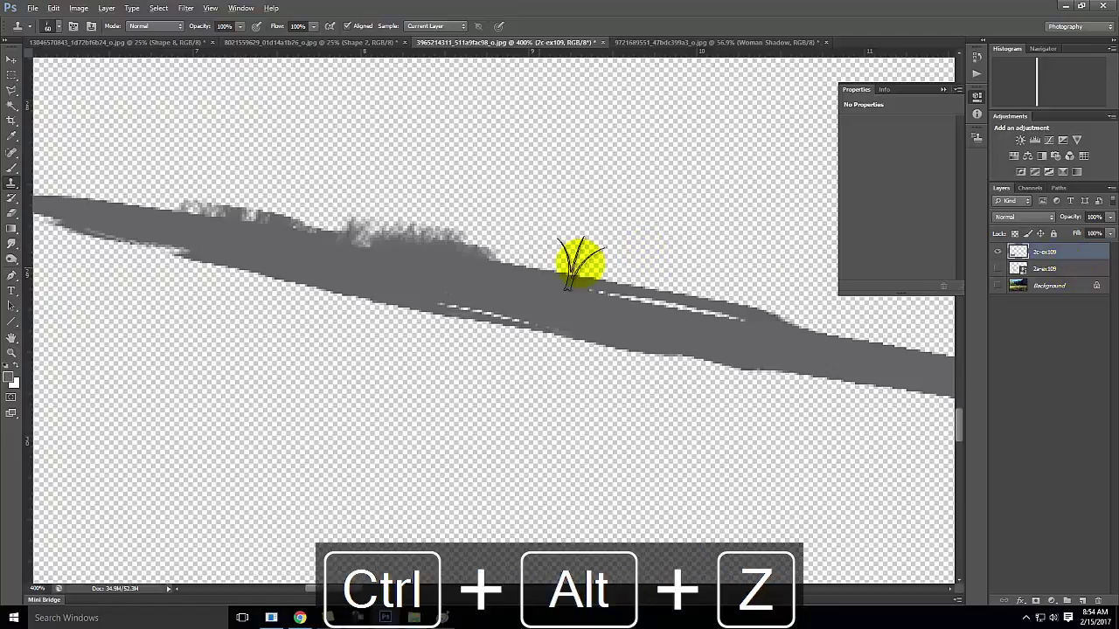
# - Check which content belongs to 2c-ex109 by toggling its visibility, and deselect the rectangle around the gray block
pyautogui.hotkey('ctrl', '0')
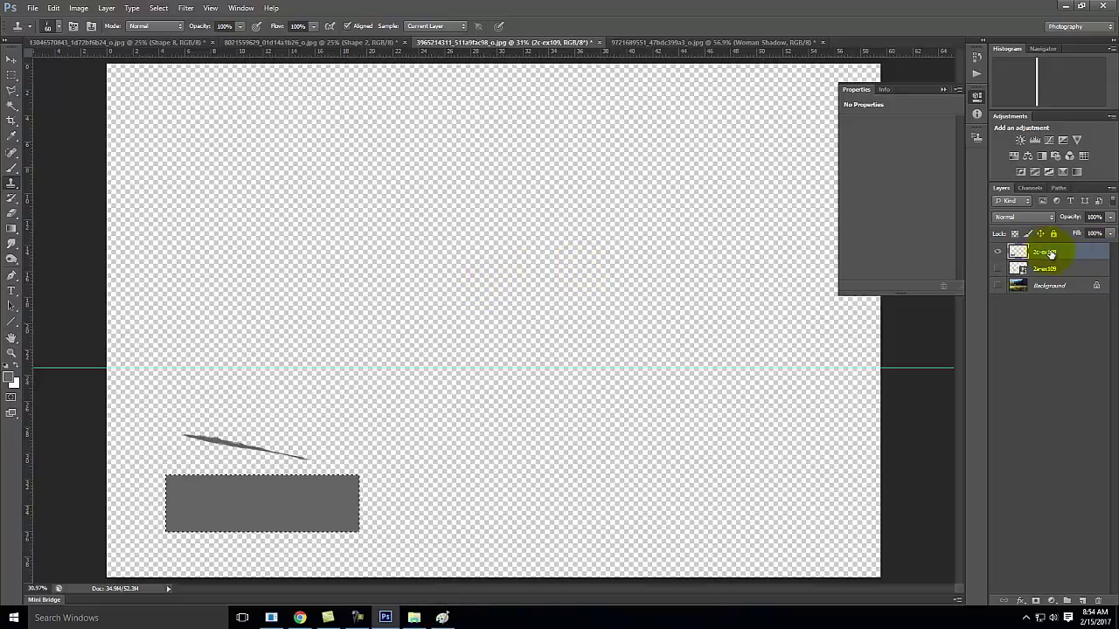
pyautogui.click(999, 253)
pyautogui.click(999, 253)
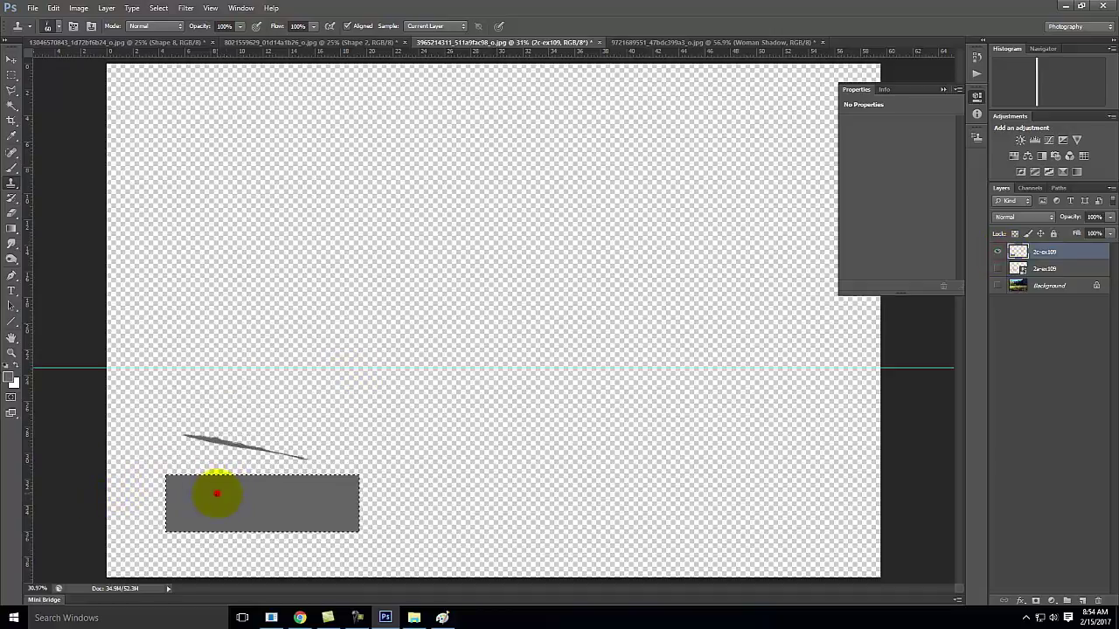
pyautogui.click(11, 74)
pyautogui.click(340, 374)
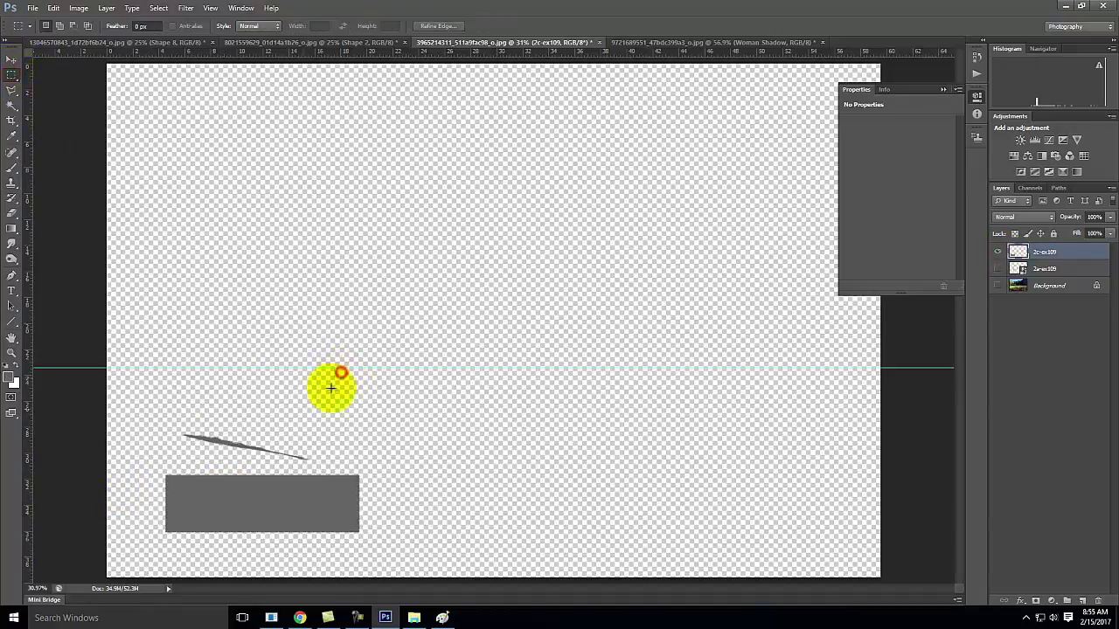
# - Clone from the gray block with the 60 px Grass tip along the shadow's upper and lower edges and around its thick end
pyautogui.hotkey('ctrl', '=')
pyautogui.hotkey('ctrl', '=')
pyautogui.hotkey('ctrl', '=')
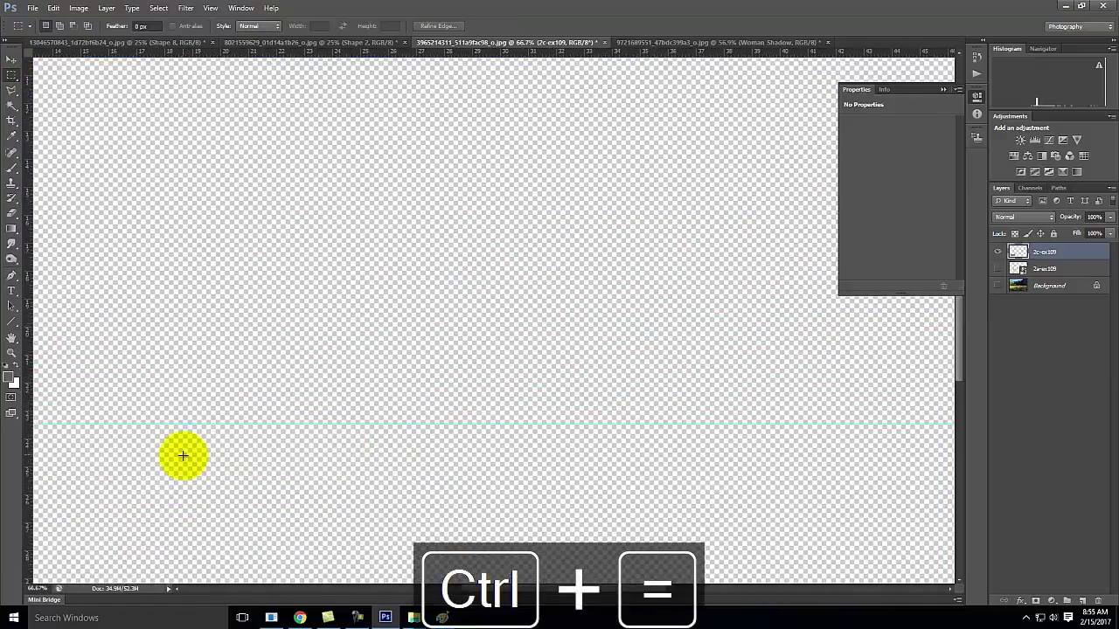
pyautogui.press('space')
pyautogui.moveTo(183, 453)
pyautogui.mouseDown()
pyautogui.moveTo(744, 222)
pyautogui.moveTo(469, 347)
pyautogui.moveTo(393, 267)
pyautogui.mouseUp()
pyautogui.hotkey('ctrl', '=')
pyautogui.hotkey('ctrl', '=')
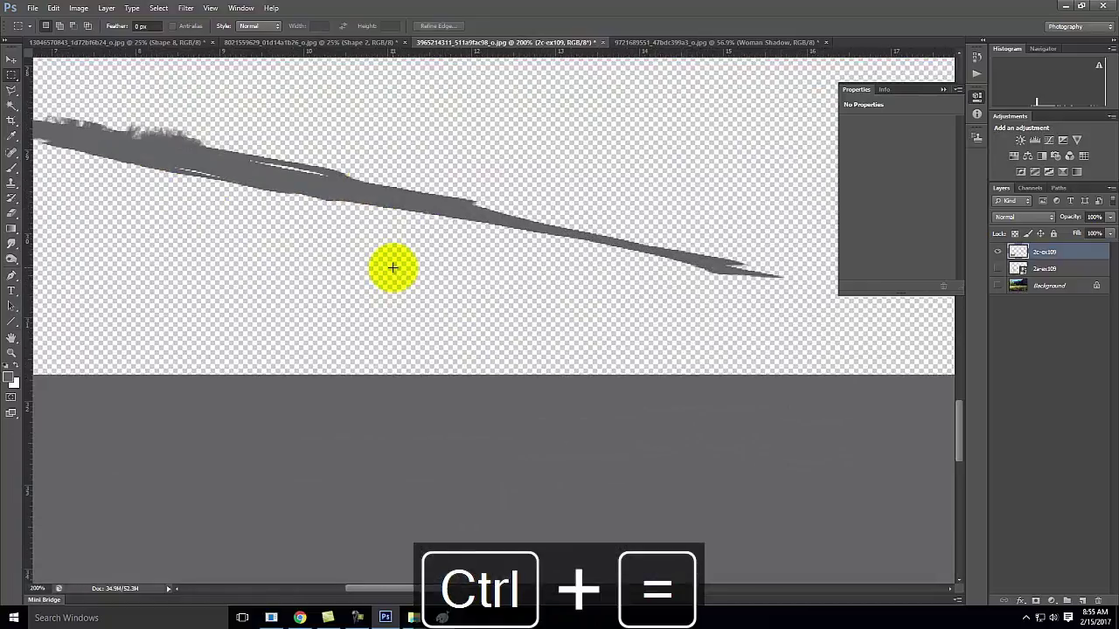
pyautogui.press('space')
pyautogui.moveTo(224, 259); pyautogui.dragTo(395, 300)
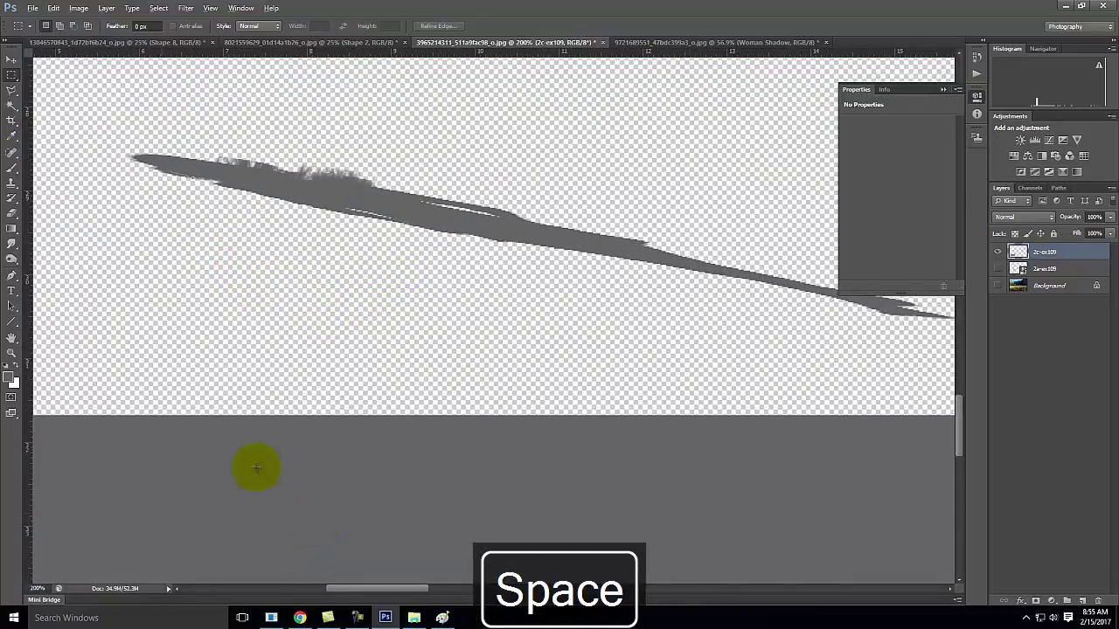
pyautogui.click(10, 183)
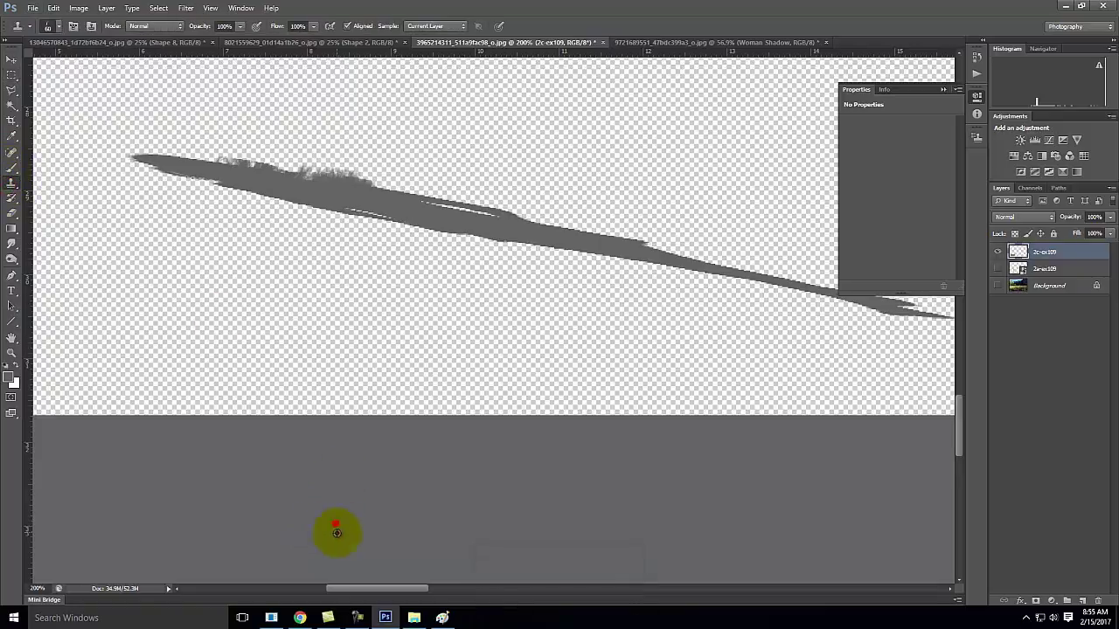
pyautogui.moveTo(328, 183)
pyautogui.mouseDown()
pyautogui.moveTo(133, 153)
pyautogui.moveTo(371, 171)
pyautogui.moveTo(403, 192)
pyautogui.moveTo(392, 193)
pyautogui.moveTo(490, 214)
pyautogui.moveTo(415, 191)
pyautogui.moveTo(546, 207)
pyautogui.moveTo(501, 207)
pyautogui.moveTo(789, 267)
pyautogui.moveTo(705, 255)
pyautogui.moveTo(941, 317)
pyautogui.mouseUp()
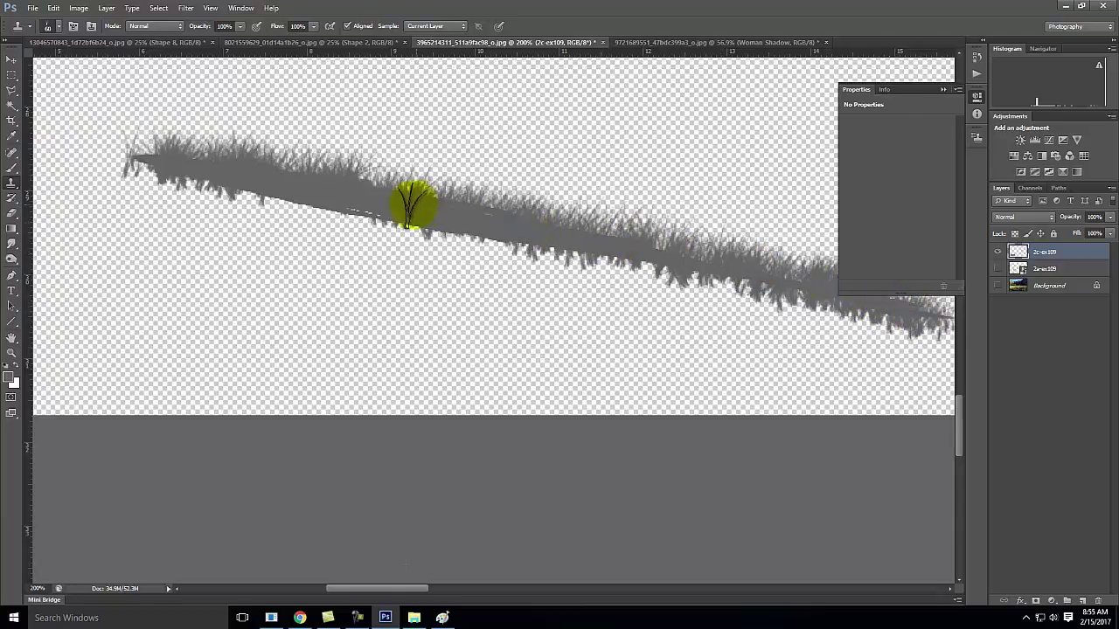
pyautogui.moveTo(154, 170)
pyautogui.mouseDown()
pyautogui.moveTo(138, 157)
pyautogui.moveTo(174, 168)
pyautogui.mouseUp()
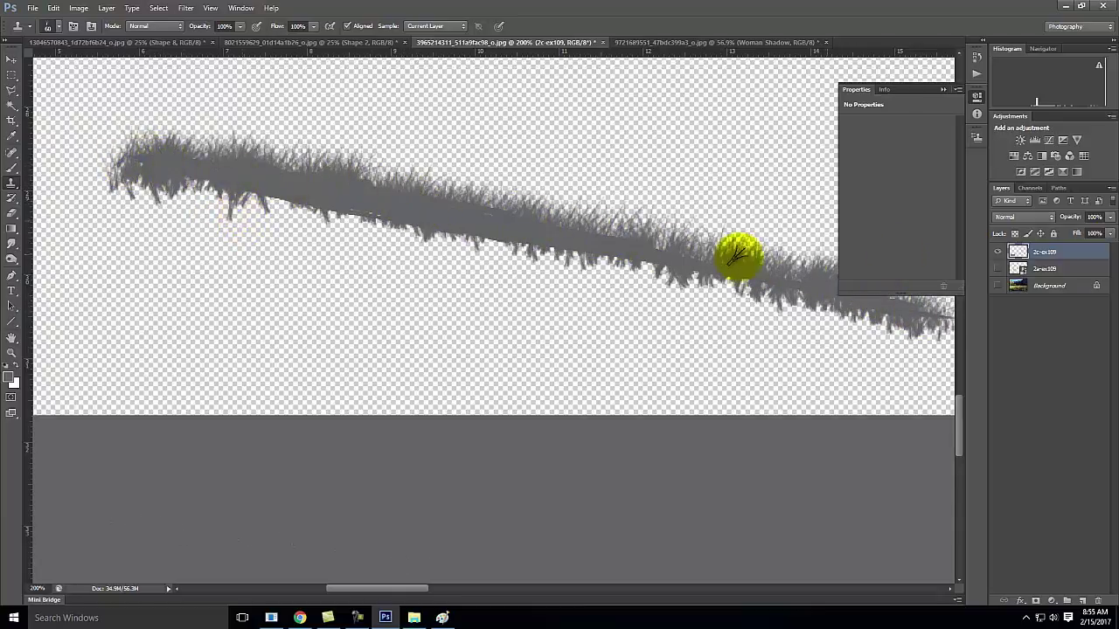
# - Show the Background, set 2c-ex109's blend mode to Multiply, and toggle that layer to compare the shadow against the meadow
pyautogui.click(996, 286)
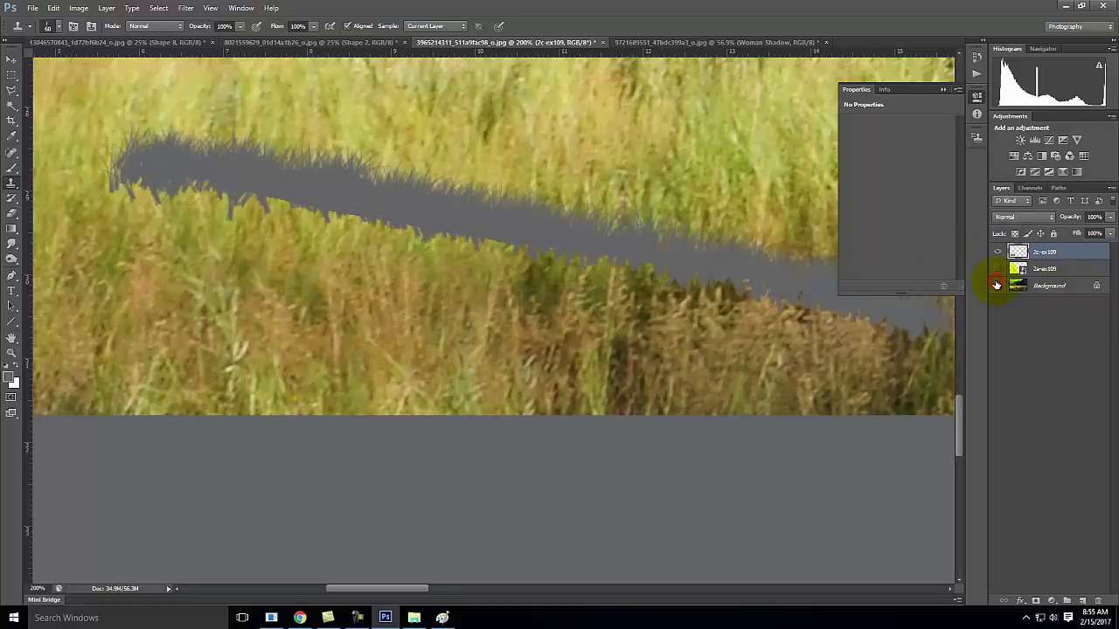
pyautogui.click(1023, 216)
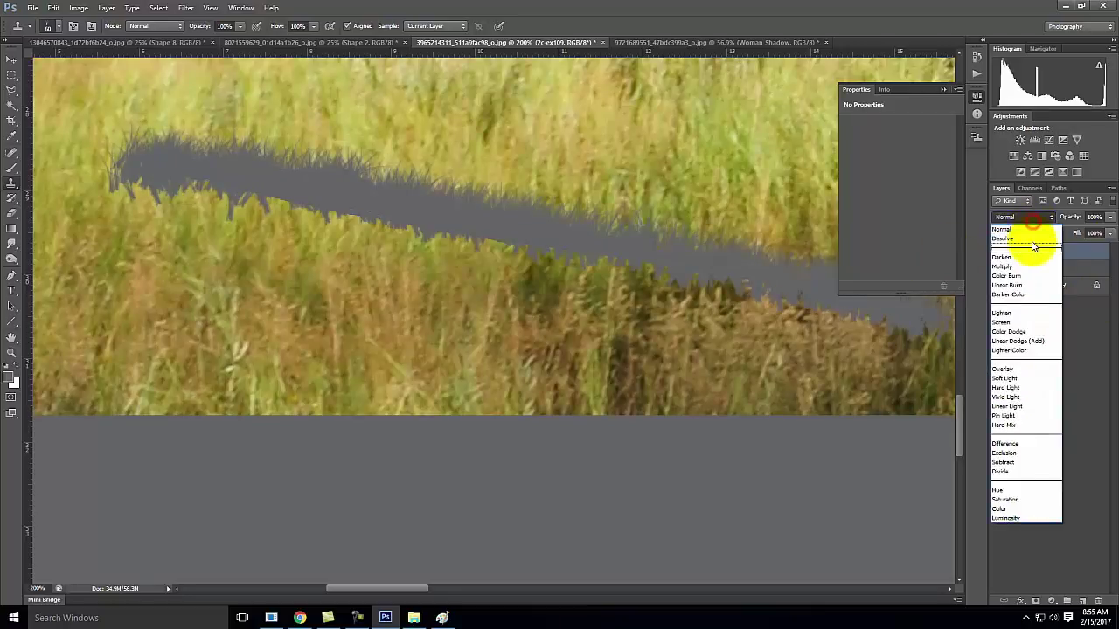
pyautogui.click(1022, 269)
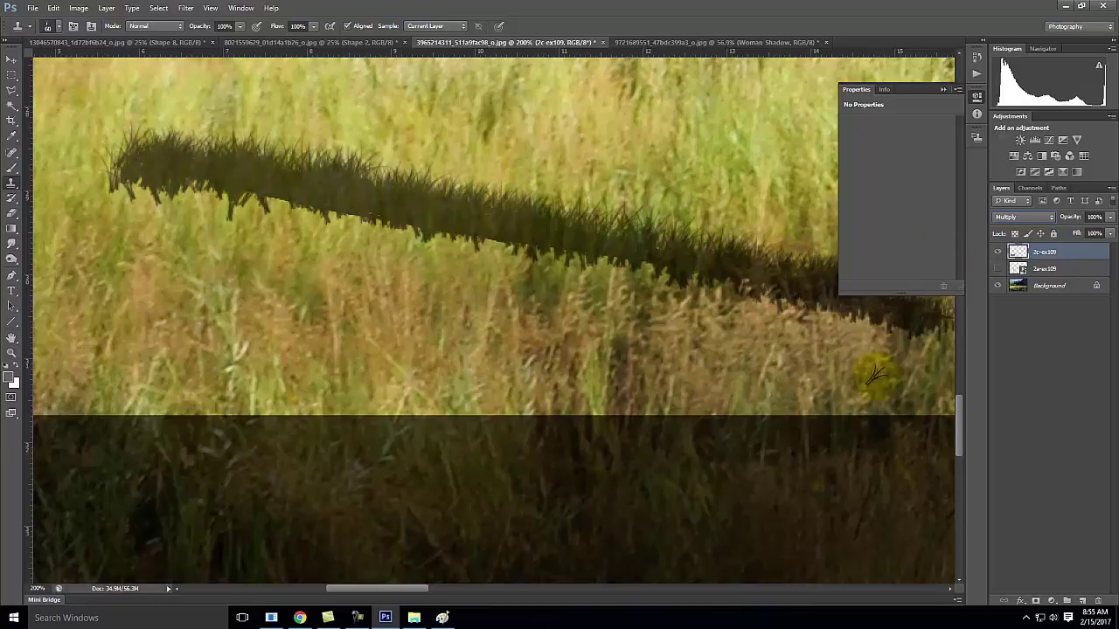
pyautogui.click(998, 252)
pyautogui.click(999, 252)
# - With the Background hidden, paint a rectangular selection around the gray block on 2c-ex109 solid white and deselect
pyautogui.click(997, 286)
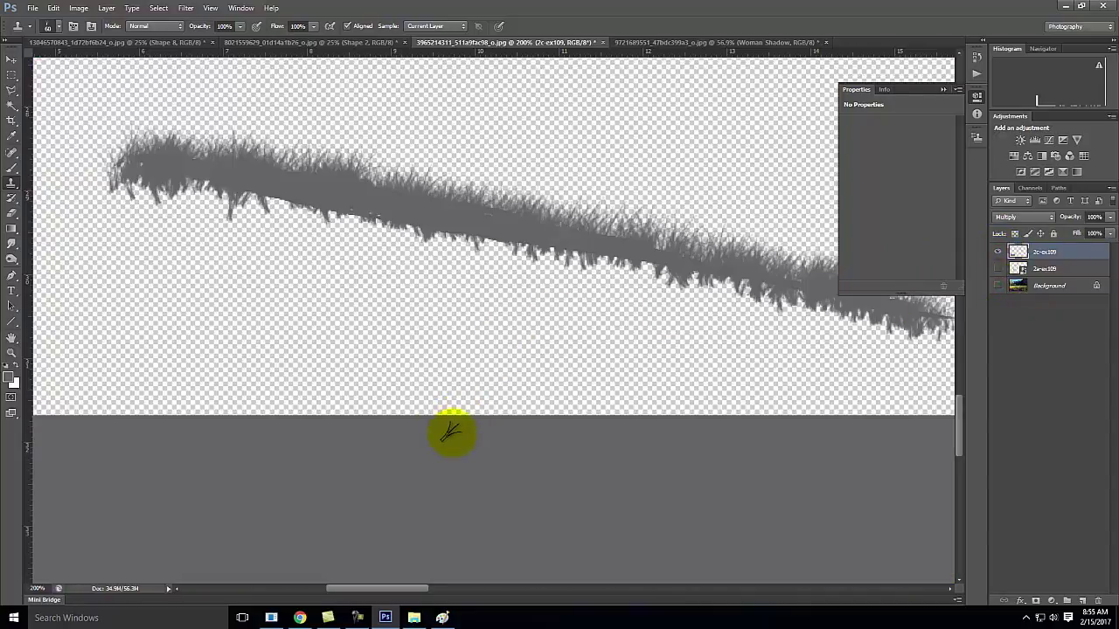
pyautogui.click(11, 76)
pyautogui.hotkey('ctrl', '-')
pyautogui.hotkey('ctrl', '-')
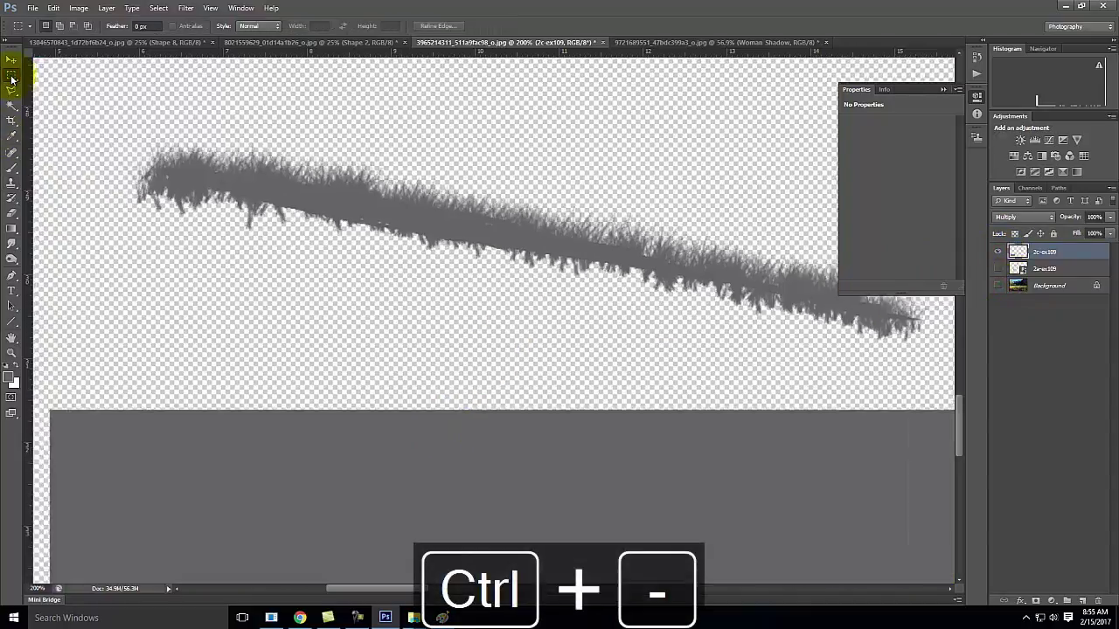
pyautogui.moveTo(309, 350); pyautogui.dragTo(800, 517)
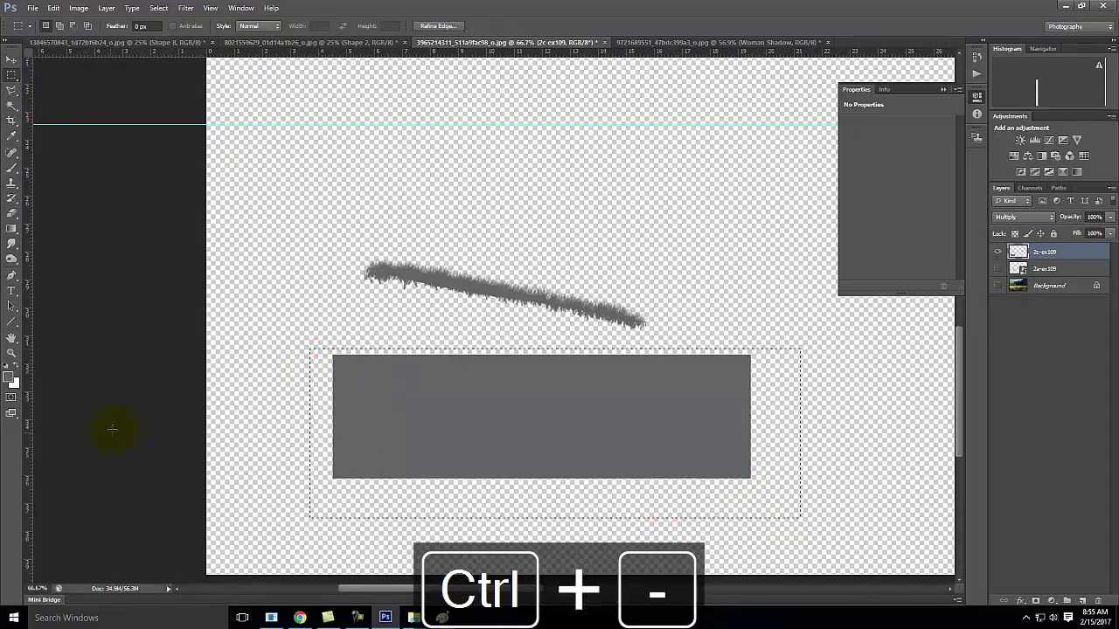
pyautogui.click(10, 168)
pyautogui.click(12, 382)
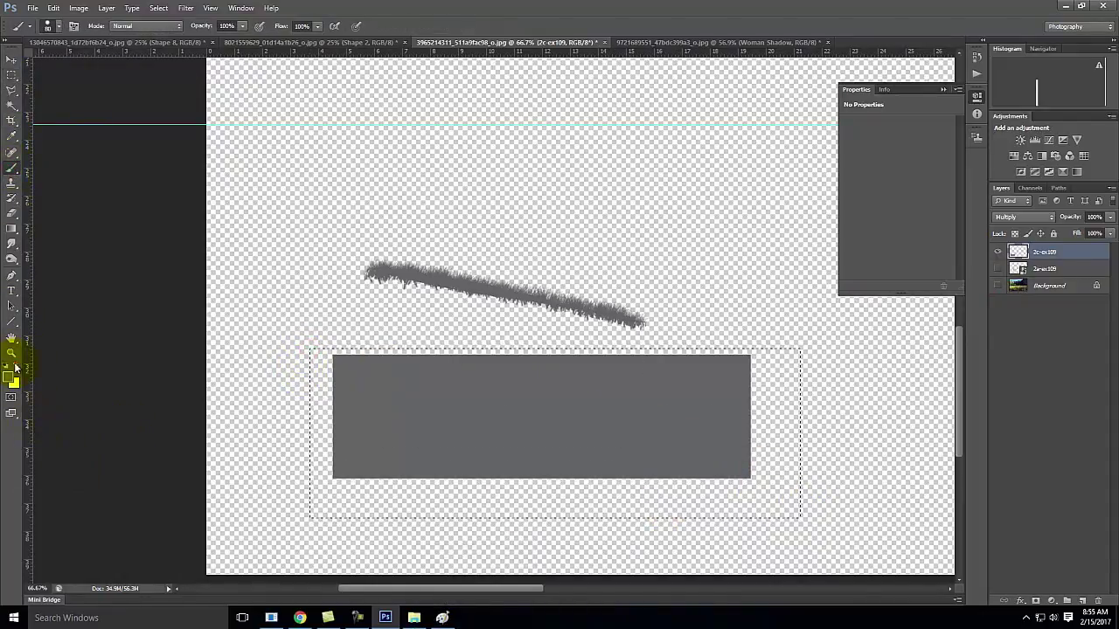
pyautogui.moveTo(399, 387)
pyautogui.mouseDown()
pyautogui.moveTo(482, 375)
pyautogui.moveTo(219, 362)
pyautogui.moveTo(312, 350)
pyautogui.moveTo(729, 373)
pyautogui.moveTo(429, 399)
pyautogui.moveTo(332, 427)
pyautogui.moveTo(814, 460)
pyautogui.moveTo(862, 519)
pyautogui.moveTo(505, 504)
pyautogui.mouseUp()
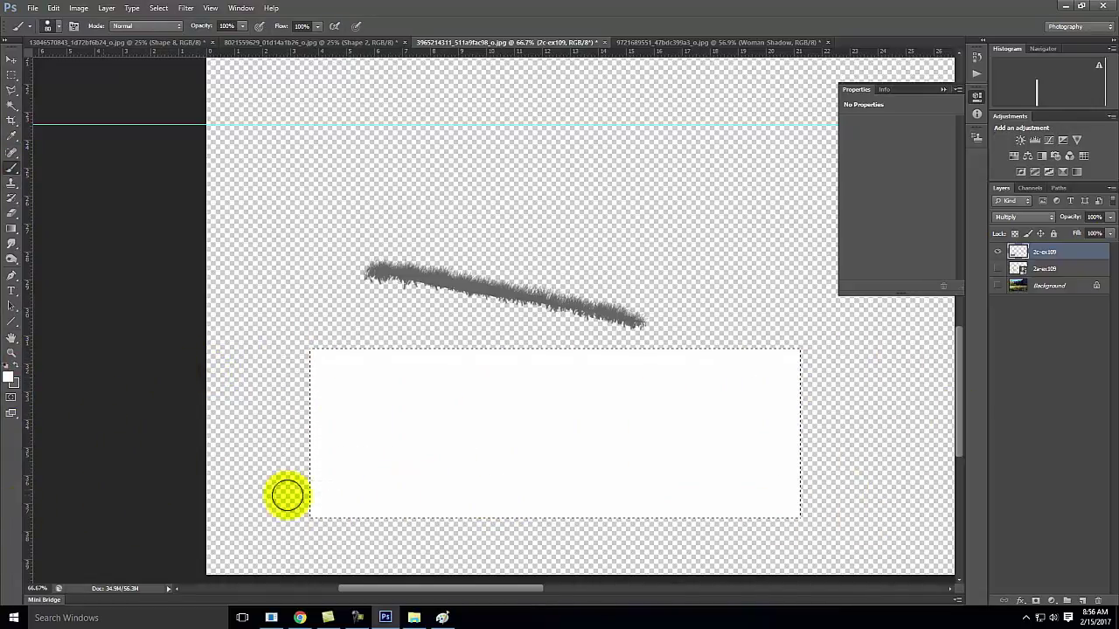
pyautogui.click(12, 75)
pyautogui.click(356, 163)
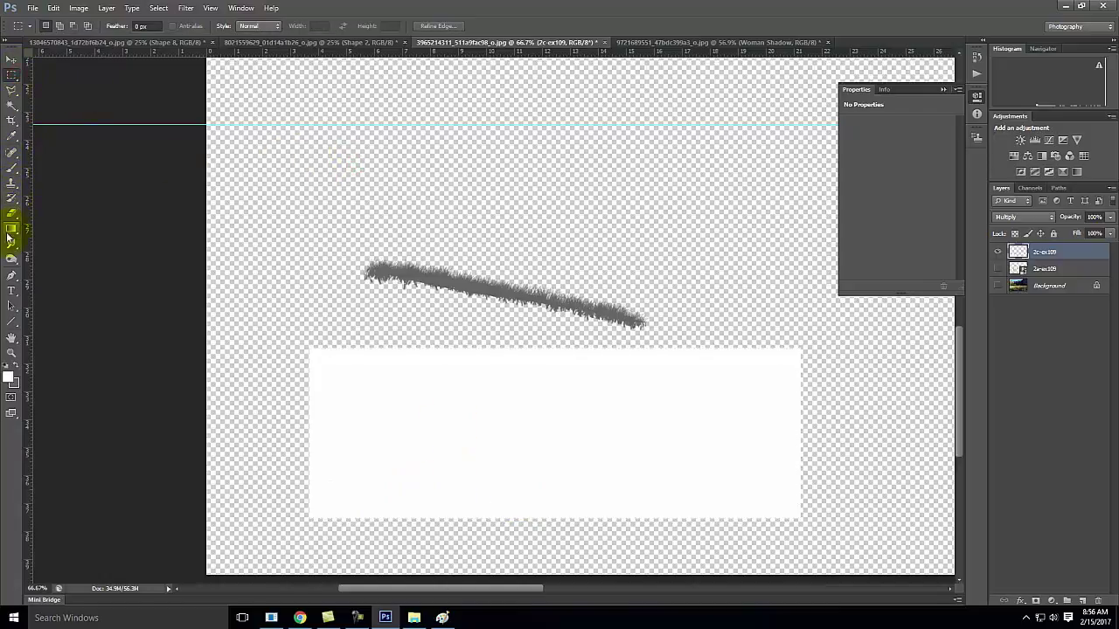
# - Clone from the white block with the Grass tip along the shadow's lower edge and around its thick end
pyautogui.click(11, 184)
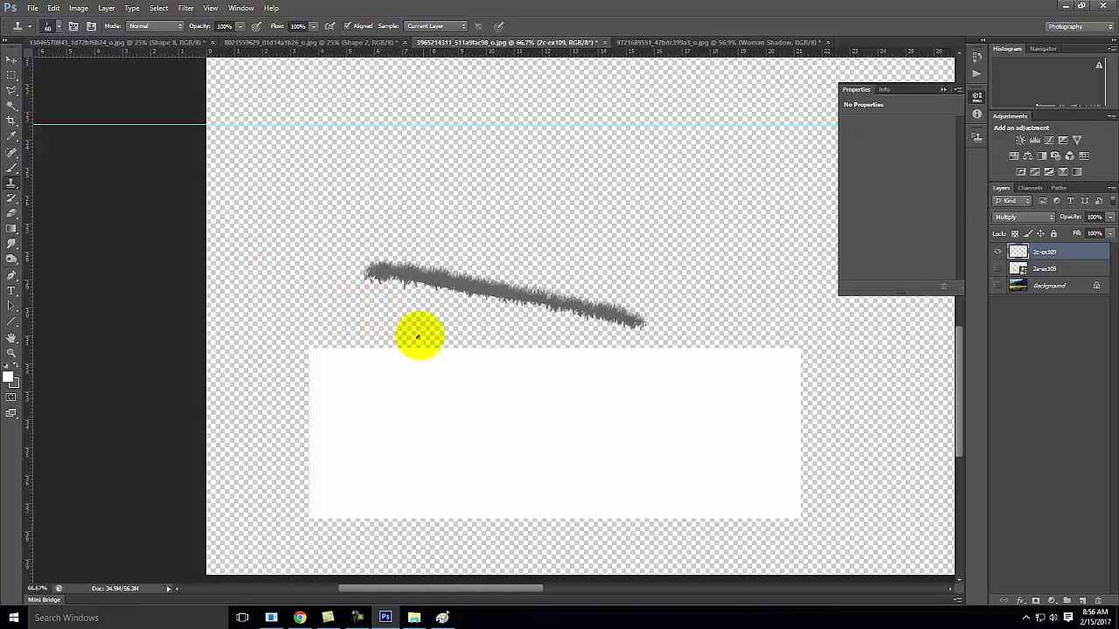
pyautogui.hotkey('ctrl', '=')
pyautogui.hotkey('ctrl', '=')
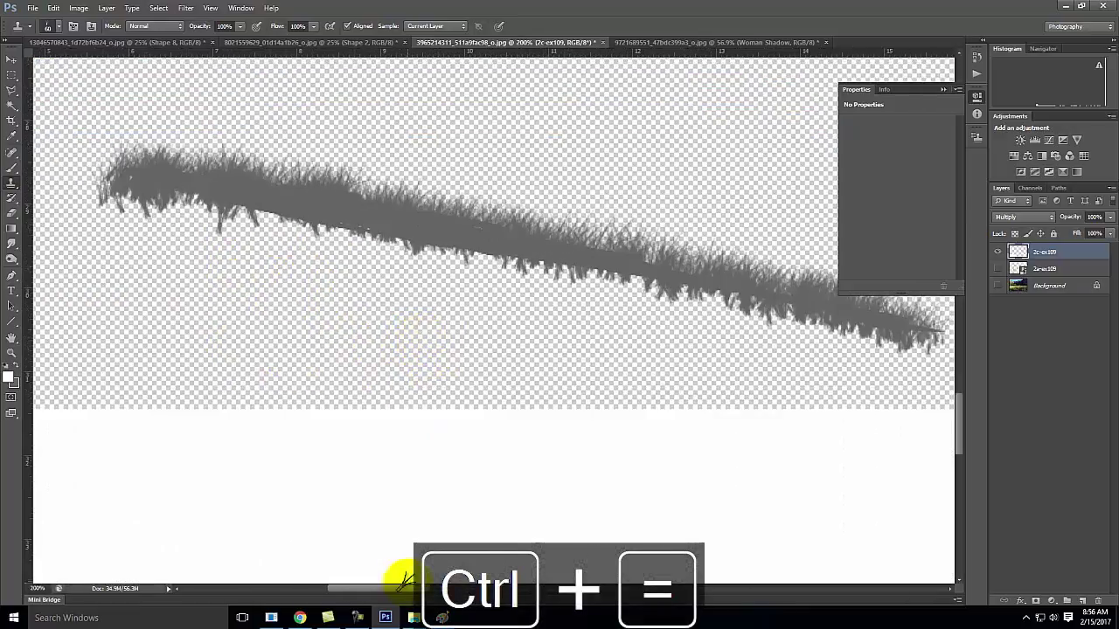
pyautogui.keyDown('alt'); pyautogui.click(381, 535); pyautogui.keyUp('alt')
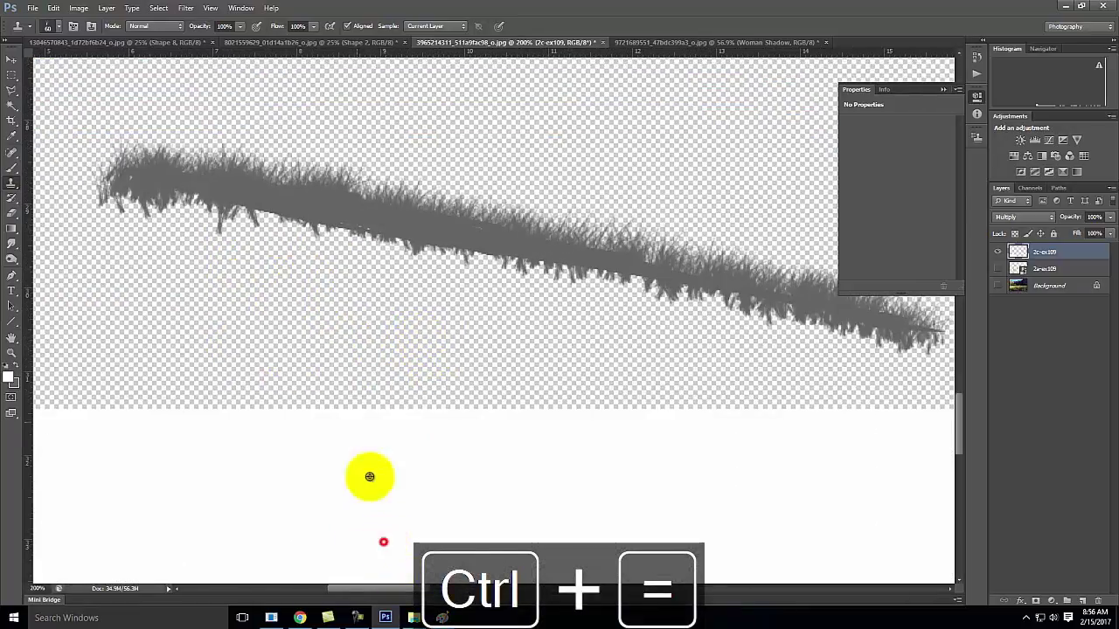
pyautogui.moveTo(225, 212)
pyautogui.mouseDown()
pyautogui.moveTo(101, 203)
pyautogui.moveTo(283, 231)
pyautogui.moveTo(247, 212)
pyautogui.moveTo(226, 223)
pyautogui.moveTo(359, 234)
pyautogui.moveTo(376, 238)
pyautogui.moveTo(365, 246)
pyautogui.moveTo(401, 250)
pyautogui.moveTo(322, 242)
pyautogui.moveTo(497, 278)
pyautogui.mouseUp()
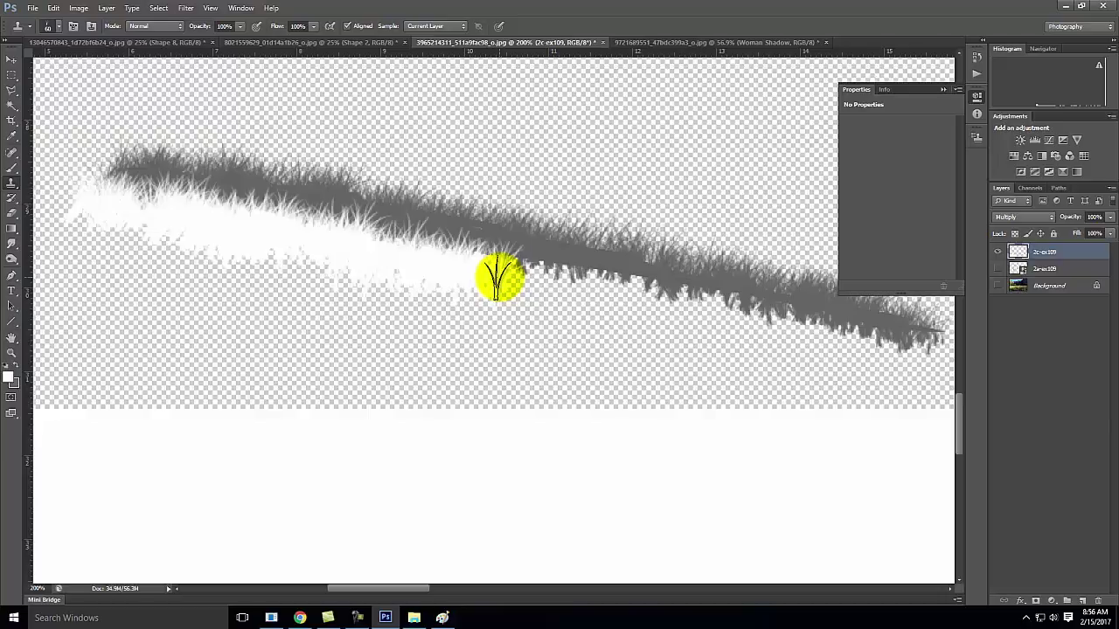
pyautogui.moveTo(498, 278)
pyautogui.mouseDown()
pyautogui.moveTo(547, 273)
pyautogui.moveTo(491, 264)
pyautogui.moveTo(553, 287)
pyautogui.moveTo(451, 261)
pyautogui.moveTo(564, 273)
pyautogui.moveTo(627, 295)
pyautogui.moveTo(578, 283)
pyautogui.moveTo(611, 297)
pyautogui.moveTo(613, 288)
pyautogui.moveTo(722, 313)
pyautogui.moveTo(663, 296)
pyautogui.moveTo(681, 299)
pyautogui.moveTo(908, 362)
pyautogui.moveTo(848, 340)
pyautogui.moveTo(897, 350)
pyautogui.moveTo(936, 341)
pyautogui.moveTo(931, 355)
pyautogui.moveTo(688, 325)
pyautogui.mouseUp()
pyautogui.moveTo(100, 200); pyautogui.dragTo(92, 192)
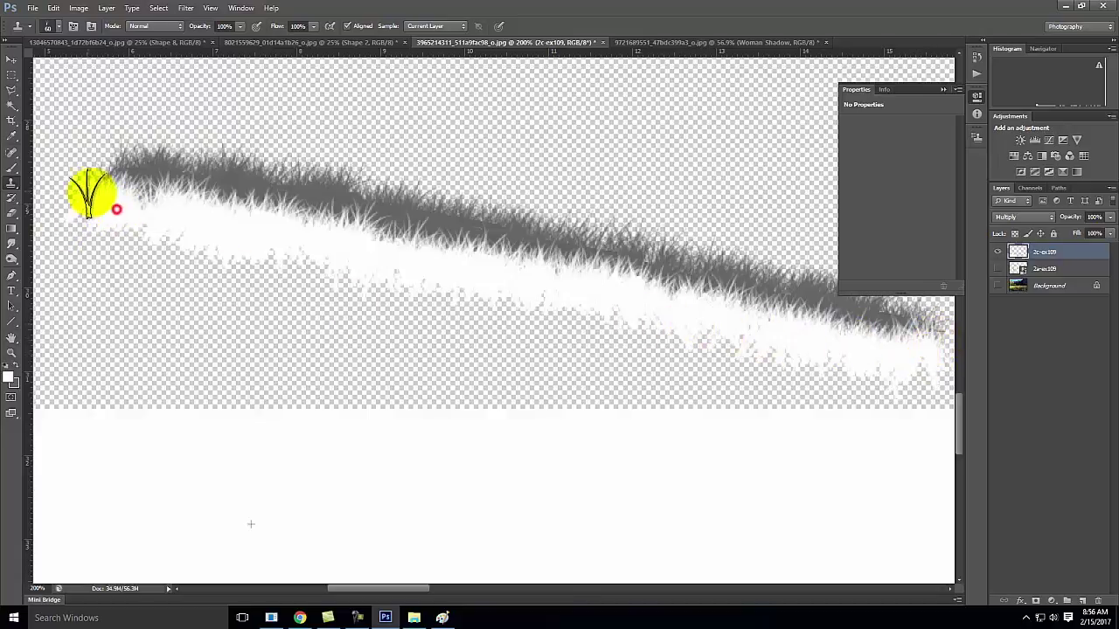
# - Show the Background and 2a-ex109 layers and examine the woman and her grassy shadow in the meadow
pyautogui.click(998, 287)
pyautogui.click(998, 287)
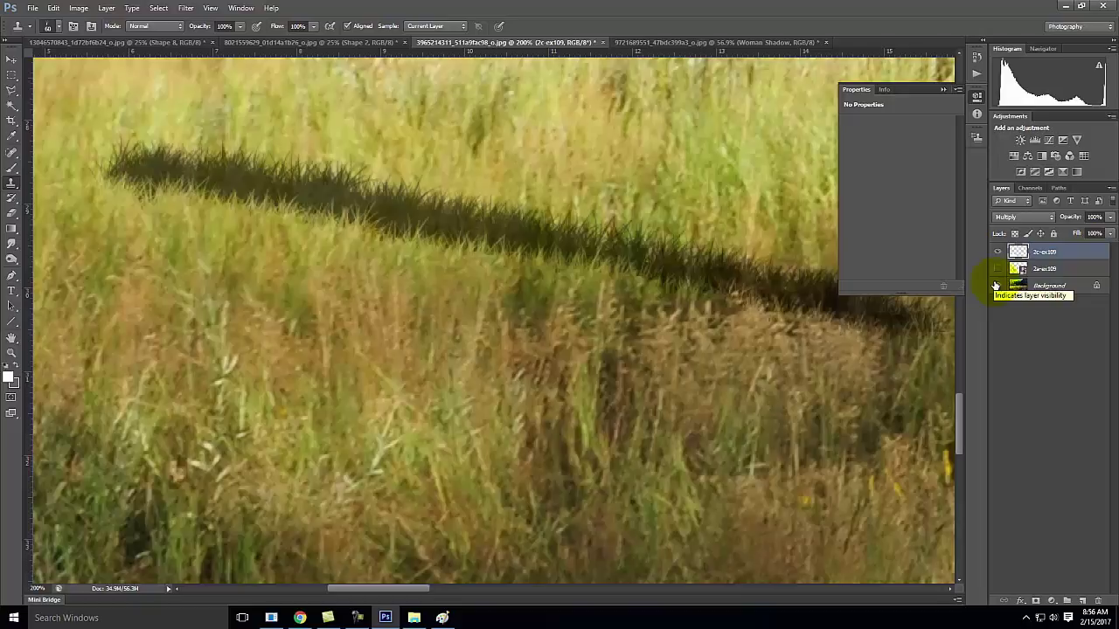
pyautogui.hotkey('ctrl', '0')
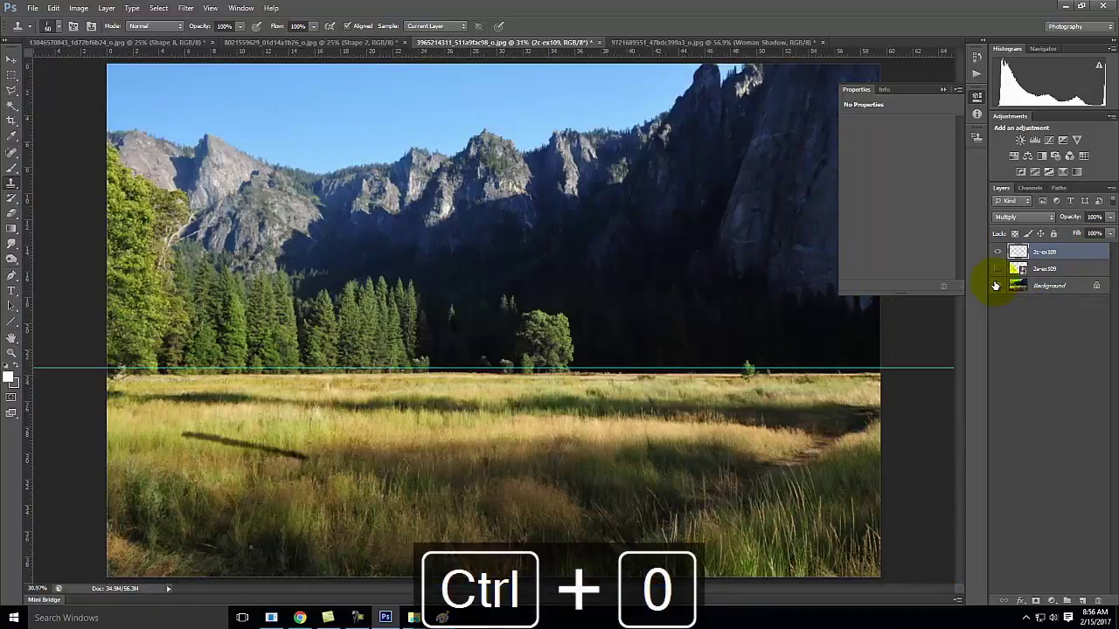
pyautogui.click(997, 270)
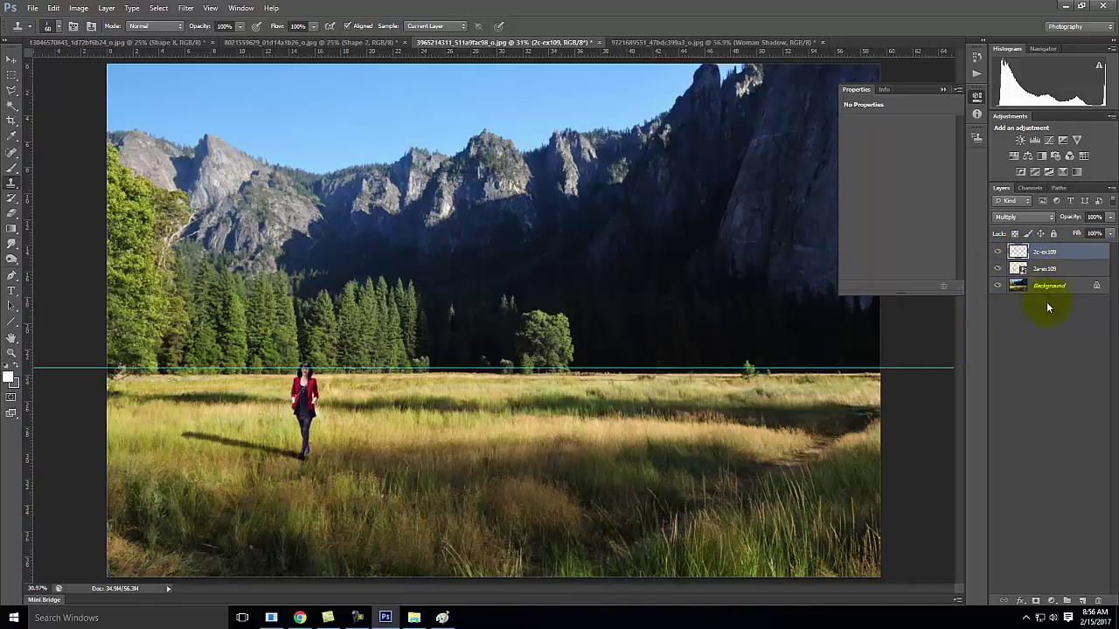
pyautogui.hotkey('ctrl', '=')
pyautogui.hotkey('ctrl', '=')
pyautogui.hotkey('ctrl', '=')
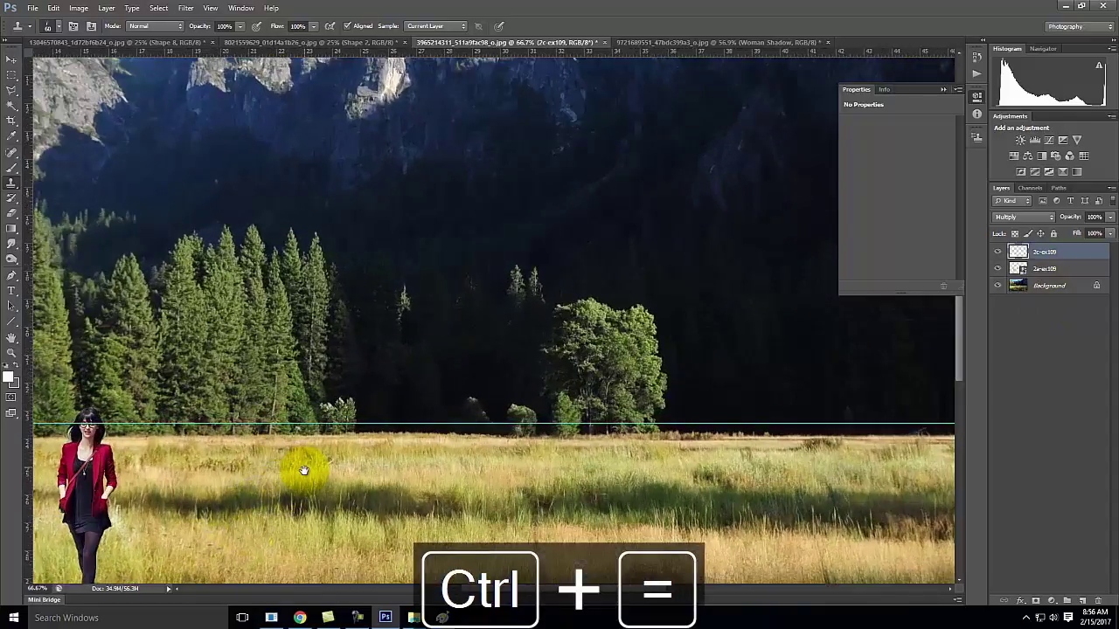
pyautogui.moveTo(303, 471); pyautogui.dragTo(619, 156)
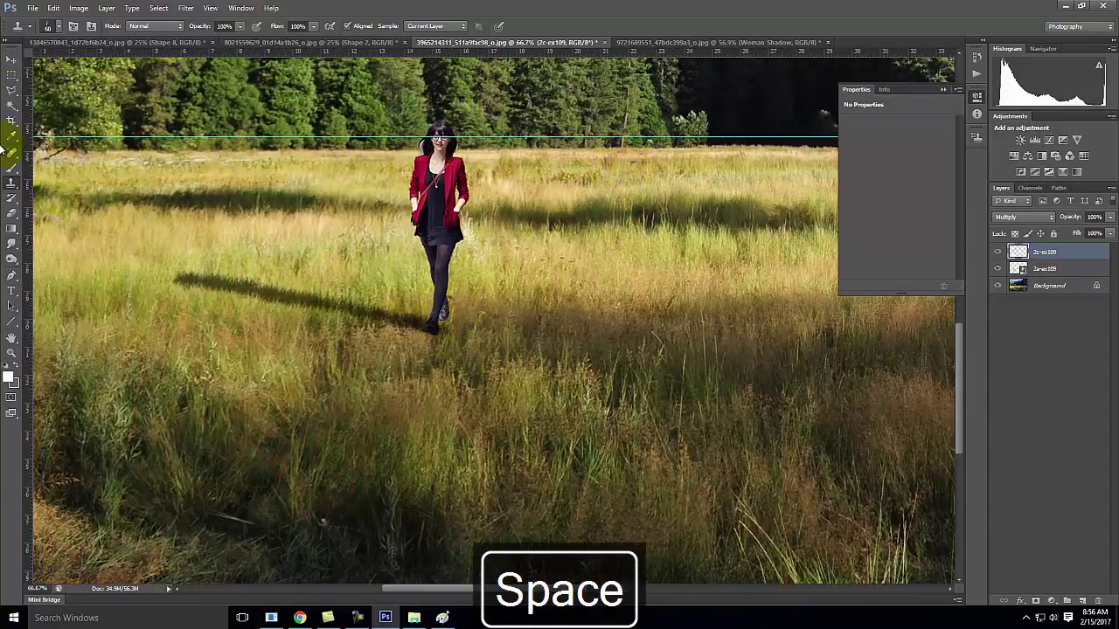
# - Copy a rectangle of Background grass around the woman's feet and paste it as a new layer
pyautogui.click(11, 74)
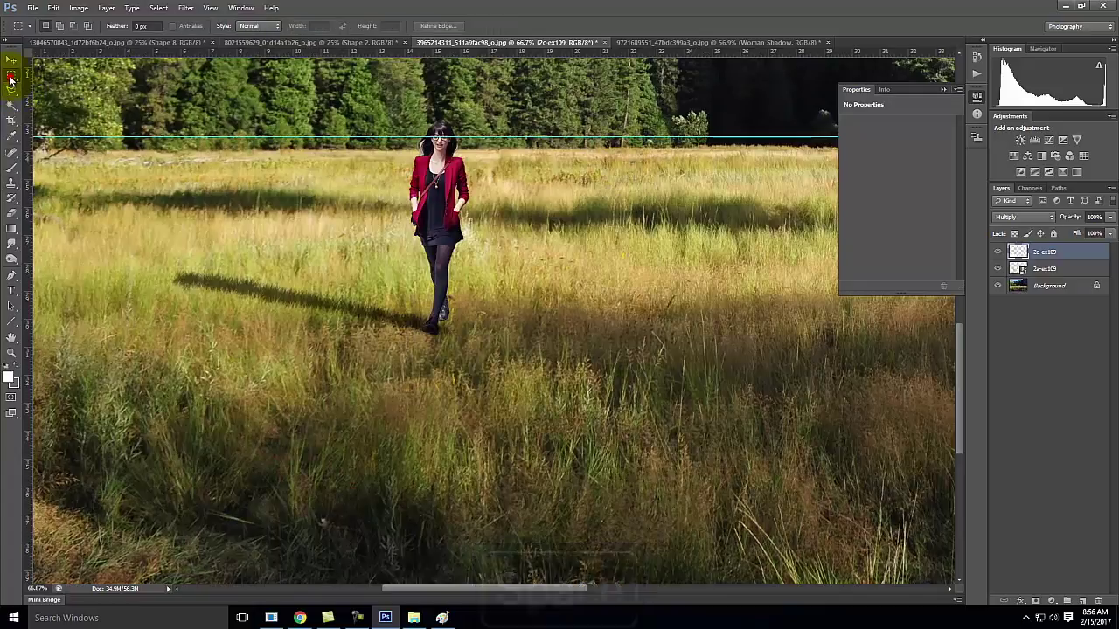
pyautogui.click(1064, 287)
pyautogui.moveTo(396, 291); pyautogui.dragTo(504, 363)
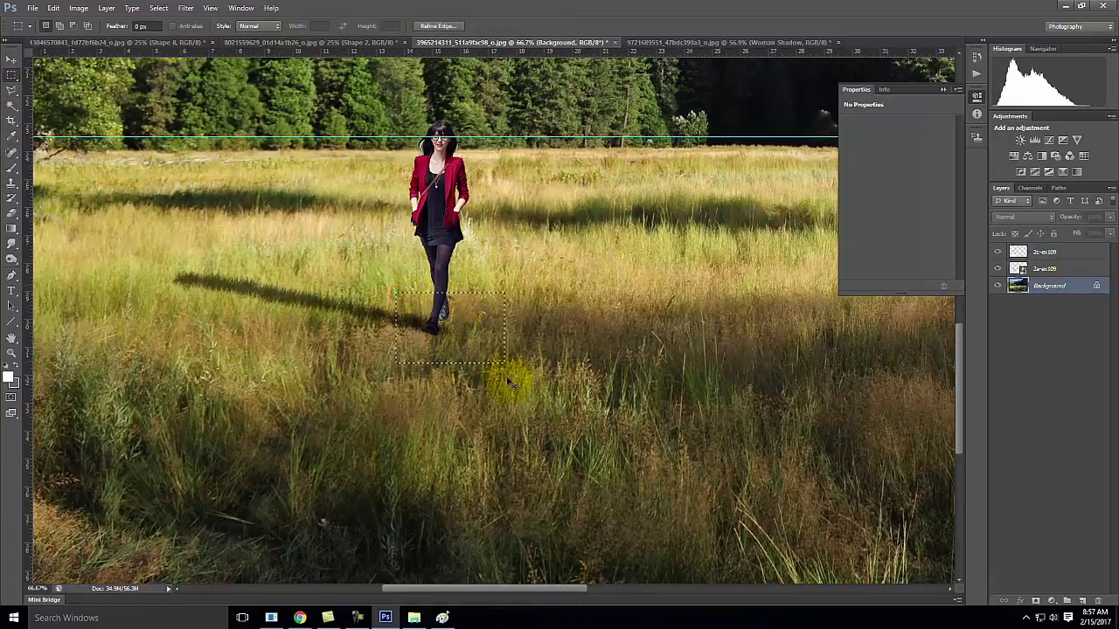
pyautogui.click(54, 9)
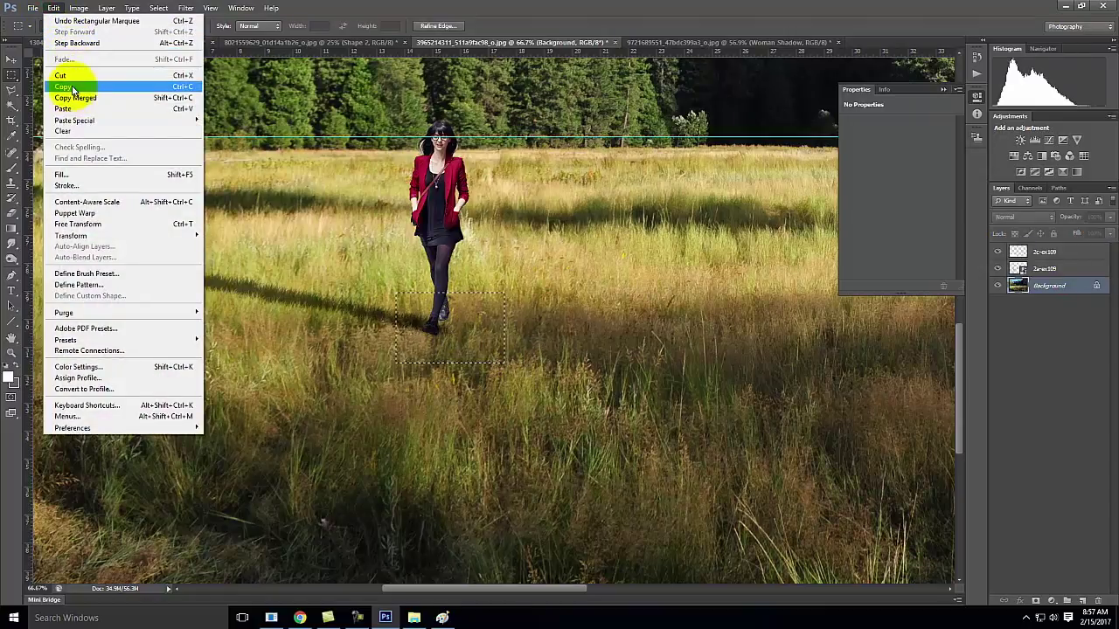
pyautogui.click(63, 87)
pyautogui.click(53, 9)
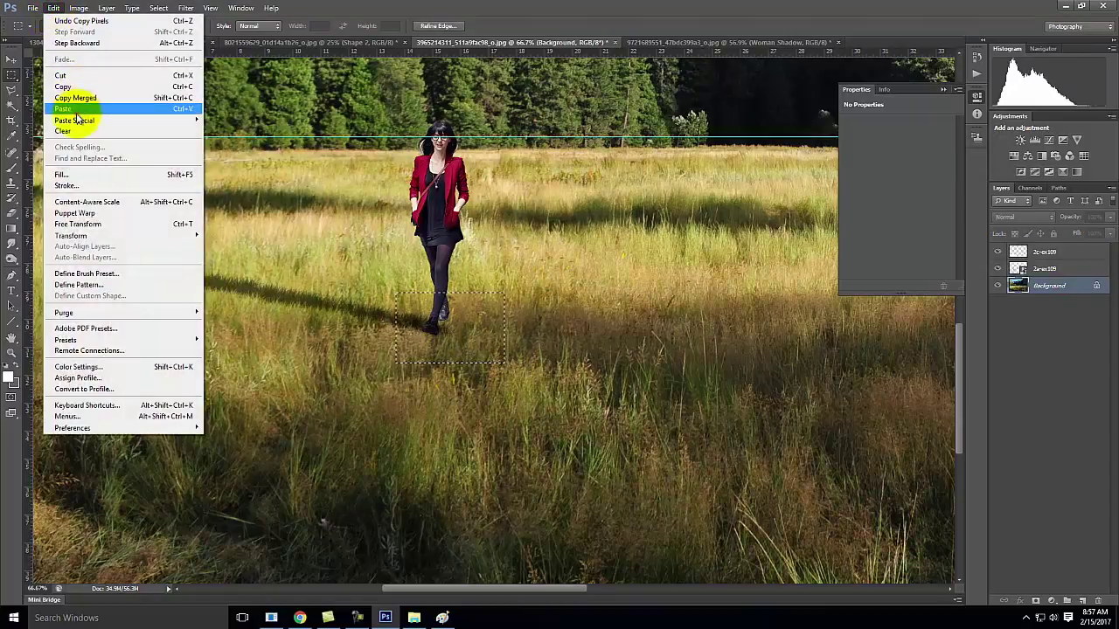
pyautogui.click(63, 108)
# - Move the pasted grass patch to the top of the layer stack and hide 2c-ex109 and Background
pyautogui.moveTo(1041, 286); pyautogui.dragTo(1043, 245)
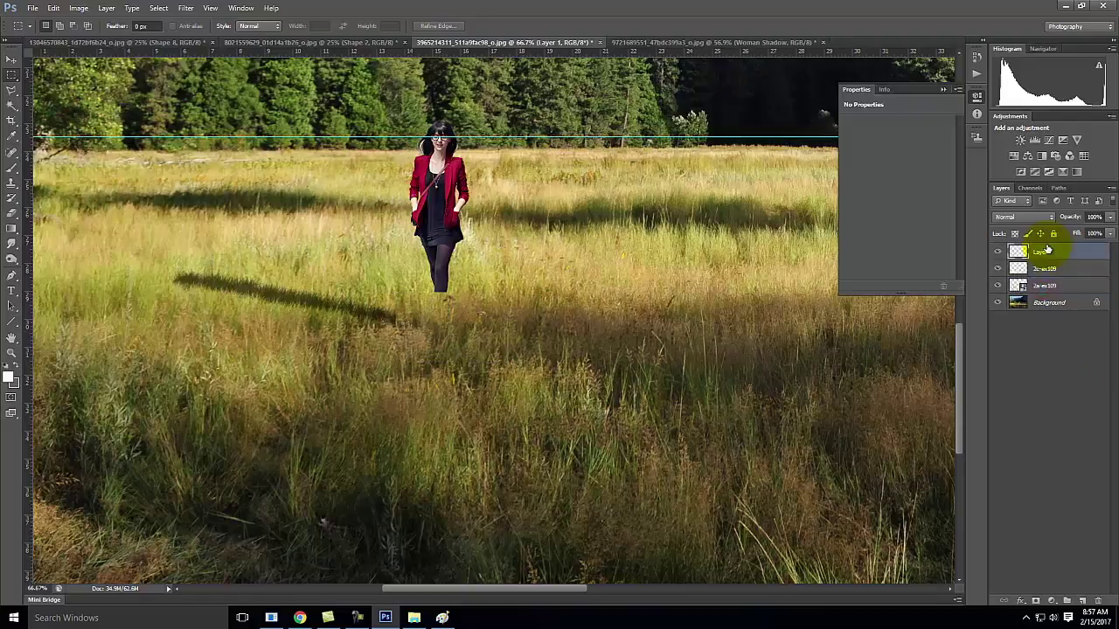
pyautogui.click(998, 269)
pyautogui.click(998, 302)
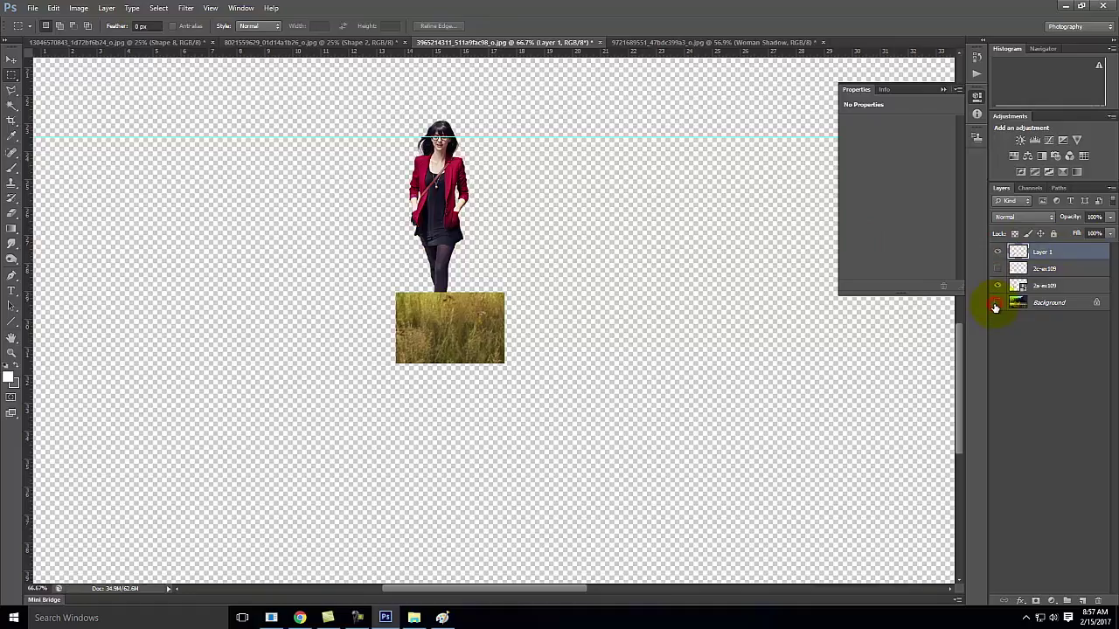
# - Select the empty area around the woman on 2a-ex109 with the Magic Wand and invert the selection to her silhouette
pyautogui.click(12, 105)
pyautogui.click(355, 220)
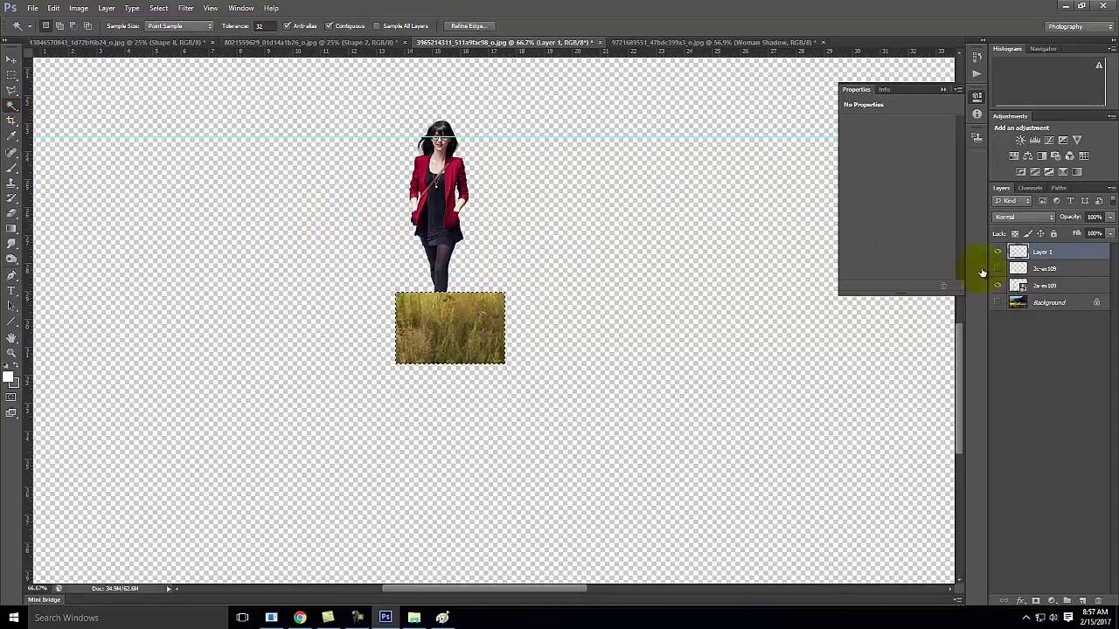
pyautogui.click(1053, 269)
pyautogui.click(1060, 290)
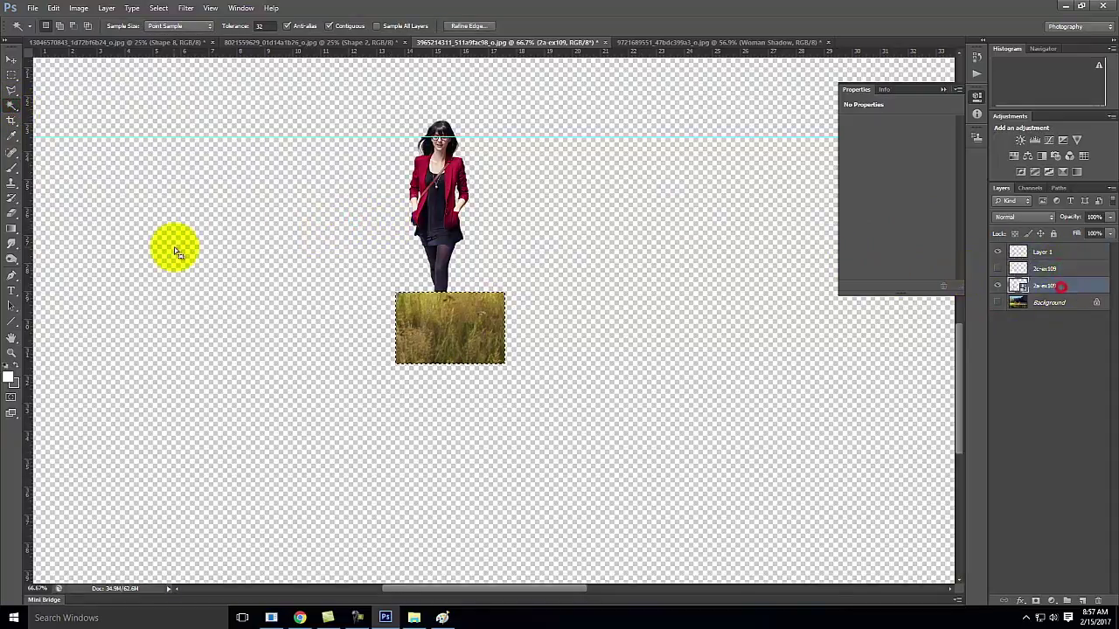
pyautogui.click(305, 250)
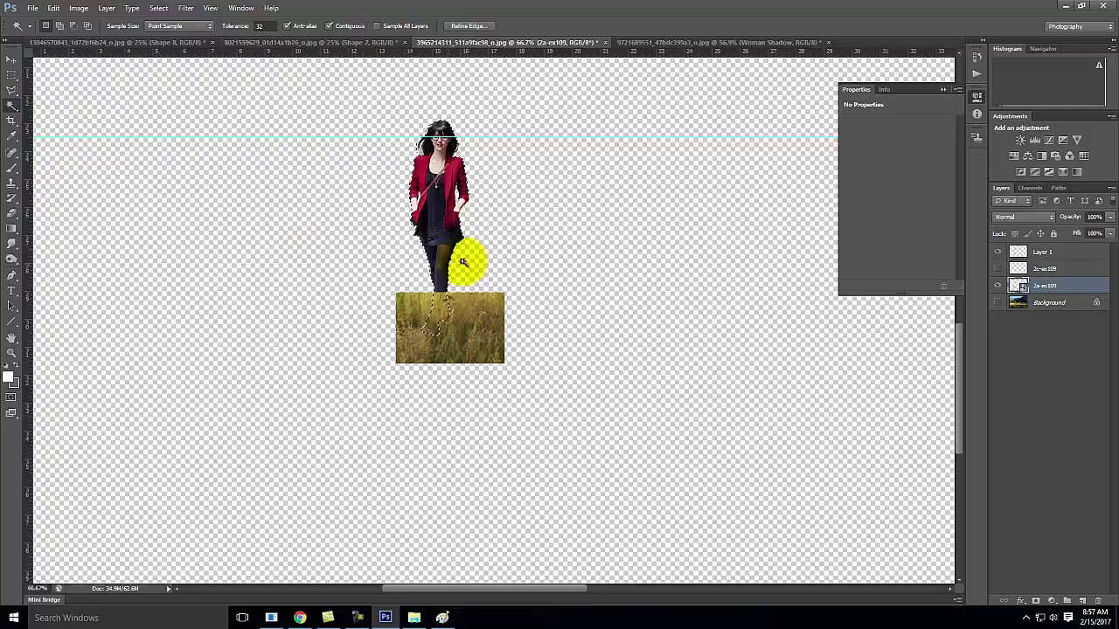
pyautogui.click(185, 7)
pyautogui.moveTo(157, 9)
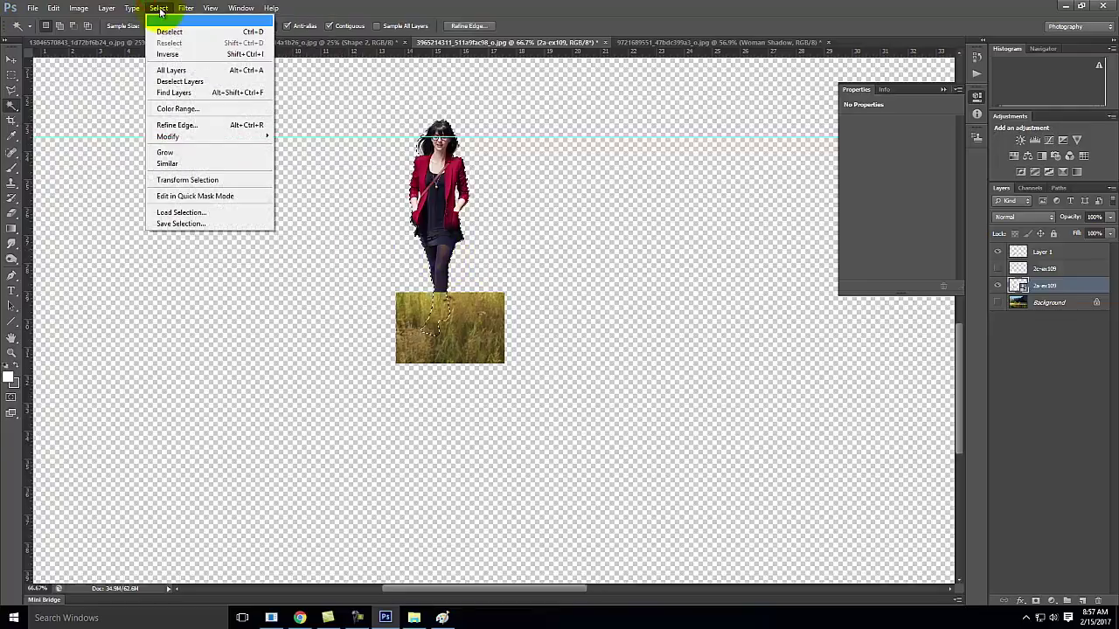
pyautogui.click(166, 54)
# - Delete the woman's silhouette from the grass patch on Layer 1 and deselect
pyautogui.press('Delete')
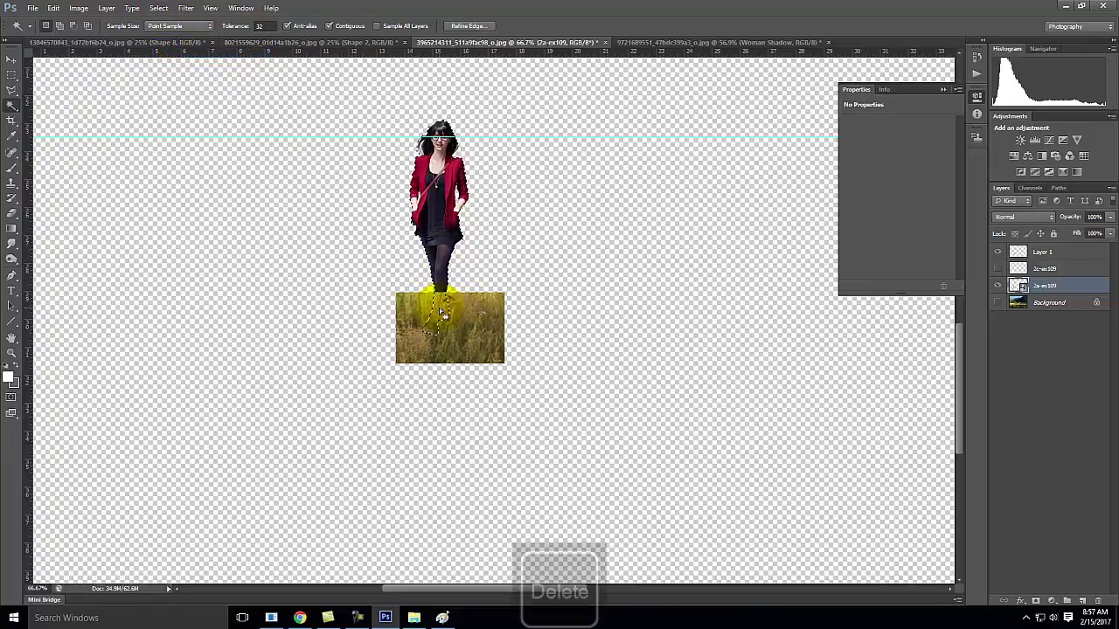
pyautogui.click(560, 234)
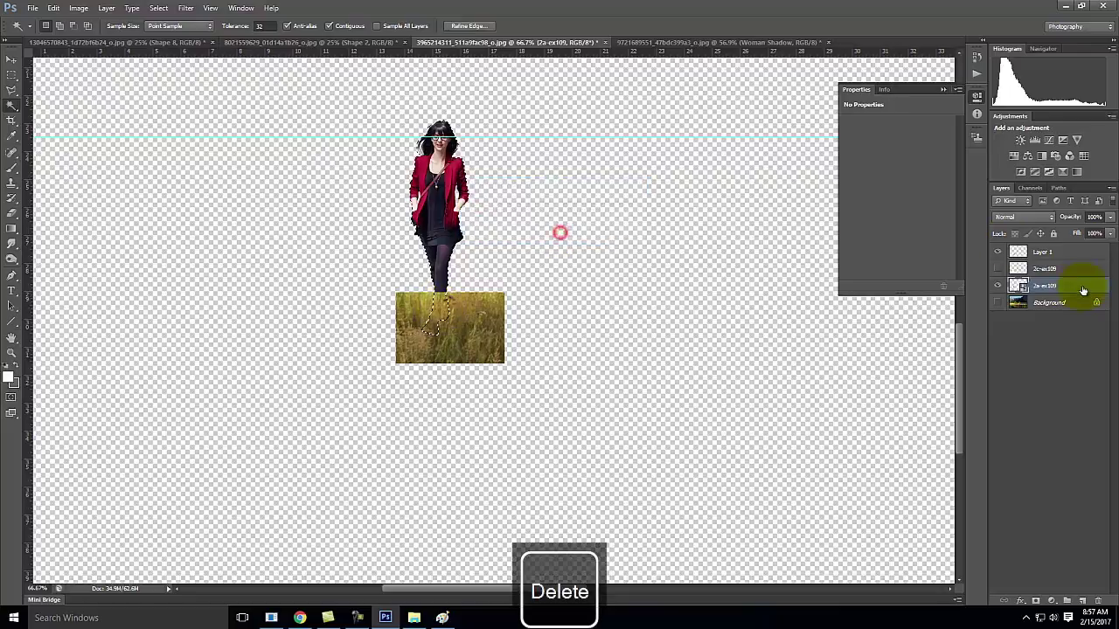
pyautogui.click(1057, 254)
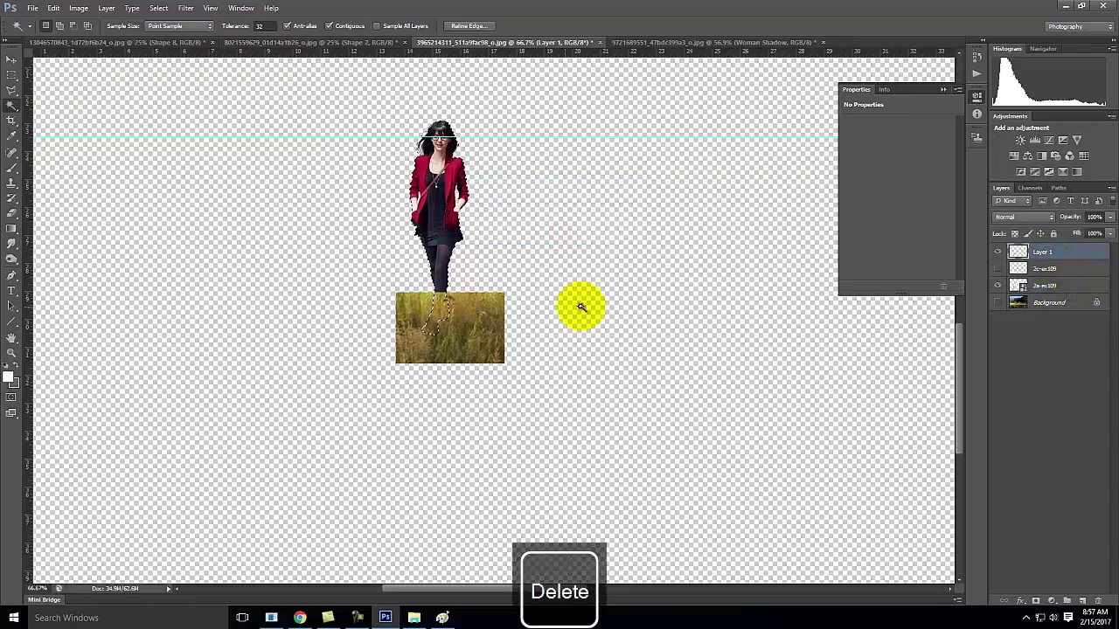
pyautogui.press('Delete')
pyautogui.click(12, 76)
pyautogui.click(177, 195)
# - Hide 2a-ex109 and toggle Layer 1's visibility to inspect the foot-shaped cutout in the grass patch
pyautogui.click(997, 252)
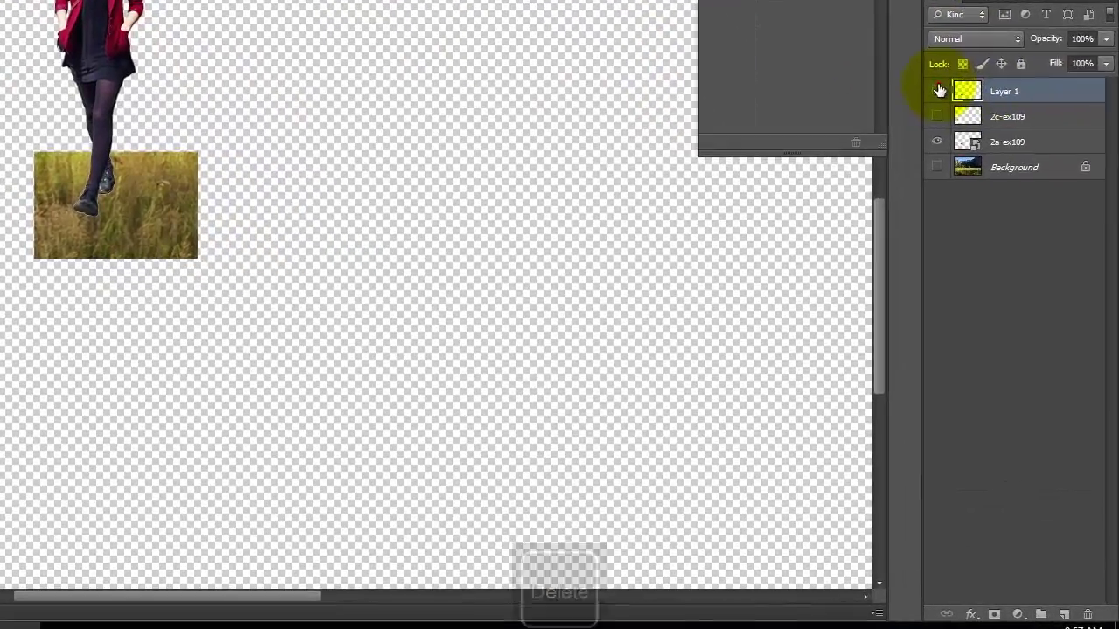
pyautogui.click(938, 90)
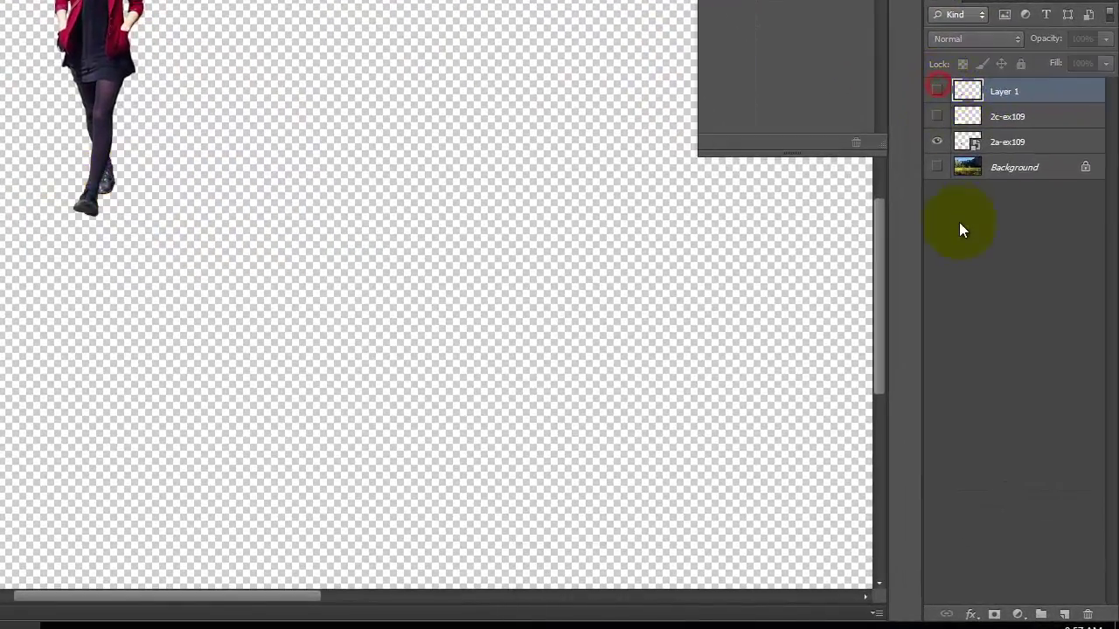
pyautogui.click(937, 142)
pyautogui.click(933, 92)
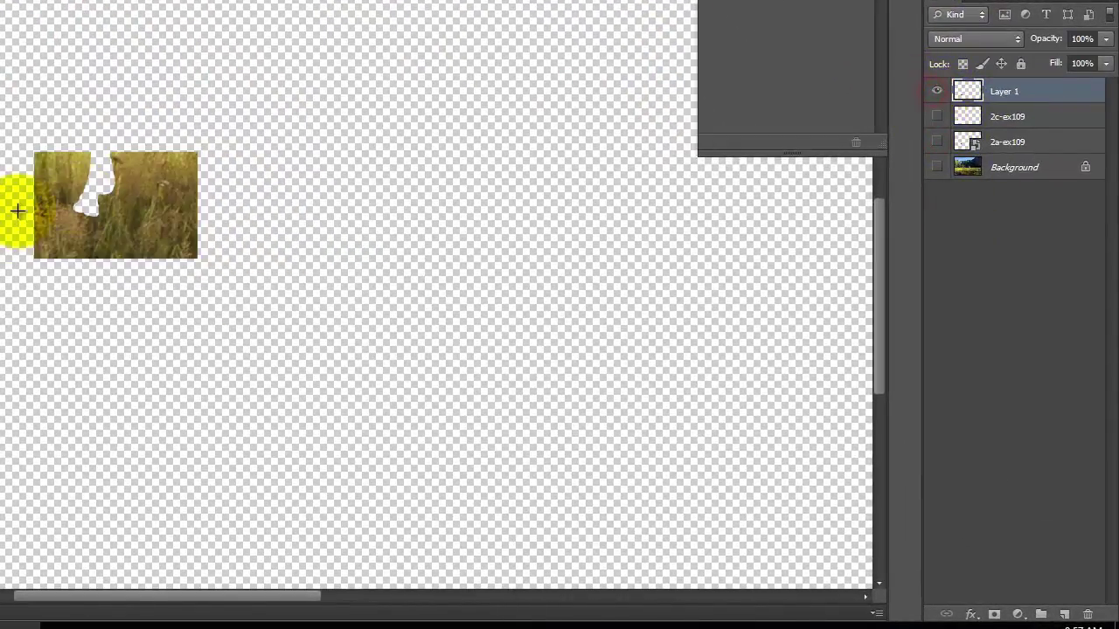
# - Clone nearby grass over the edges of the foot-shaped cutout on Layer 1 with the Clone Stamp, enlarging the brush partway
pyautogui.hotkey('ctrl', '=')
pyautogui.hotkey('ctrl', '=')
pyautogui.hotkey('ctrl', '=')
pyautogui.hotkey('ctrl', '=')
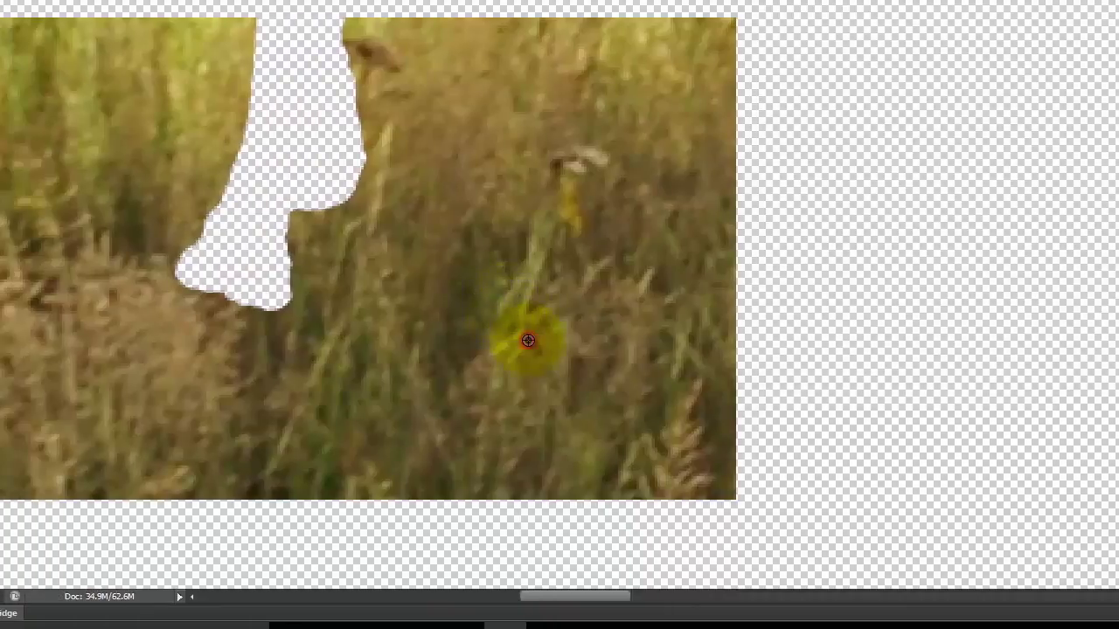
pyautogui.moveTo(324, 283)
pyautogui.mouseDown()
pyautogui.moveTo(146, 284)
pyautogui.moveTo(54, 245)
pyautogui.moveTo(254, 297)
pyautogui.moveTo(326, 301)
pyautogui.moveTo(305, 279)
pyautogui.mouseUp()
pyautogui.press(']')
pyautogui.press(']')
pyautogui.press(']')
pyautogui.moveTo(370, 200)
pyautogui.mouseDown()
pyautogui.moveTo(325, 229)
pyautogui.moveTo(360, 219)
pyautogui.moveTo(360, 199)
pyautogui.moveTo(299, 235)
pyautogui.moveTo(373, 210)
pyautogui.moveTo(400, 175)
pyautogui.mouseUp()
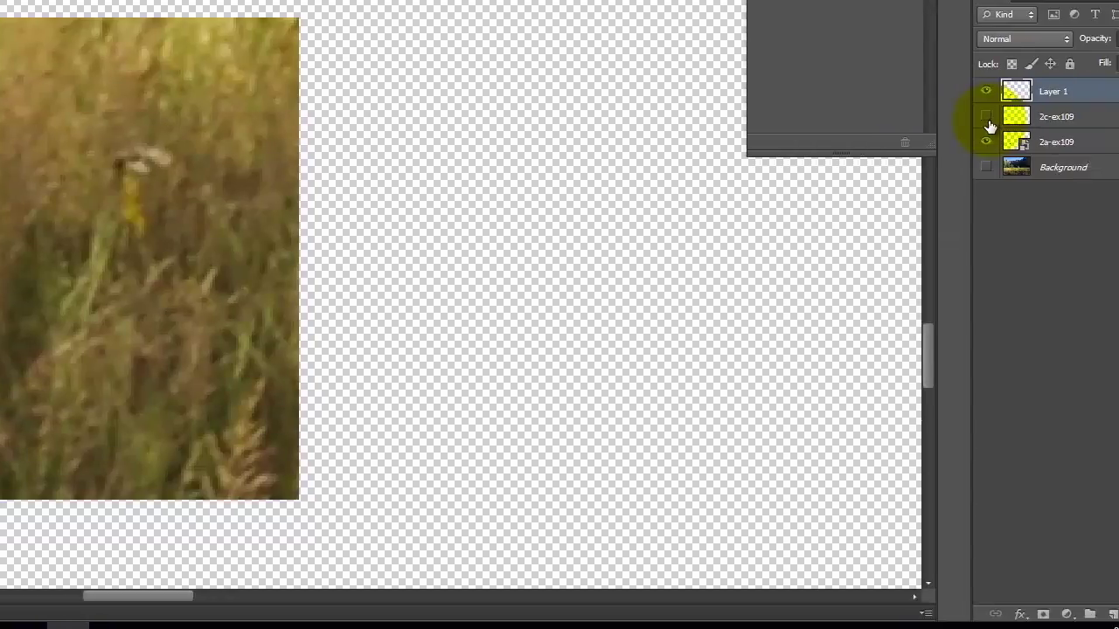
# - Show the 2c-ex109 shadow layer above Layer 1 in the stack and reposition the shadow to meet the woman's front shoe
pyautogui.click(938, 118)
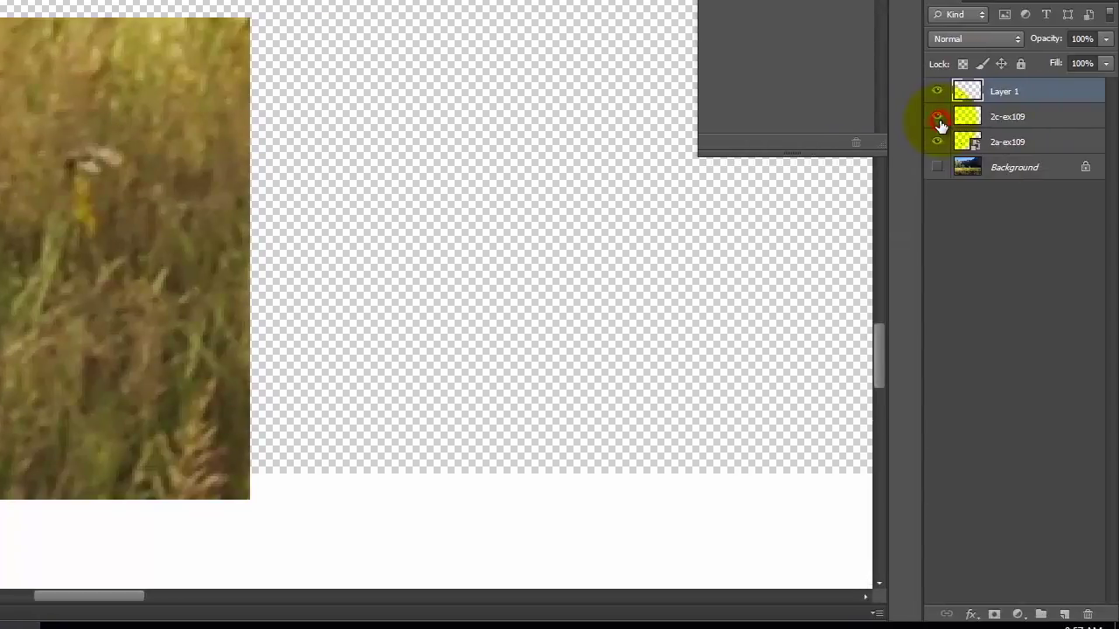
pyautogui.click(1017, 118)
pyautogui.moveTo(1016, 117); pyautogui.dragTo(1021, 86)
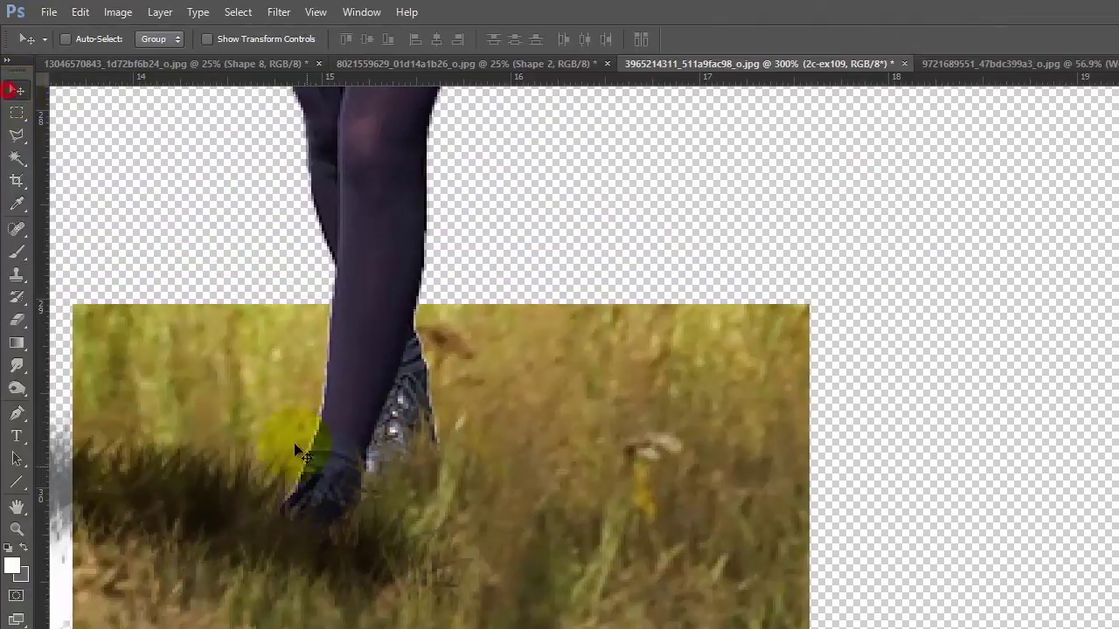
pyautogui.moveTo(132, 461); pyautogui.dragTo(169, 456)
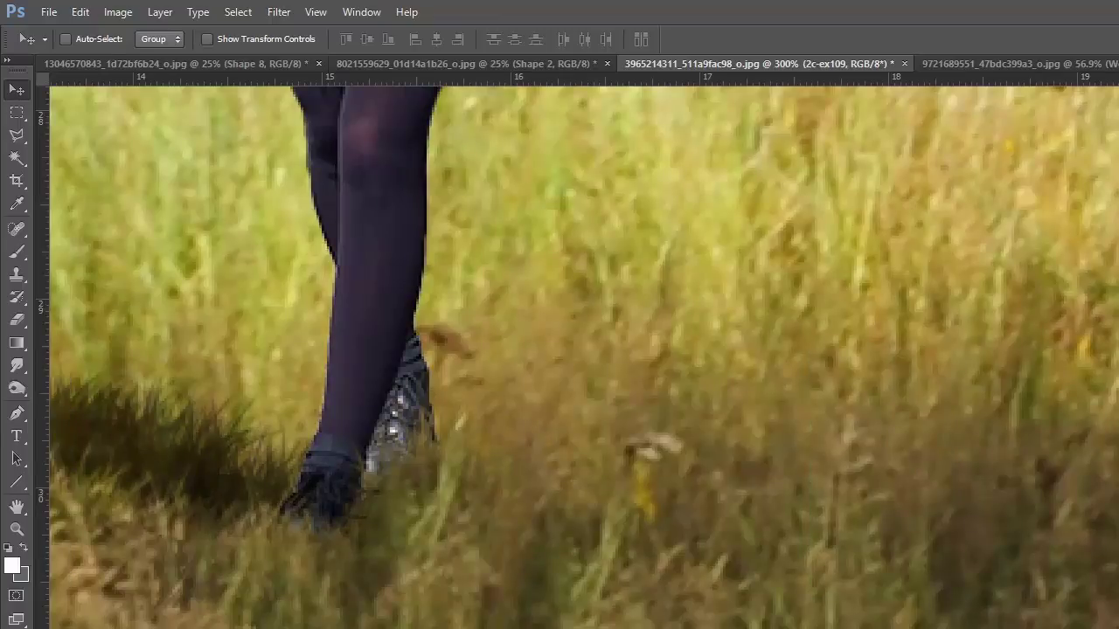
# - Review the whole meadow composite and compare it with the pine tree, brick-building street and tram street scenes, returning to the meadow image
pyautogui.hotkey('ctrl', '0')
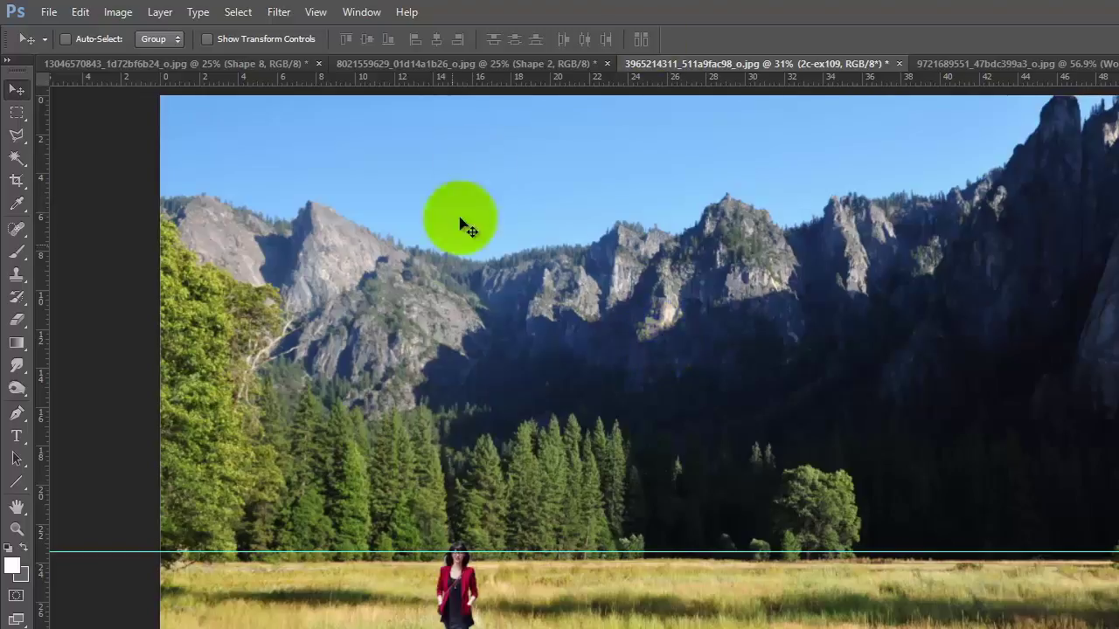
pyautogui.click(369, 69)
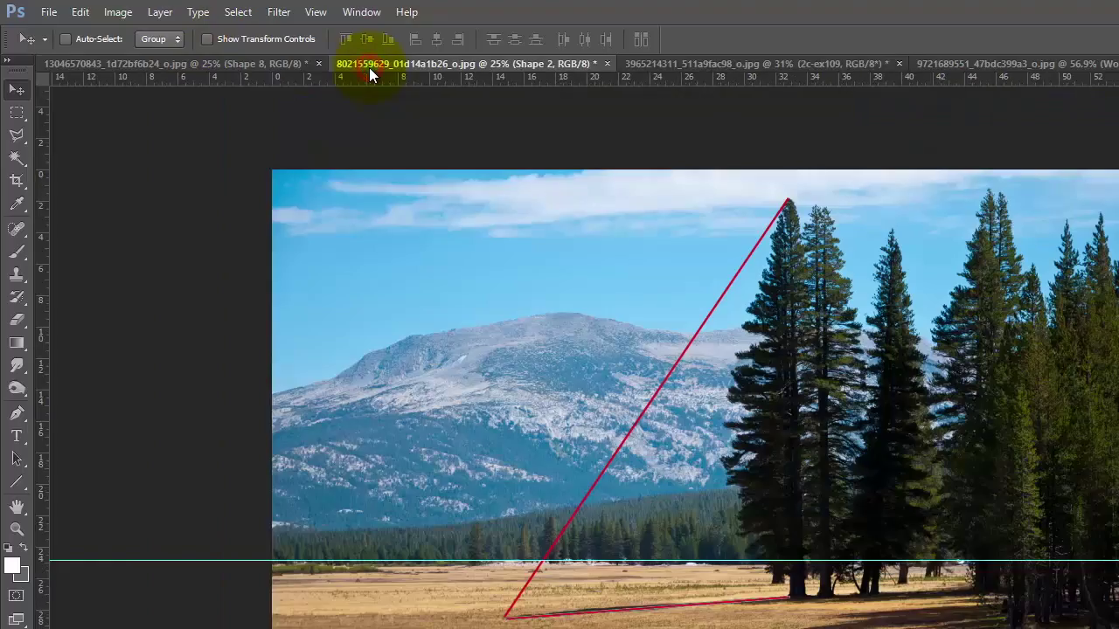
pyautogui.click(250, 67)
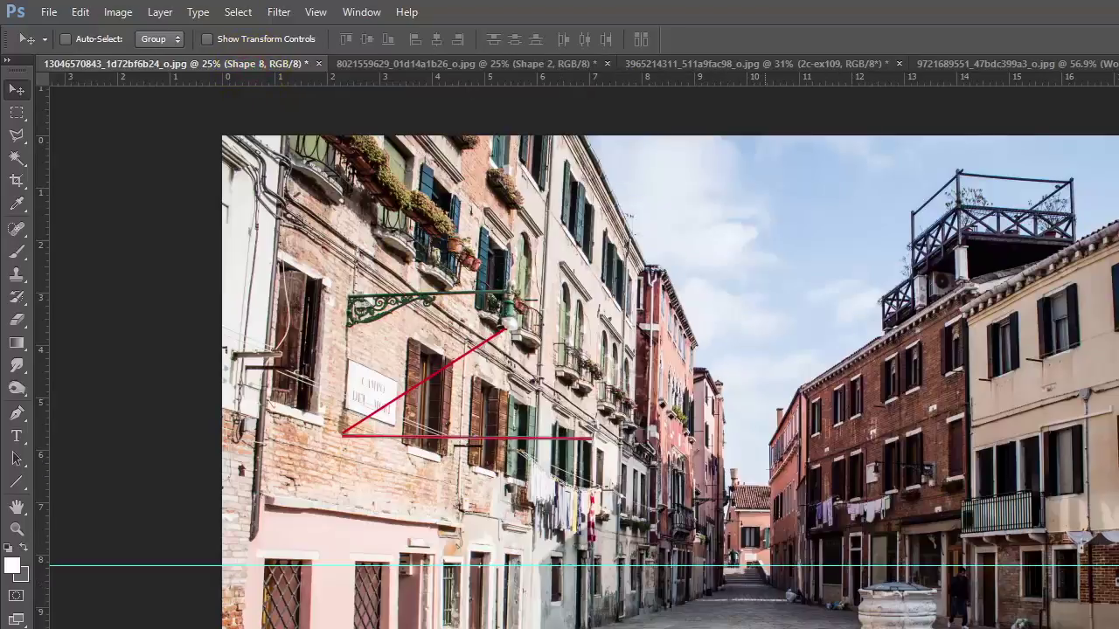
pyautogui.click(1029, 63)
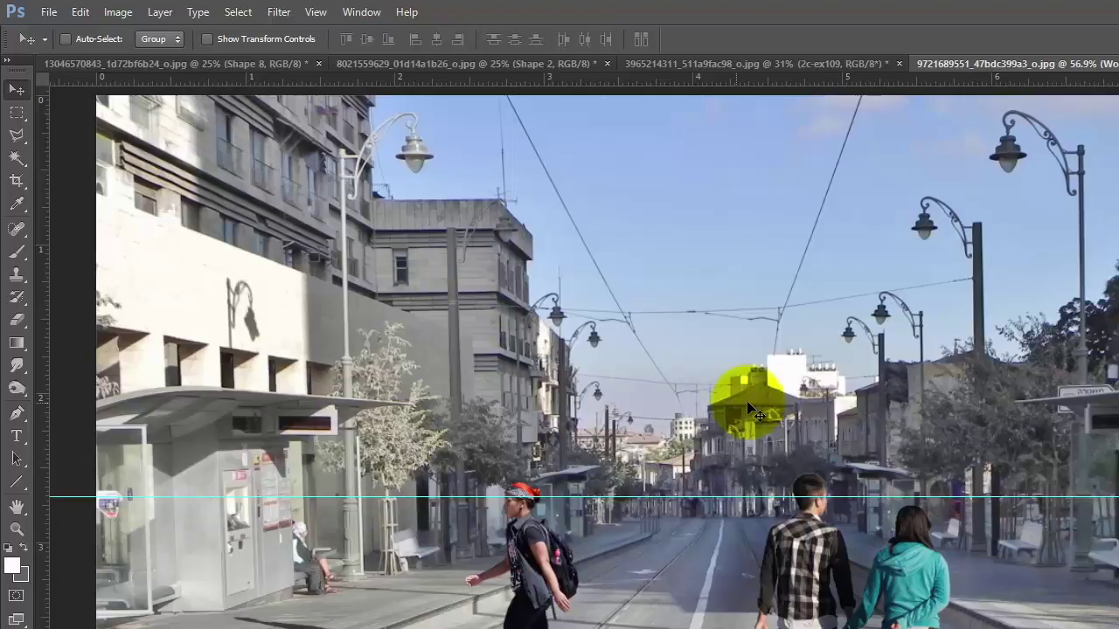
pyautogui.click(801, 63)
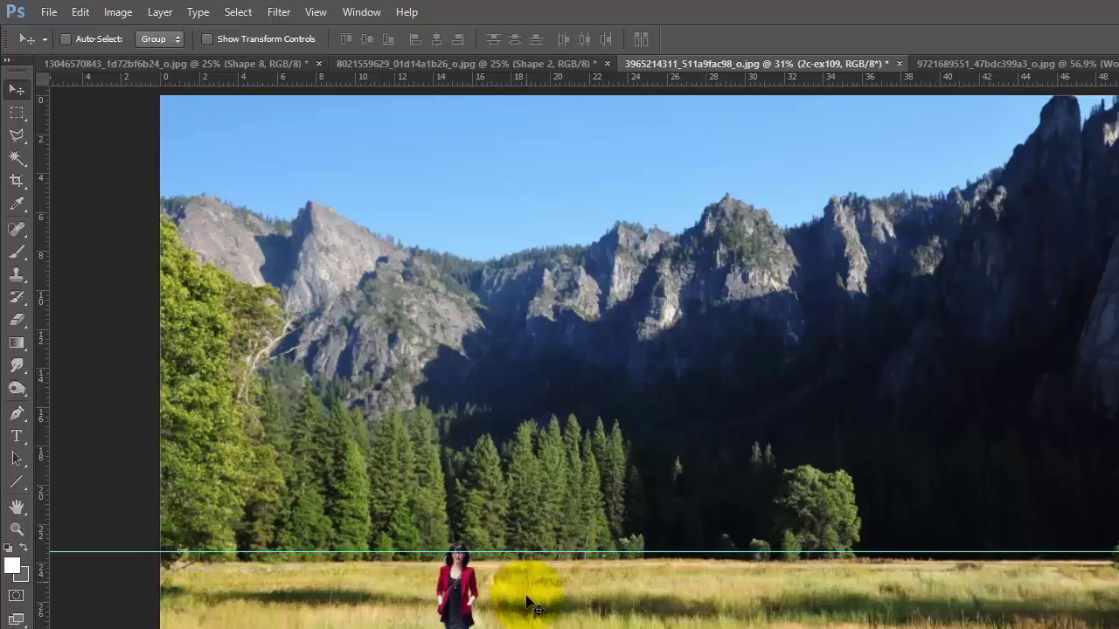
pyautogui.click(557, 474)
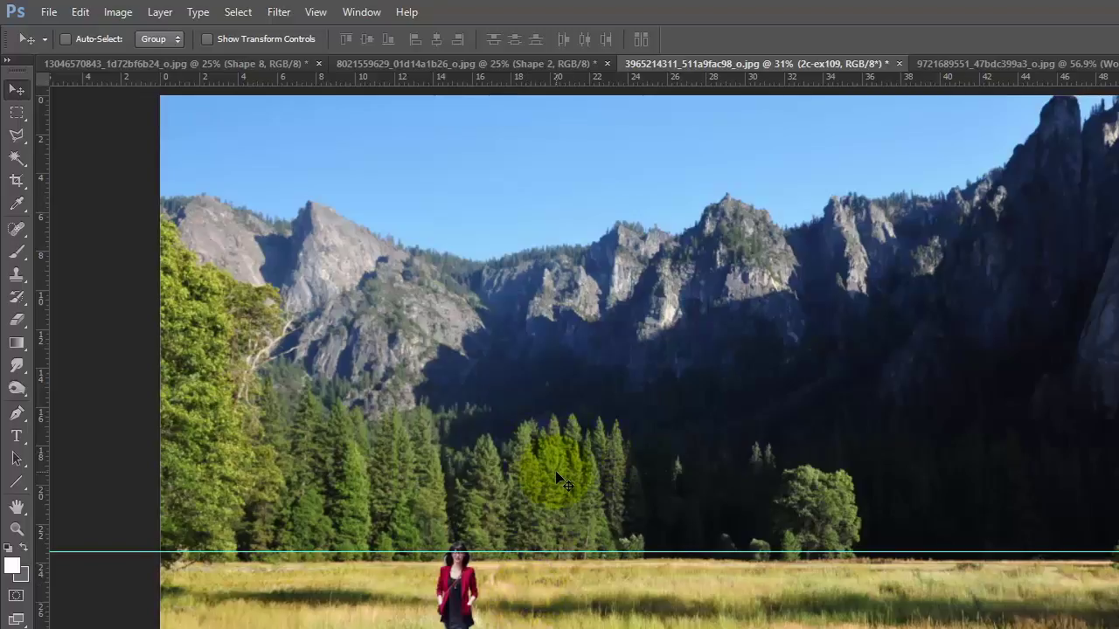